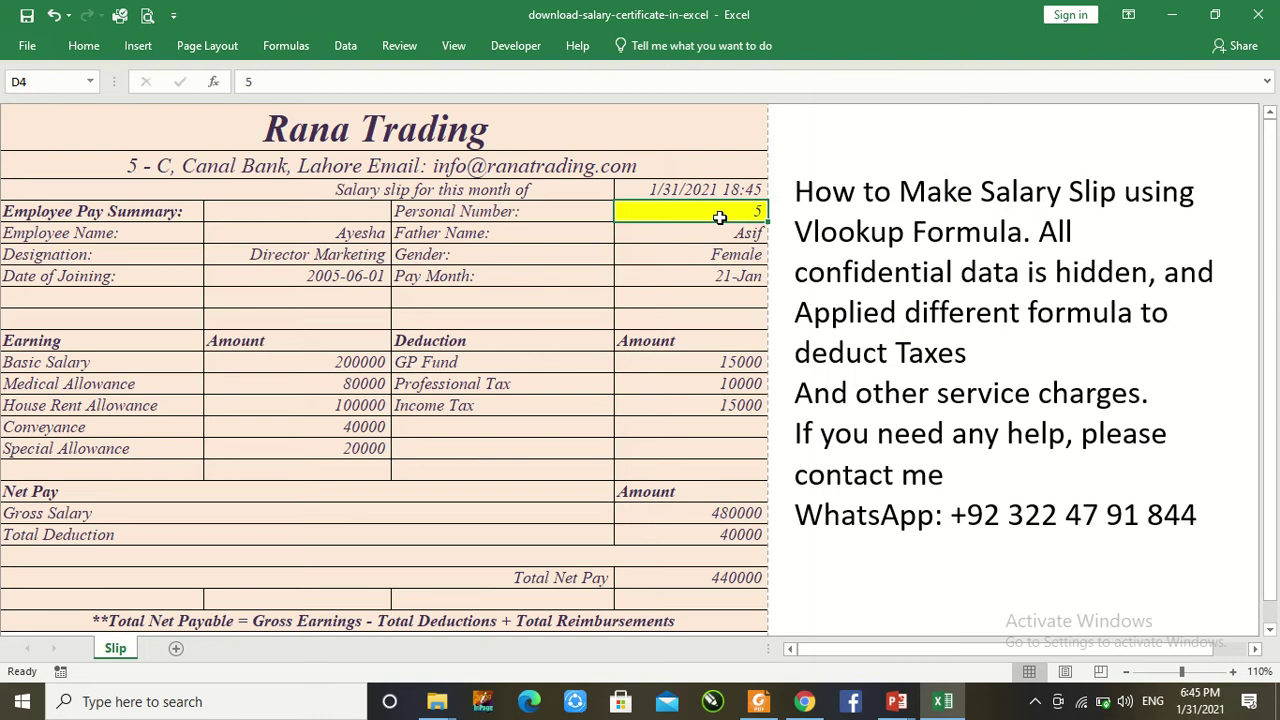
Step: Display another employee's details on the sample salary slip by entering 7 as the Personal Number in D4
text(7)
key(Return)
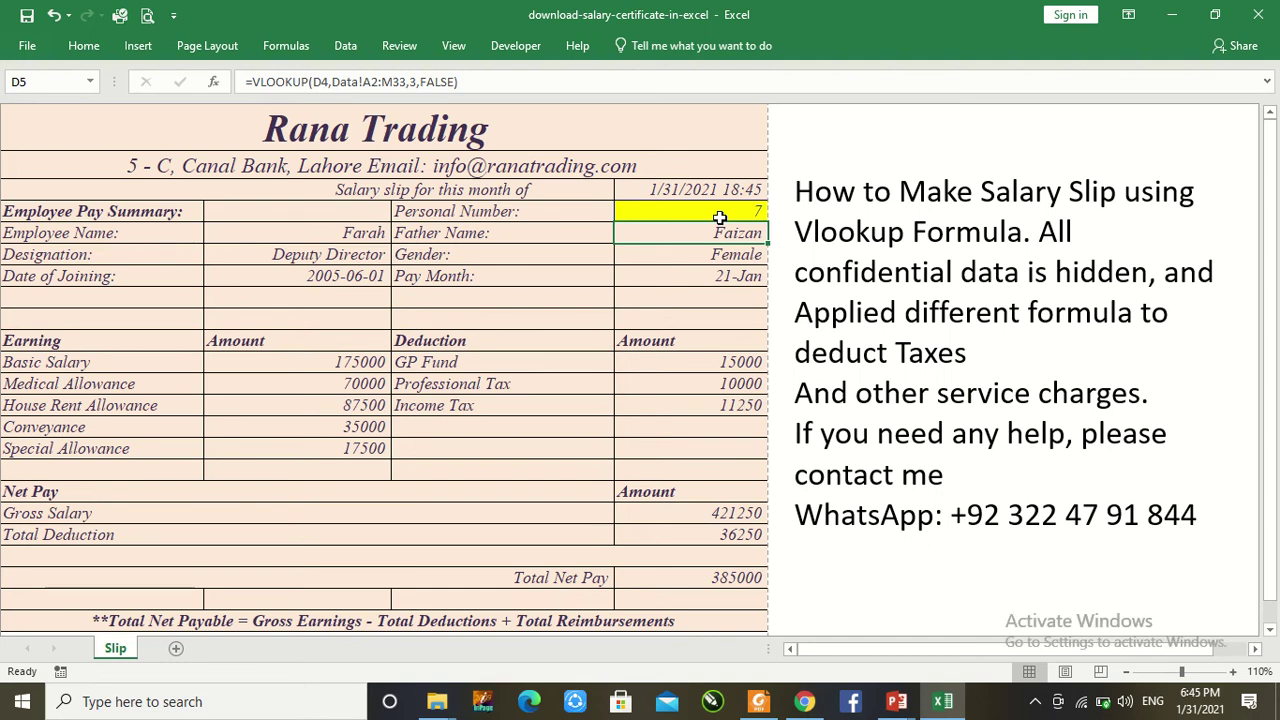
click(741, 210)
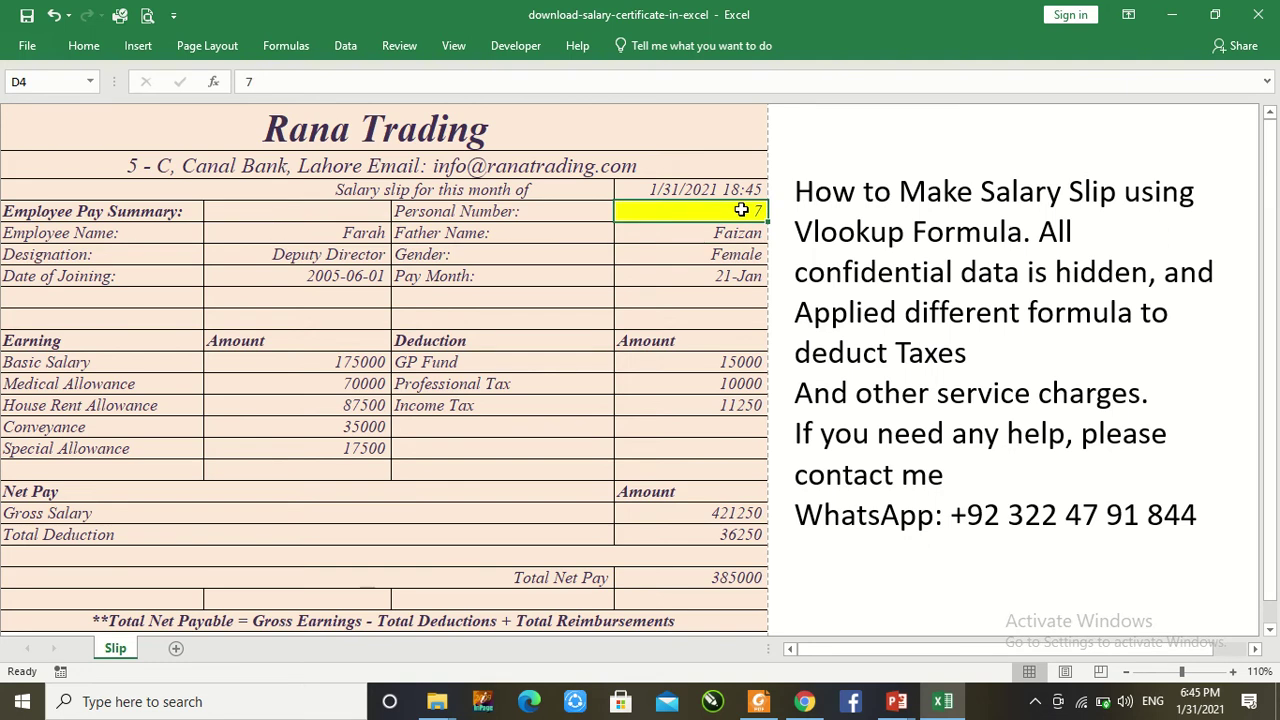
Step: Create a new blank workbook and add a second worksheet to it
key(ctrl+n)
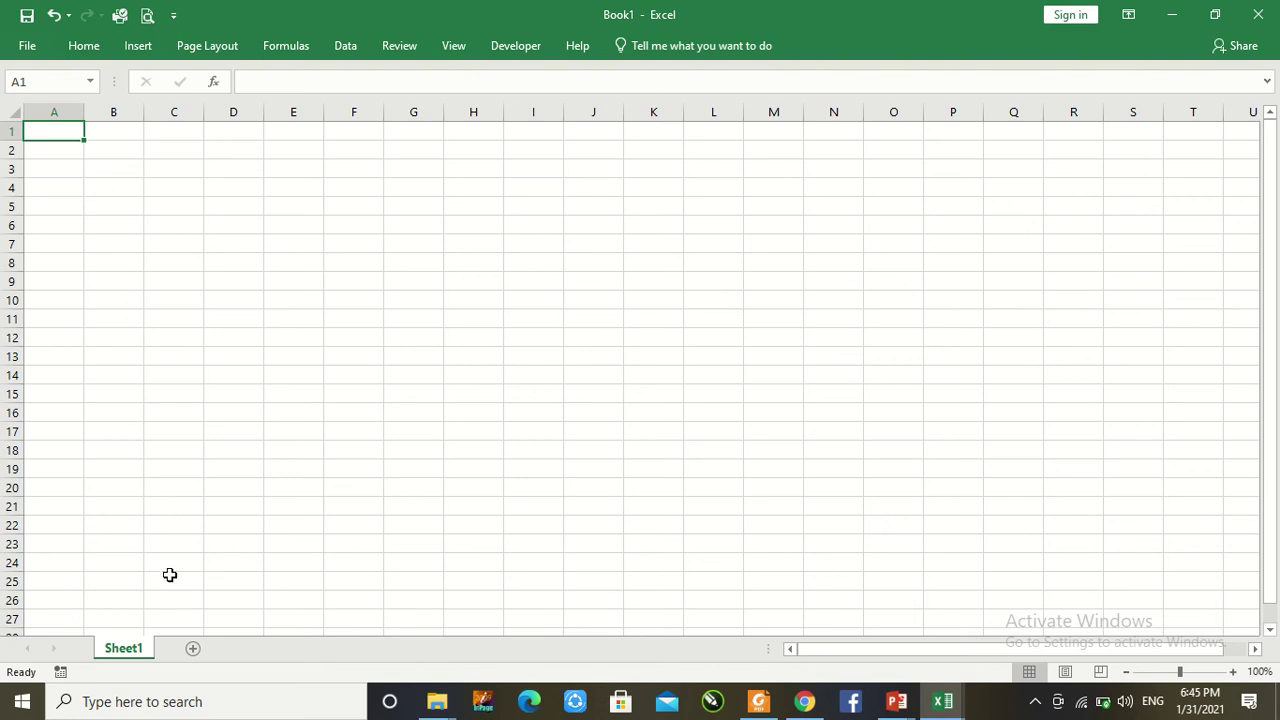
click(193, 650)
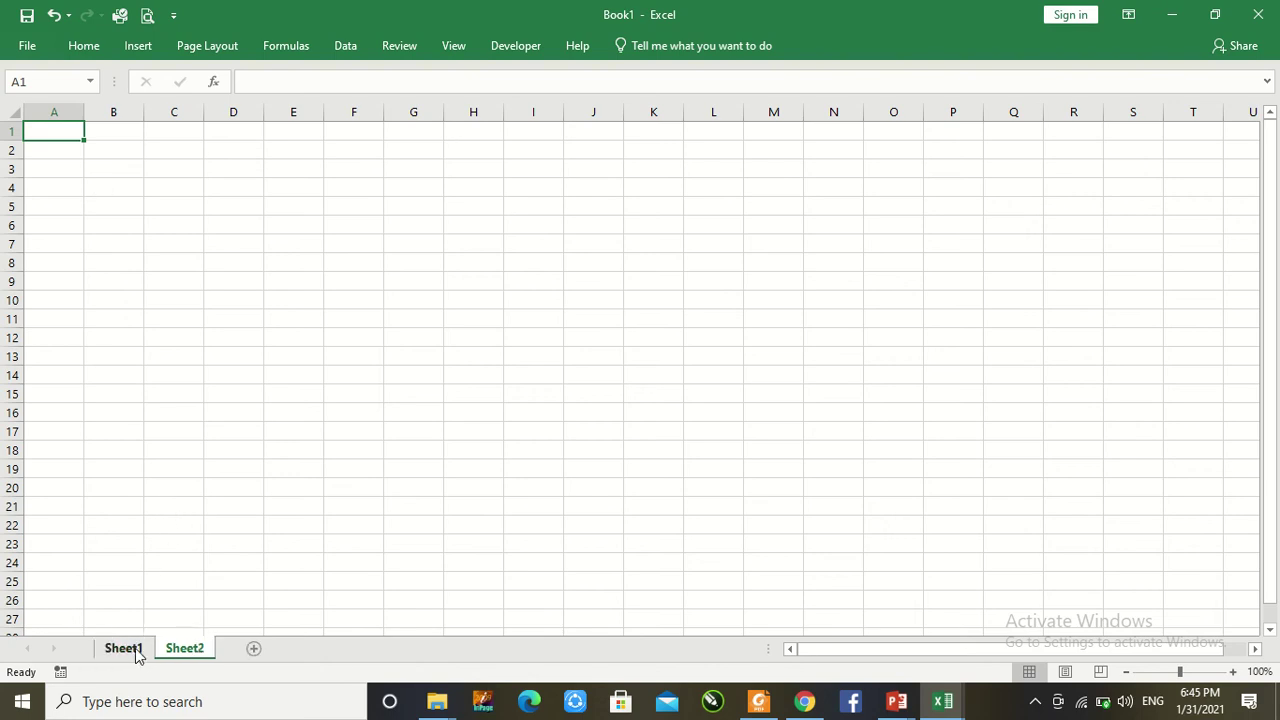
Step: Rename the Sheet1 worksheet as Data
click(135, 649)
double_click(124, 648)
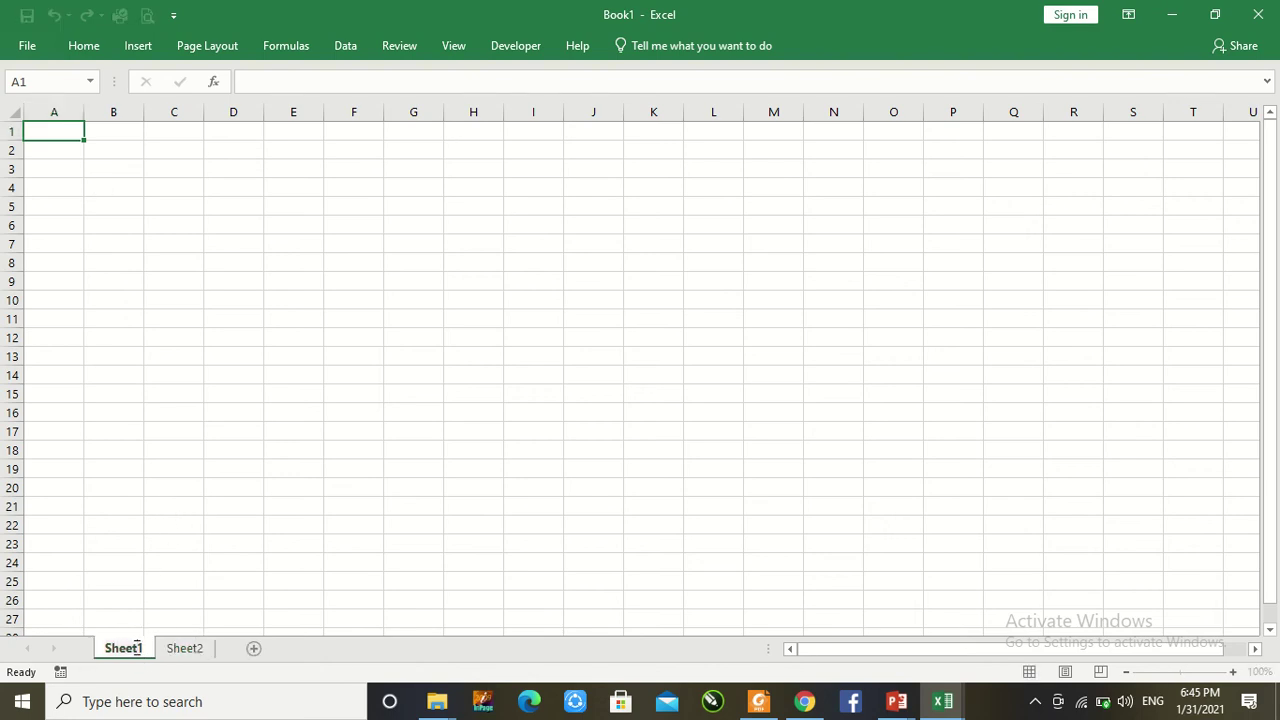
key(BackSpace)
key(BackSpace)
key(BackSpace)
key(BackSpace)
key(BackSpace)
key(BackSpace)
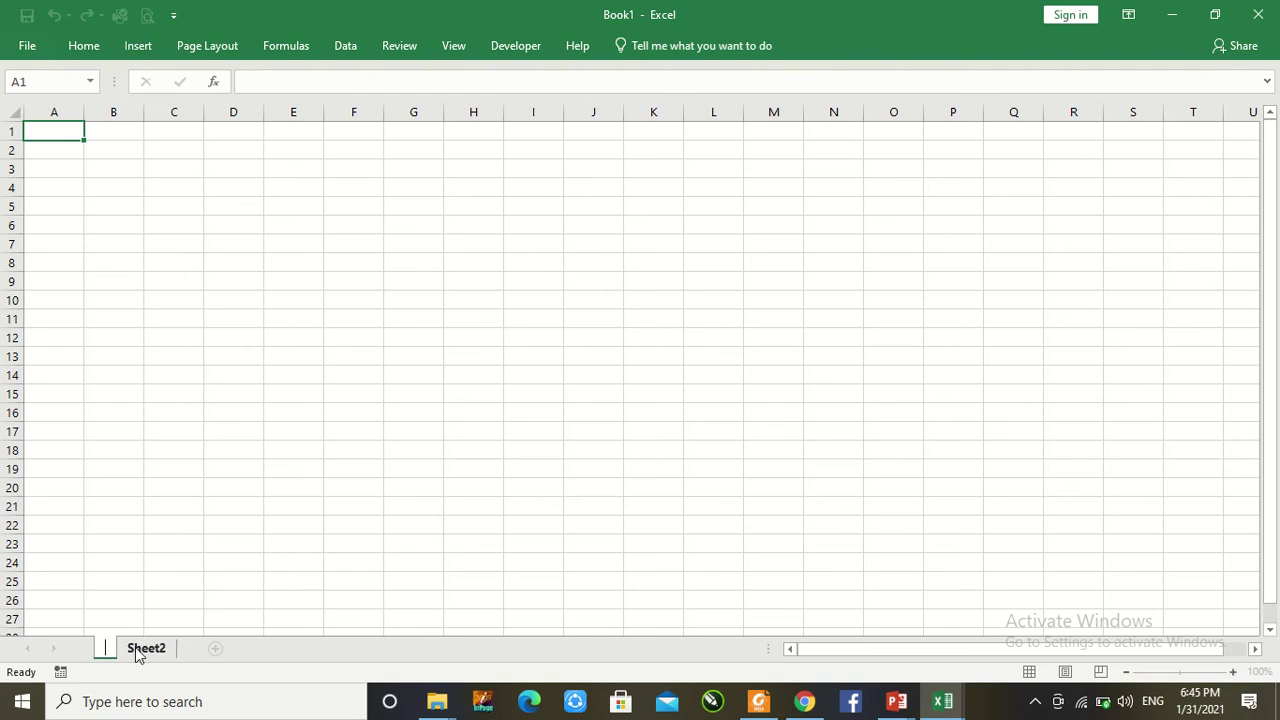
text(Data)
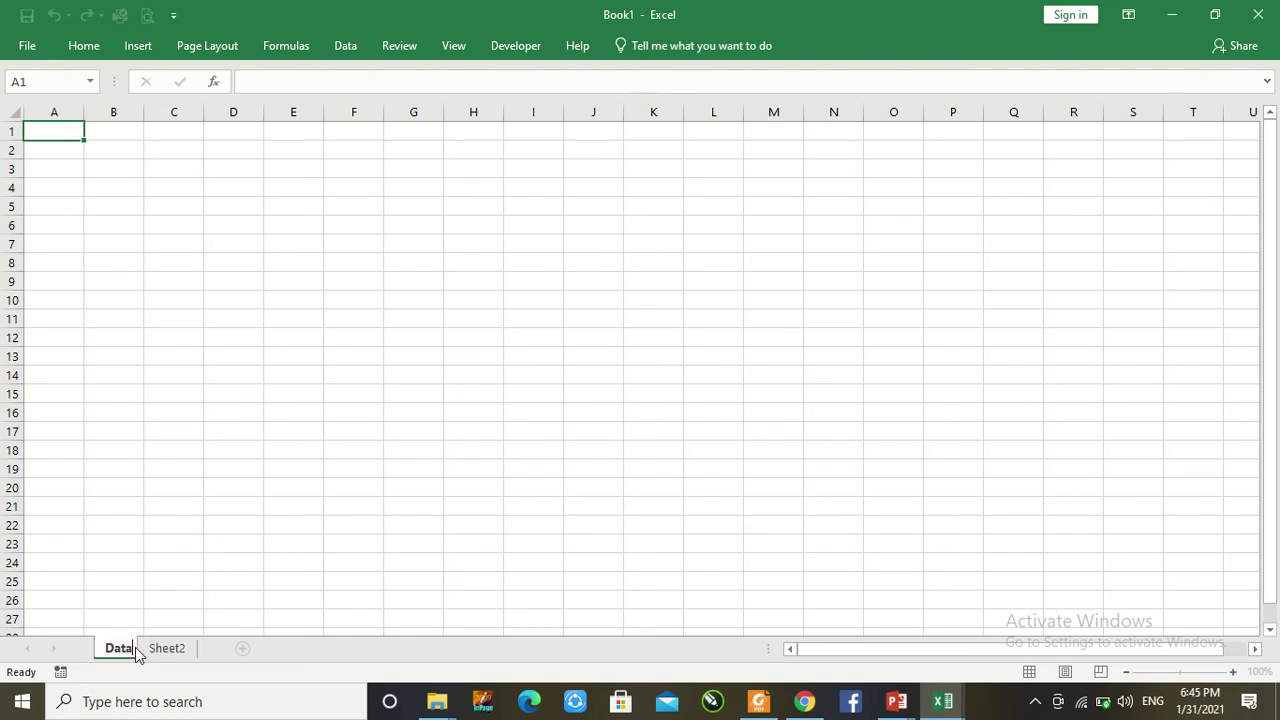
Step: Rename the Sheet2 worksheet as Slip
click(155, 650)
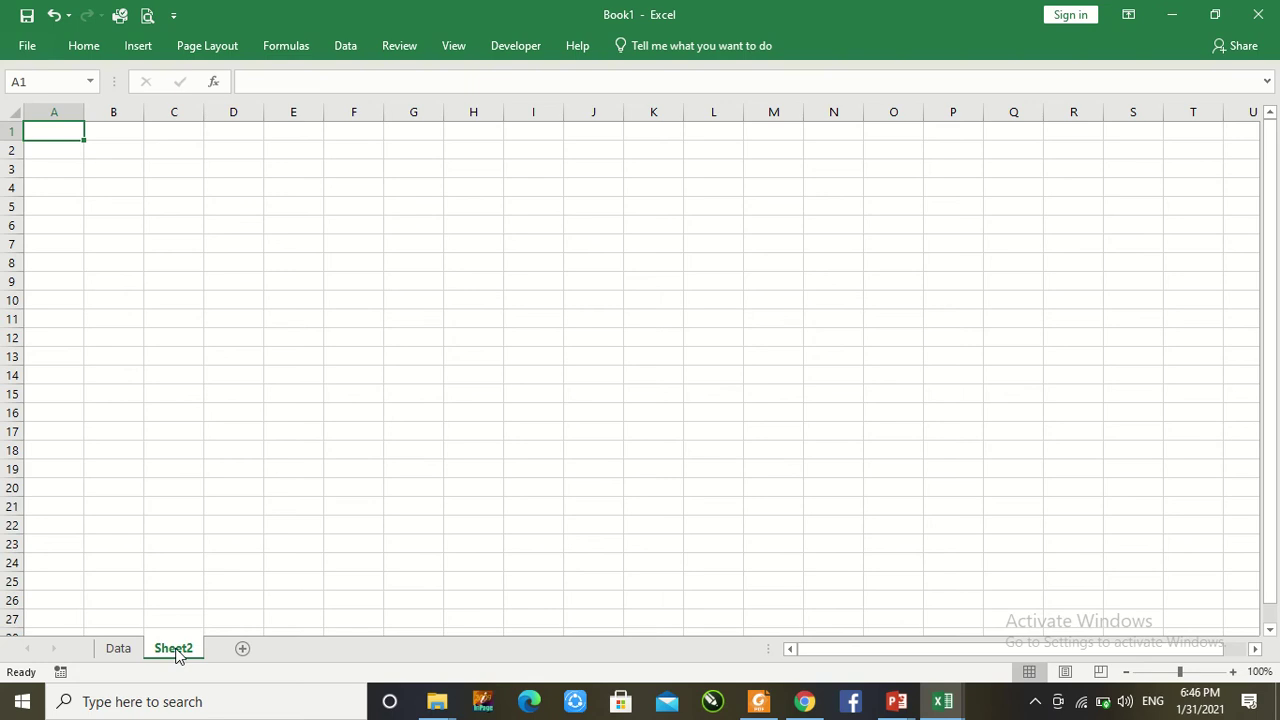
double_click(178, 650)
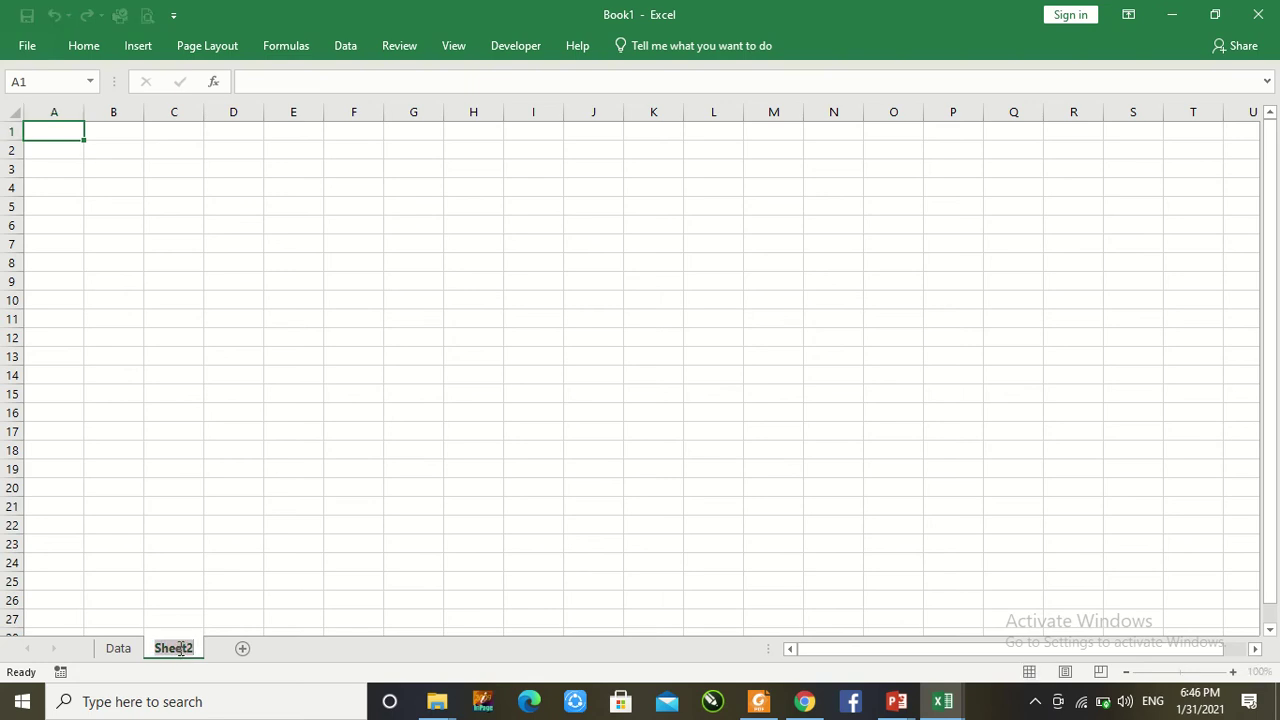
text(Slip)
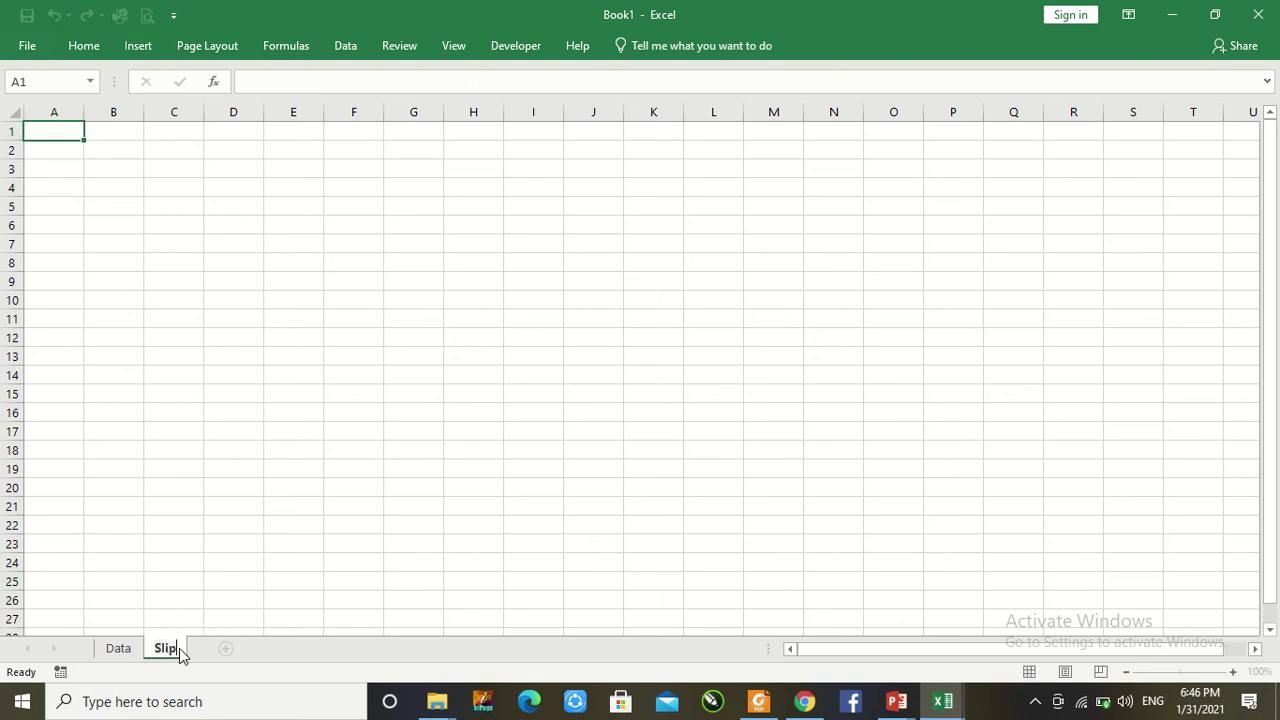
Step: Enter the column headings Employee Code in A1 and Name in B1 of the Slip sheet
click(66, 139)
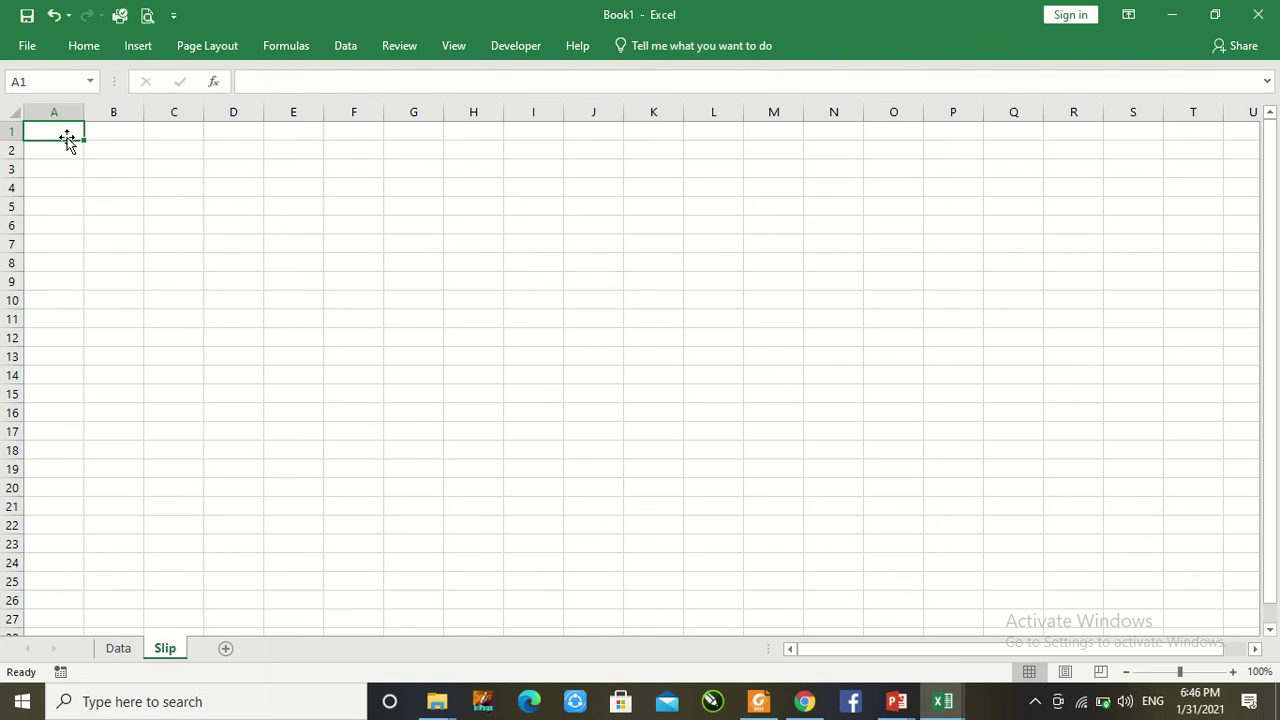
text(Em)
key(BackSpace)
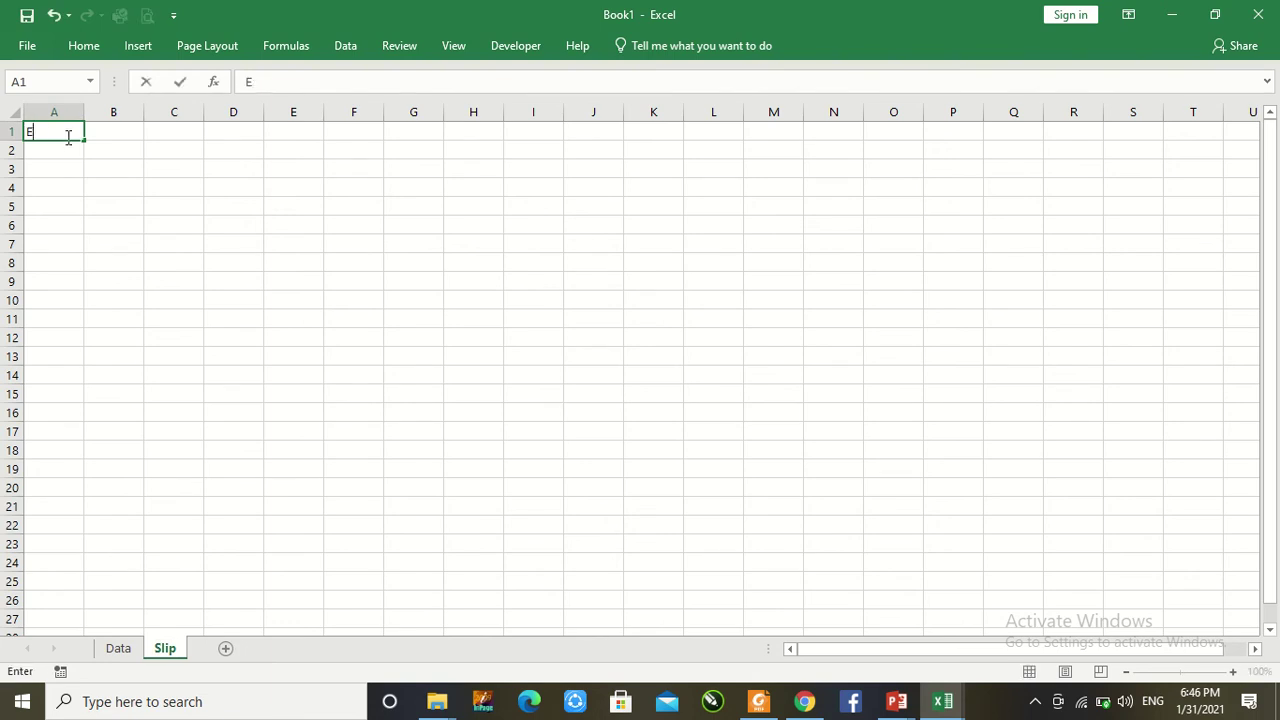
text(mployee Code)
key(Tab)
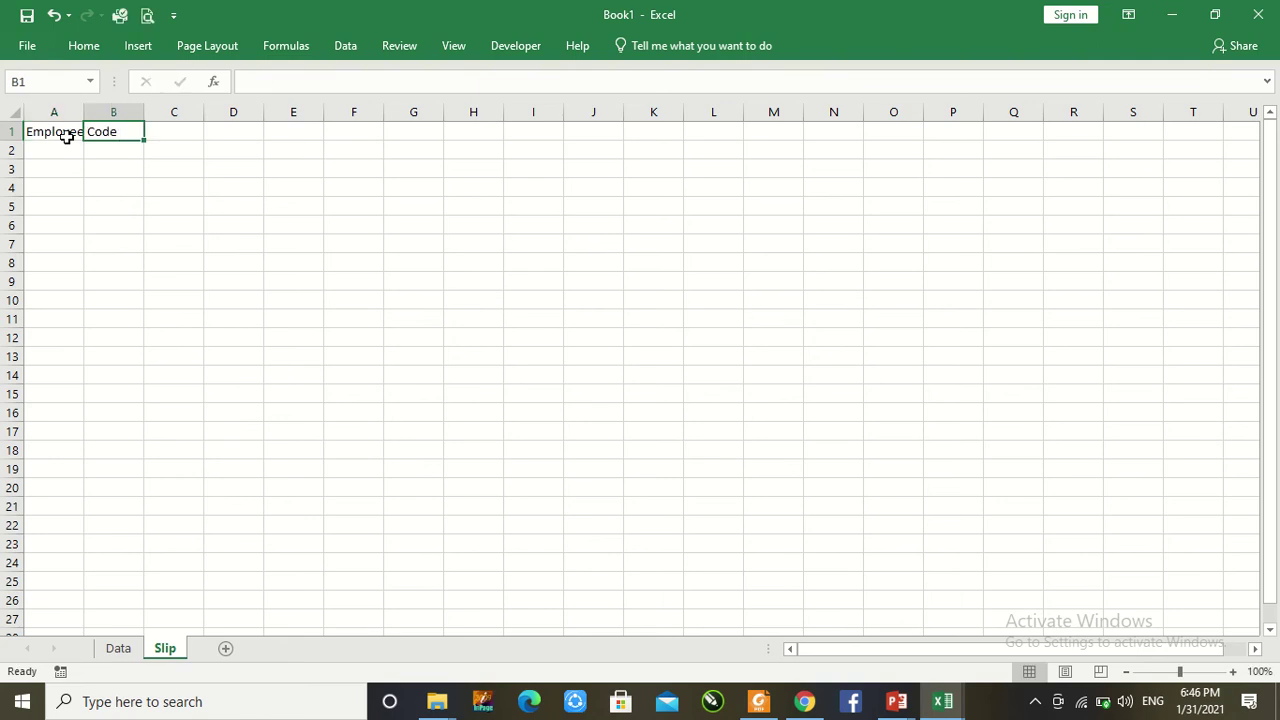
text(Name)
key(Tab)
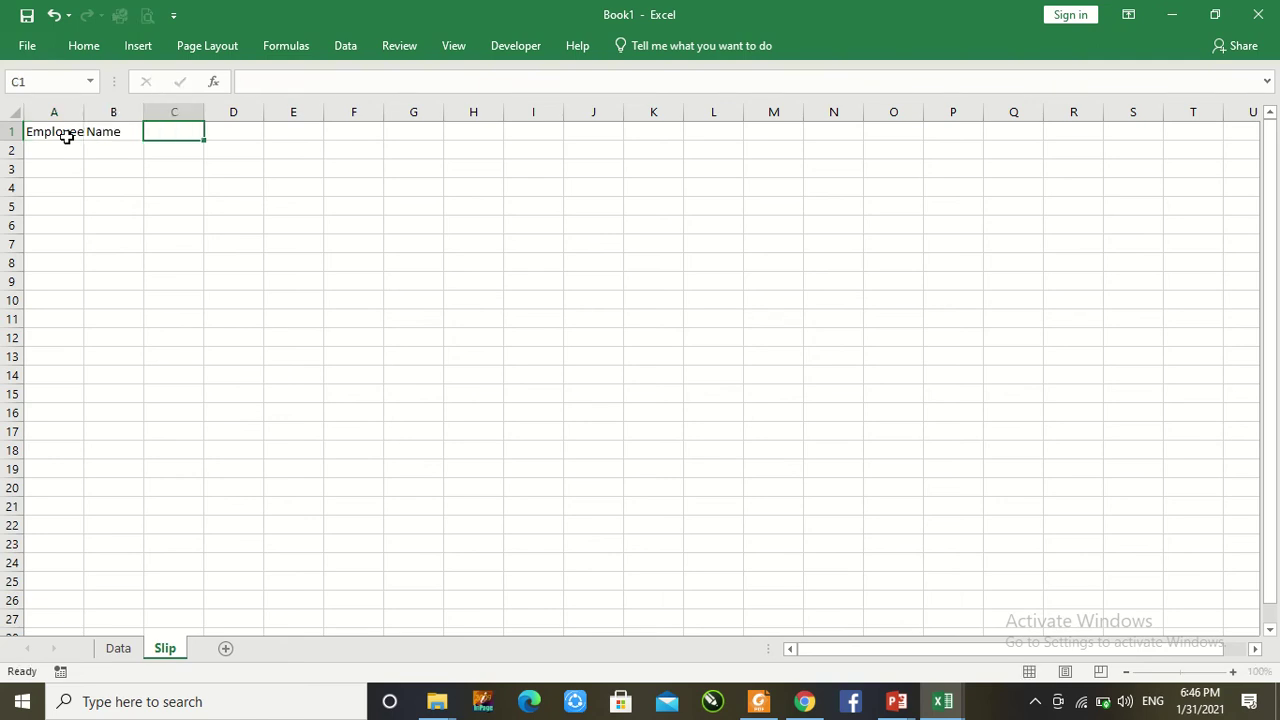
Step: Add the column headings Father Name in C1 and Gender in D1
text(Father Name)
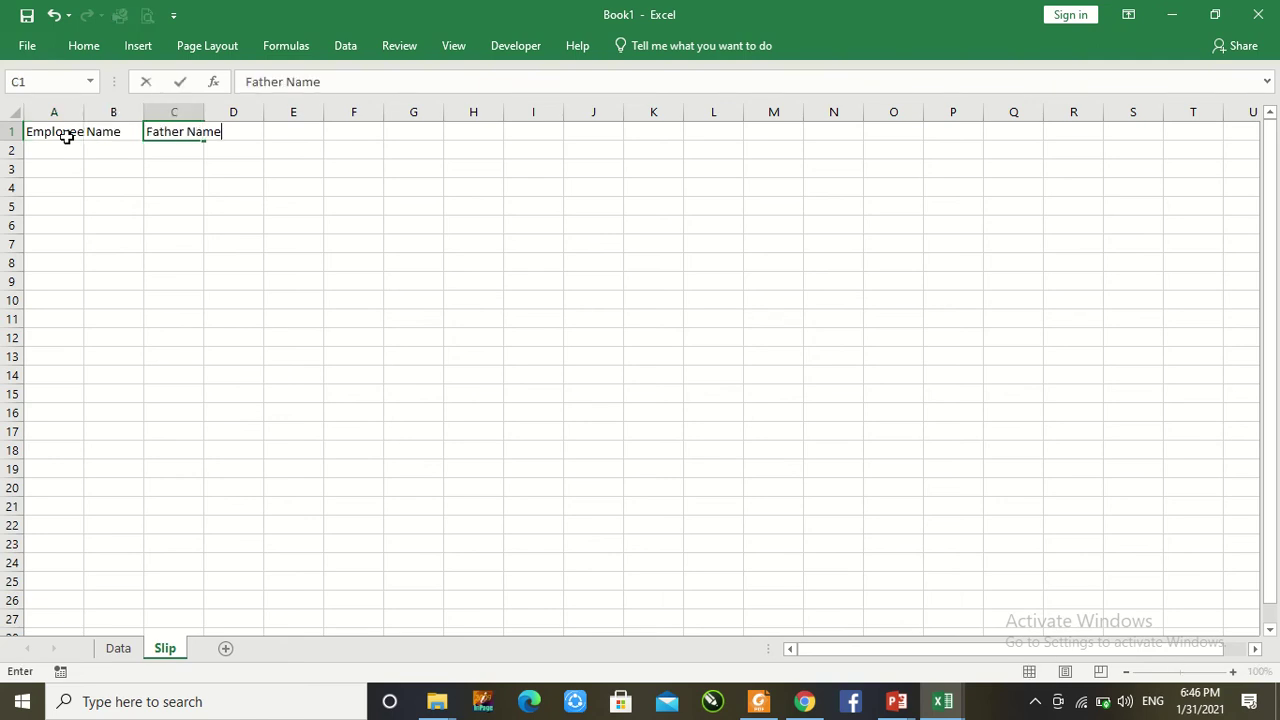
key(Tab)
text(D)
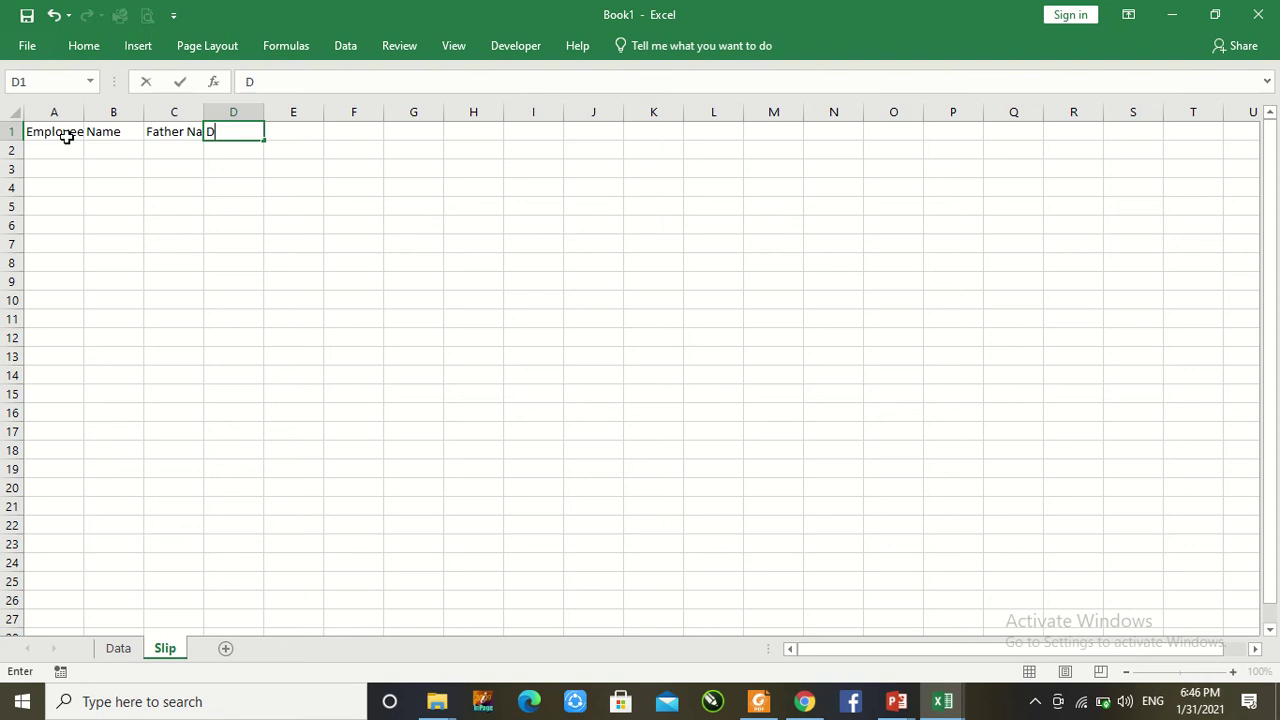
key(BackSpace)
text(Gender)
key(Tab)
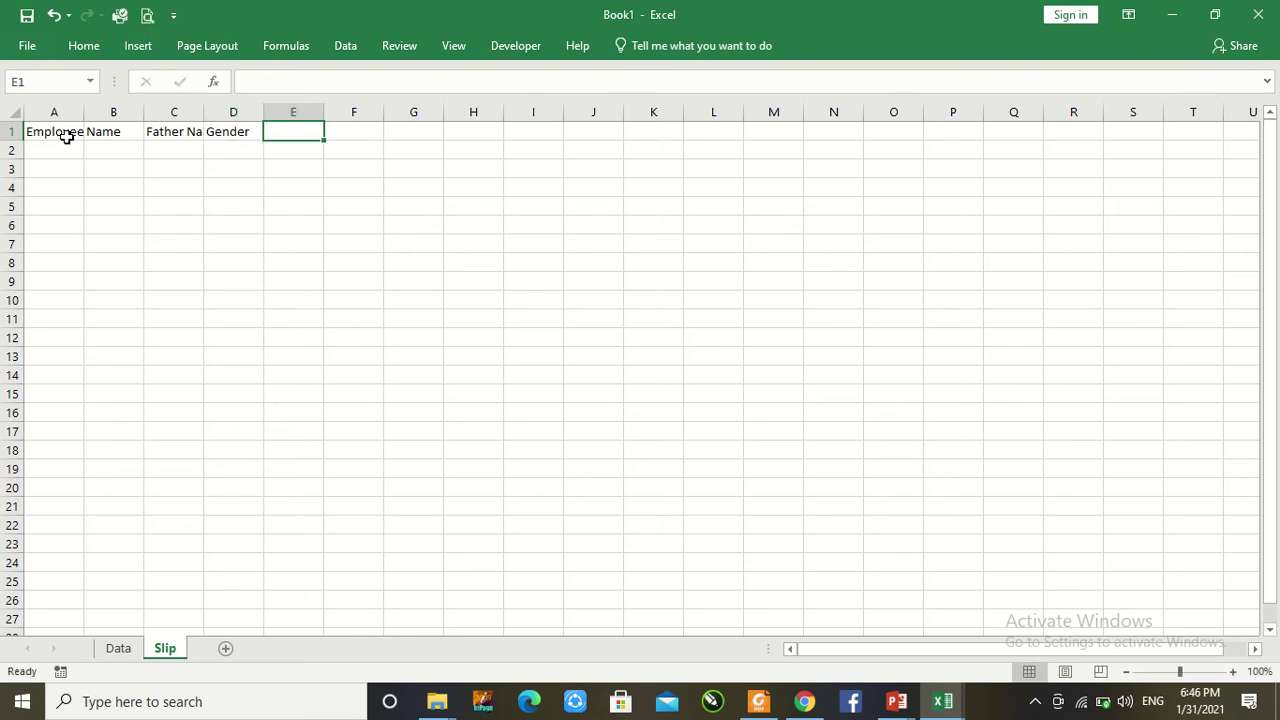
Step: Add the column headings Designation in E1 and Basic Salary in F1
text(SDesi)
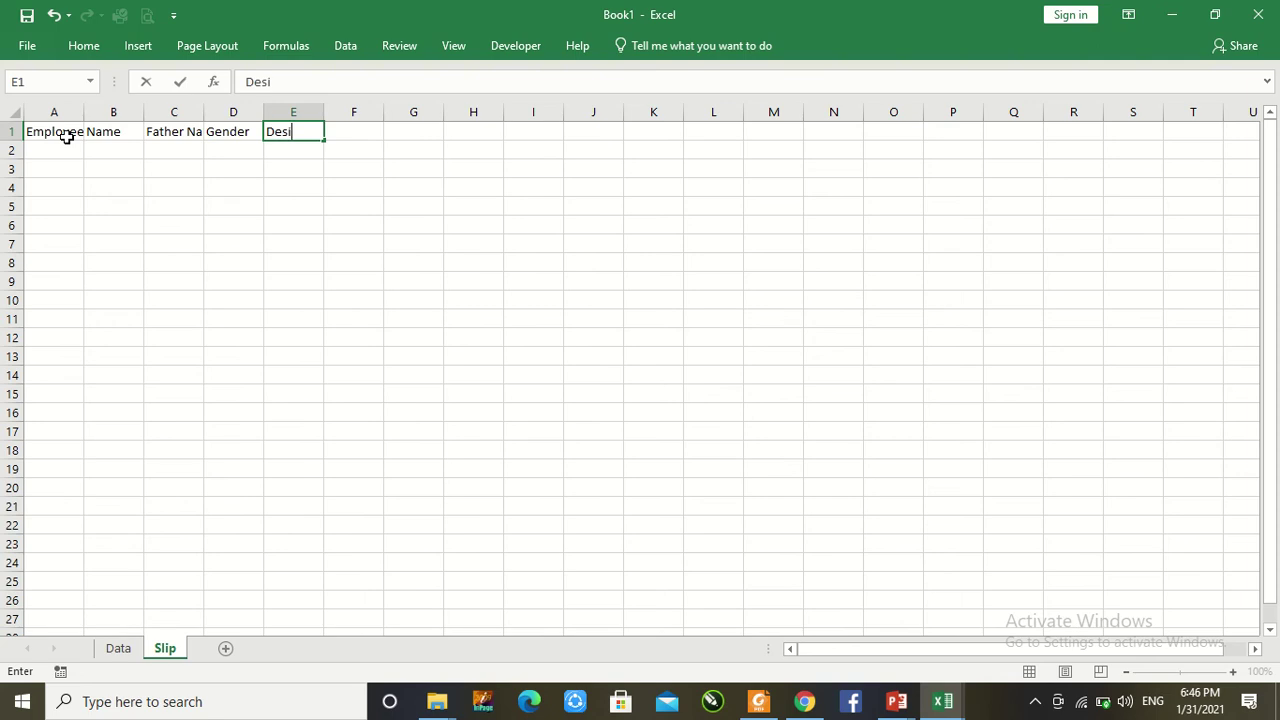
text(gnation)
key(Tab)
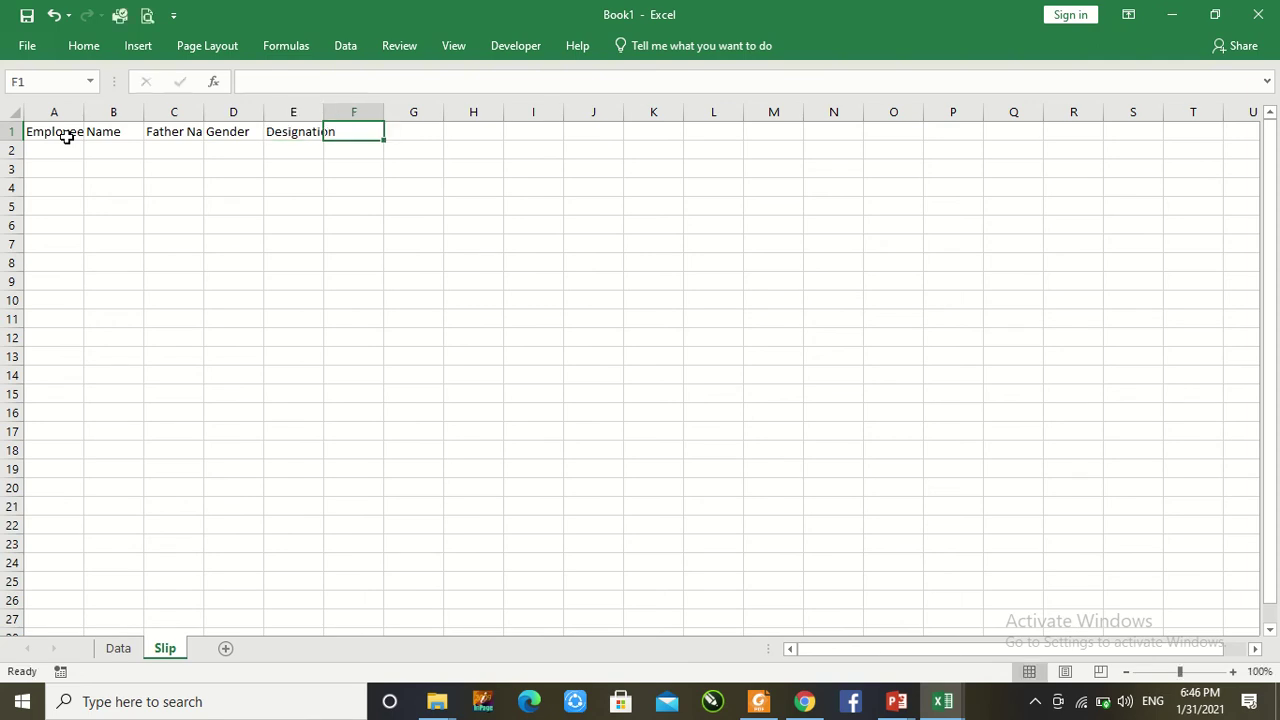
text(Basci)
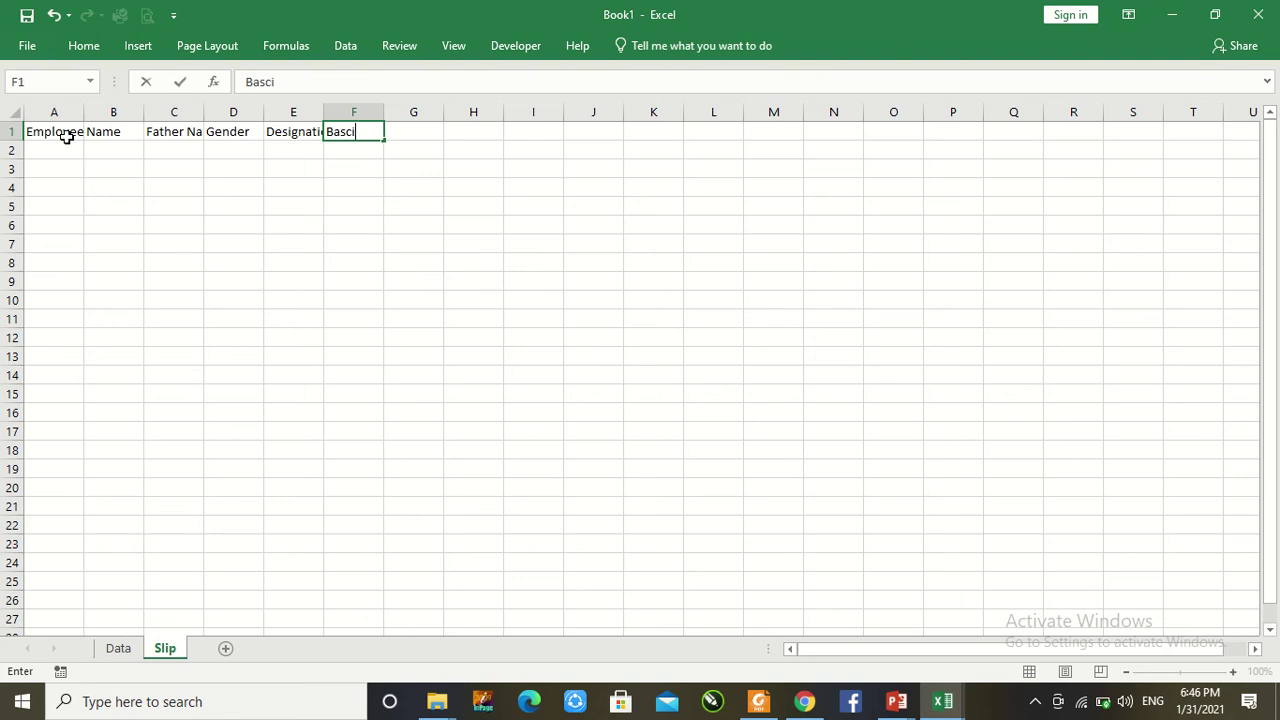
key(BackSpace)
key(BackSpace)
text(ic Salary)
key(Tab)
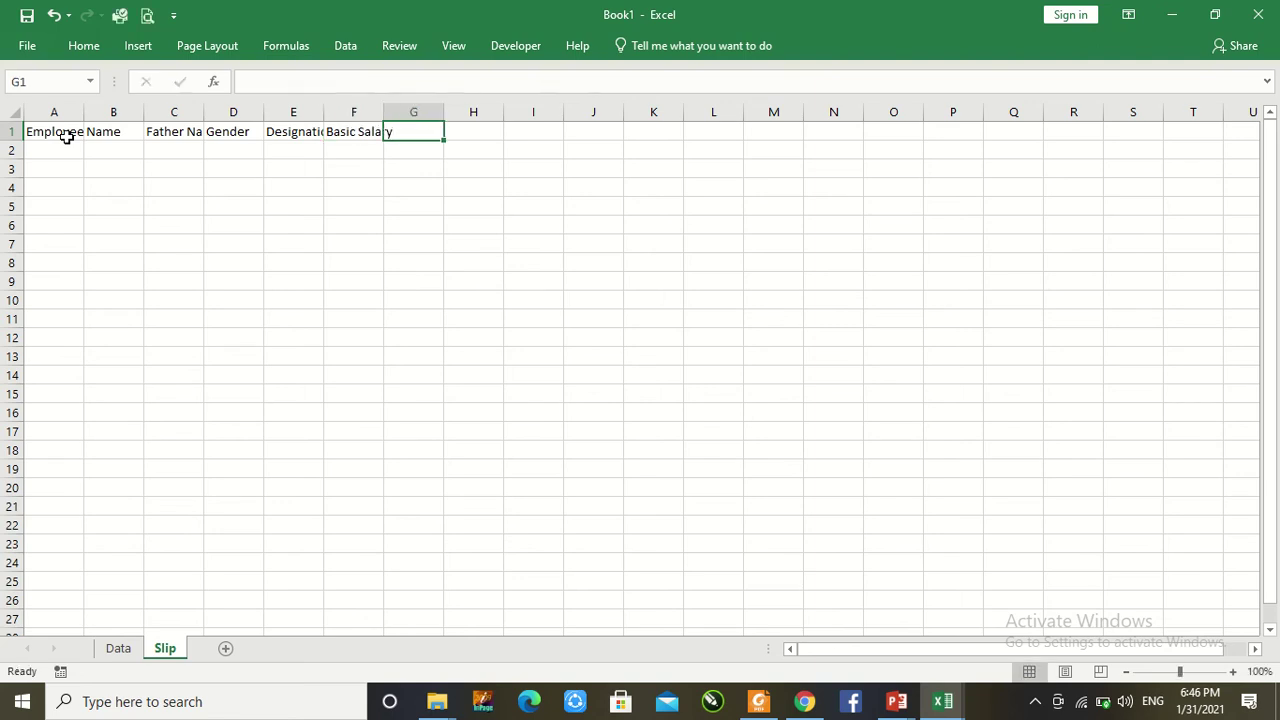
Step: Add the column heading Medical Allowance in G1 and begin the heading in H1 with the letter H
text(Medical Al)
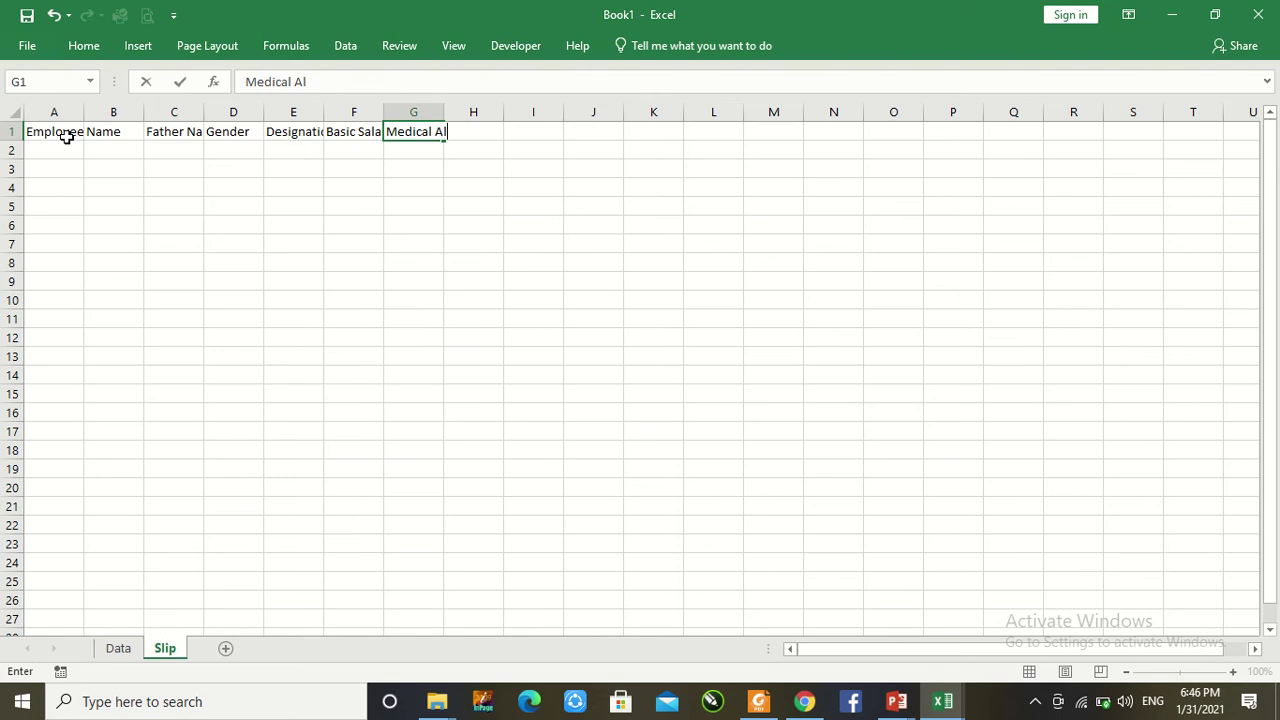
text(lowance)
key(Tab)
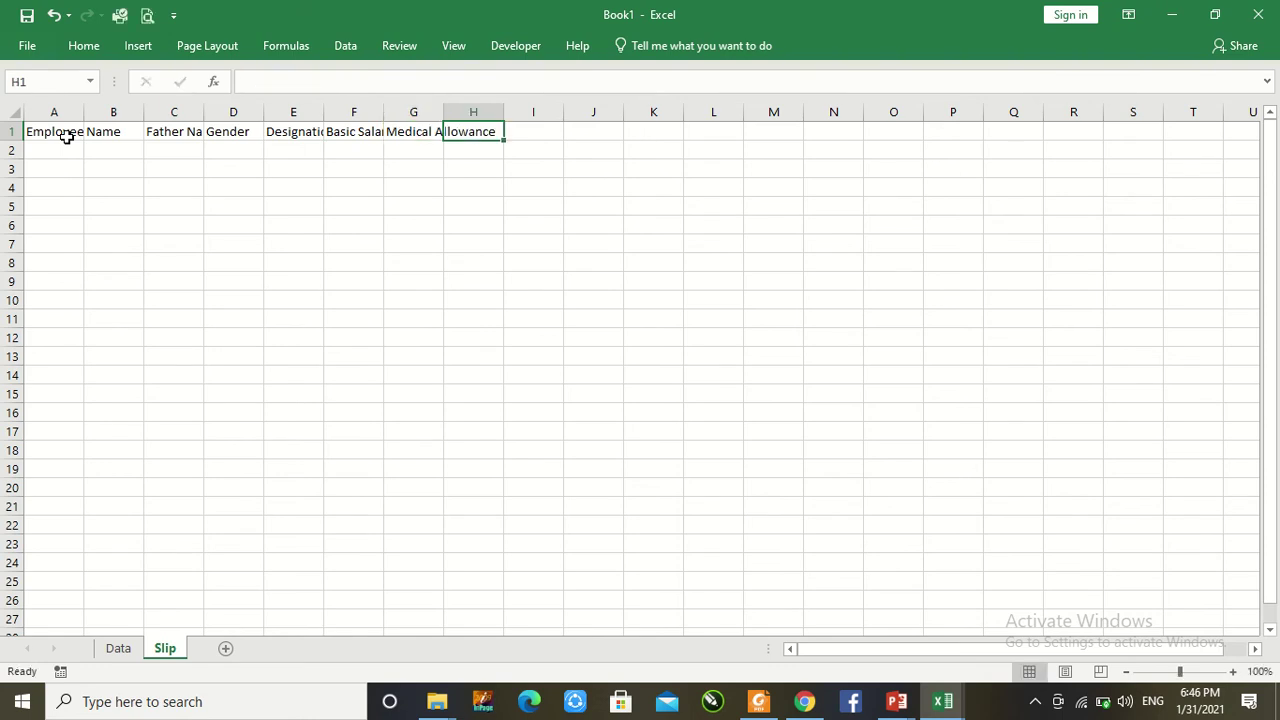
text(HOuse)
key(BackSpace)
key(BackSpace)
key(BackSpace)
key(BackSpace)
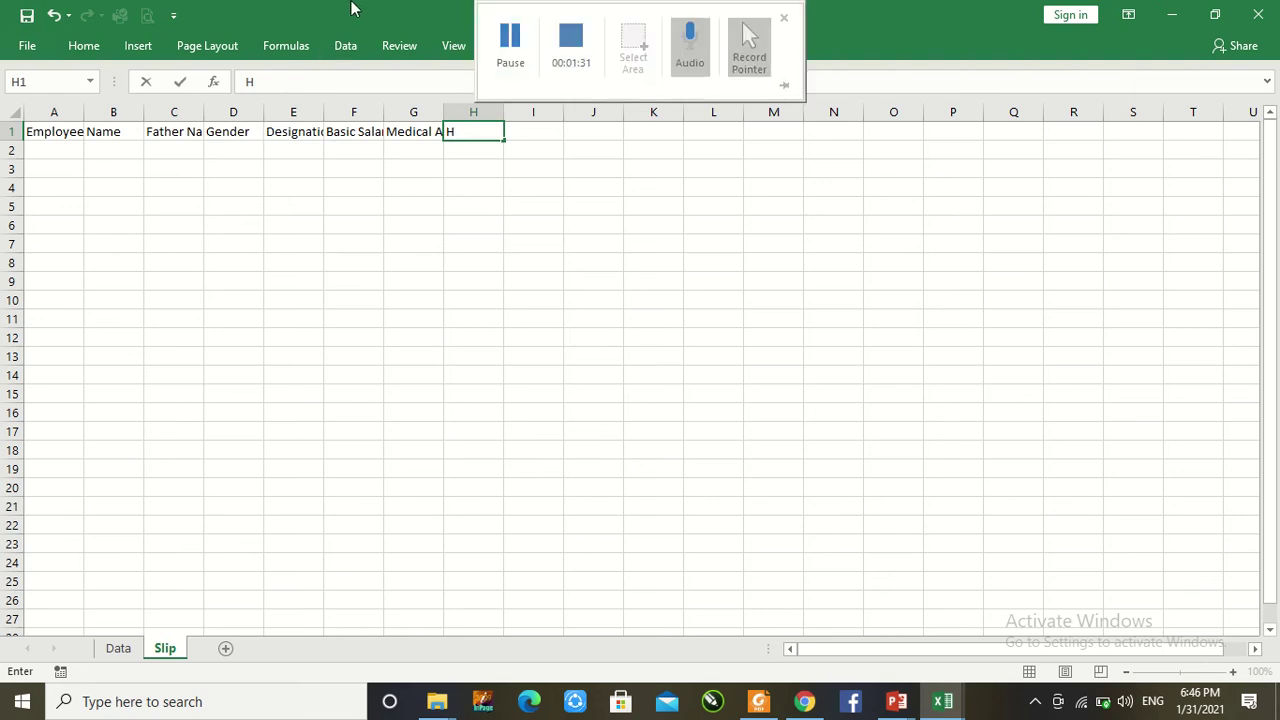
click(510, 40)
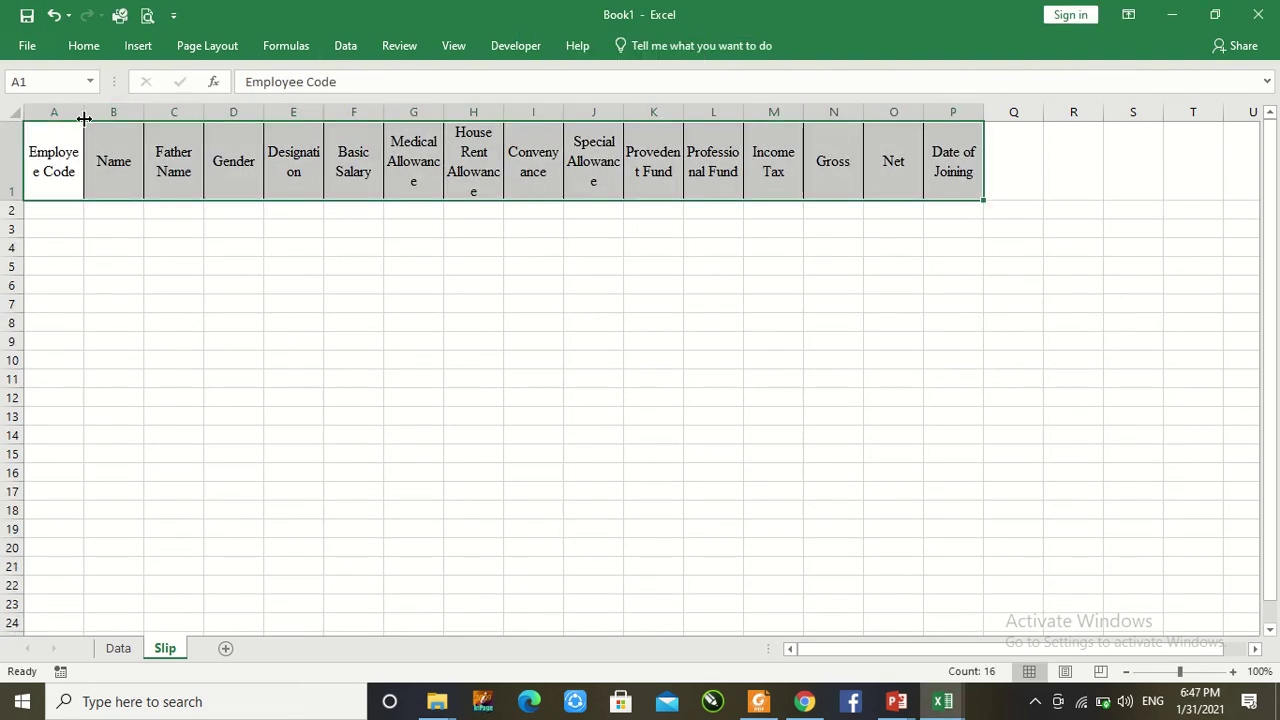
Step: Widen the Employee Code, Designation, Medical Allowance, House Rent Allowance, Special Allowance, Provedent Fund and Professional Fund columns to fit their headings
drag(84, 119, 104, 123)
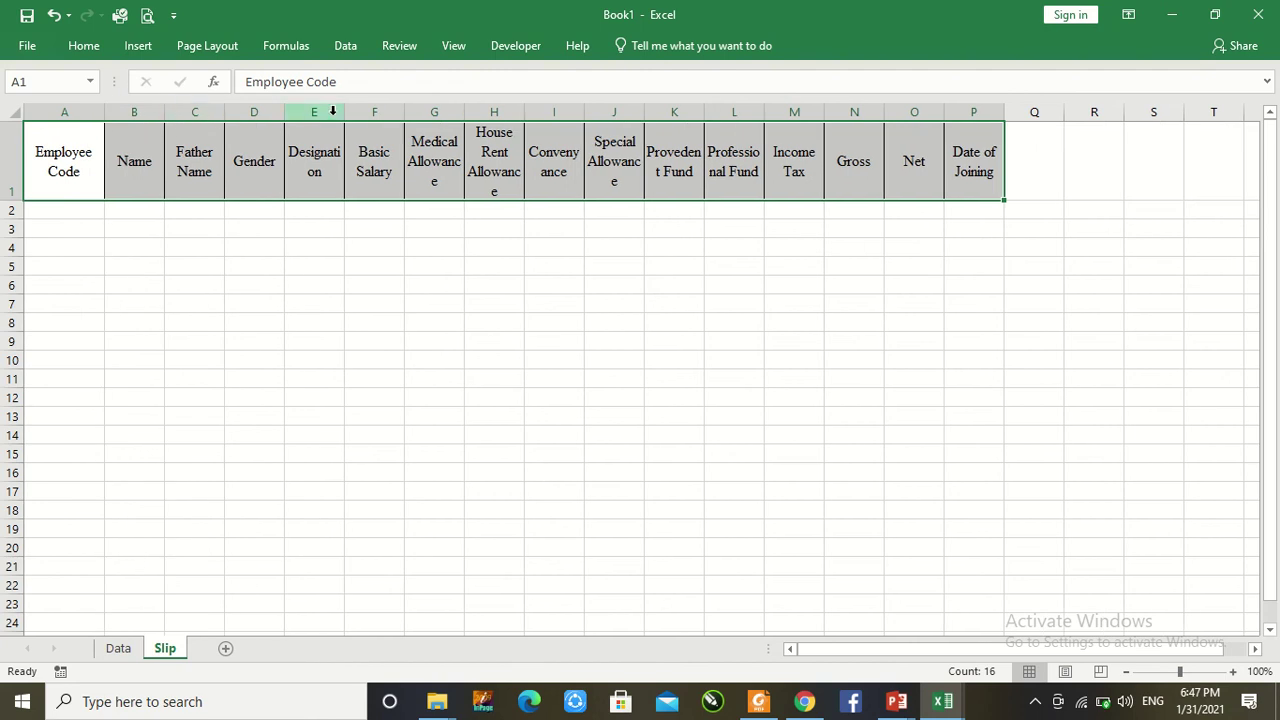
drag(346, 113, 363, 114)
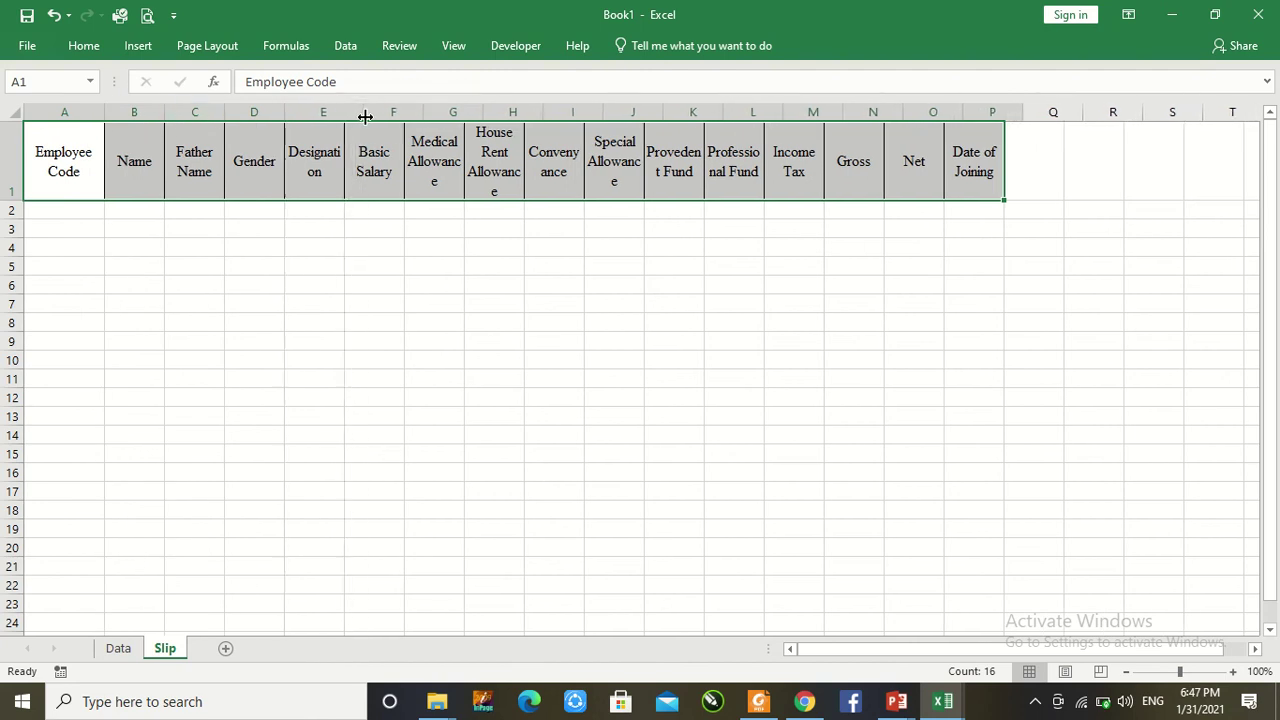
drag(484, 115, 584, 122)
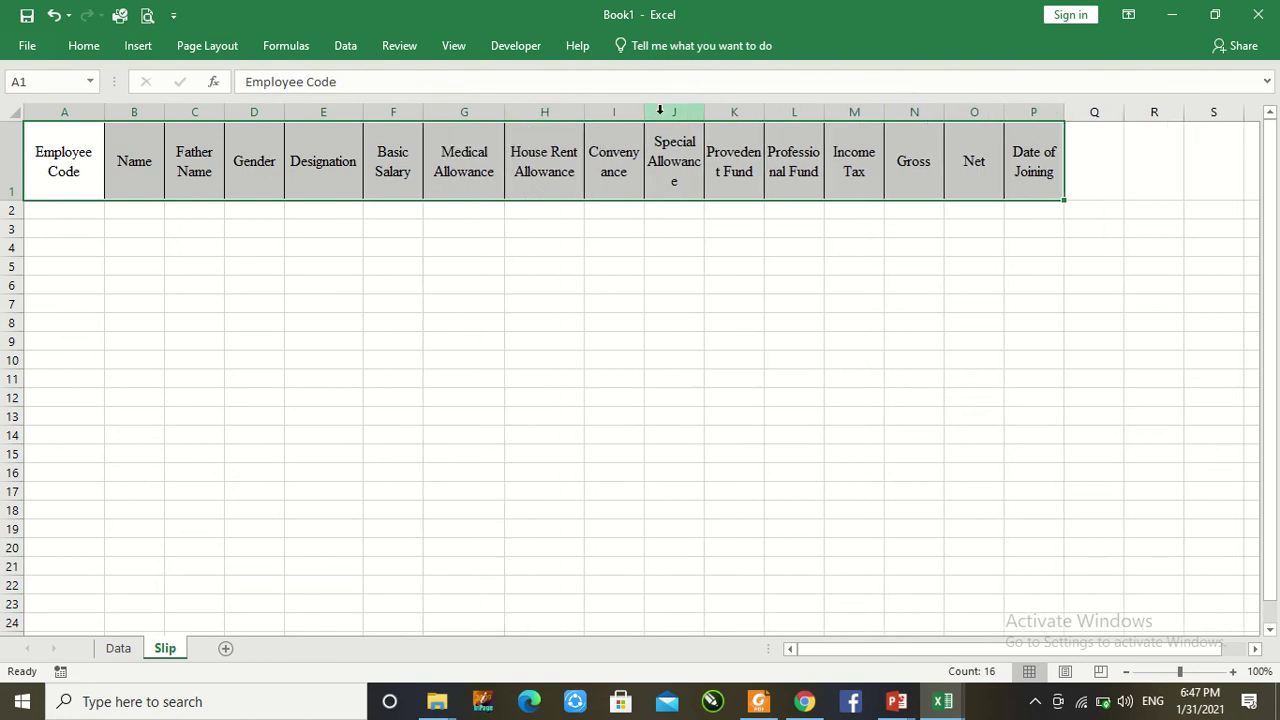
drag(704, 128, 875, 115)
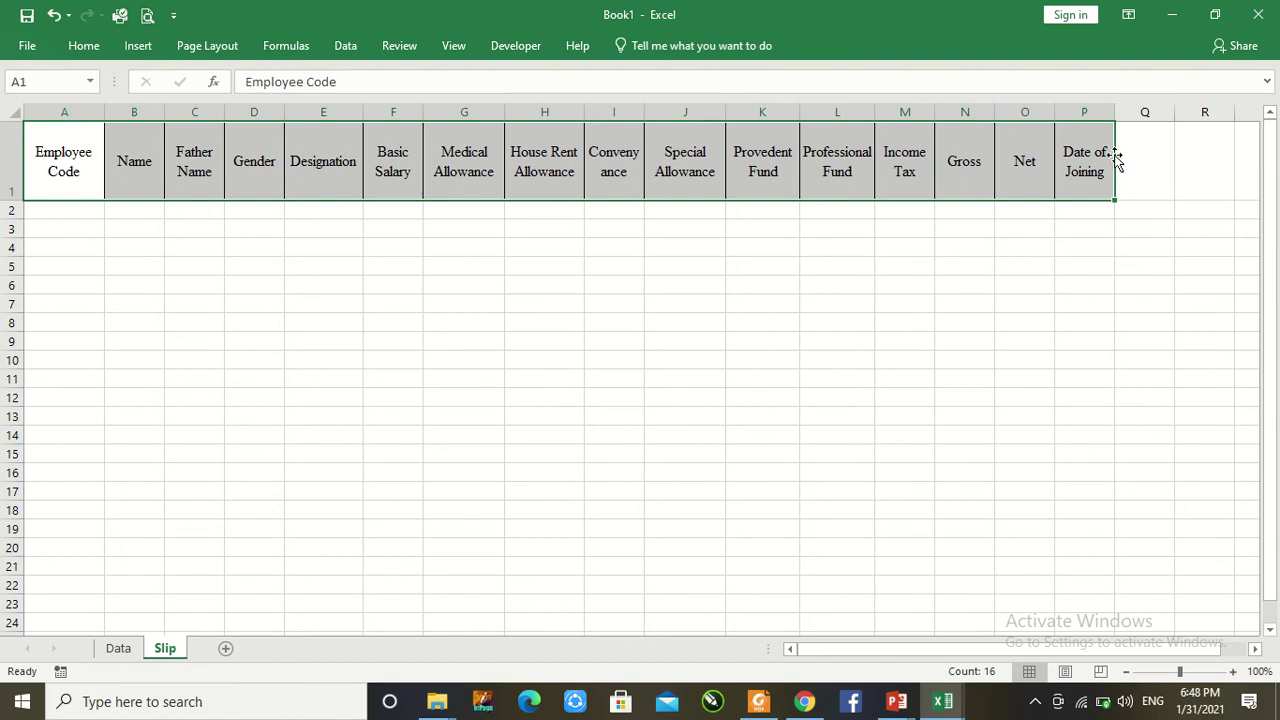
click(1096, 110)
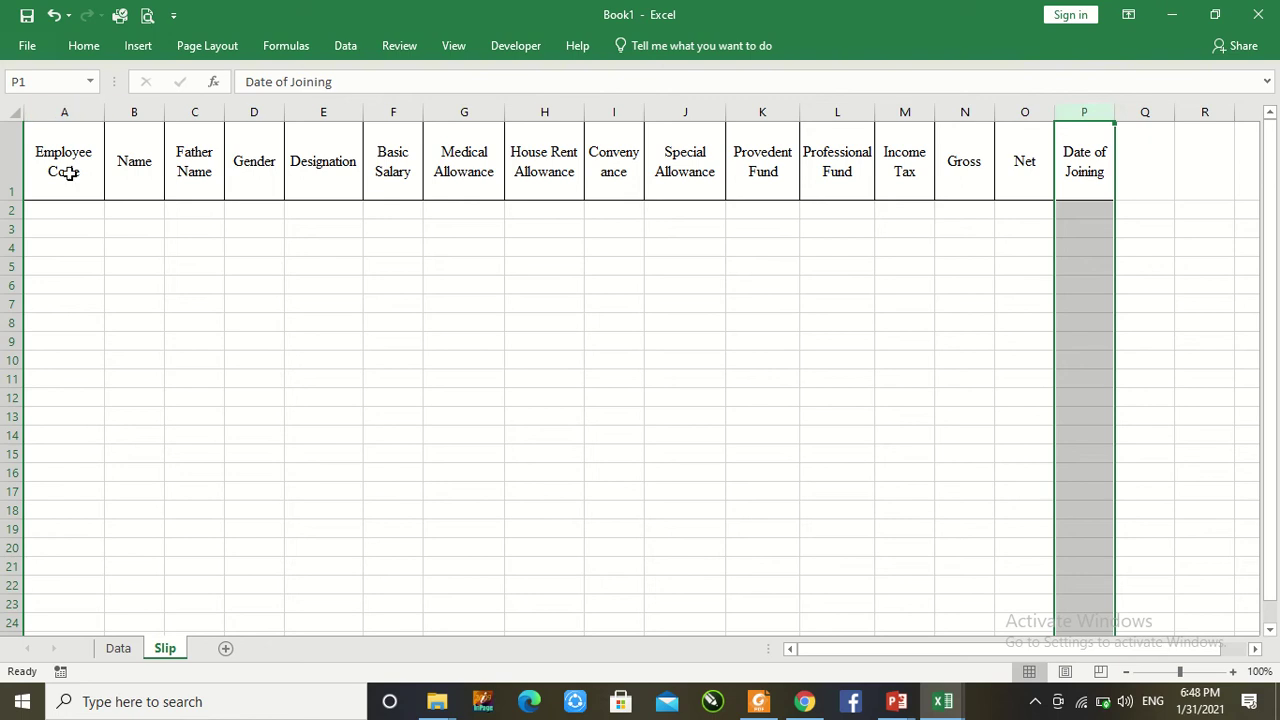
Step: Fill the Employee Code column with the numbers 1 to 9 in cells A2 to A10
click(69, 208)
text(1)
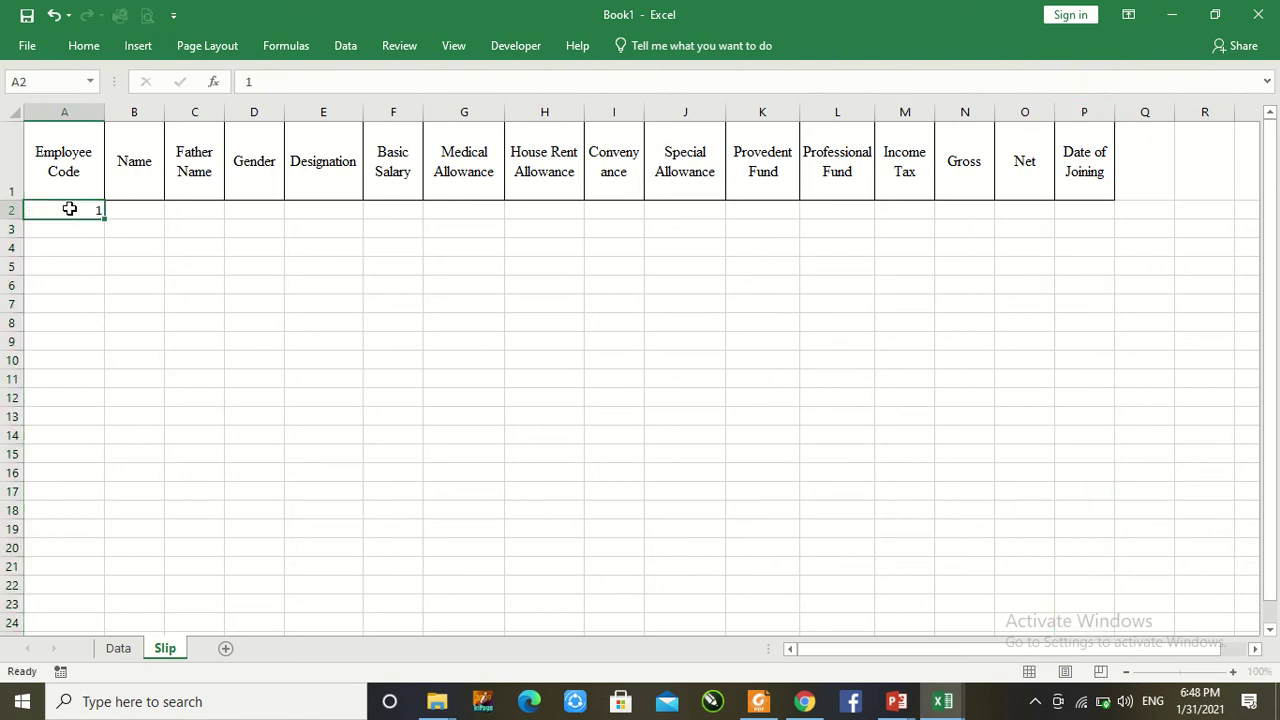
text( 2 3 4 5 6)
key(Return)
text(7)
key(Return)
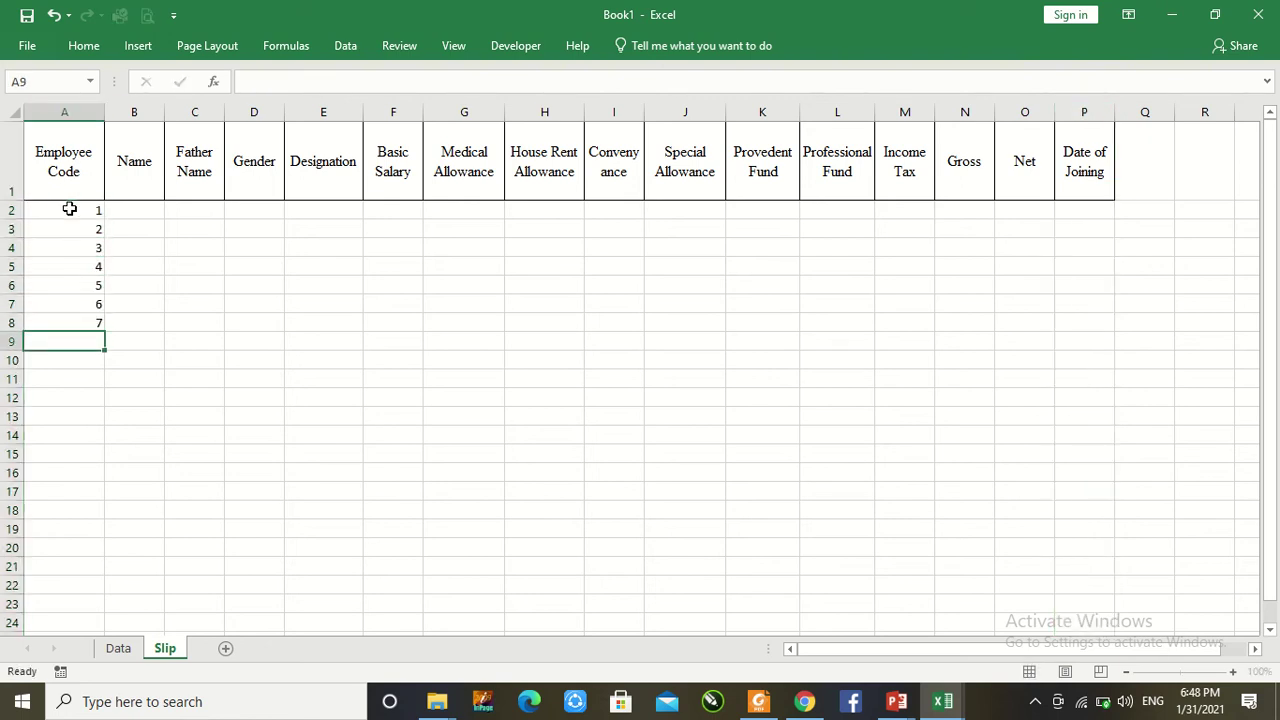
text(8)
key(Return)
text(9)
key(Return)
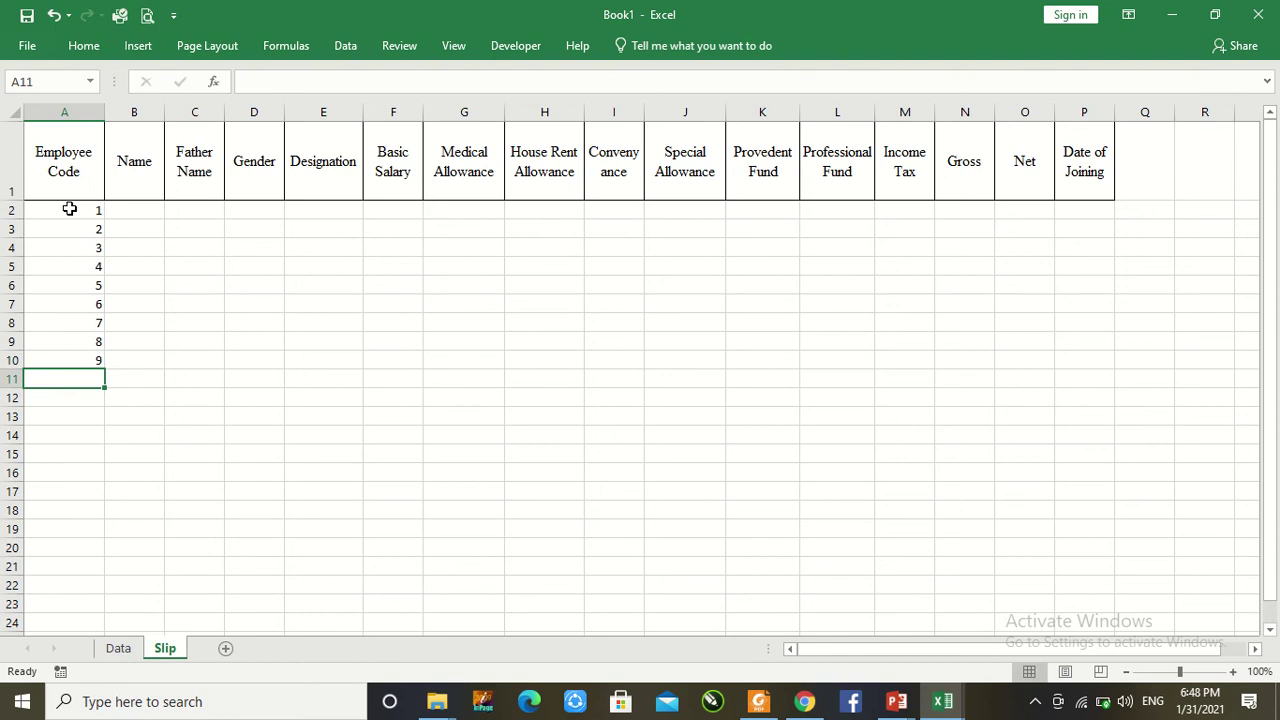
Step: Extend the Employee Code series from the codes in A5:A10 down to 20 in cell A21
key(Up)
key(Up)
key(Up)
key(Up)
key(Up)
key(Up)
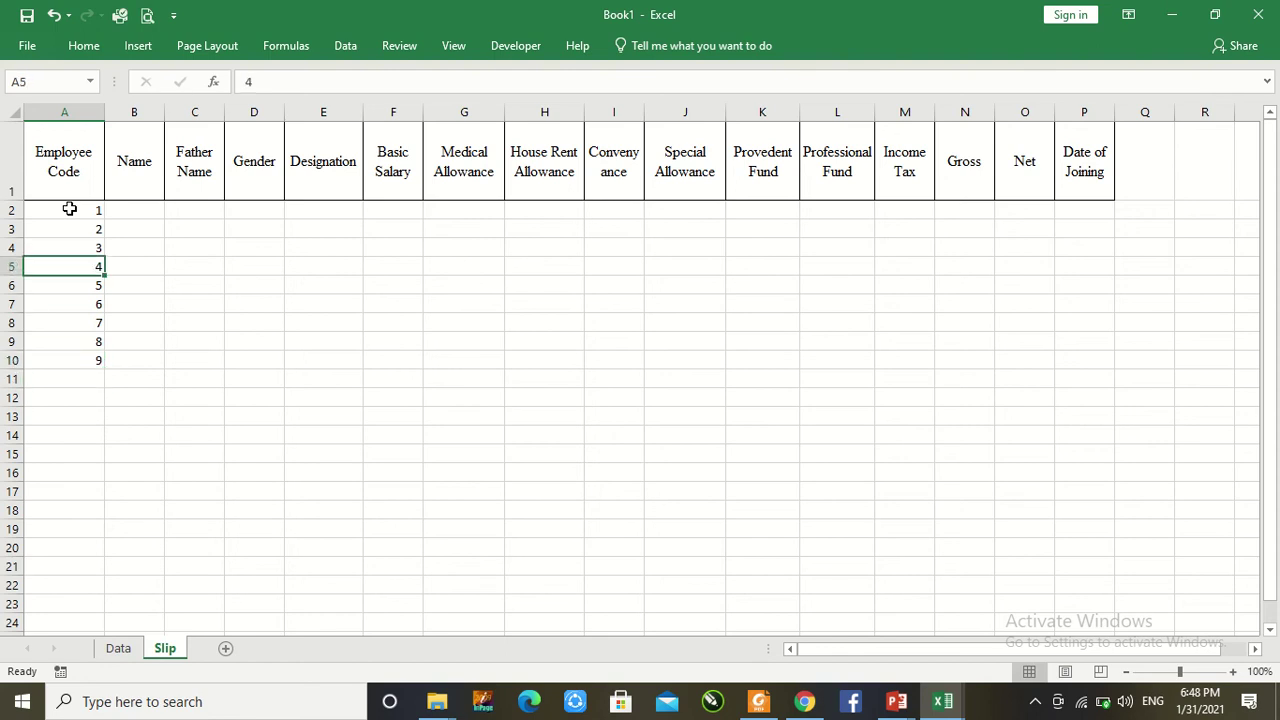
key(shift+Down)
key(shift+Down)
key(shift+Down)
key(shift+Down)
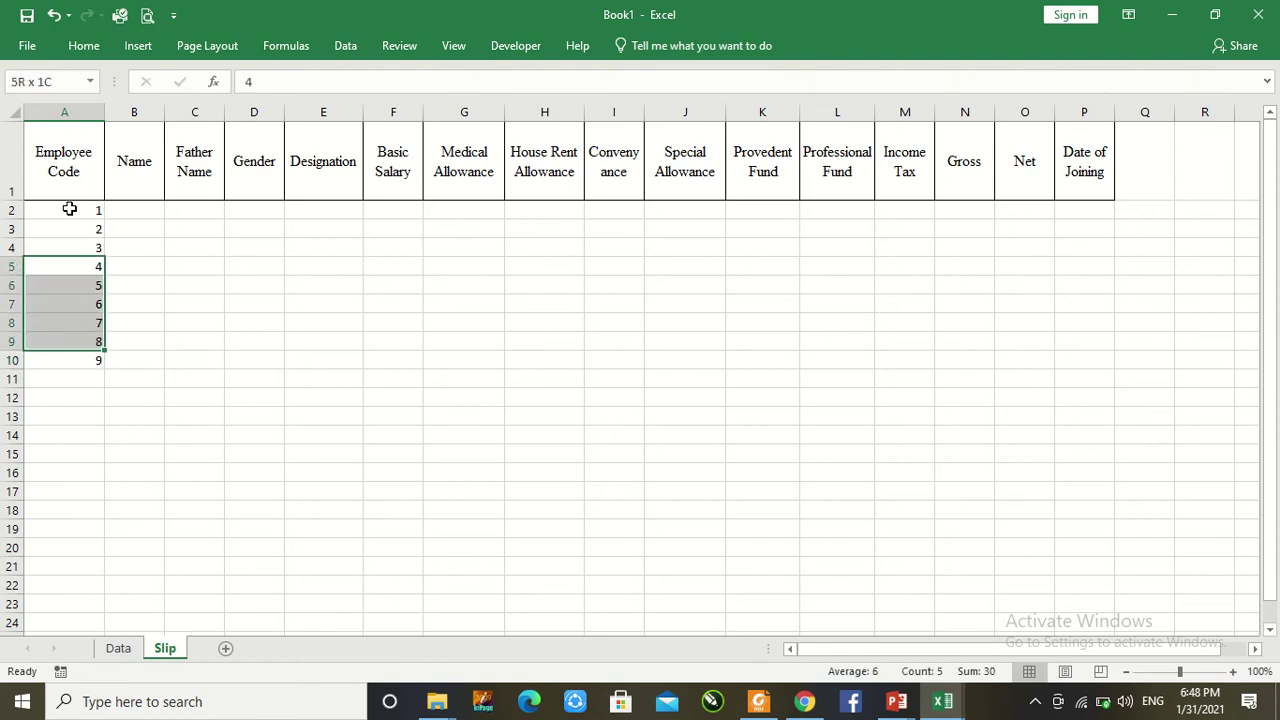
key(shift+Down)
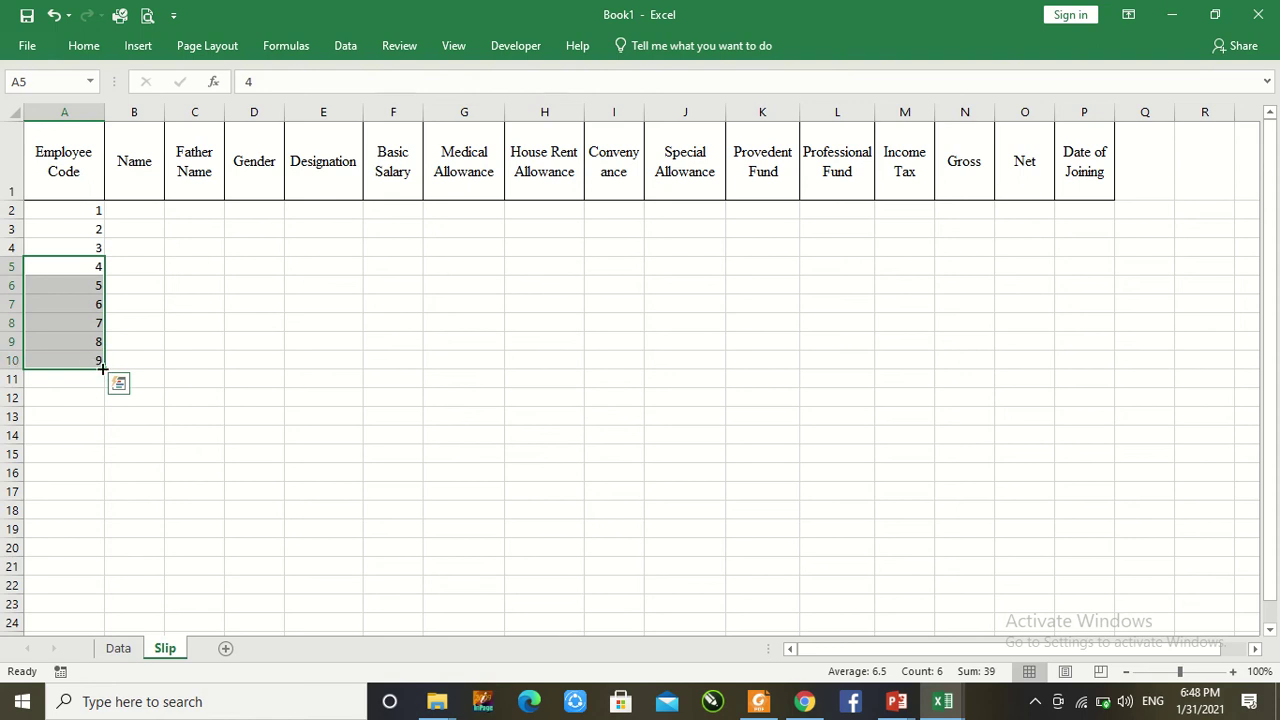
drag(102, 368, 111, 586)
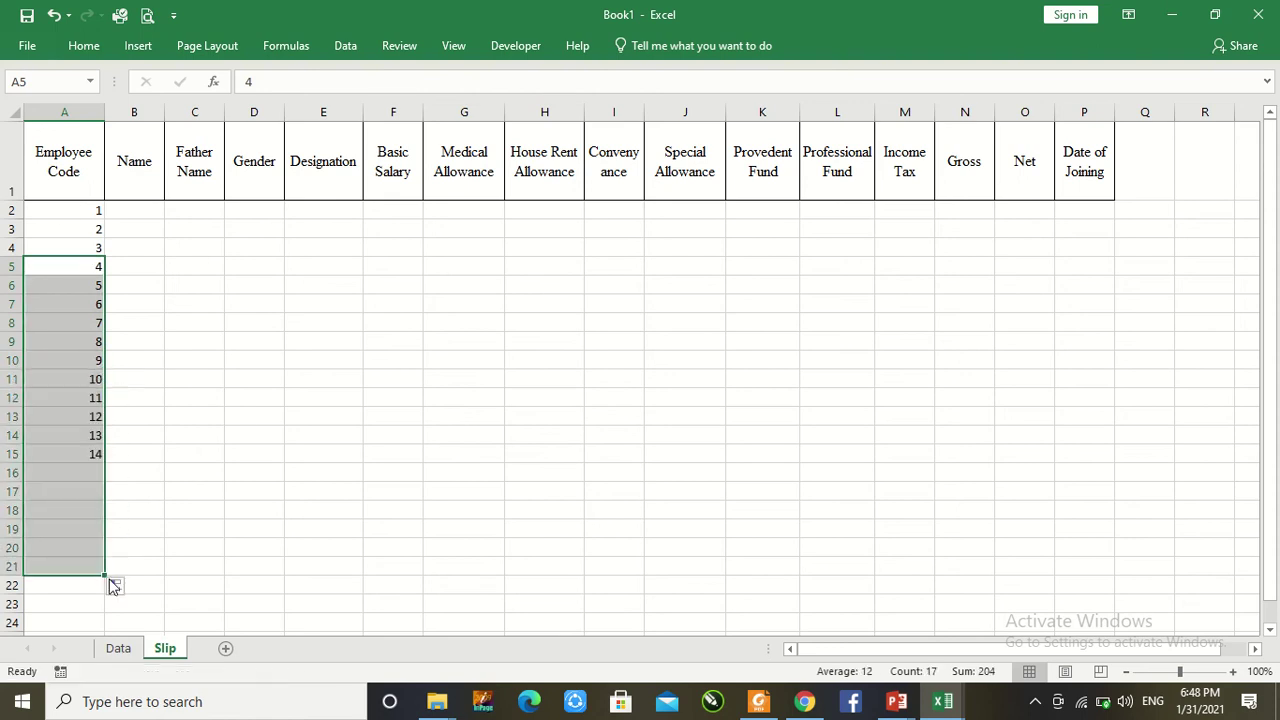
mouse_move(430, 4)
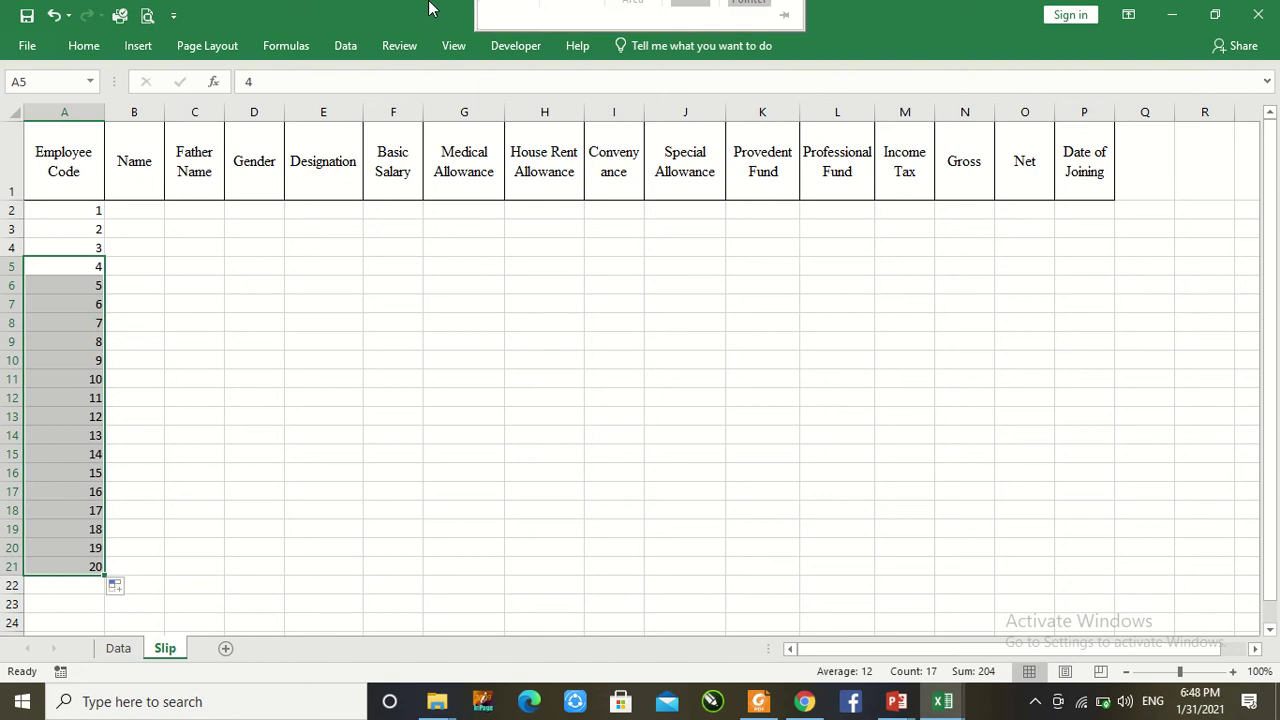
click(510, 36)
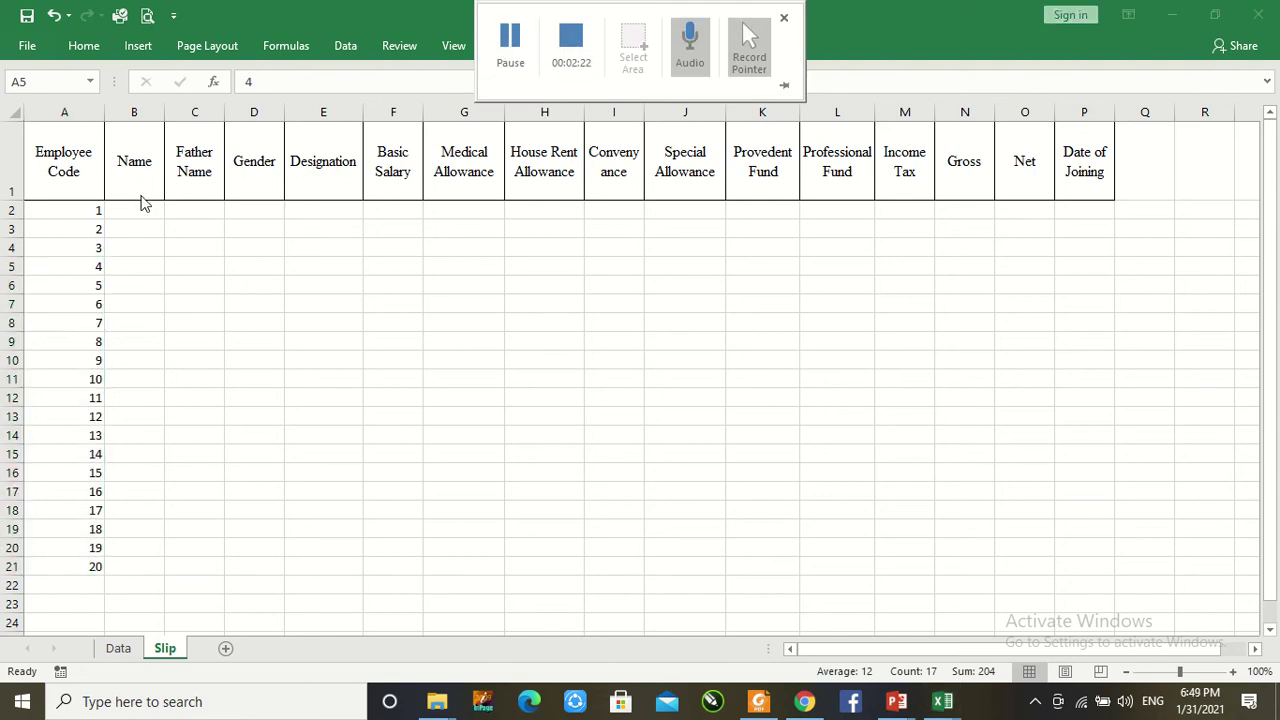
Step: Enter the first names of the first three employees in the Name column, cells B2 to B4
click(133, 207)
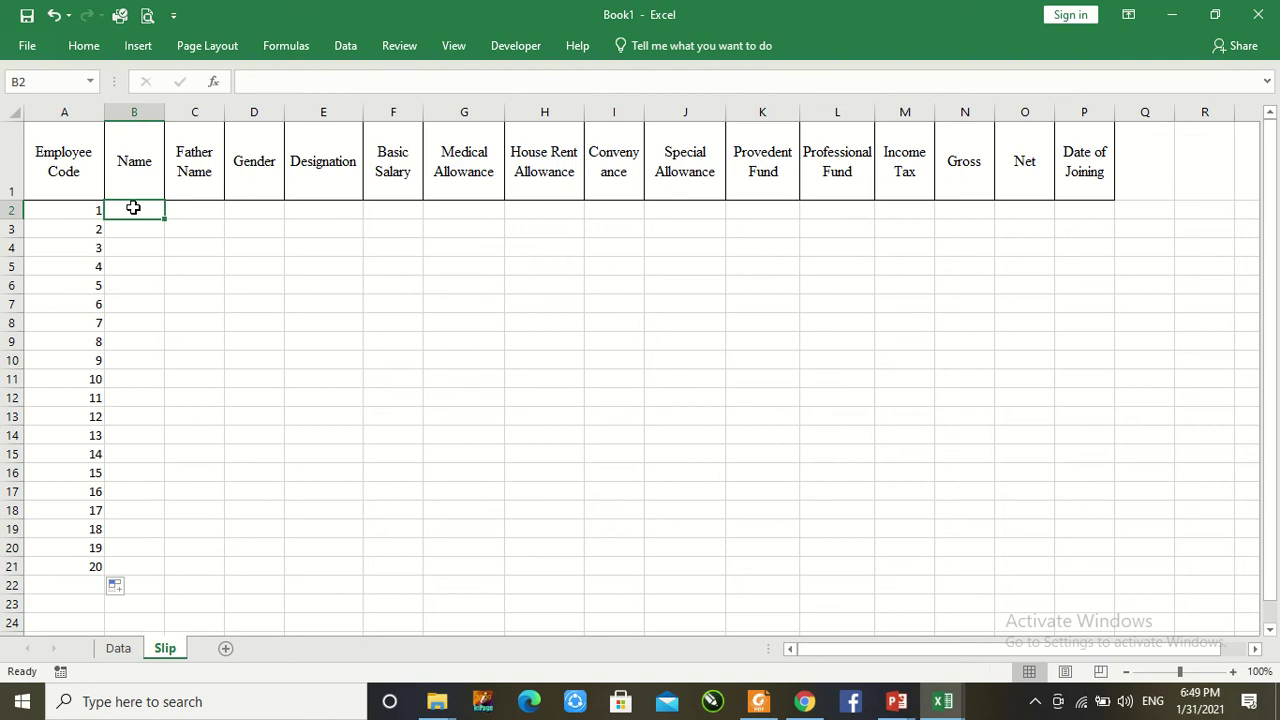
text(Ali)
key(Return)
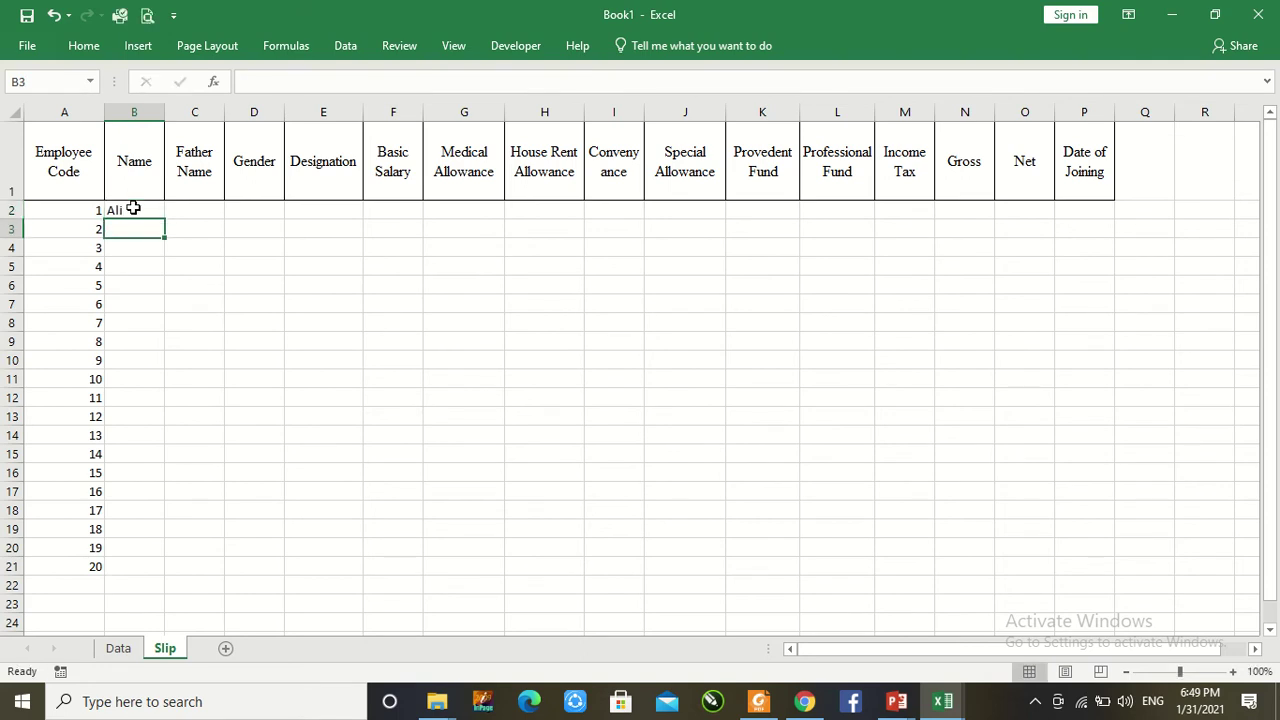
text(Ayesha)
key(Return)
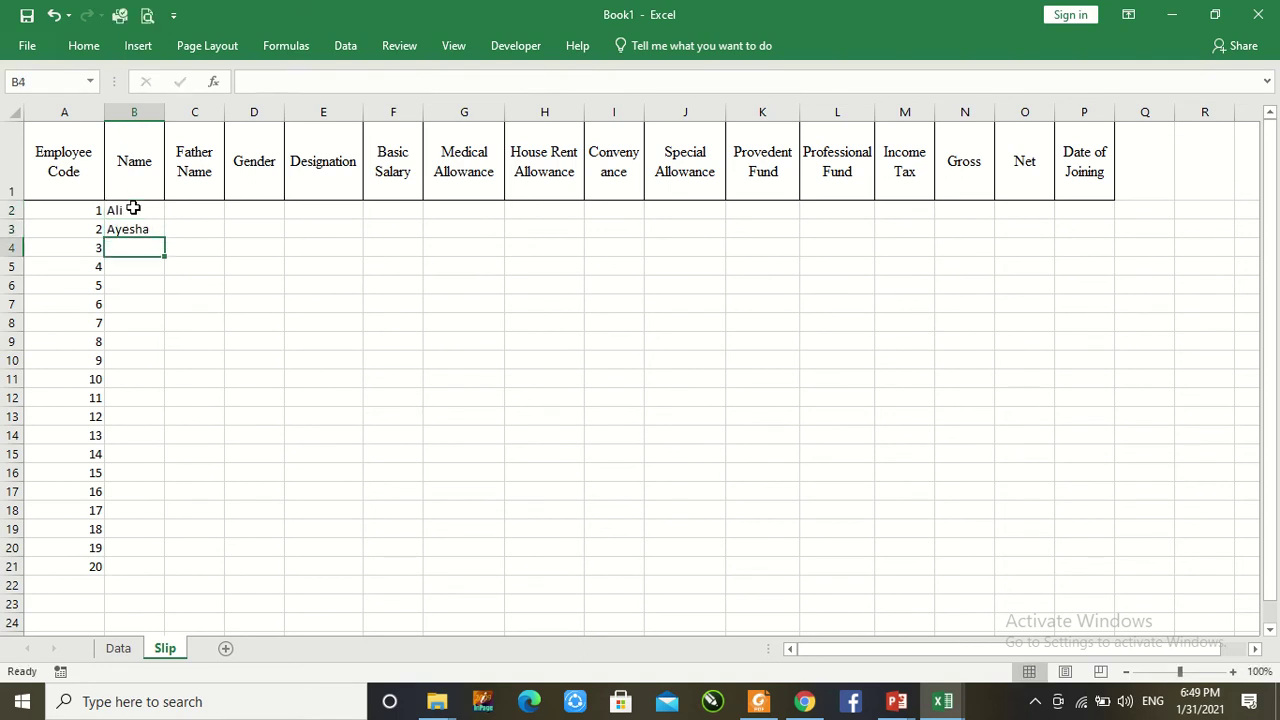
text(Ahed)
key(Left)
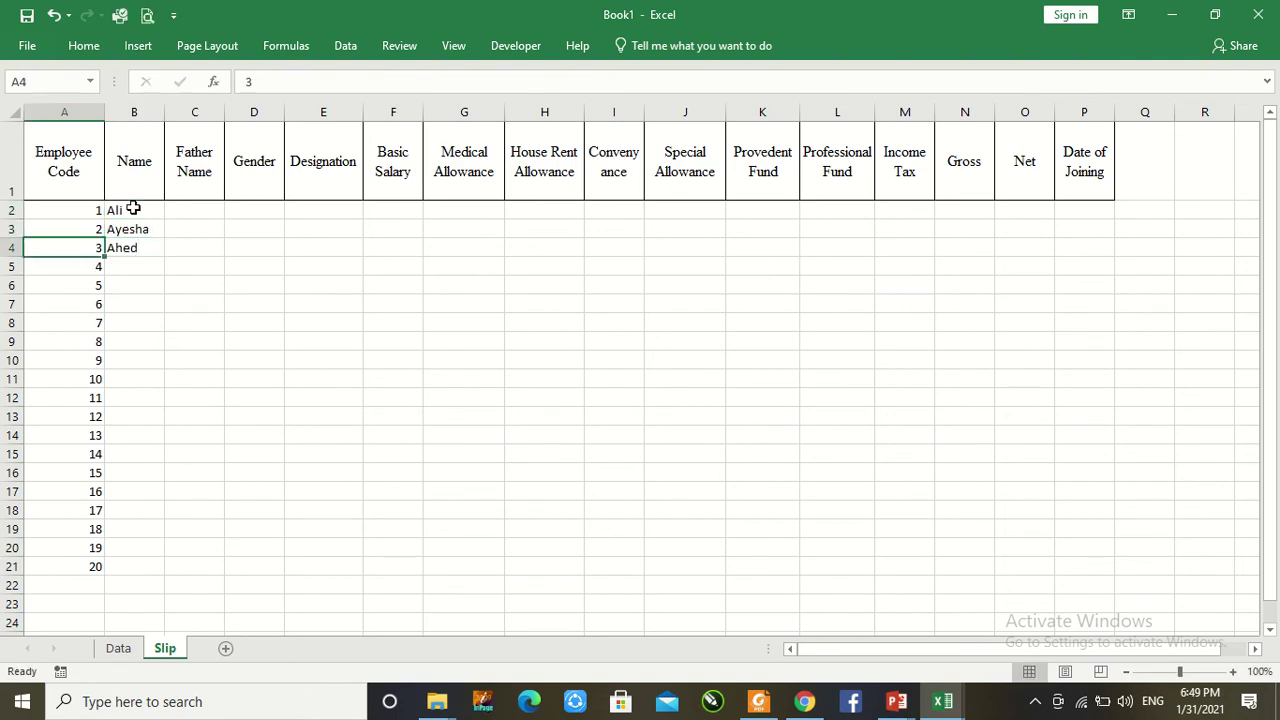
key(Right)
key(Up)
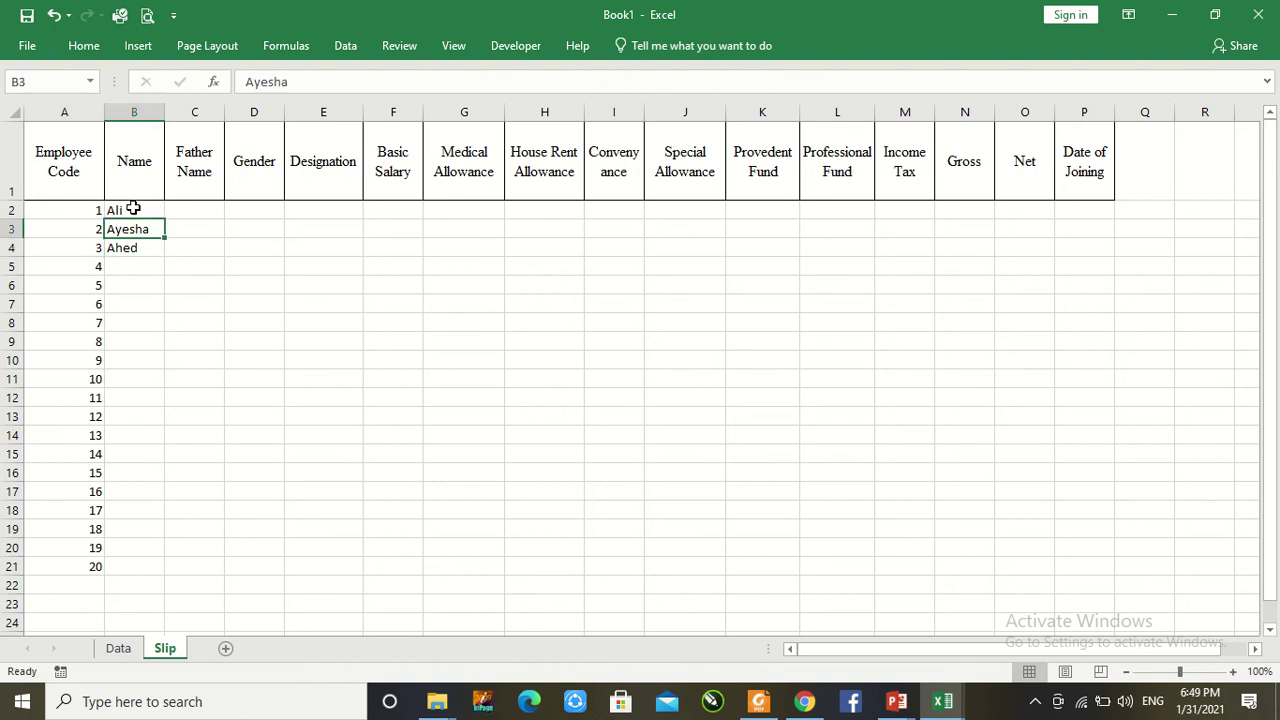
key(Down)
text(Ahmed)
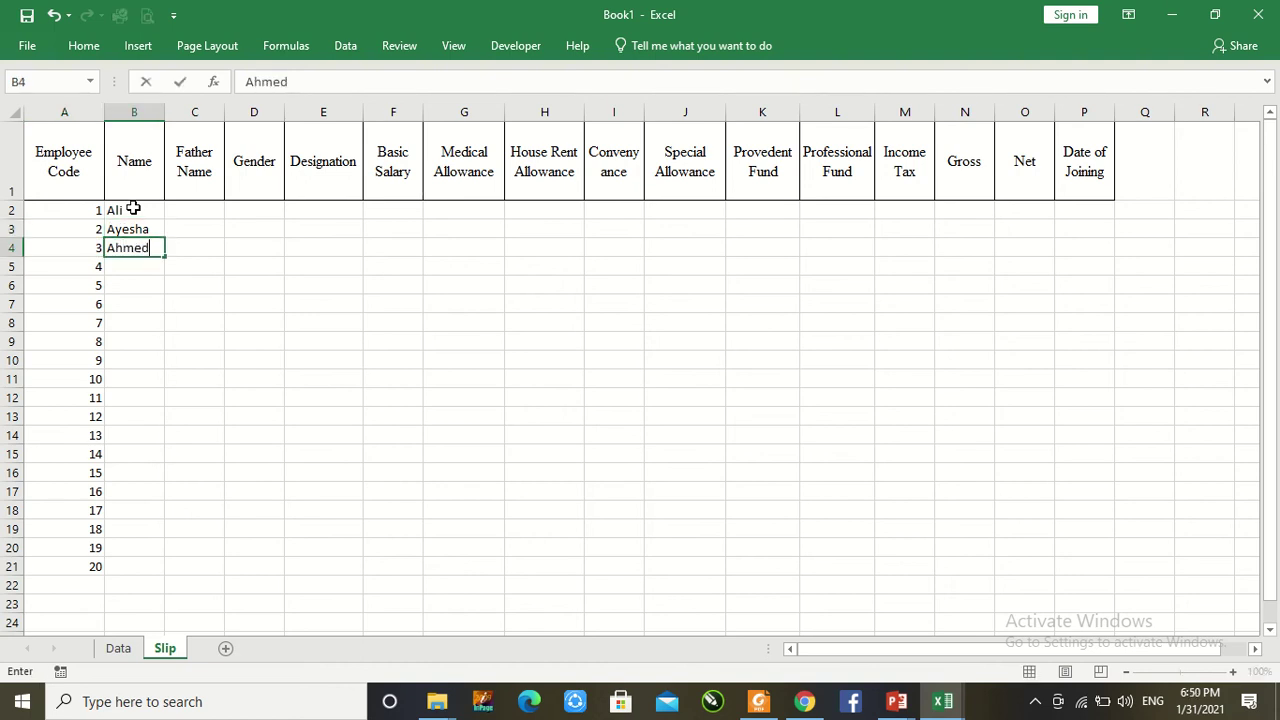
key(Return)
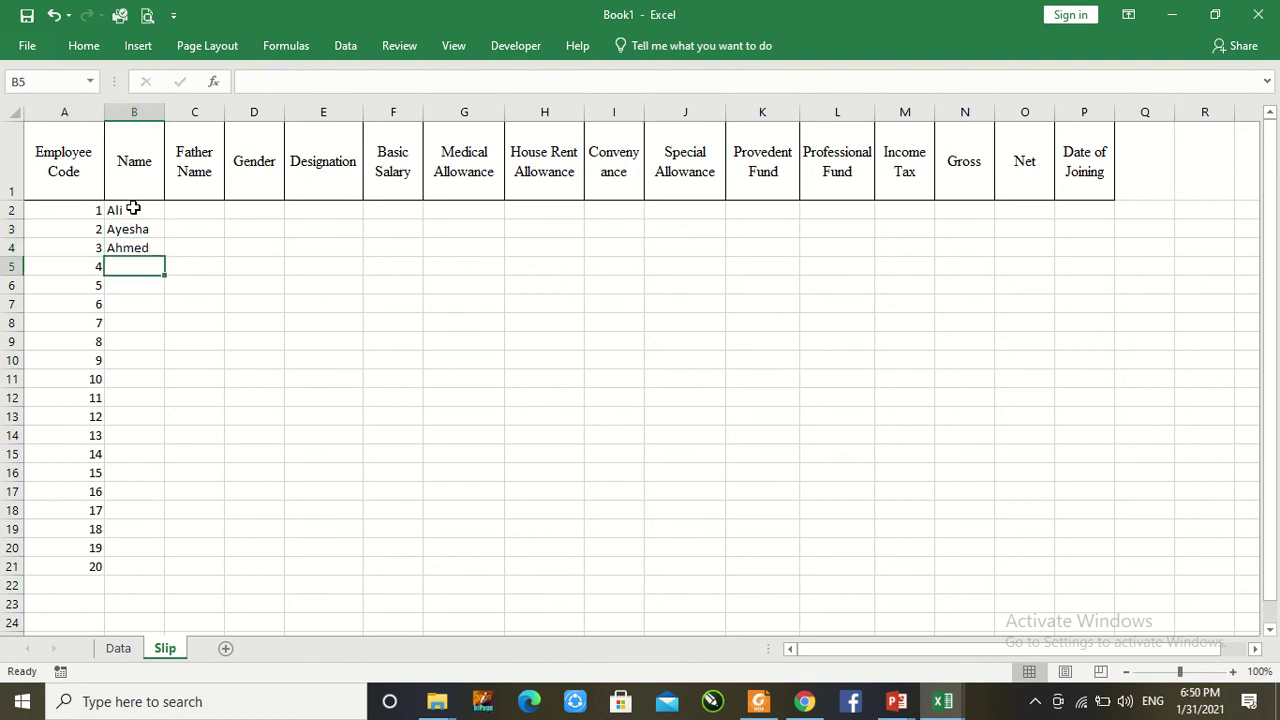
Step: Enter the fathers' names for the first three employees in cells C2 to C4
click(210, 220)
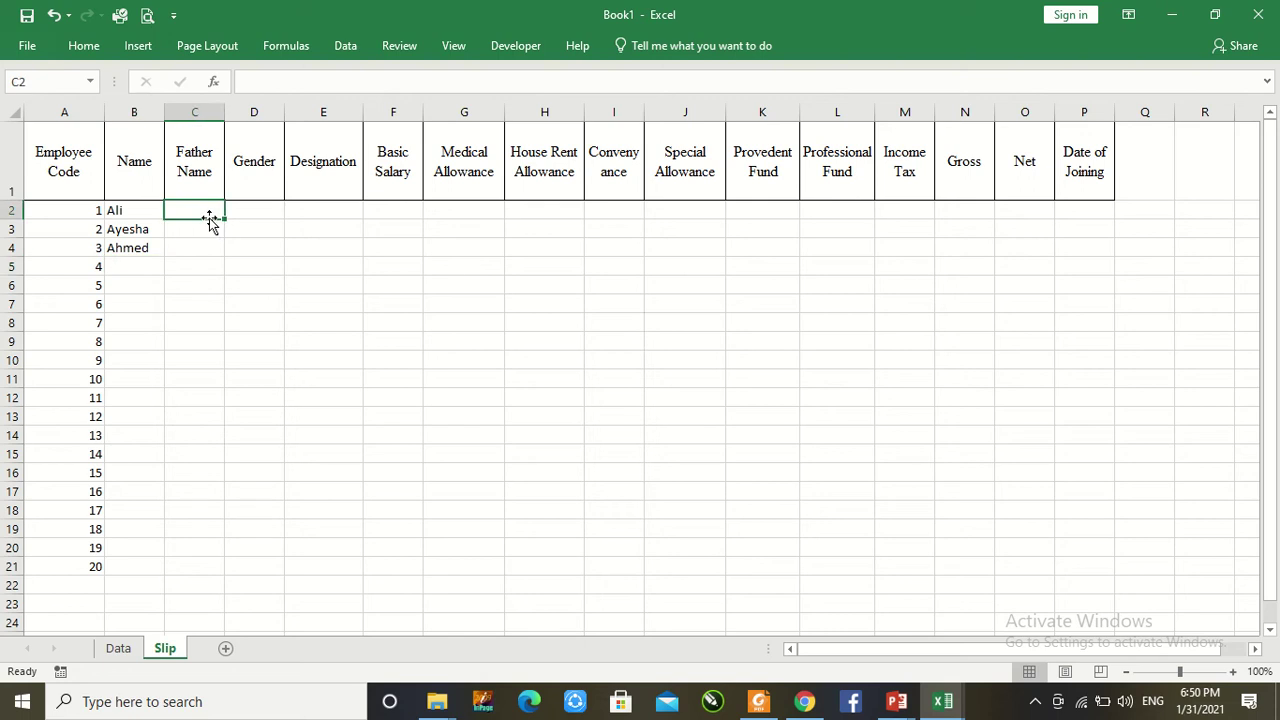
double_click(210, 220)
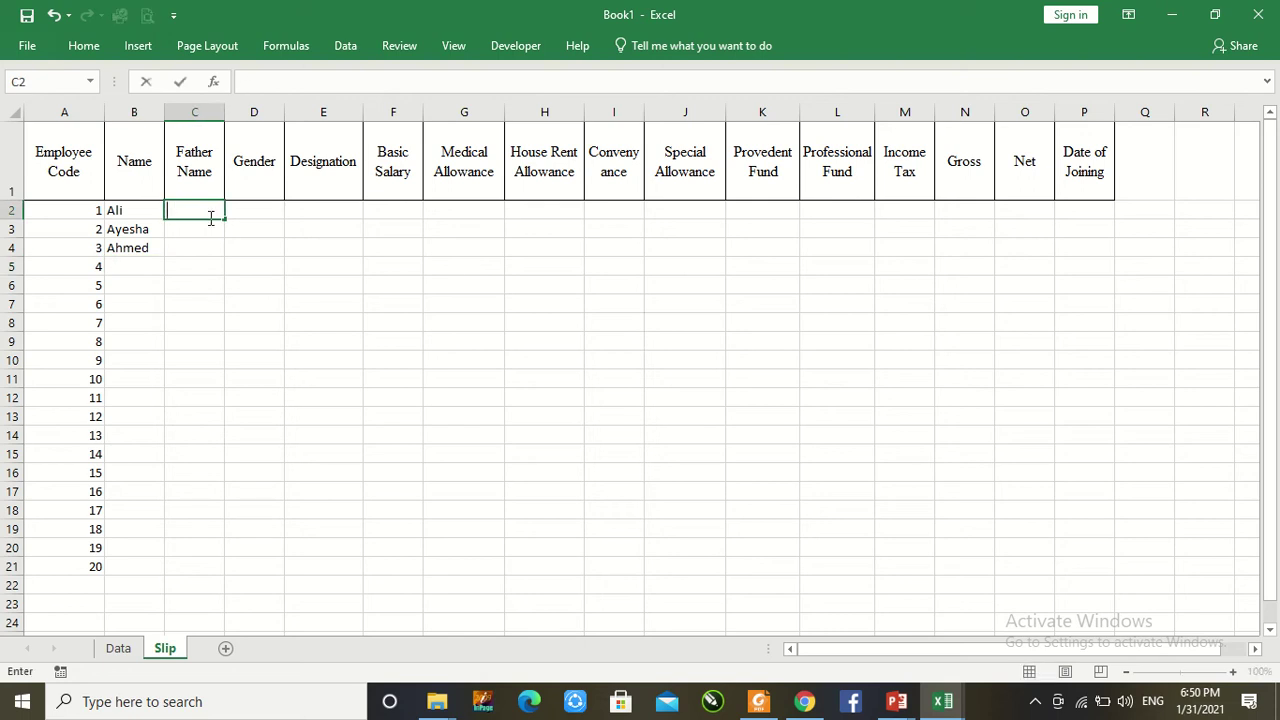
text(Zeeshan)
key(Return)
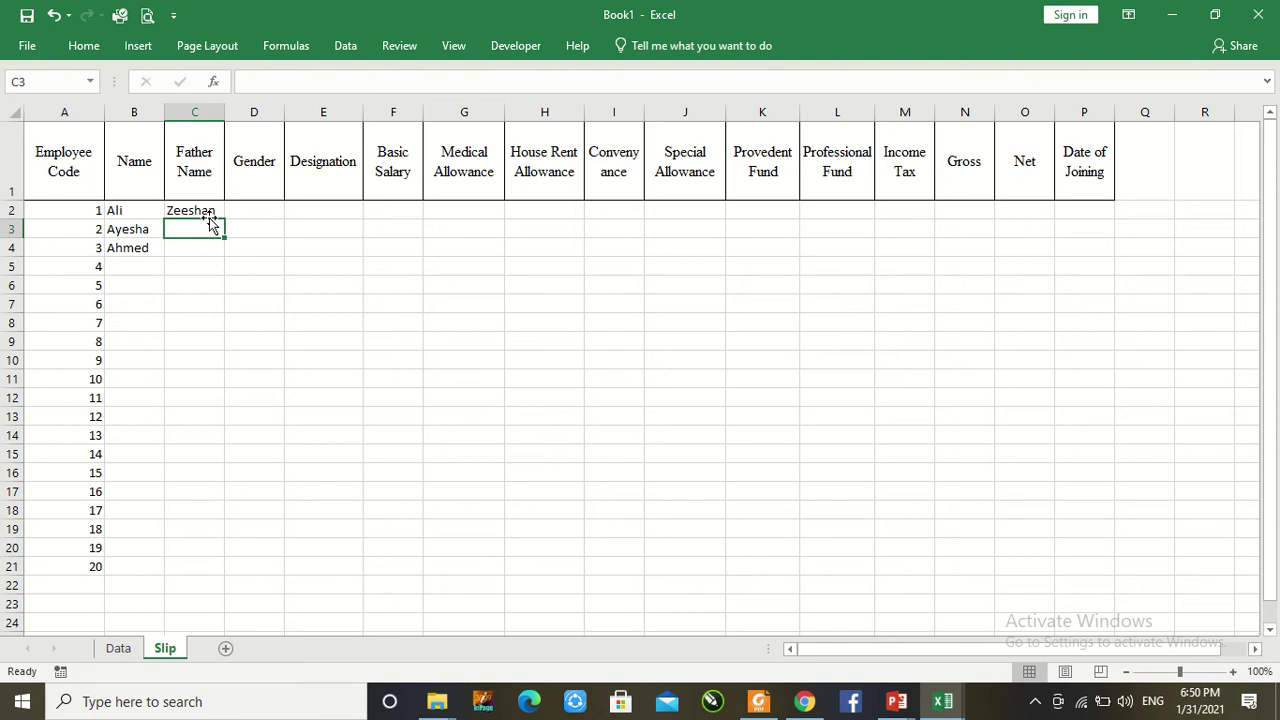
text(Ahsan)
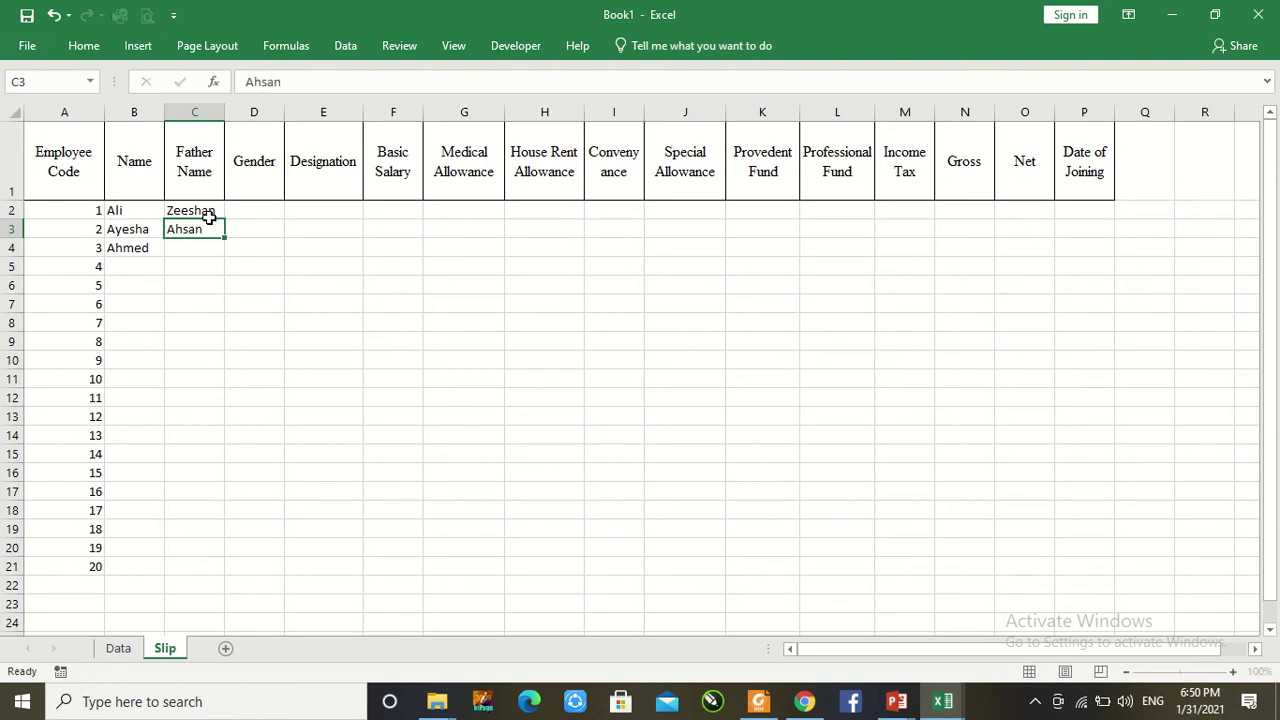
key(Return)
text(Abid)
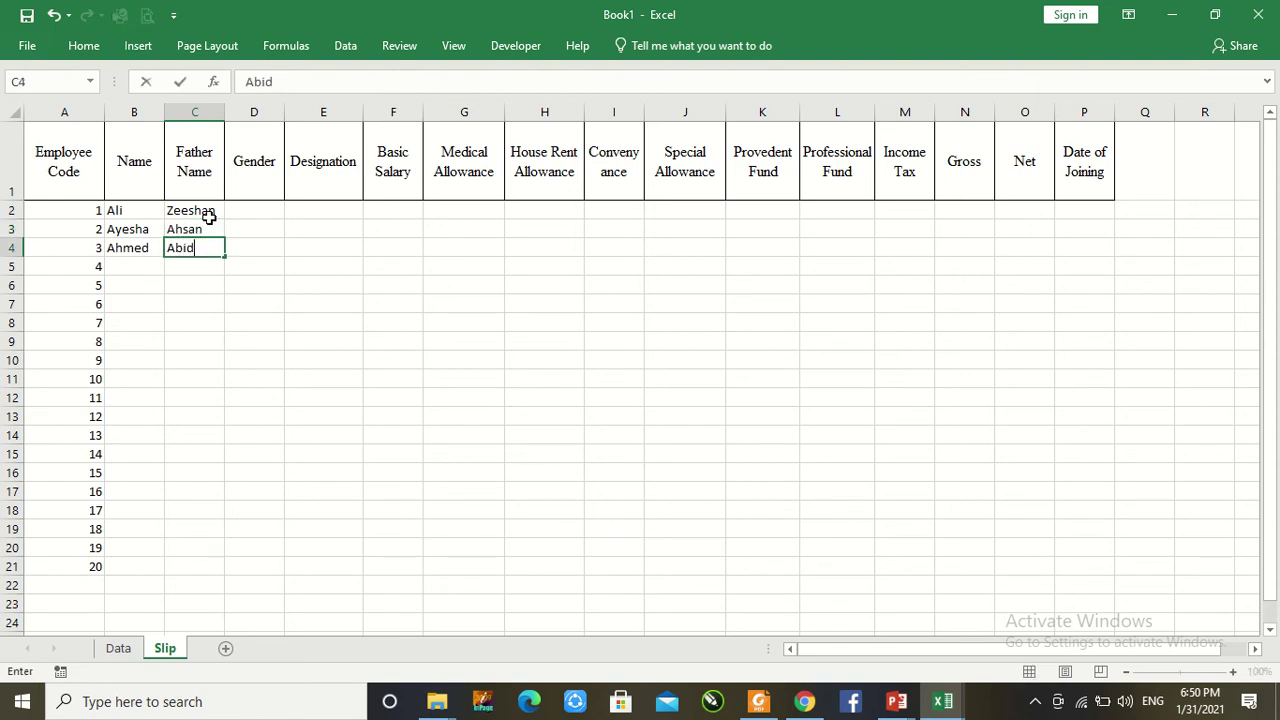
key(Tab)
Step: Fill the Gender column with Male in D2, Female in D3 and Male in D4
key(Up)
key(Up)
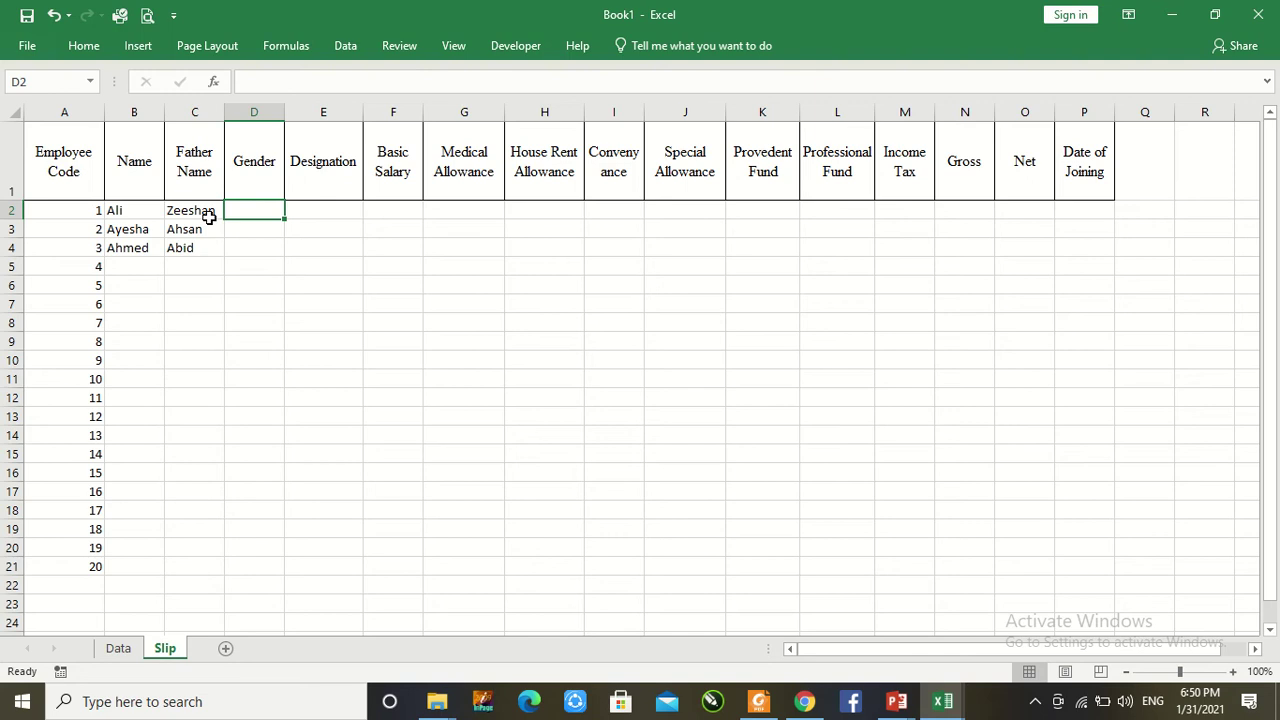
text(M)
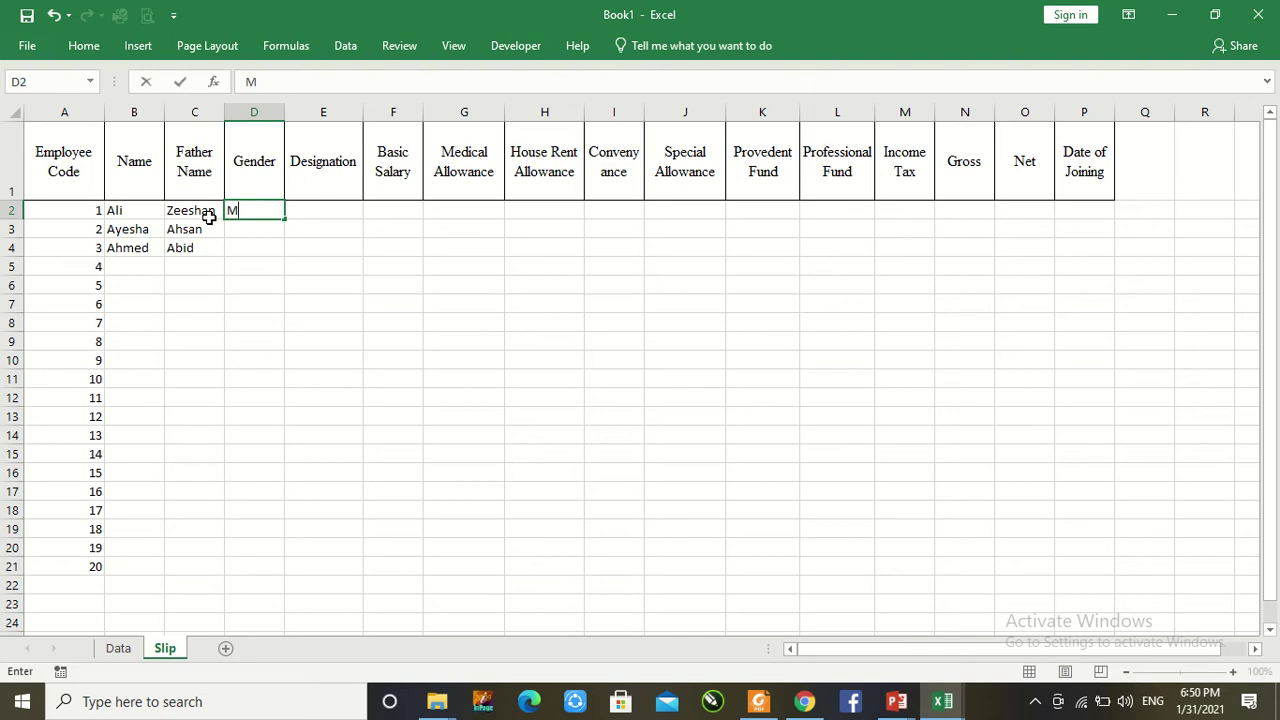
text(ale)
key(Return)
text(Fe)
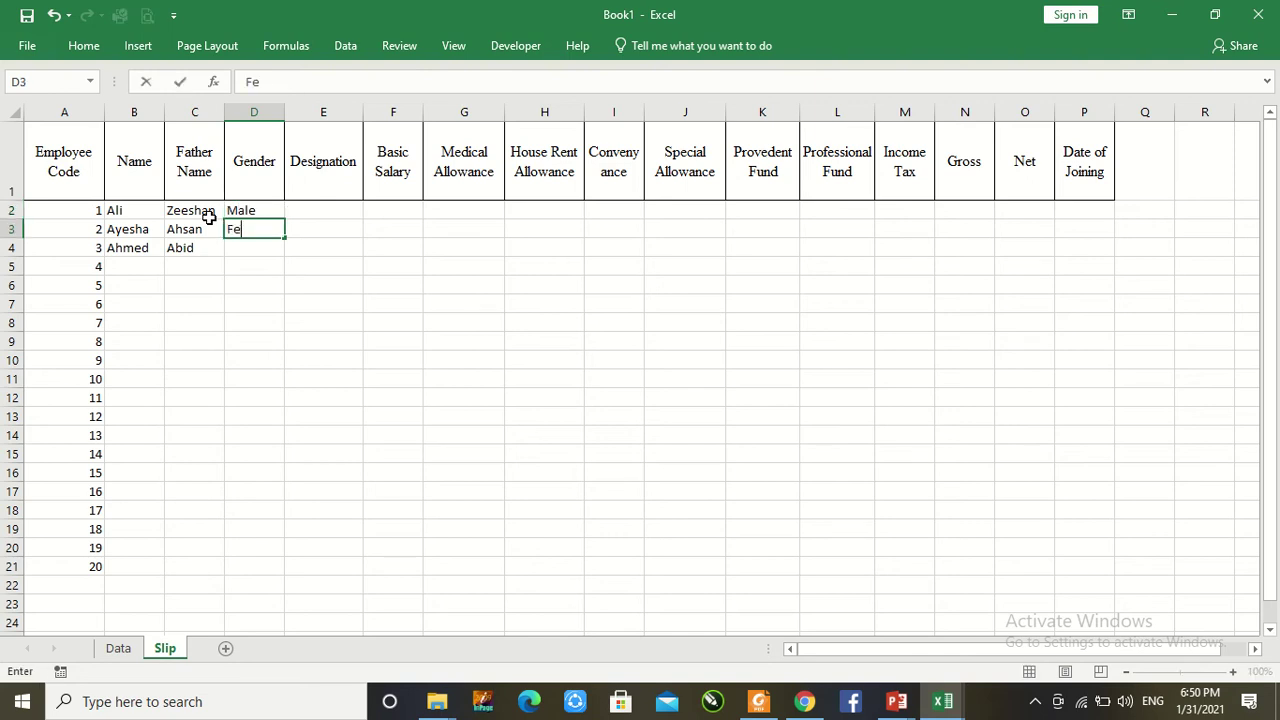
text(male)
key(Return)
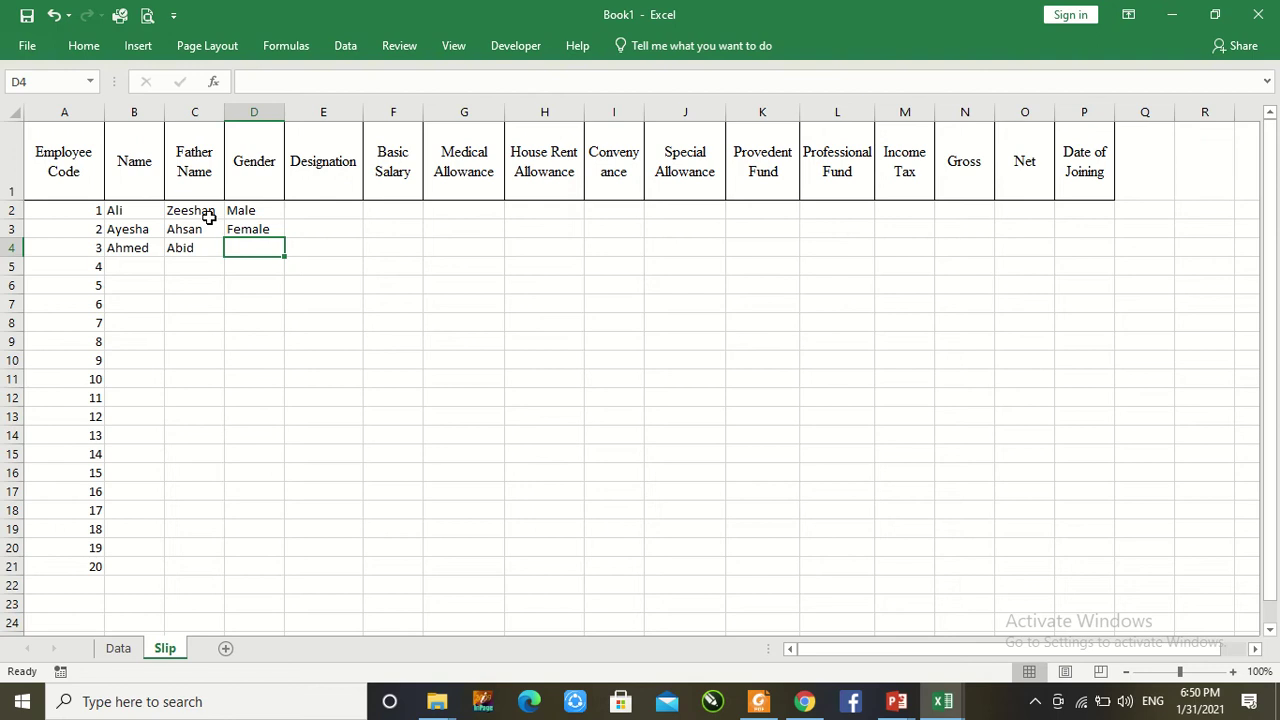
text(M)
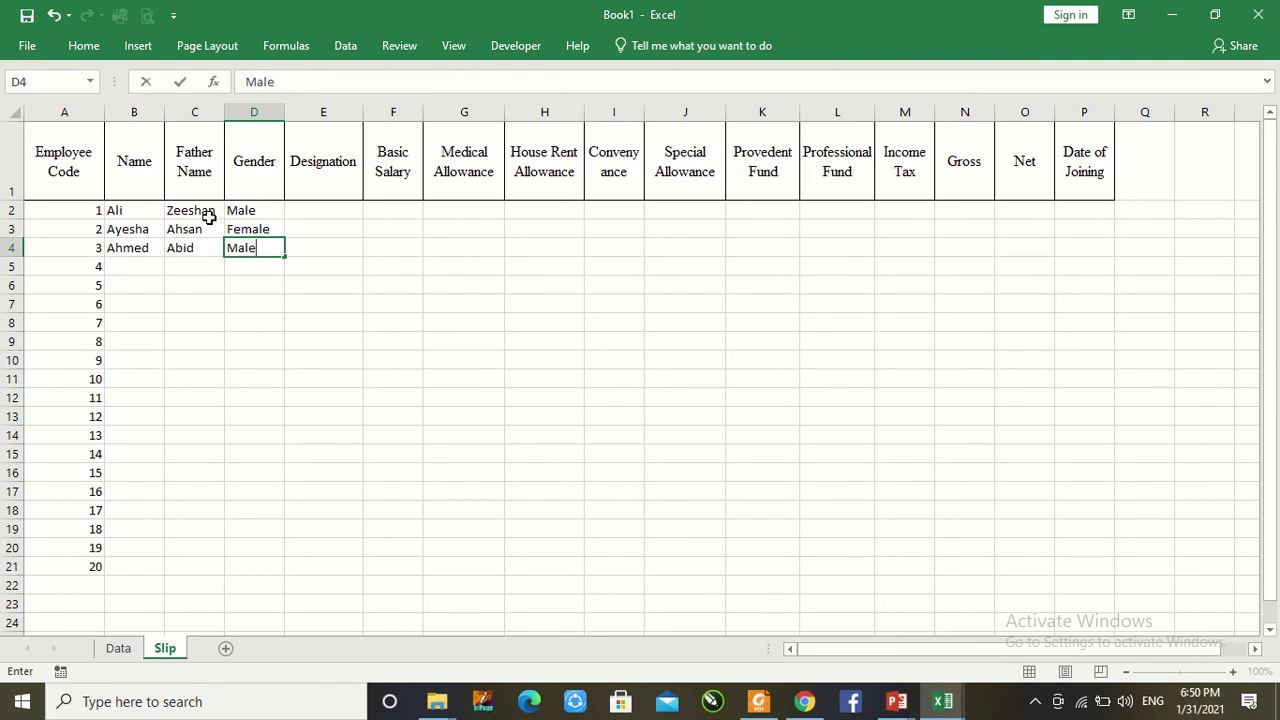
text(ale)
key(Tab)
key(Up)
key(Up)
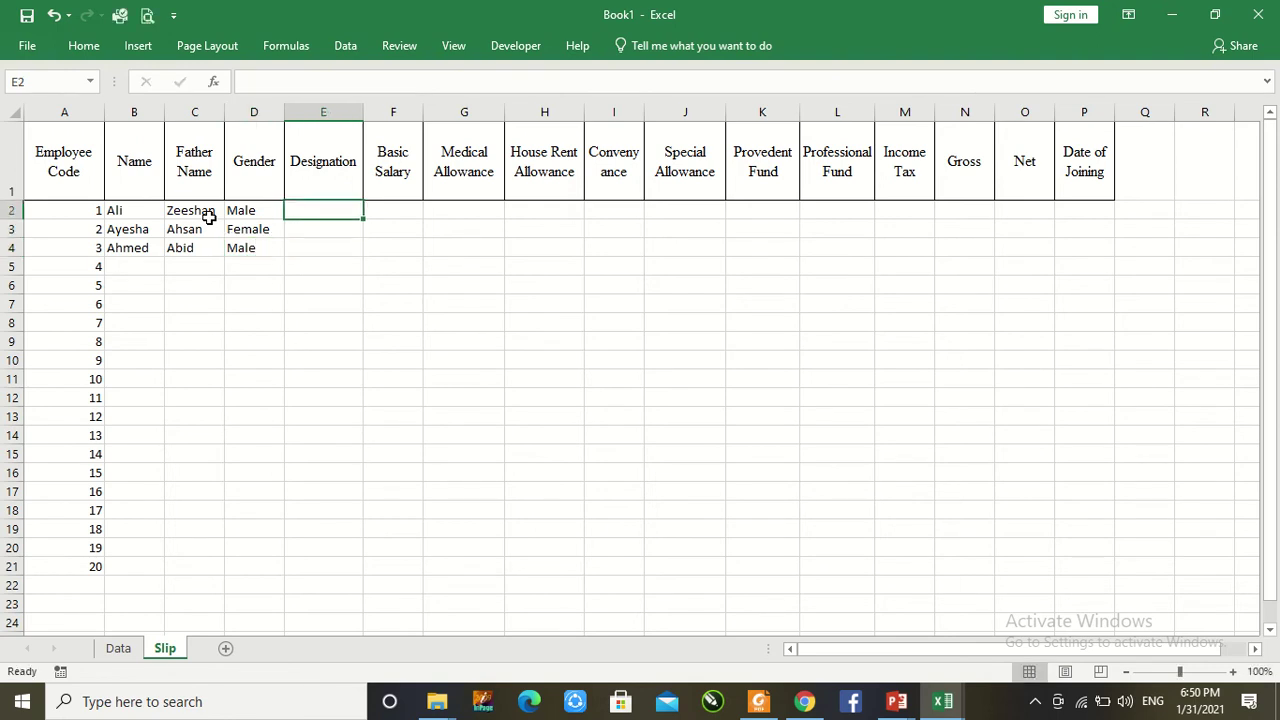
key(Right)
key(Right)
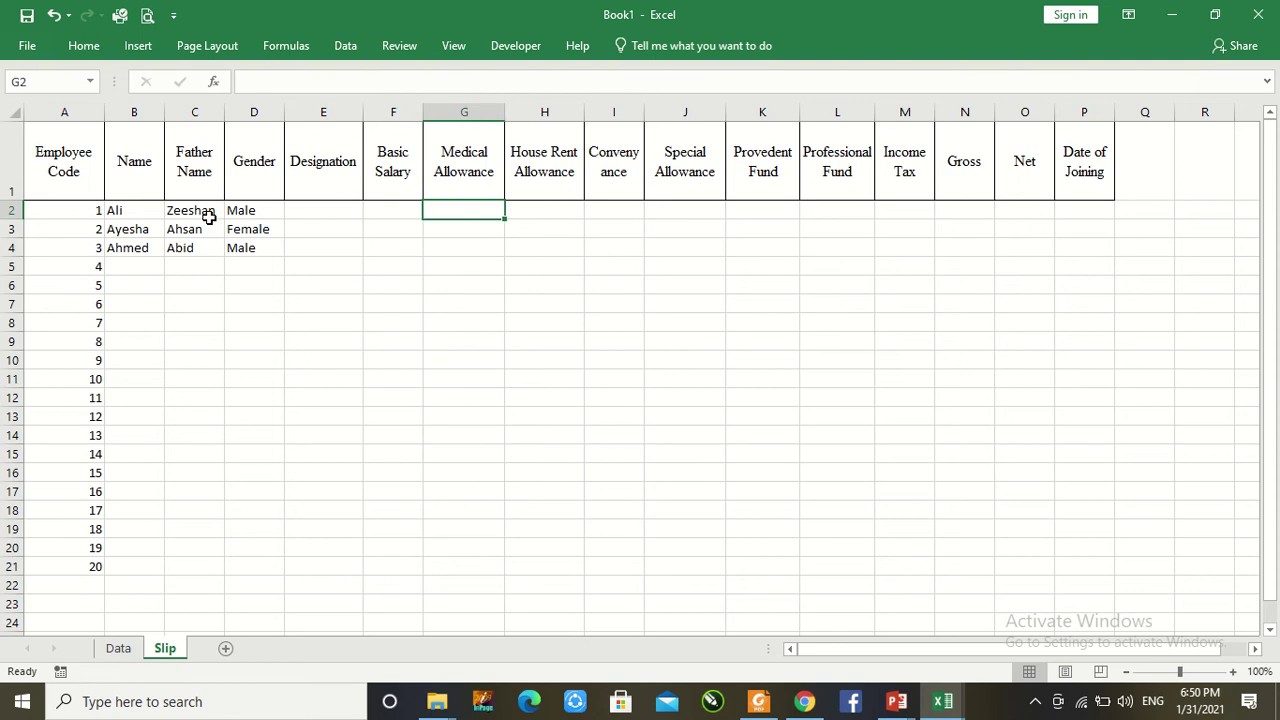
mouse_move(343, 9)
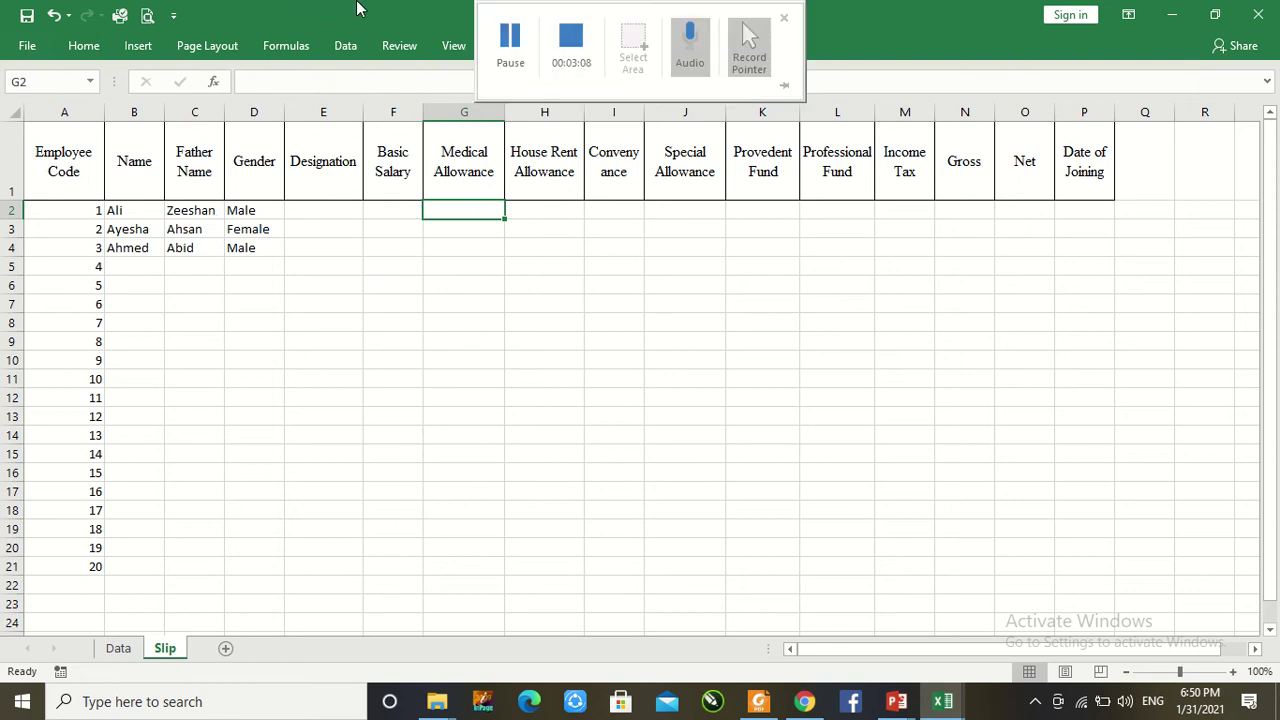
click(509, 45)
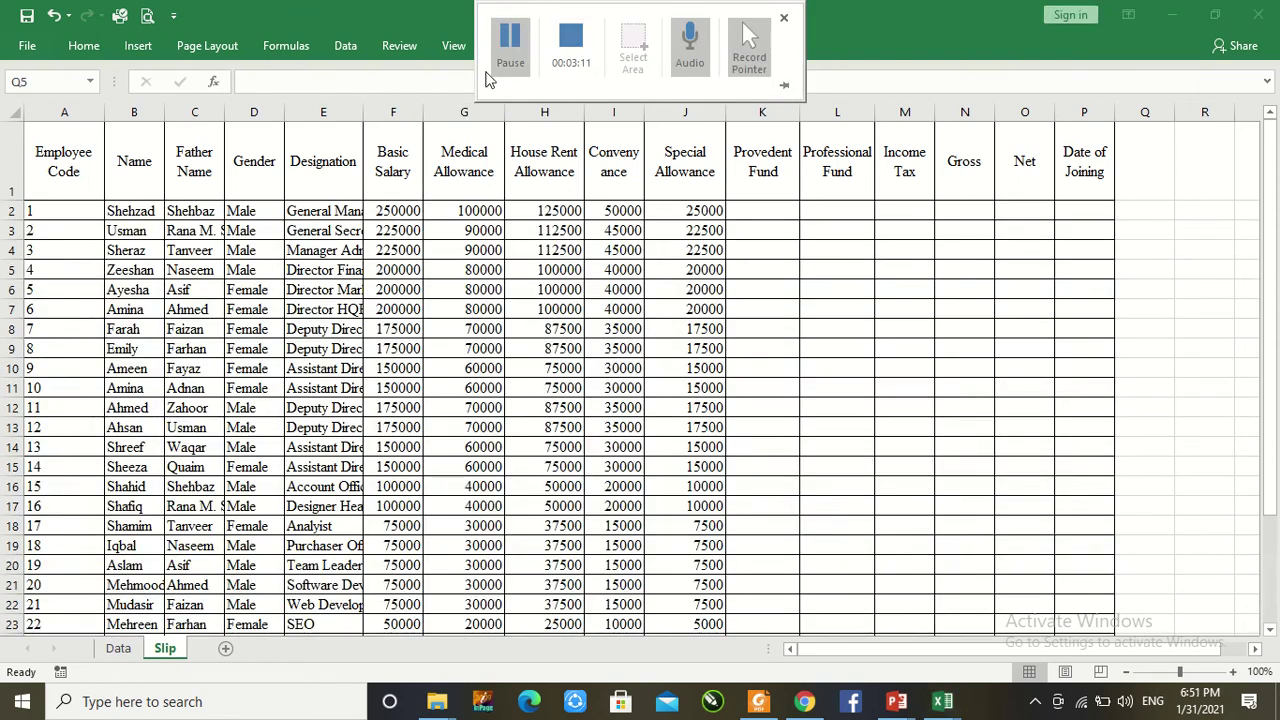
Step: Clear the Medical Allowance, House Rent Allowance, Convenyance and Special Allowance formulas for all employees in columns G to J, from row 2 through row 33
click(390, 210)
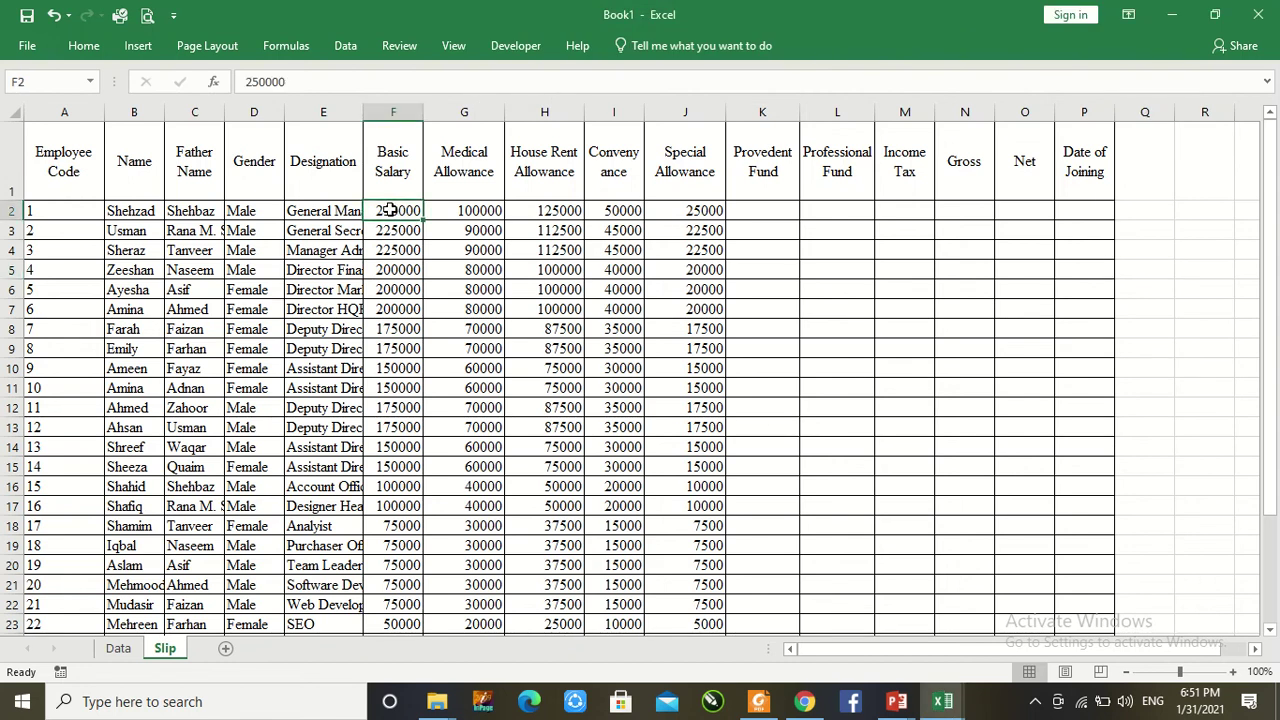
key(Right)
key(Right)
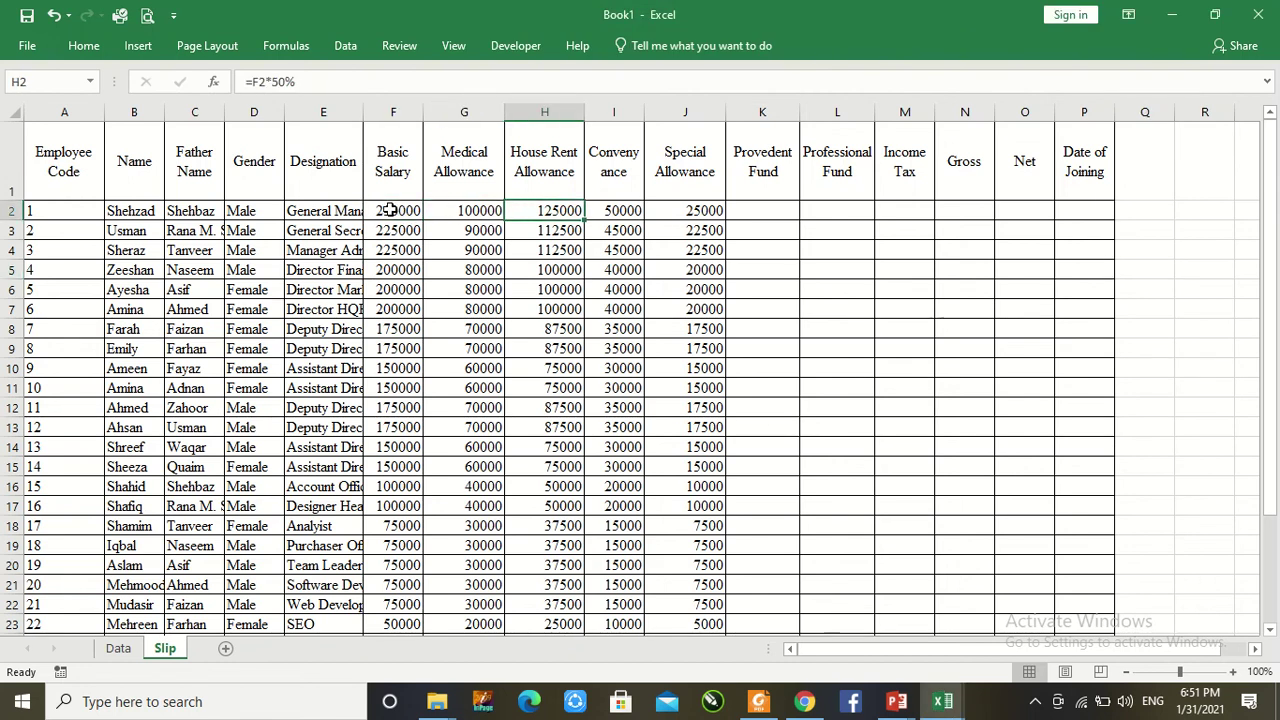
key(Left)
key(Left)
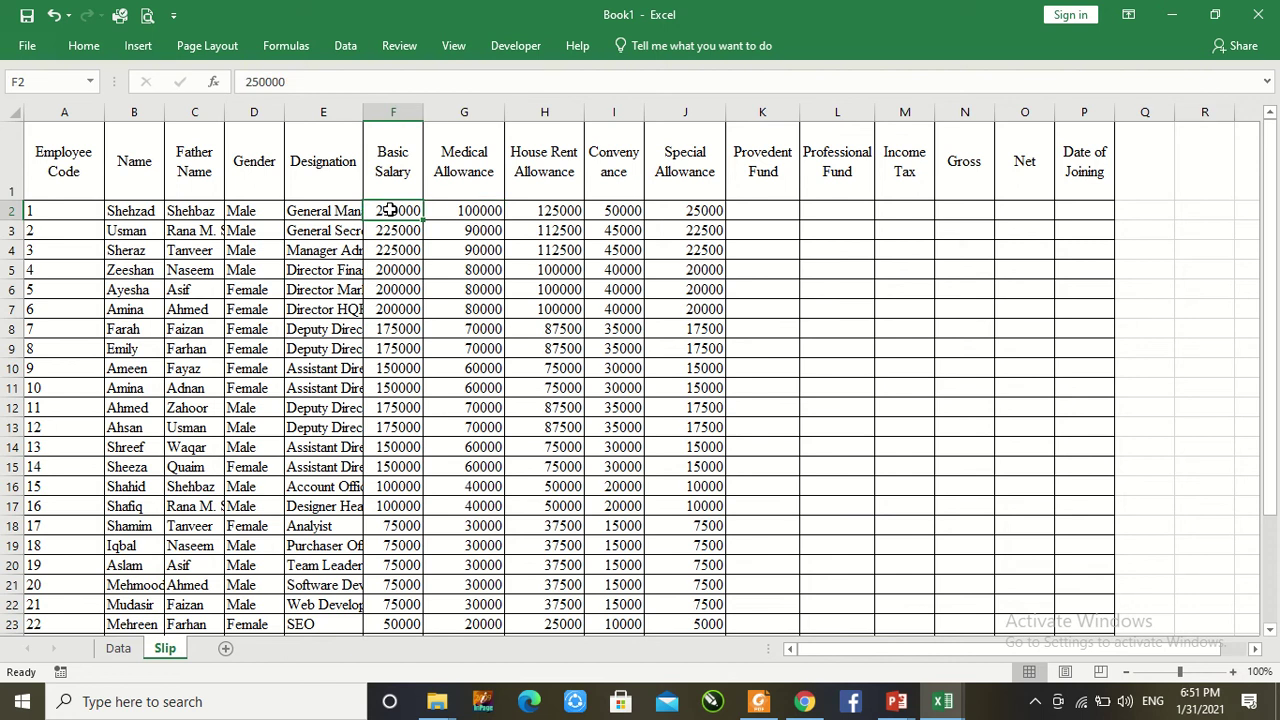
key(Right)
key(shift+Right)
key(shift+Right)
key(shift+Right)
key(shift+Right)
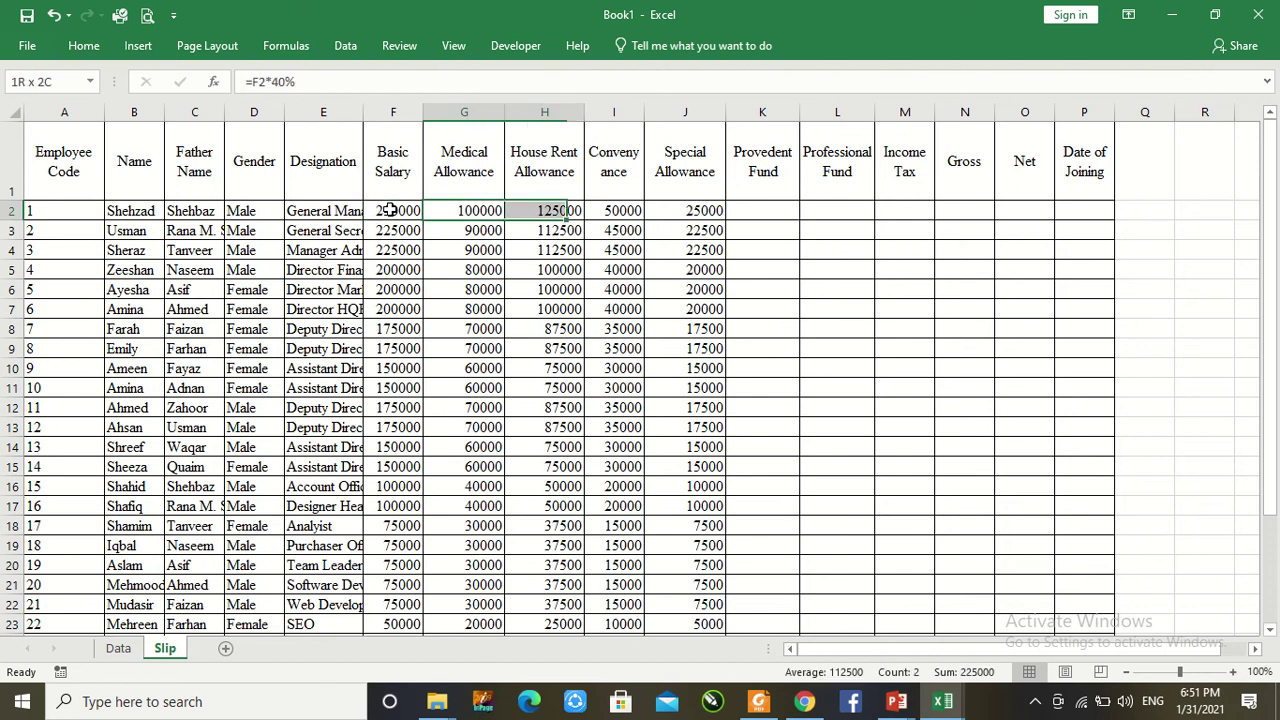
key(shift+Left)
key(shift+Down)
key(shift+Down)
key(shift+Down)
key(shift+Down)
key(shift+Down)
key(shift+Down)
key(shift+Down)
key(shift+Down)
key(shift+Down)
key(shift+Down)
key(shift+Down)
key(shift+Down)
key(shift+Down)
key(shift+Down)
key(shift+Down)
key(shift+Down)
key(shift+Down)
key(shift+Down)
key(shift+Down)
key(shift+Down)
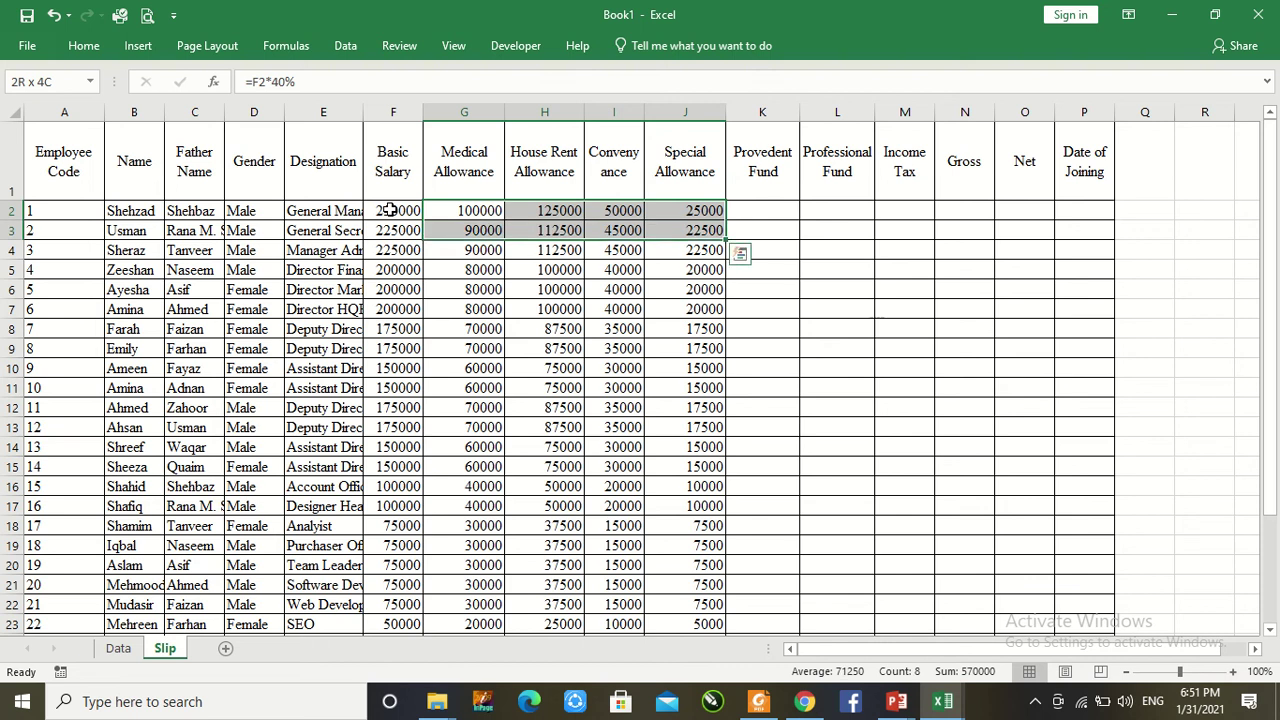
key(shift+Down)
key(shift+Down)
key(shift+Down)
key(shift+Down)
key(shift+Down)
key(shift+Down)
key(shift+Down)
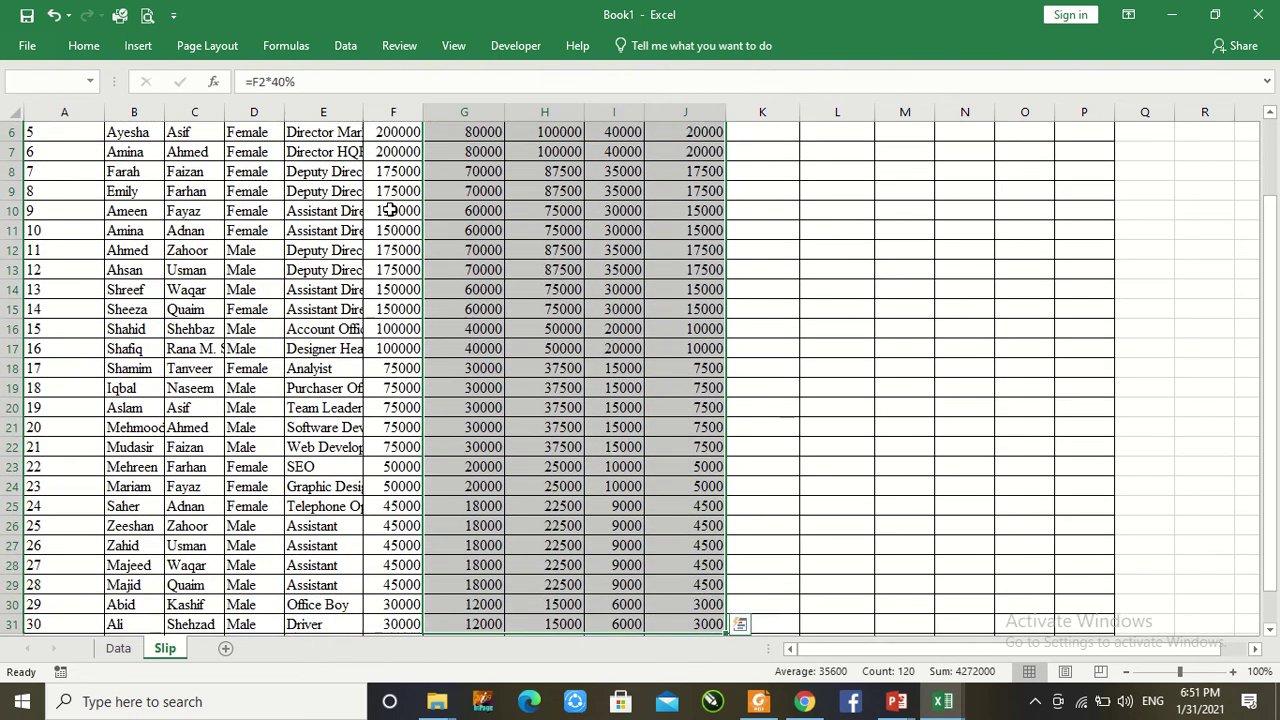
key(shift+Down)
key(shift+Up)
key(shift+Up)
key(shift+Up)
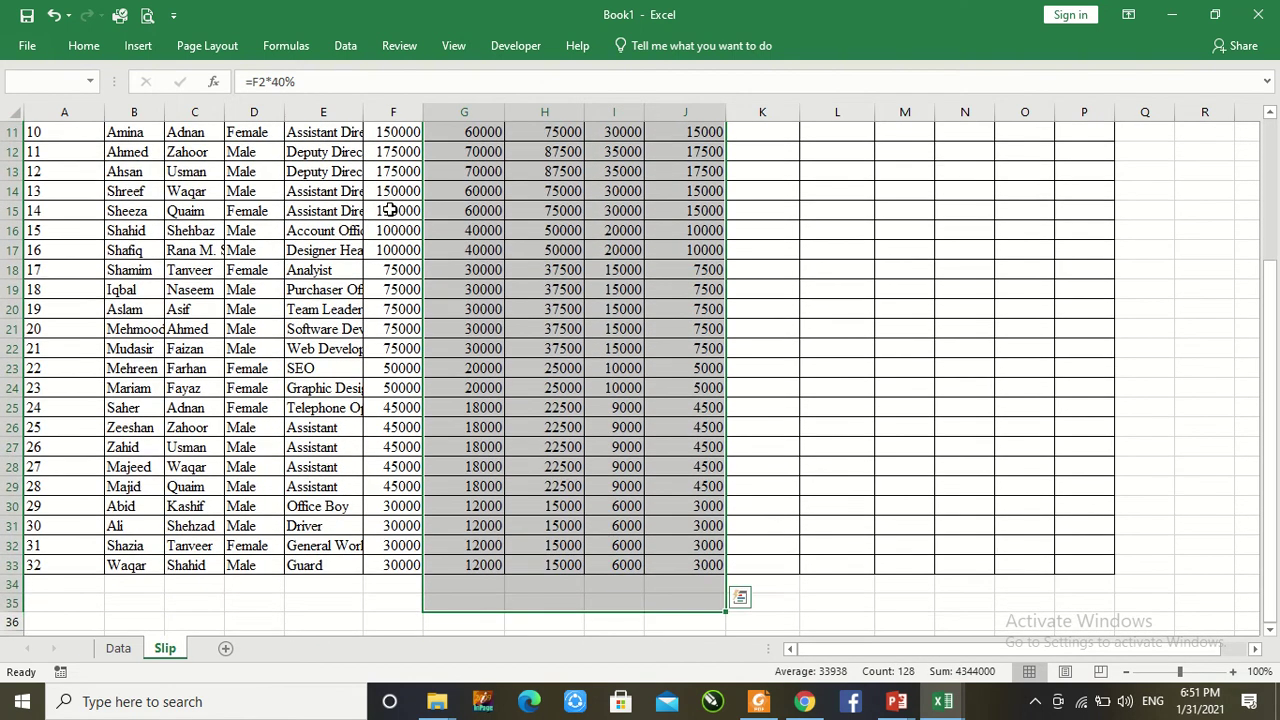
key(Delete)
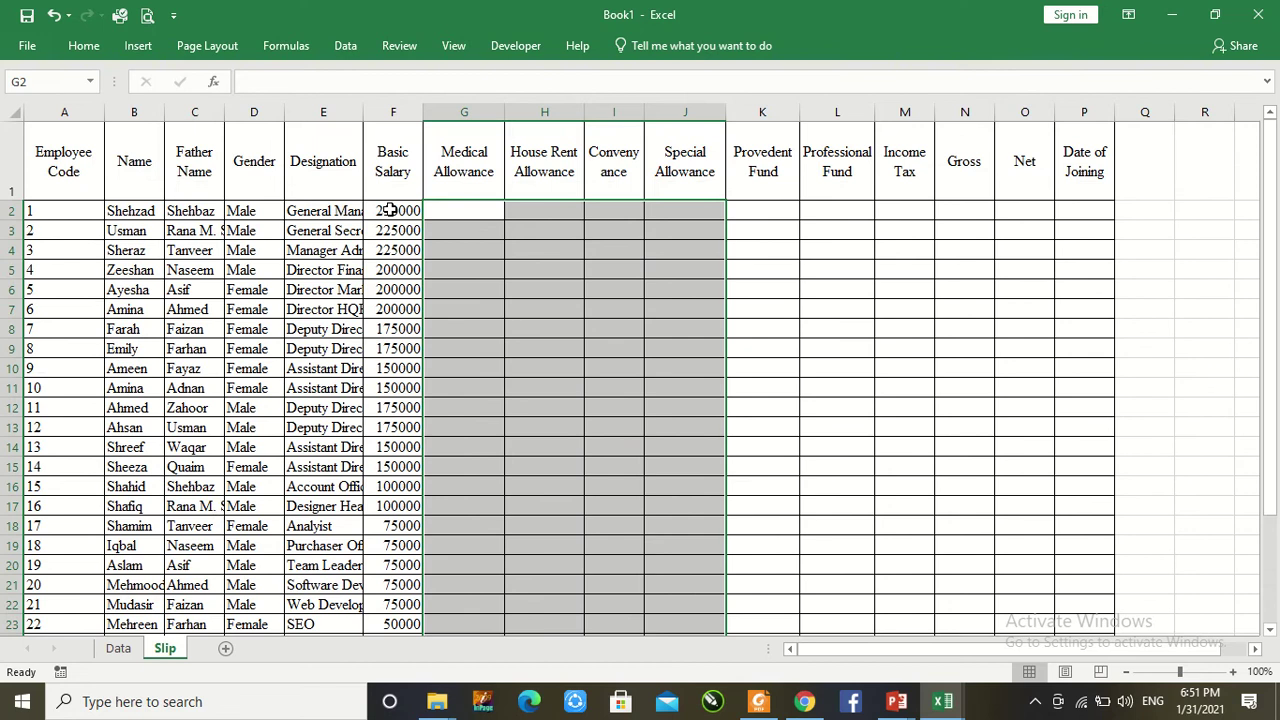
Step: Calculate the Medical Allowance in G2 with =F2*25% and fill the formula down through row 33
click(457, 208)
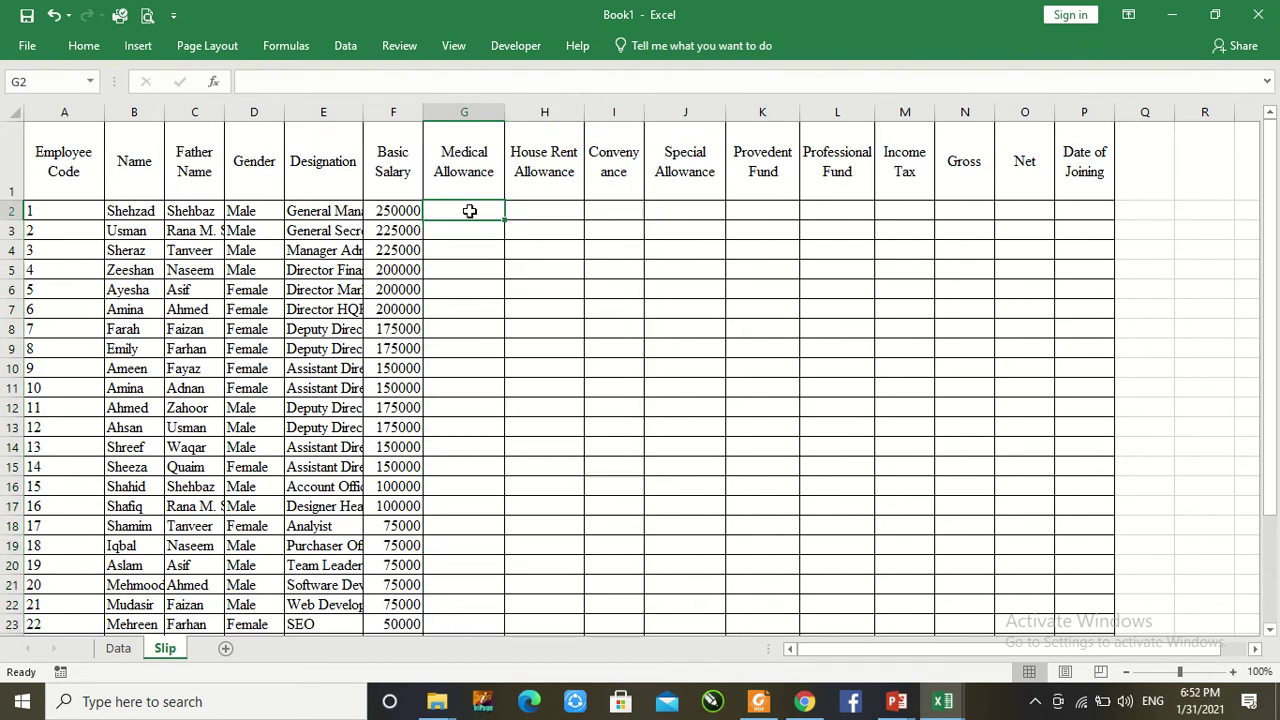
text(=)
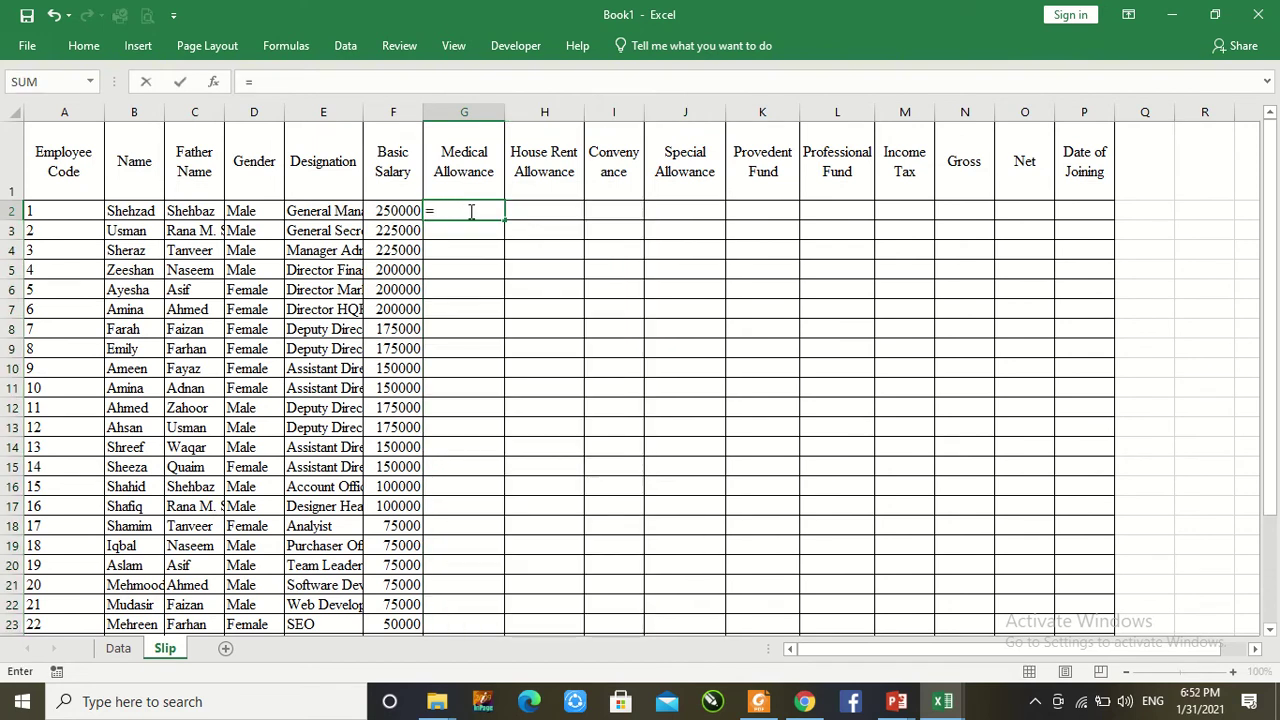
key(Left)
text(*)
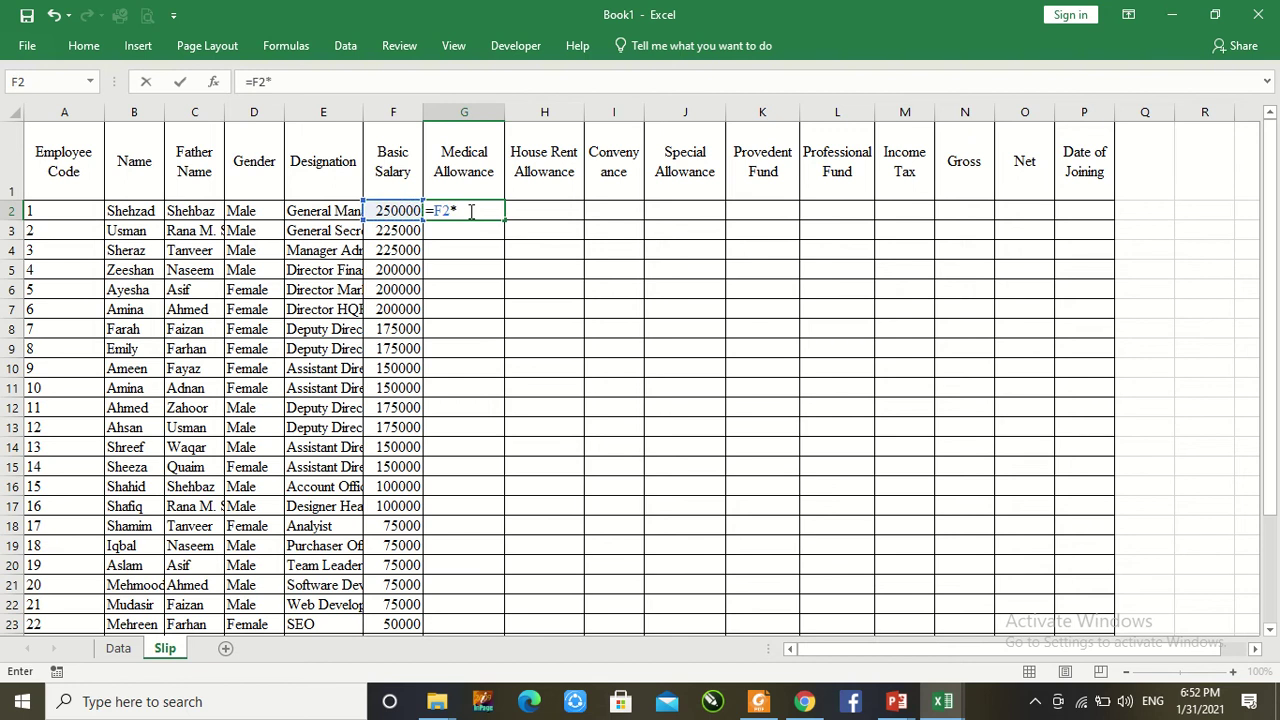
text(25%)
key(Return)
key(Up)
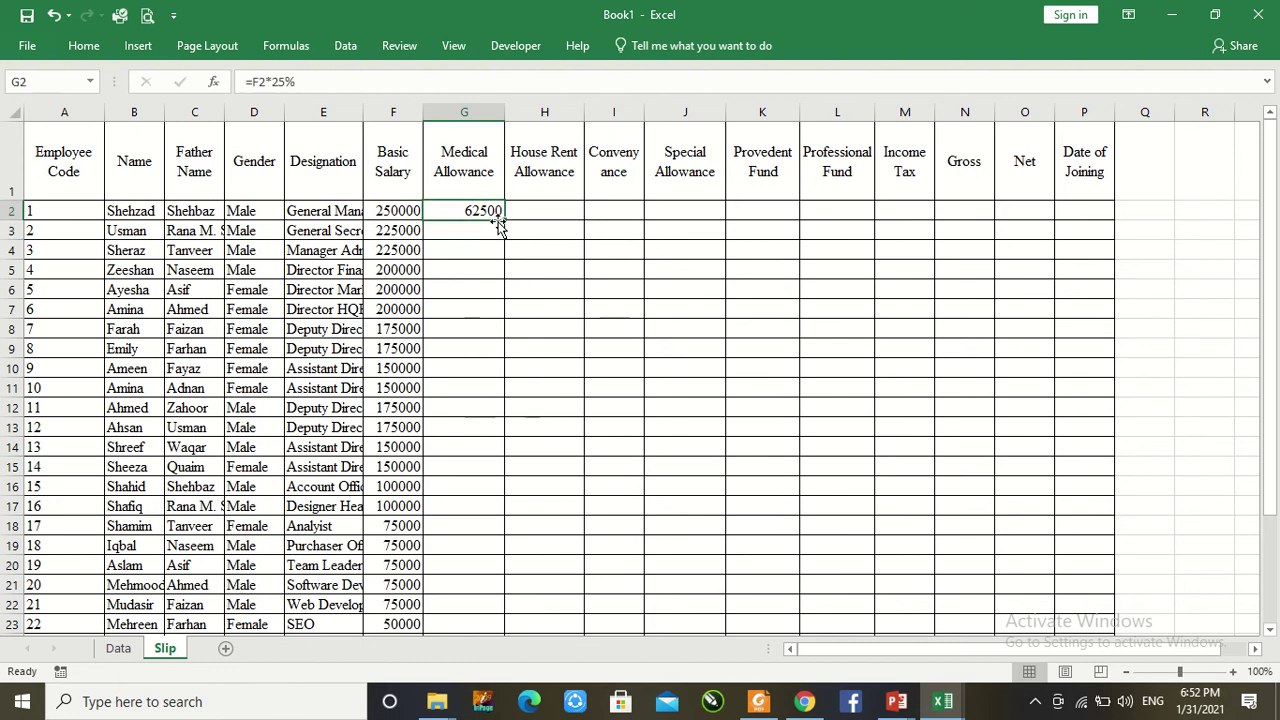
drag(504, 220, 502, 614)
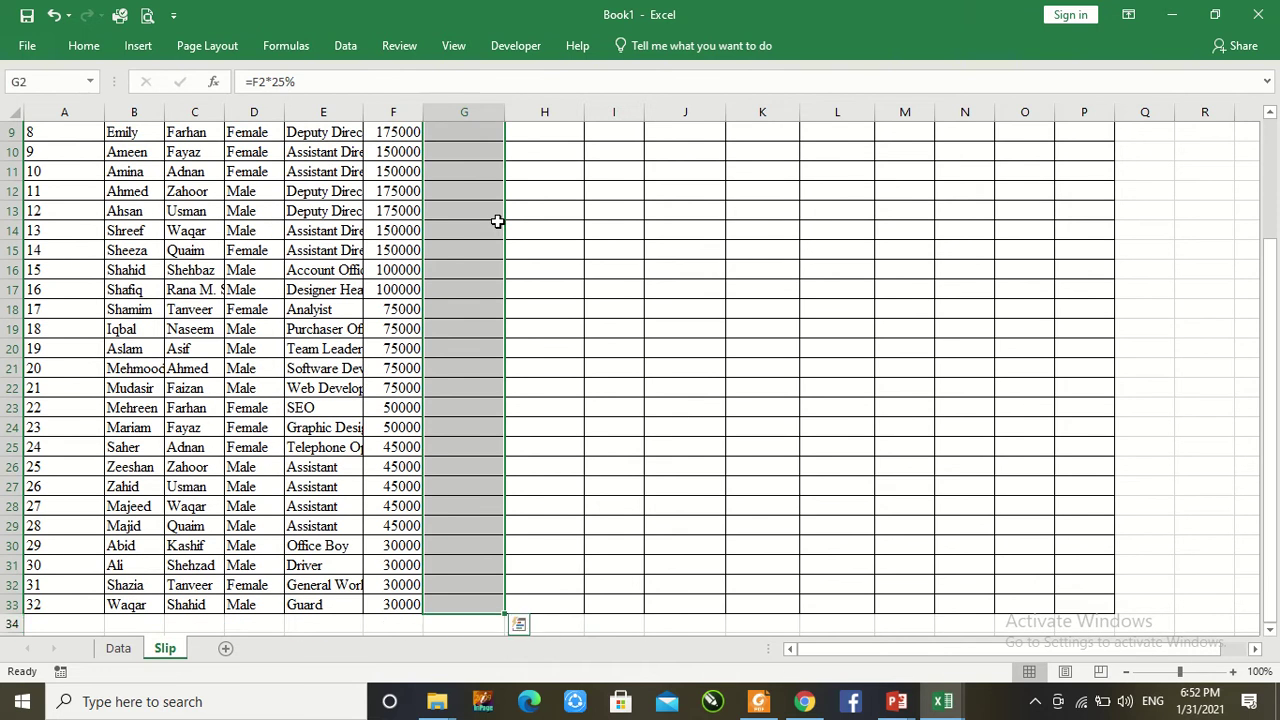
Step: Calculate the first employee's House Rent Allowance in H2 with the formula =F2*20%
key(Right)
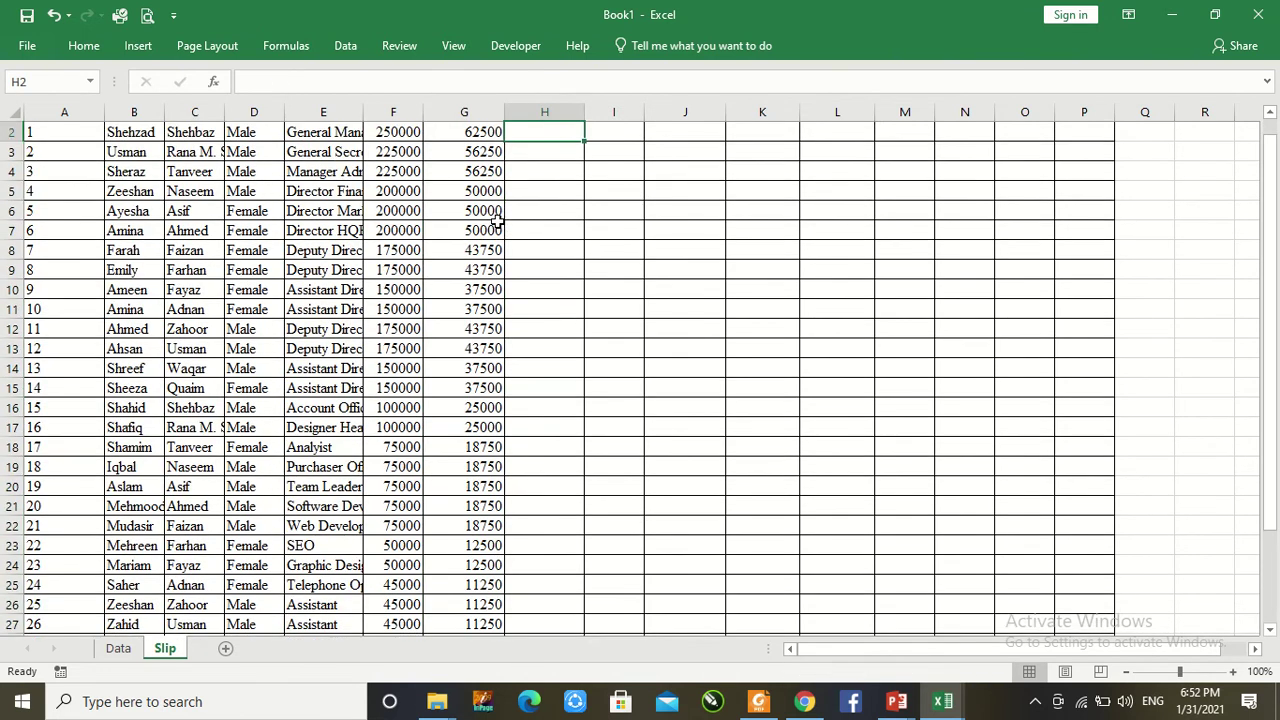
key(Up)
key(Down)
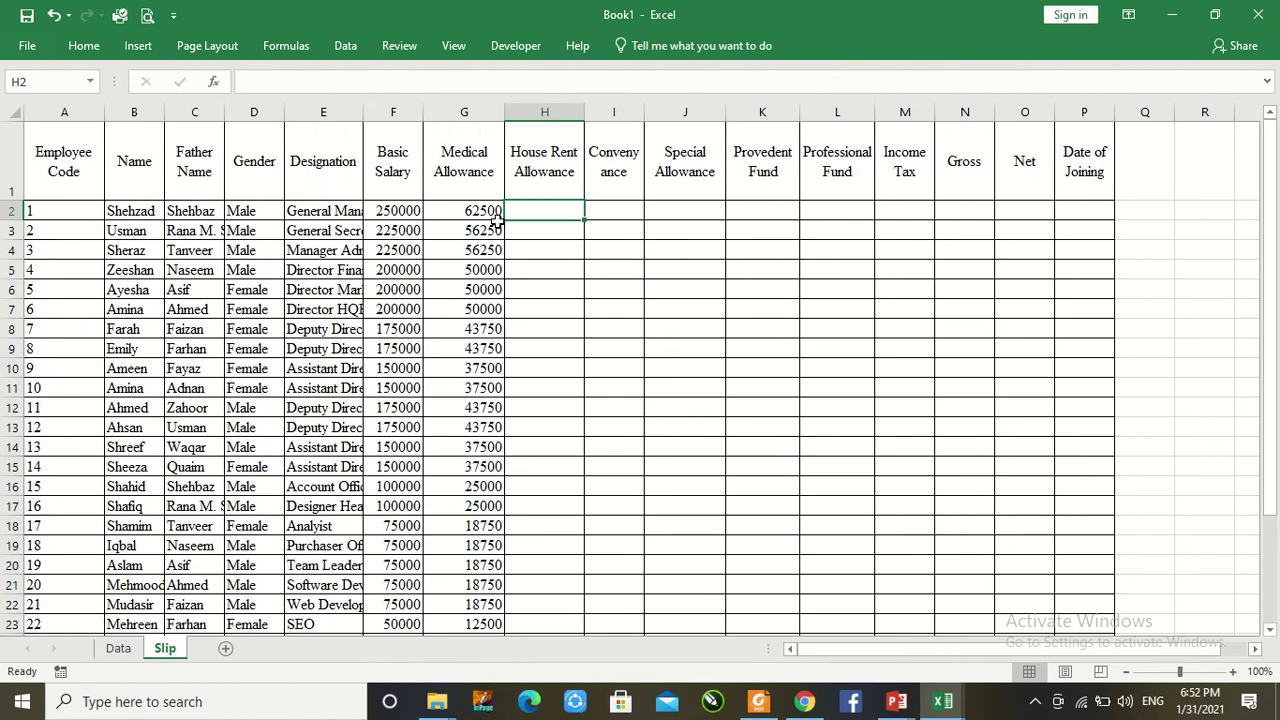
text(=)
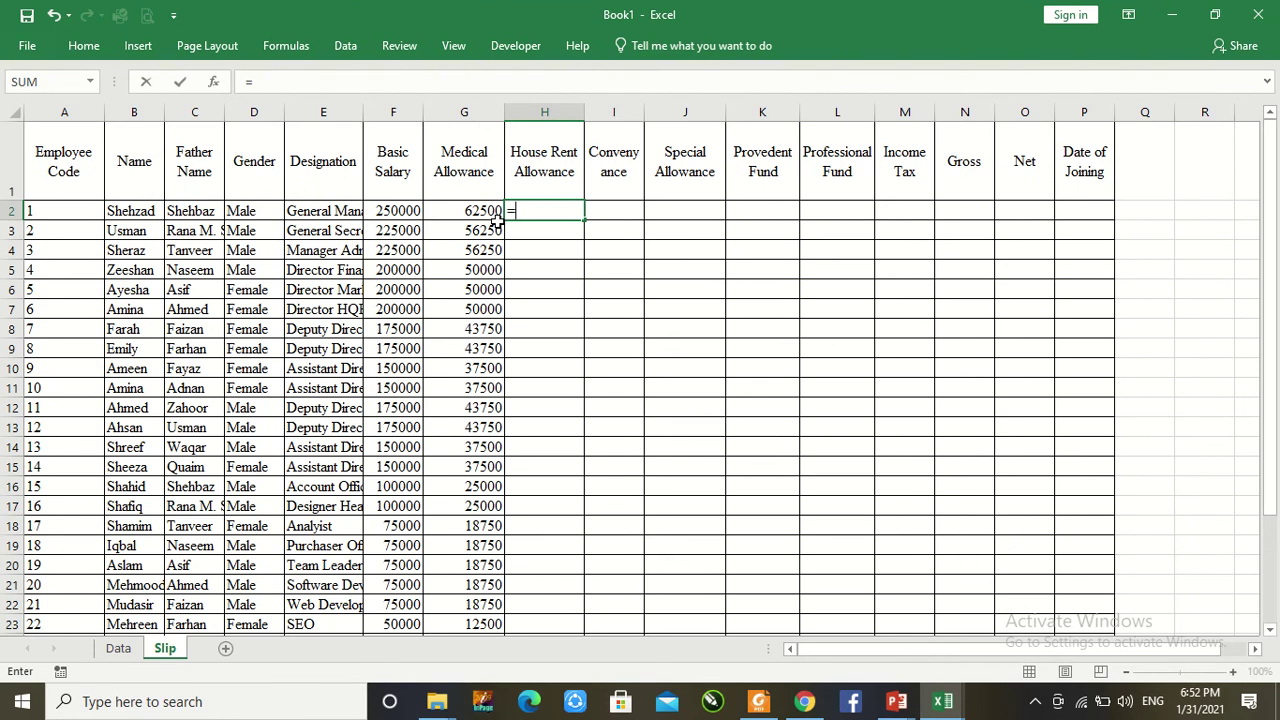
key(Left)
key(Left)
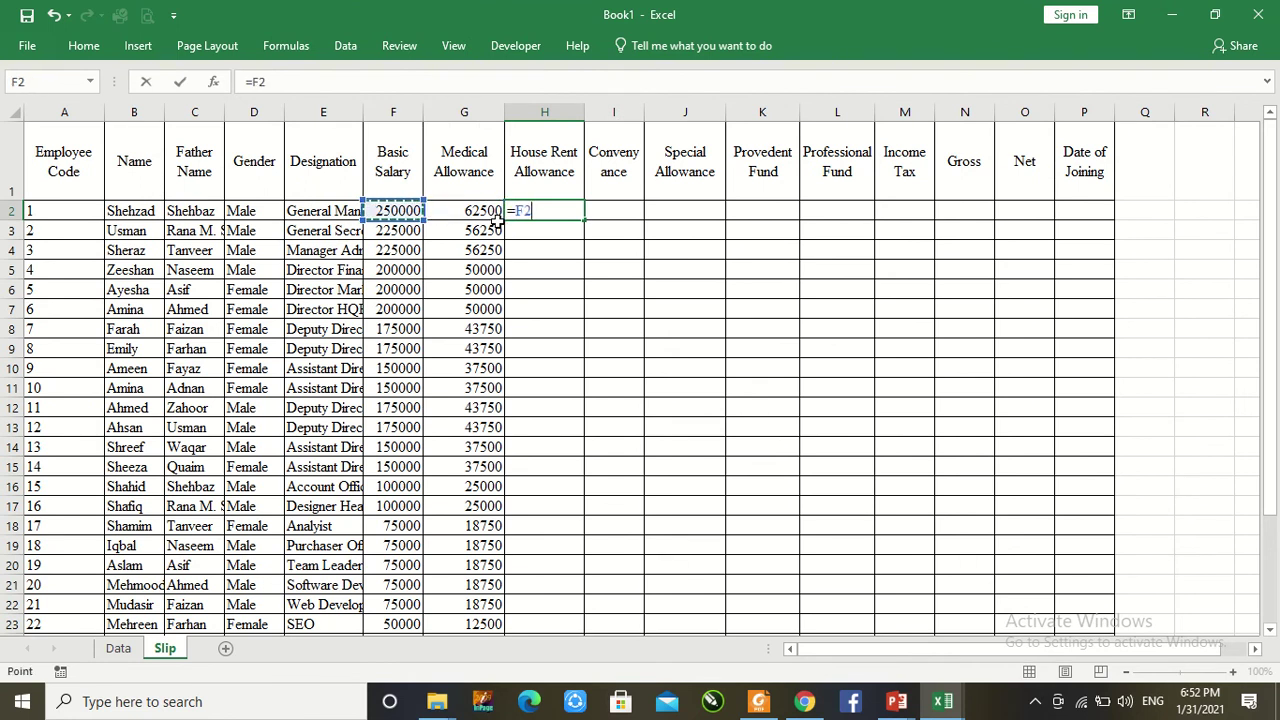
text(*1)
key(BackSpace)
text(20%)
key(Return)
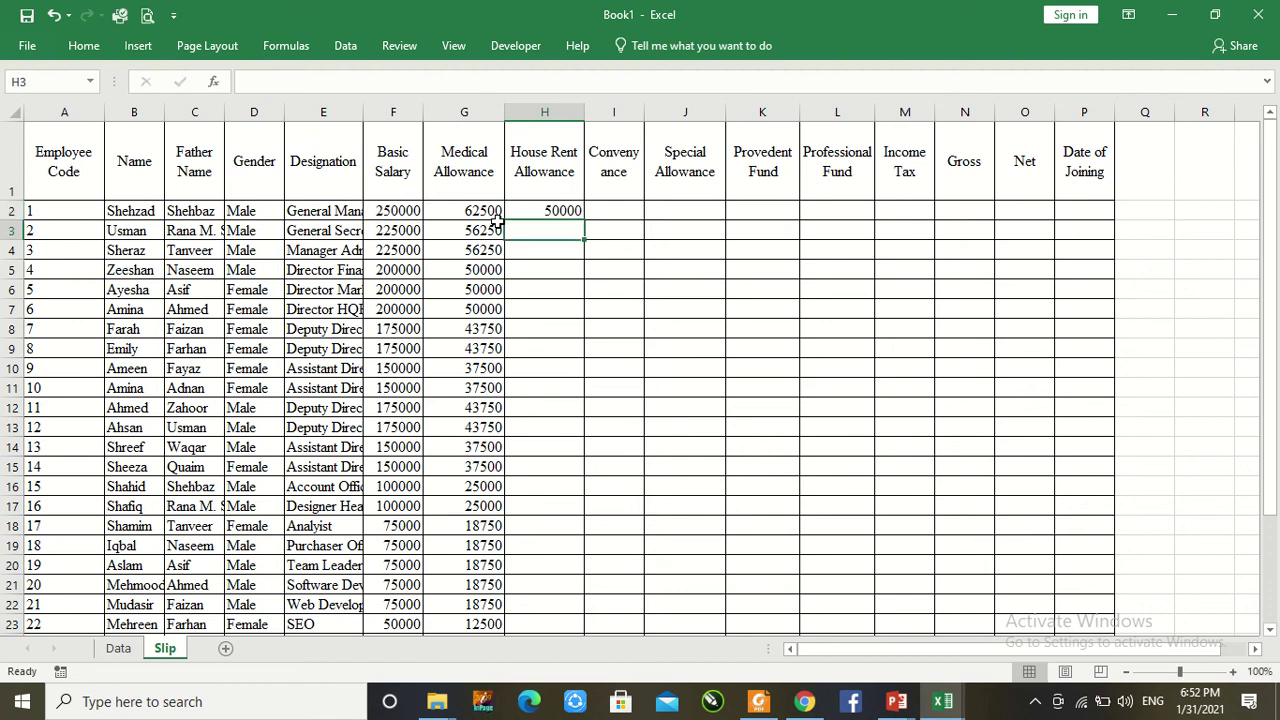
Step: Enter 5000 as the Convenyance in I2 and 10000 as the Special Allowance in J2
key(Right)
key(Up)
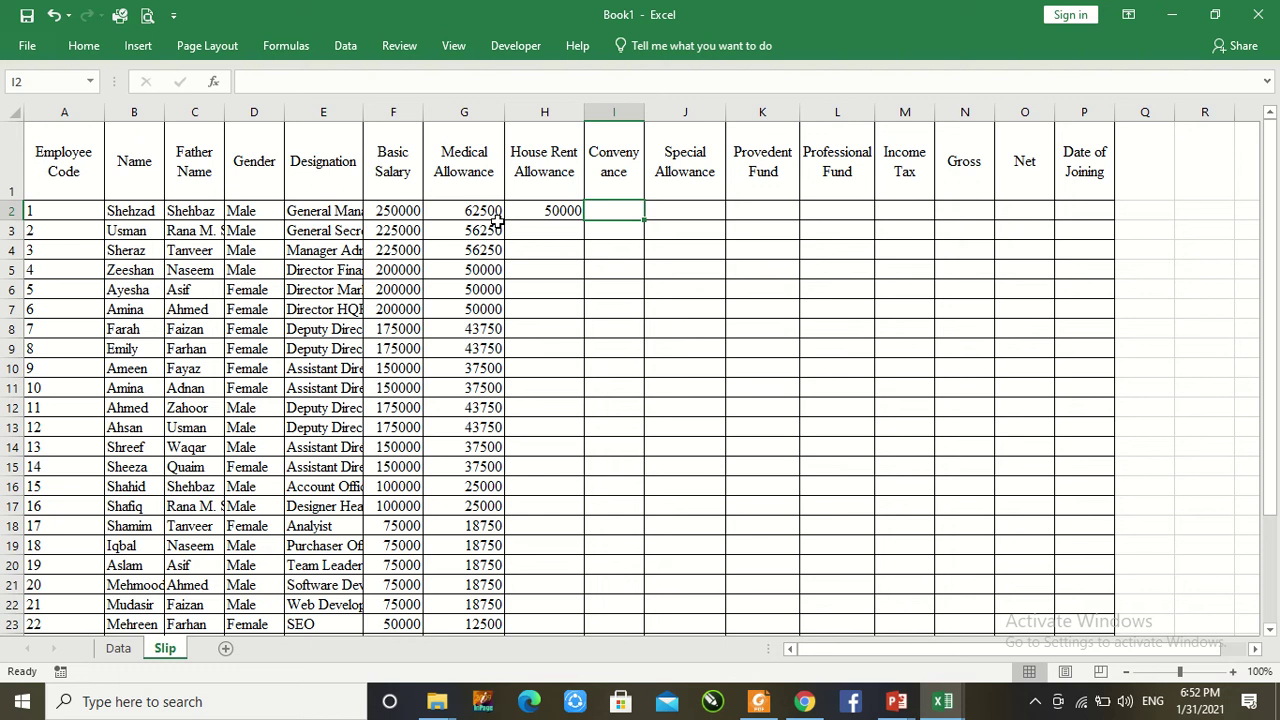
text(1)
key(BackSpace)
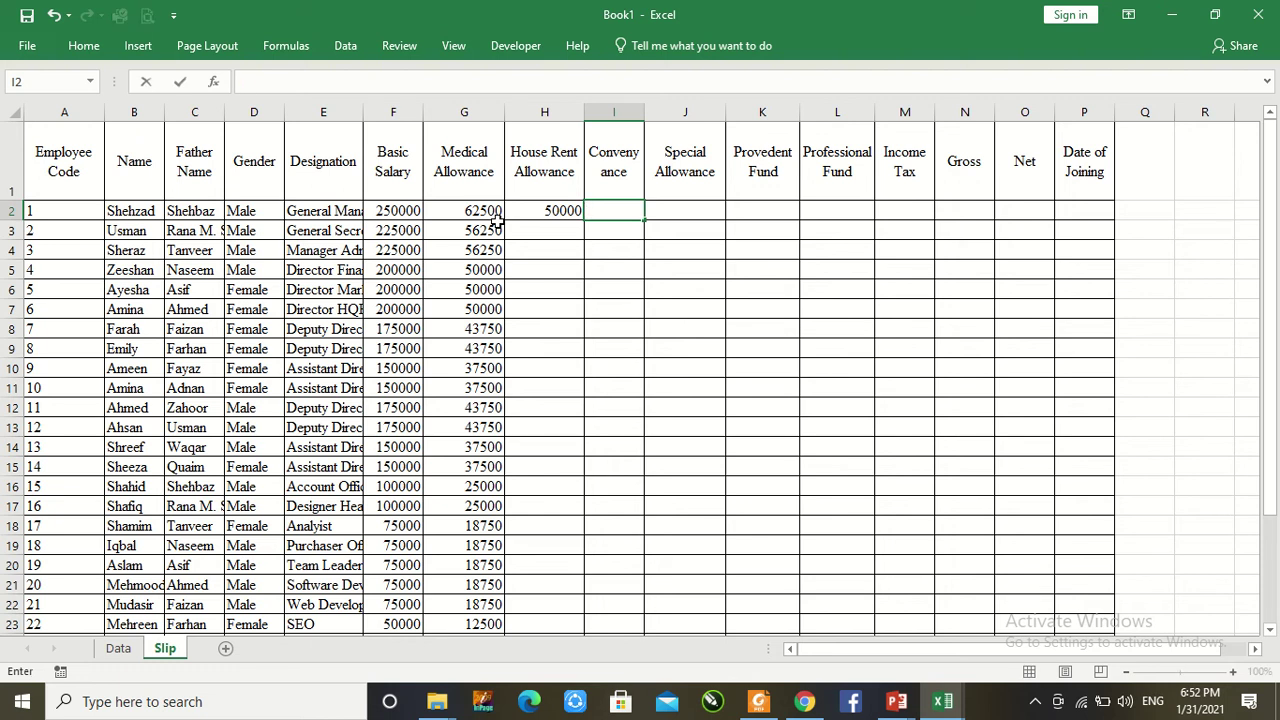
text(5000)
key(Tab)
text(1)
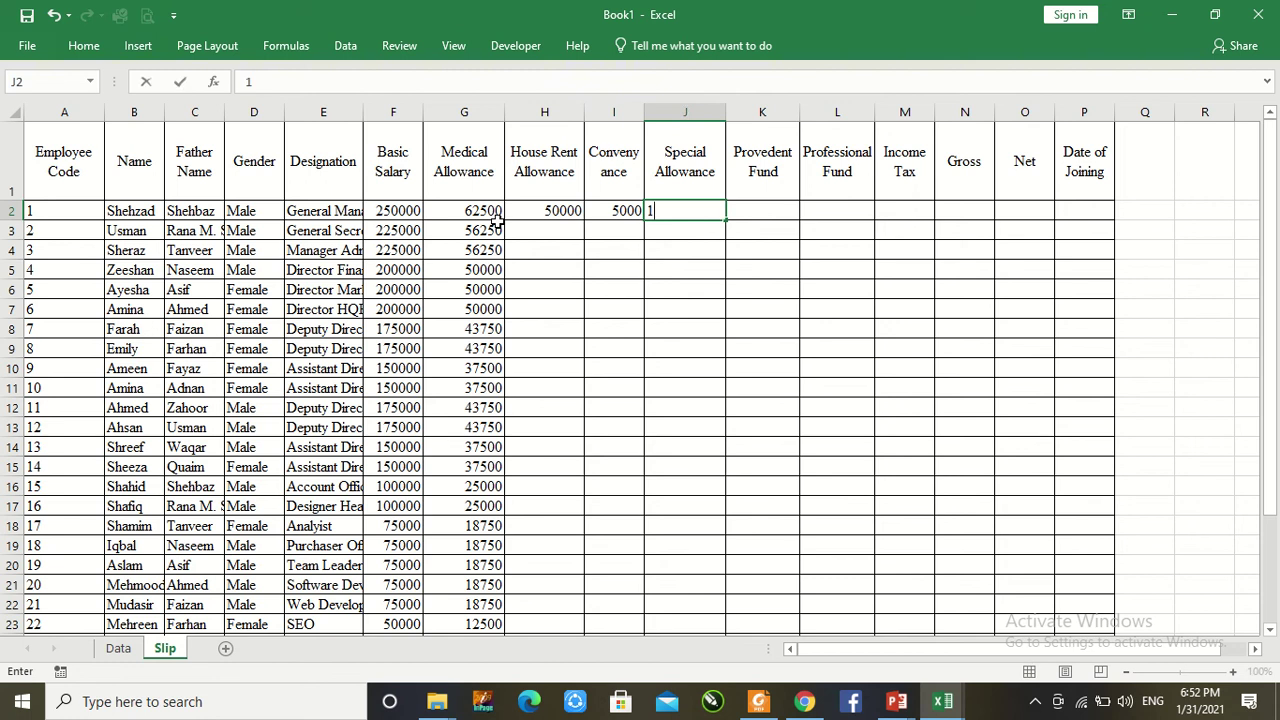
text(0000)
Step: Fill the House Rent Allowance, Convenyance and Special Allowance entries in H2:J2 down through row 33
key(Left)
key(Left)
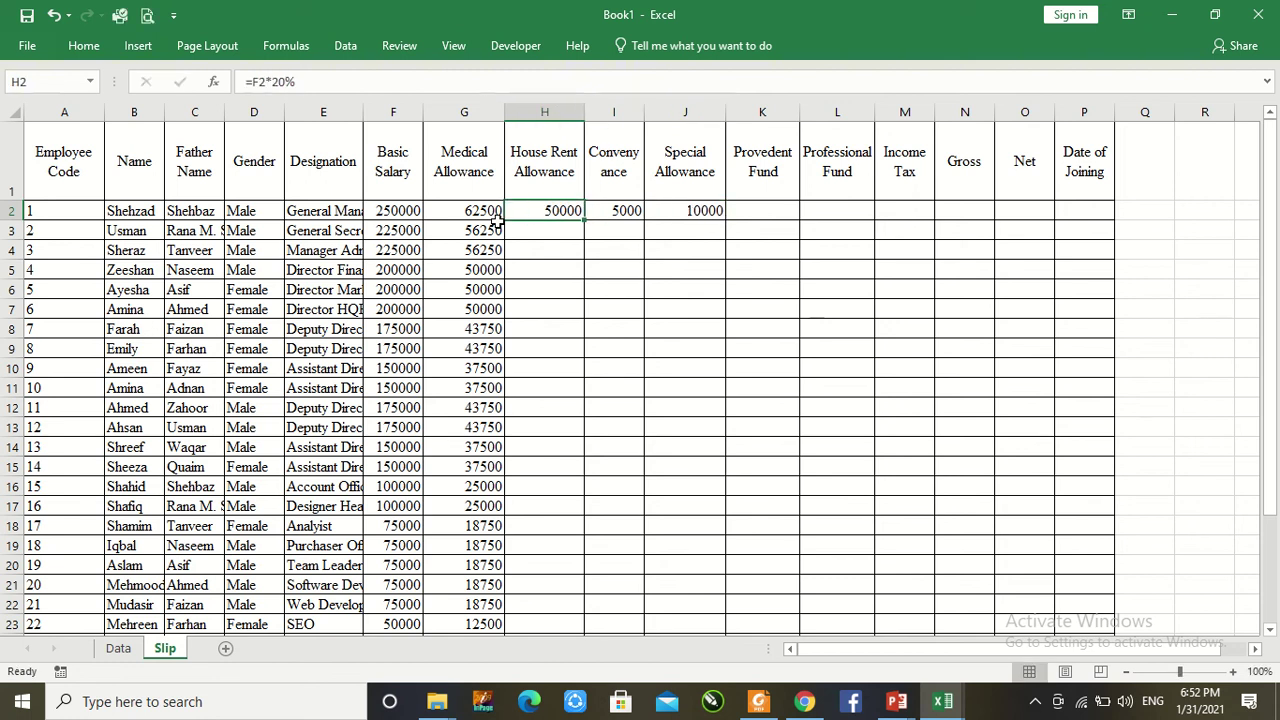
key(shift+Right)
key(shift+Right)
key(shift+Down)
key(shift+Down)
key(shift+Down)
key(shift+Down)
key(shift+Down)
key(shift+Down)
key(shift+Down)
key(shift+Down)
key(shift+Down)
key(shift+Down)
key(shift+Down)
key(shift+Down)
key(shift+Down)
key(shift+Down)
key(shift+Down)
key(shift+Down)
key(shift+Down)
key(shift+Down)
key(shift+Down)
key(shift+Down)
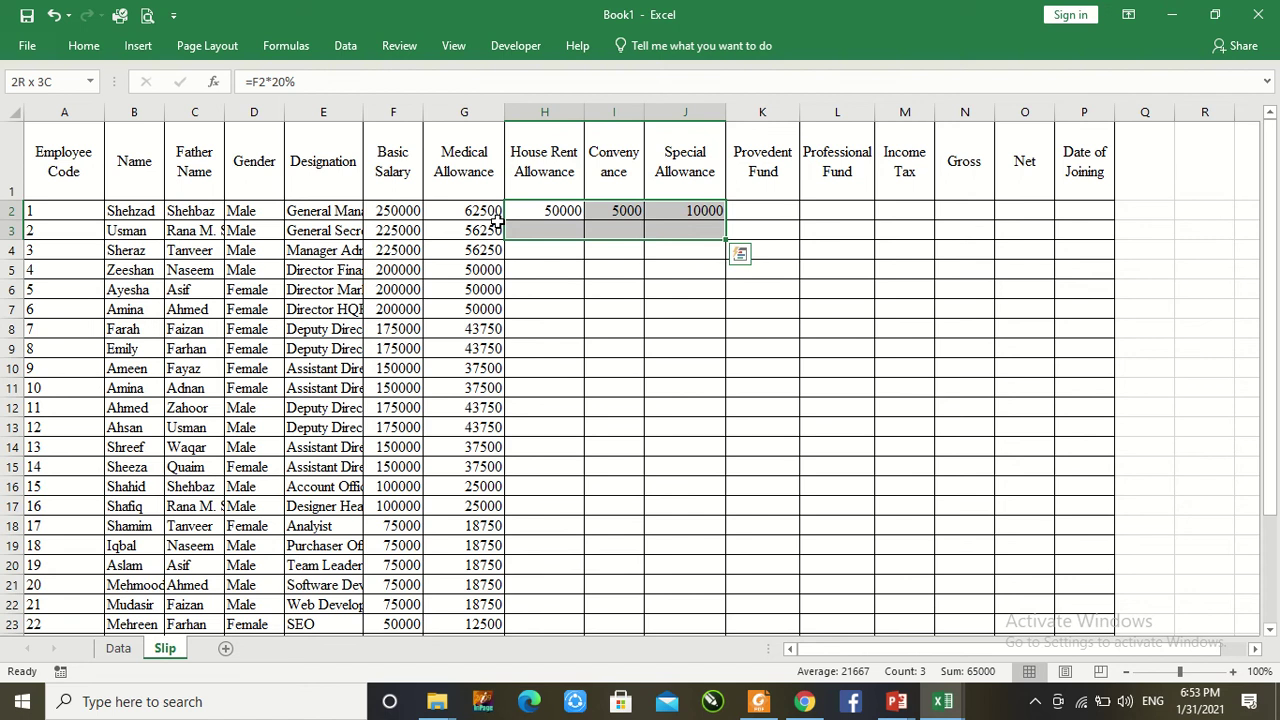
key(shift+Down)
key(shift+Down)
key(shift+Down)
key(shift+Down)
key(shift+Down)
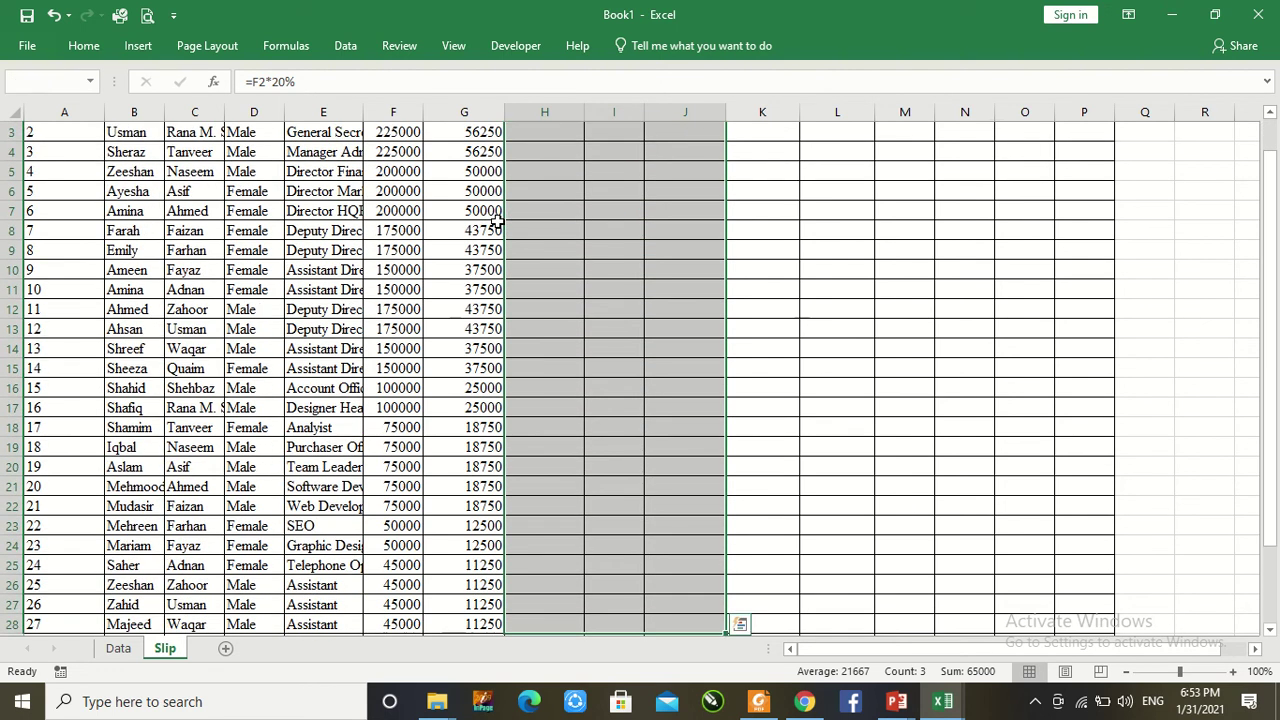
key(shift+Down)
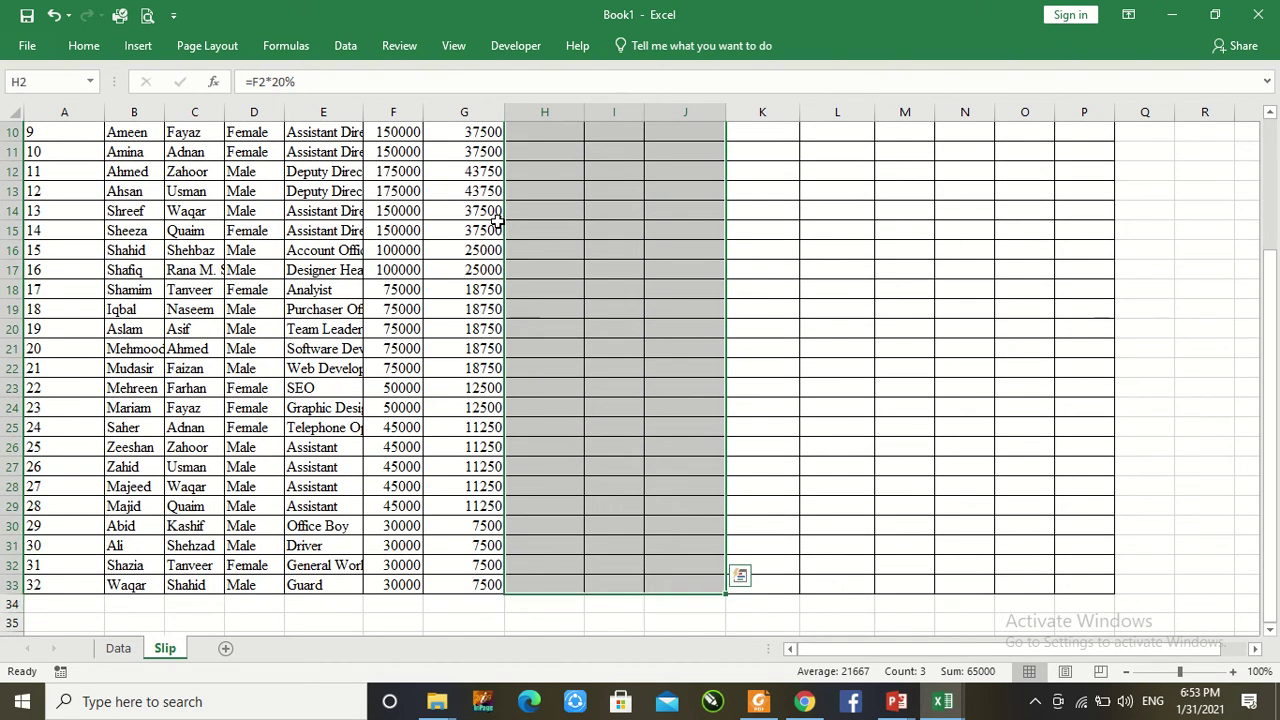
key(ctrl+d)
key(ctrl+Home)
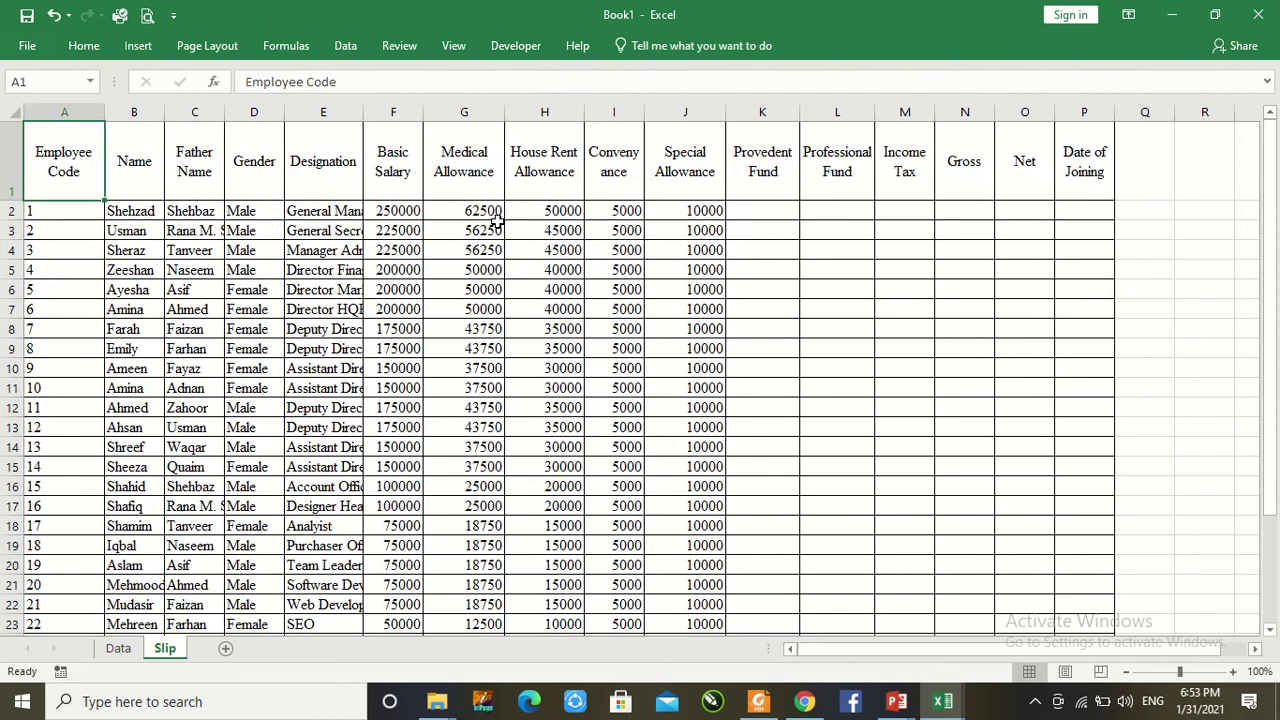
key(Right)
key(Right)
key(Right)
key(Right)
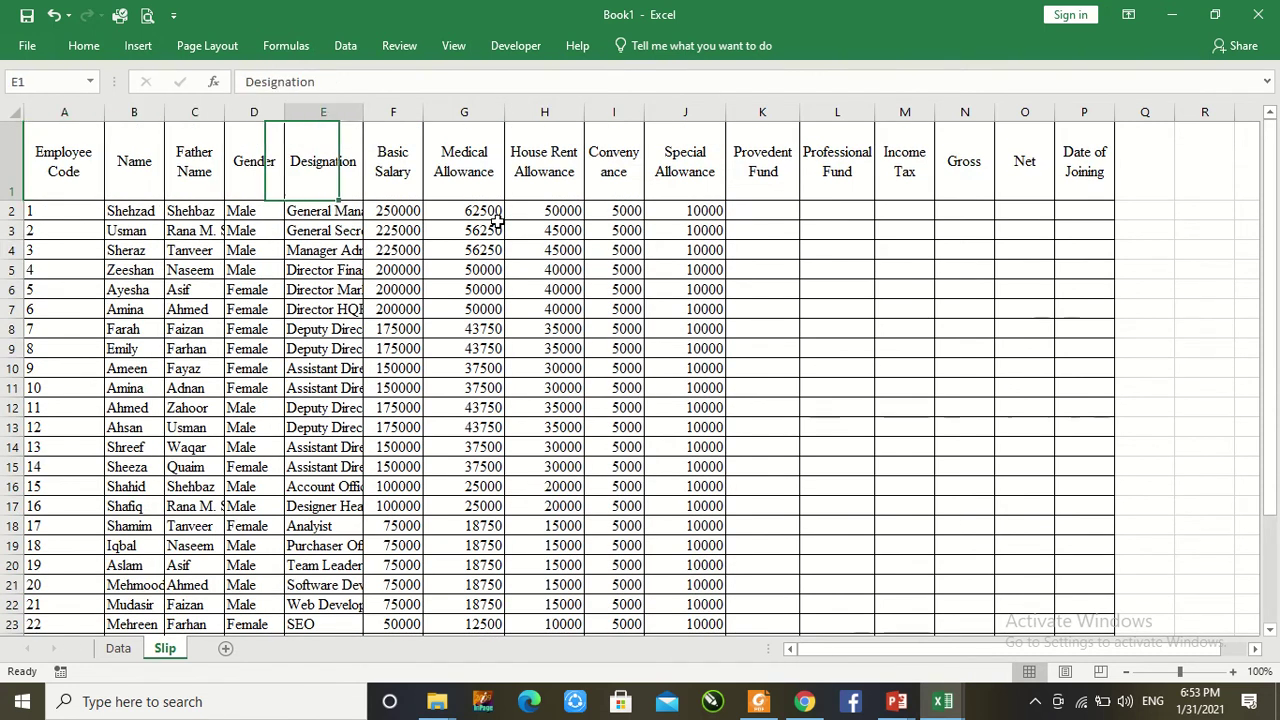
click(753, 110)
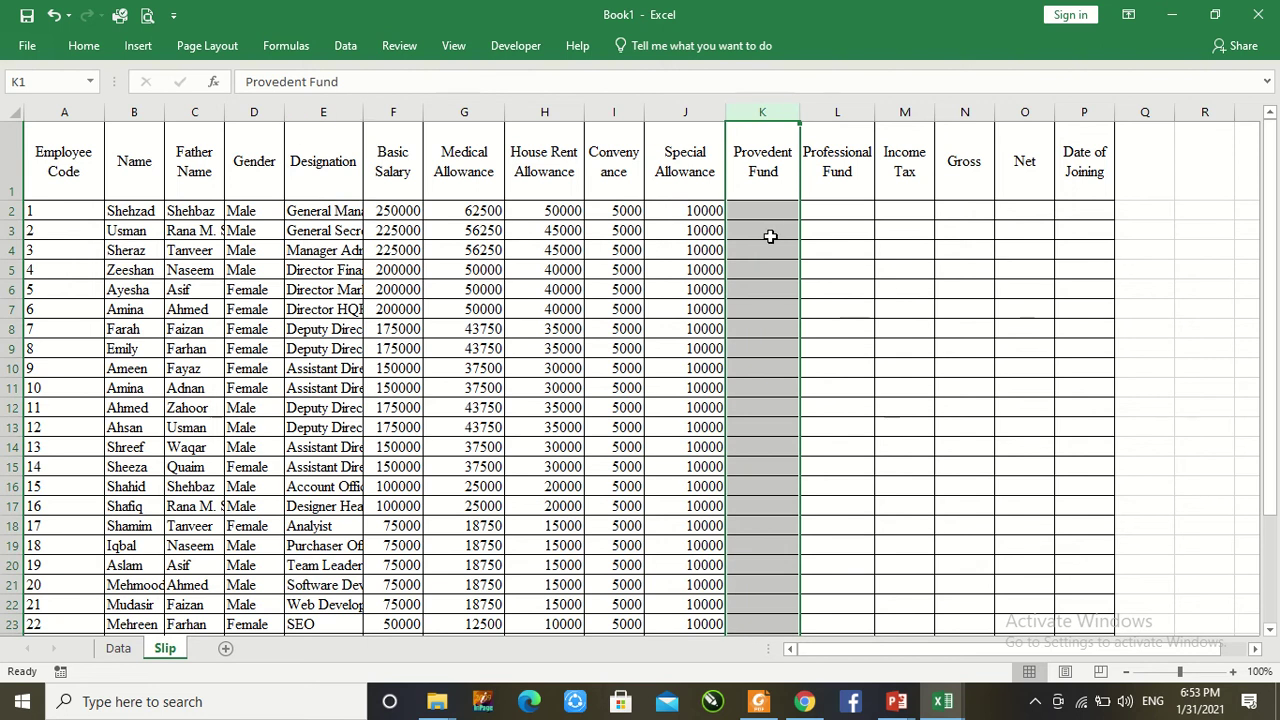
Step: Change the Professional Fund header in L1 to Professional Tax
click(847, 108)
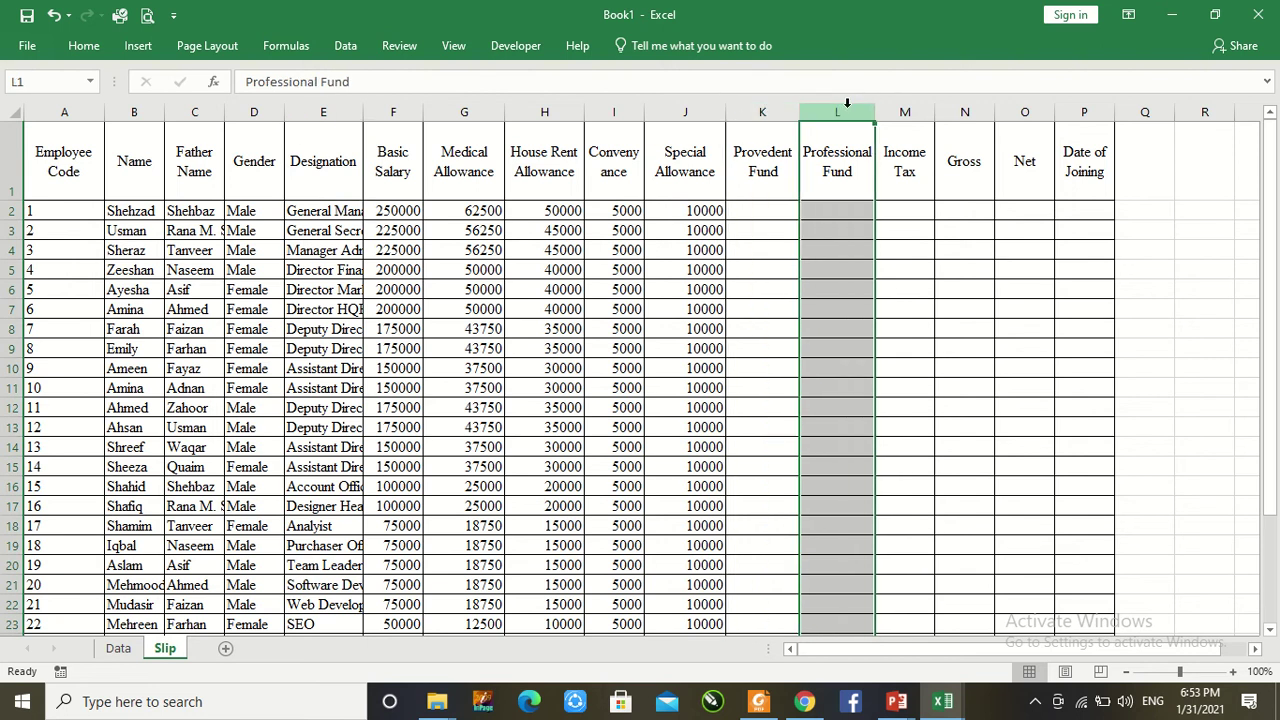
click(855, 170)
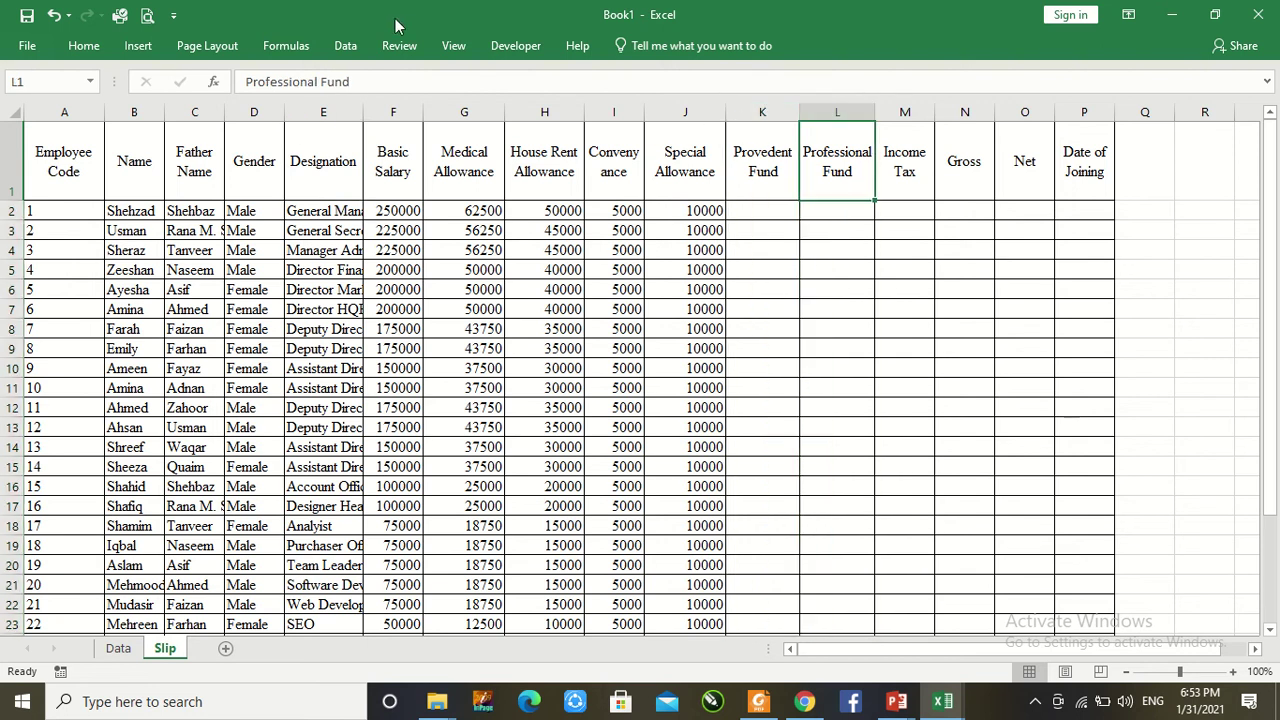
click(355, 82)
key(BackSpace)
key(BackSpace)
key(BackSpace)
key(BackSpace)
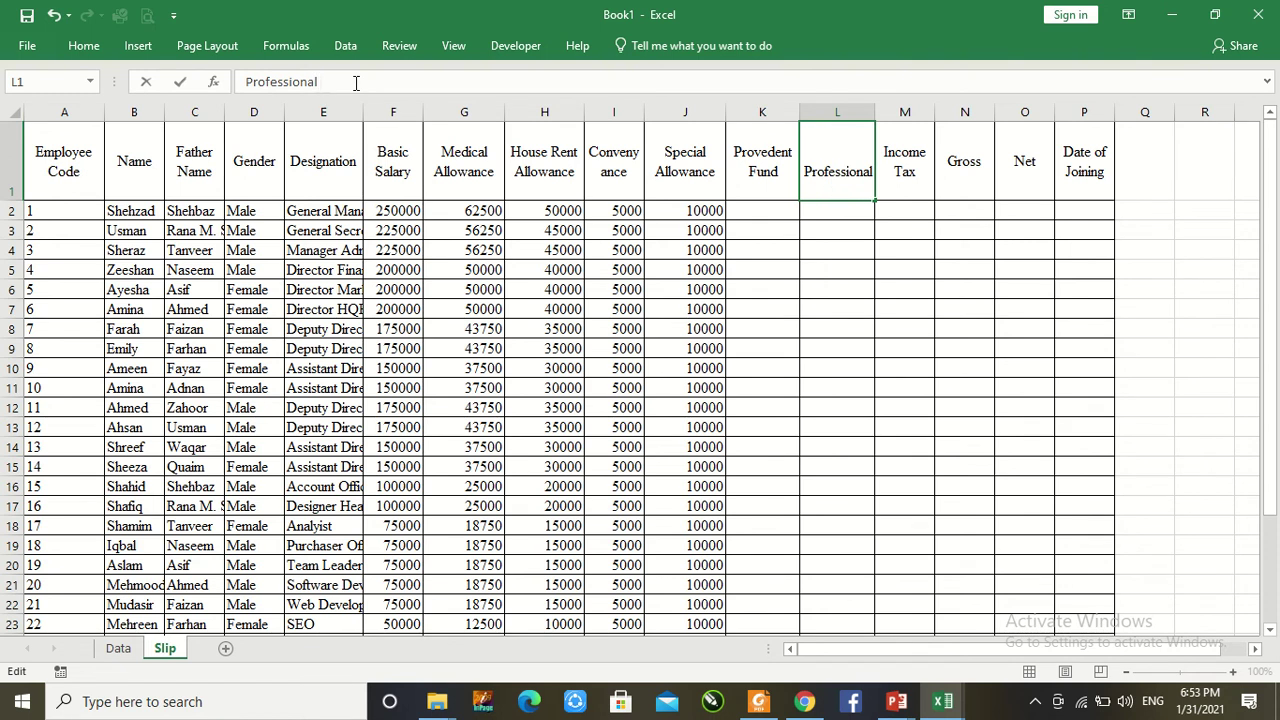
text(Tax)
drag(860, 228, 864, 230)
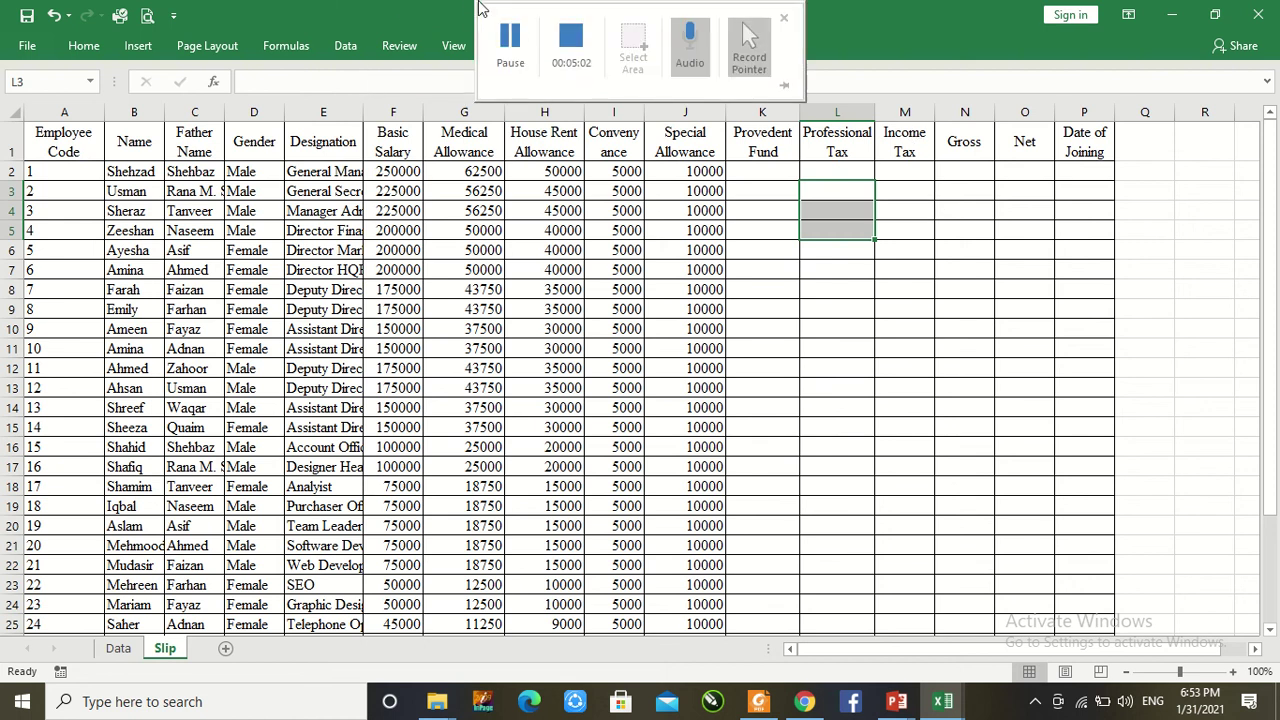
click(512, 48)
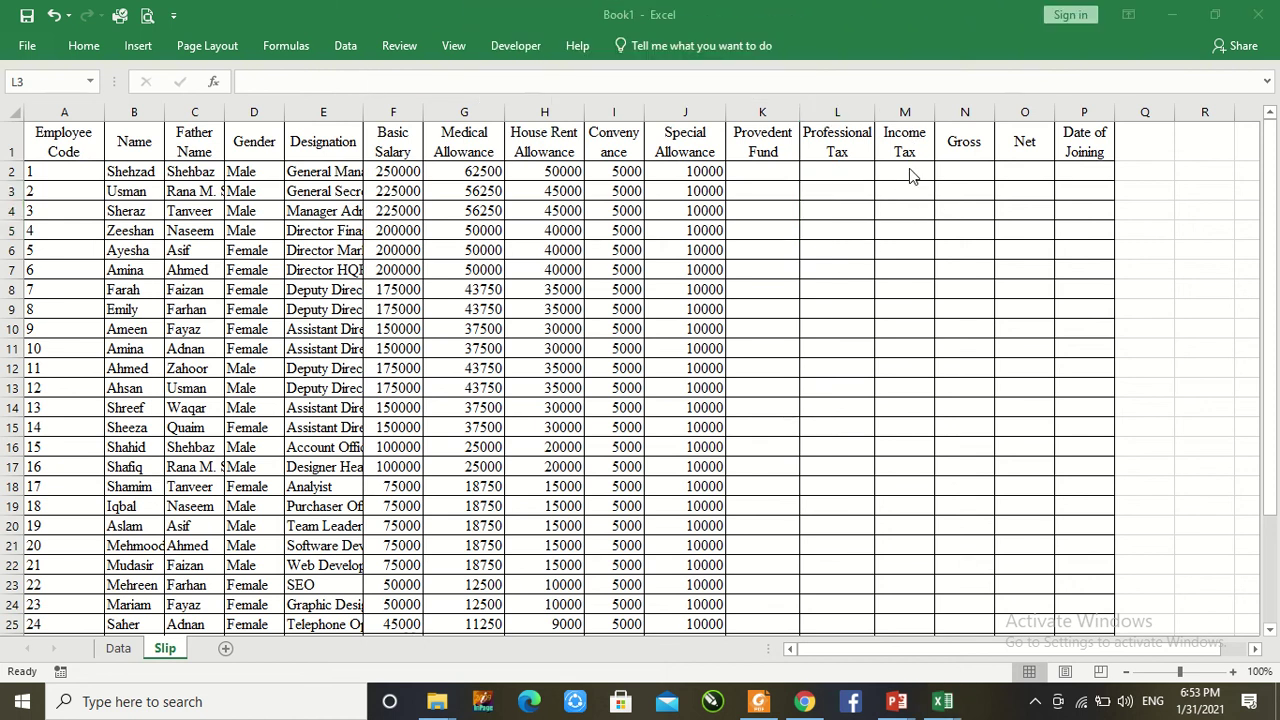
click(845, 172)
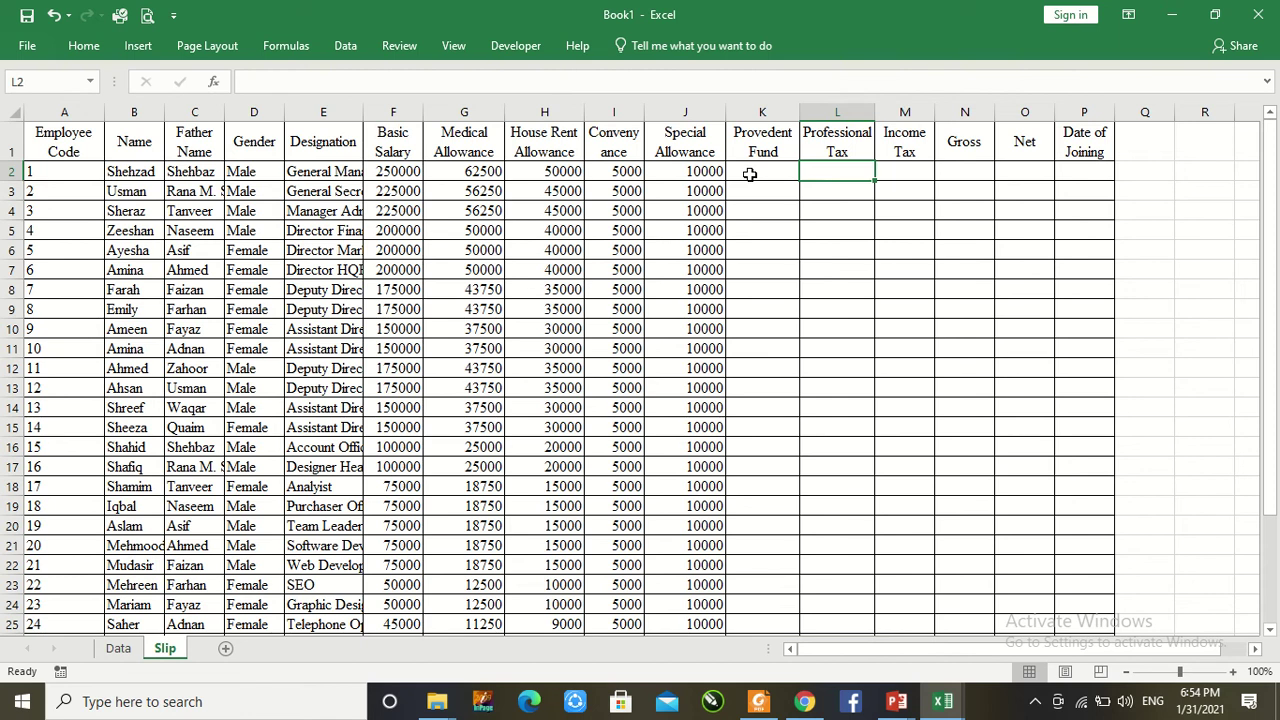
click(750, 174)
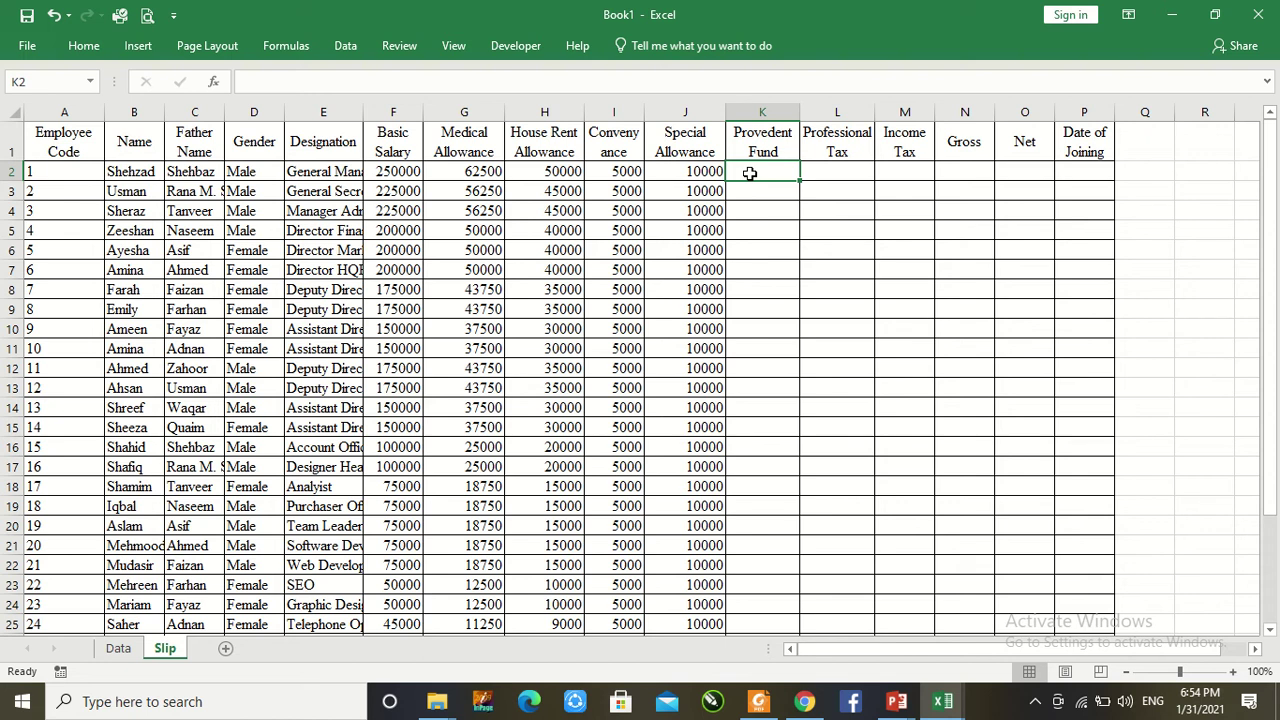
Step: Begin the Income Tax formula in M2 with an IF that returns 0 when F2<=50000, followed by the start of a nested IF
click(898, 171)
text(=)
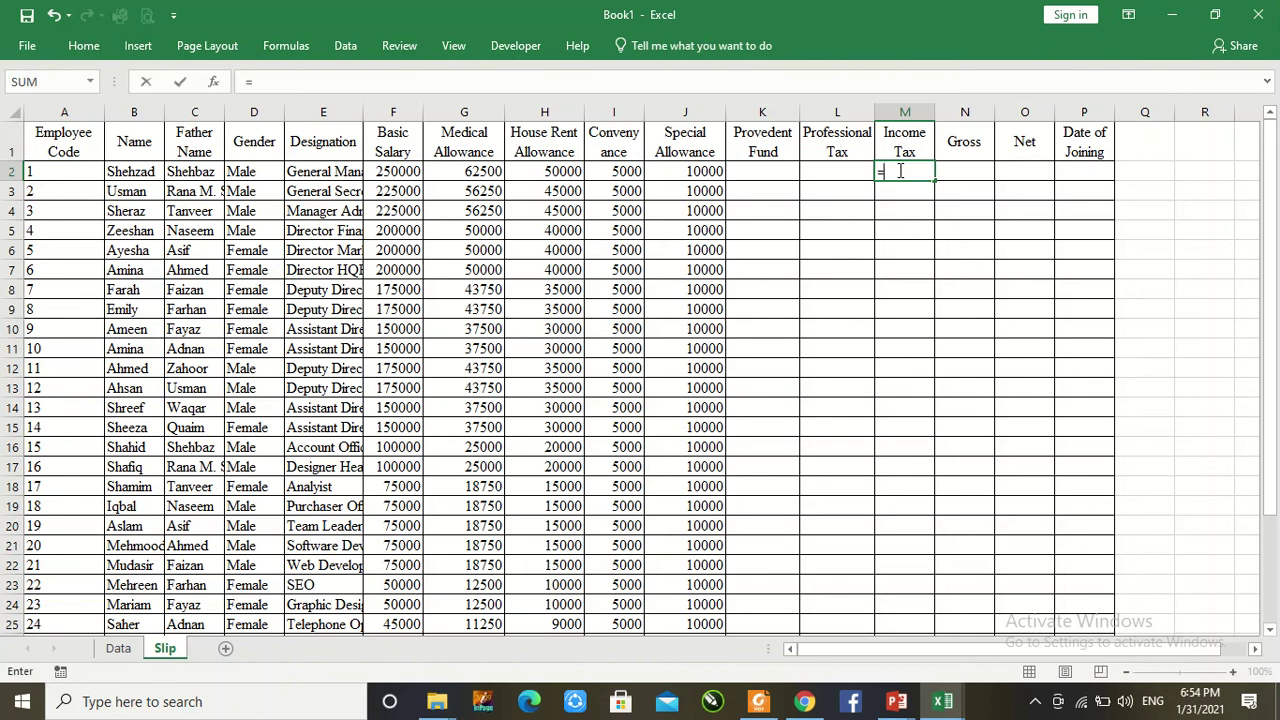
text(if(F@)
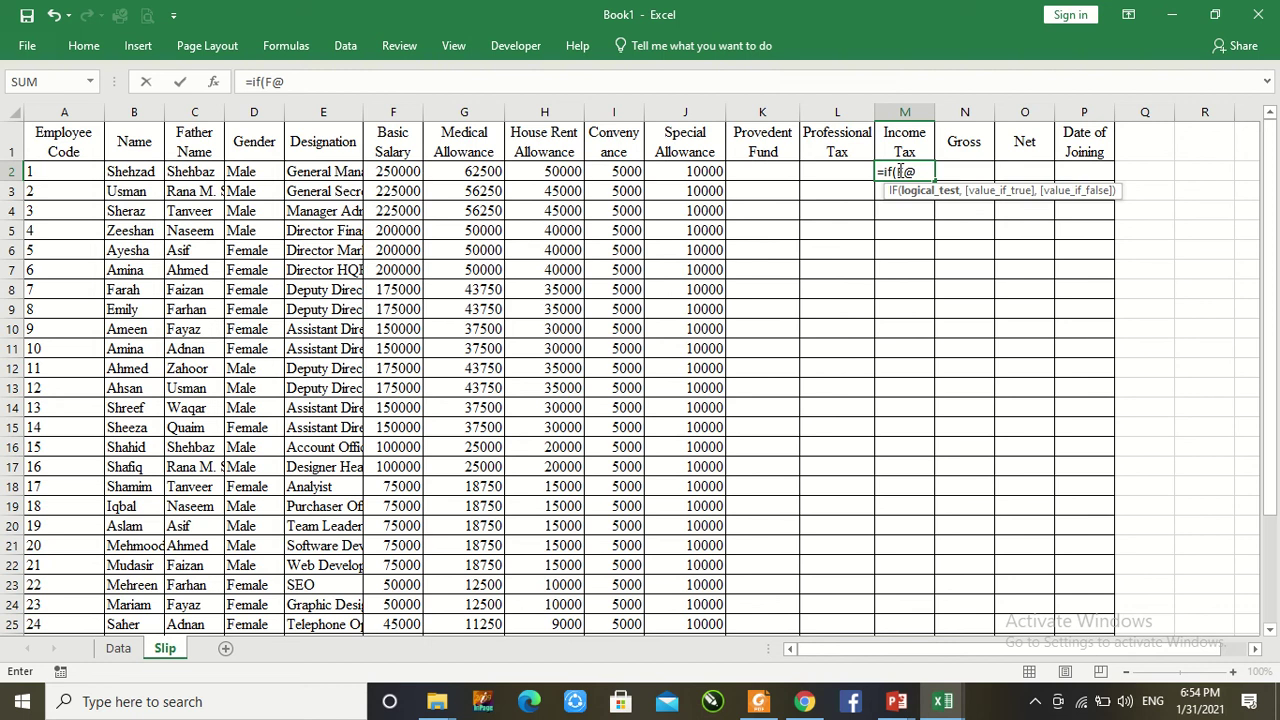
key(BackSpace)
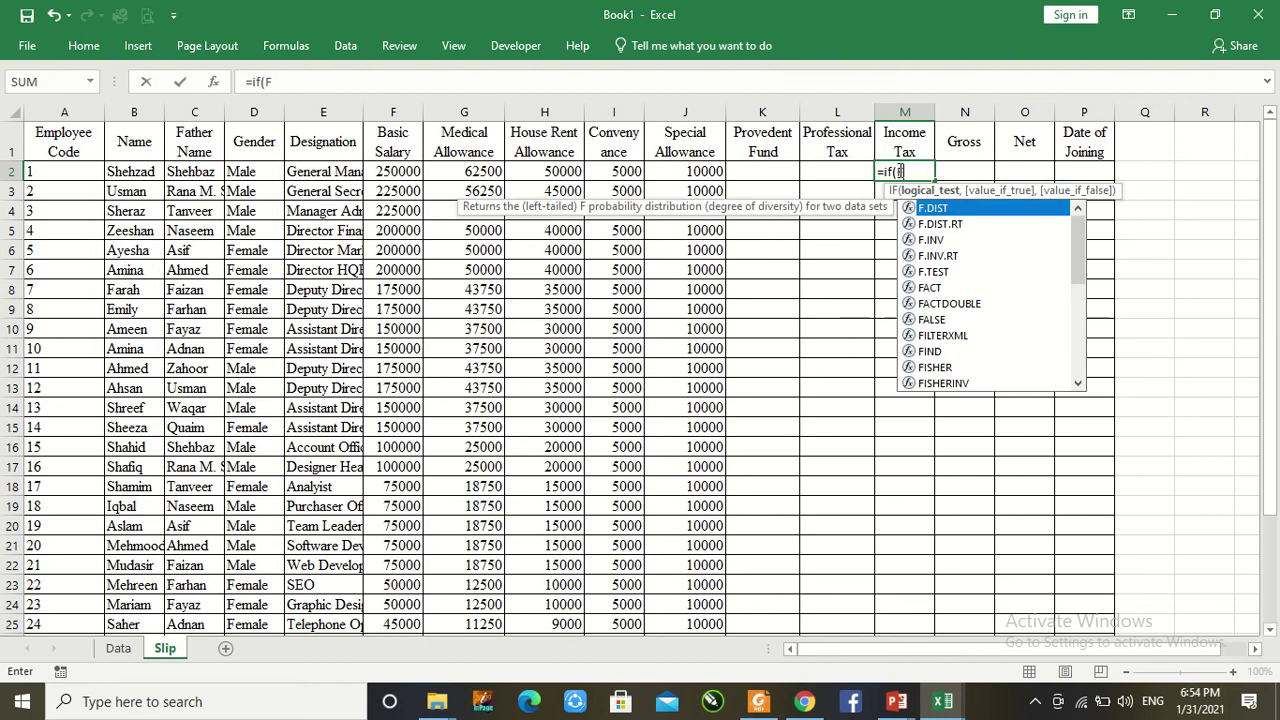
text(2)
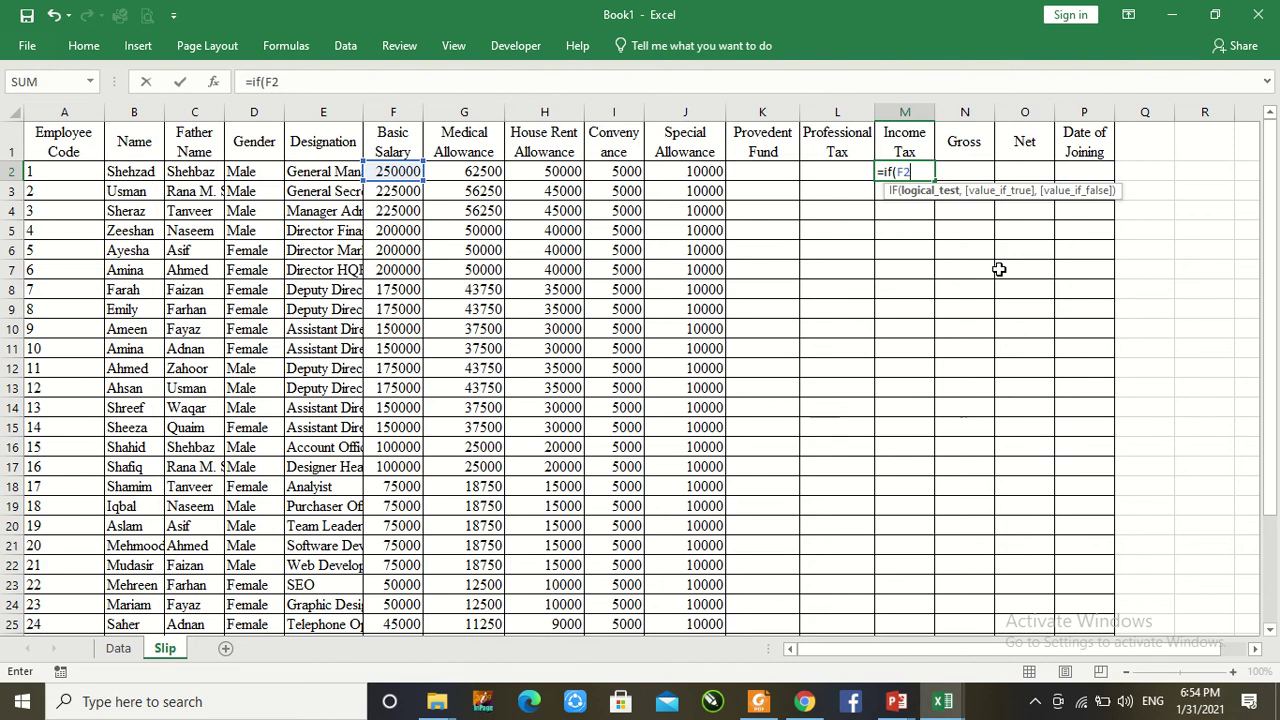
text(<=50000,)
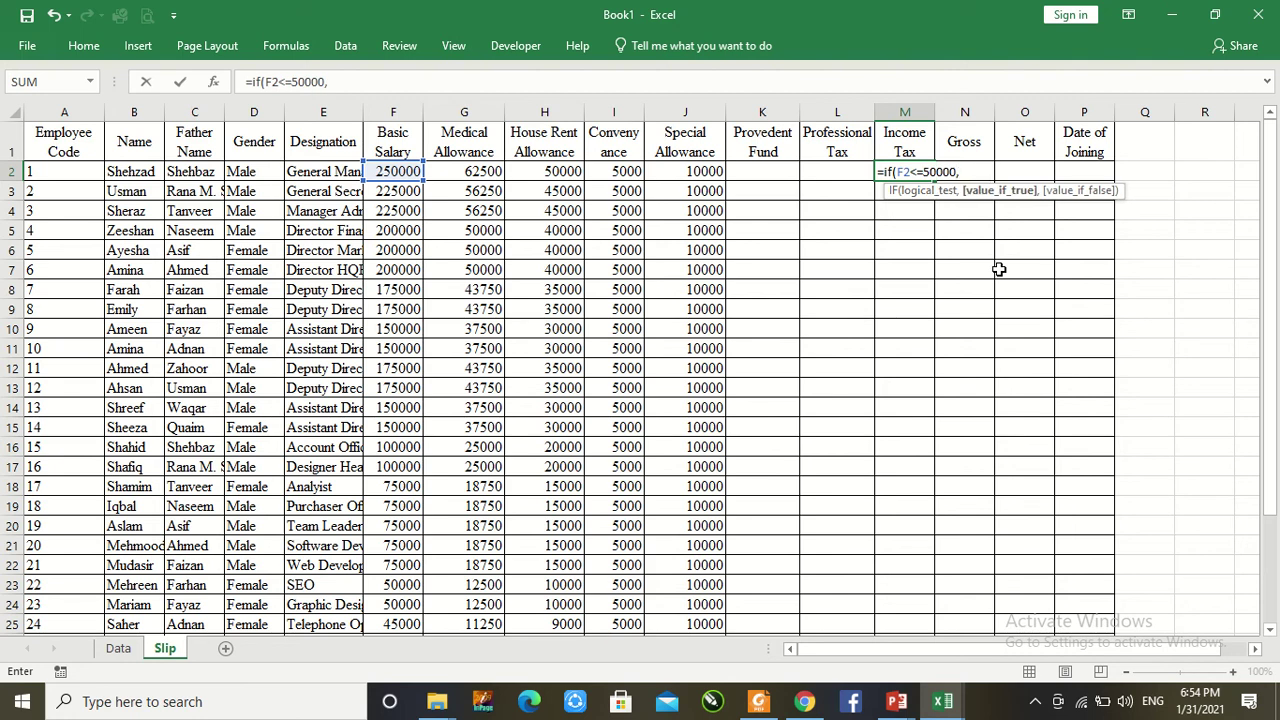
text(0 if)
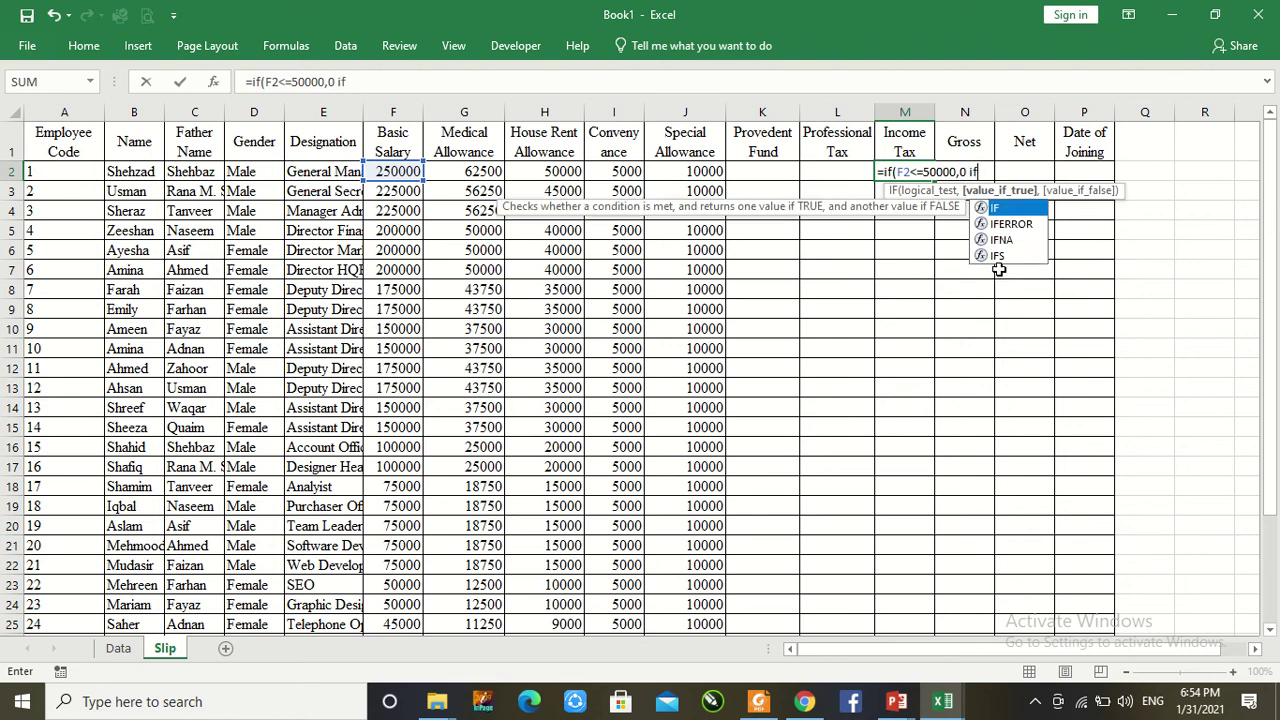
Step: Complete M2's nested IF with the condition F2<=100000 and the tax (F2-50000)*0.1, separating all arguments with commas
text((F@)
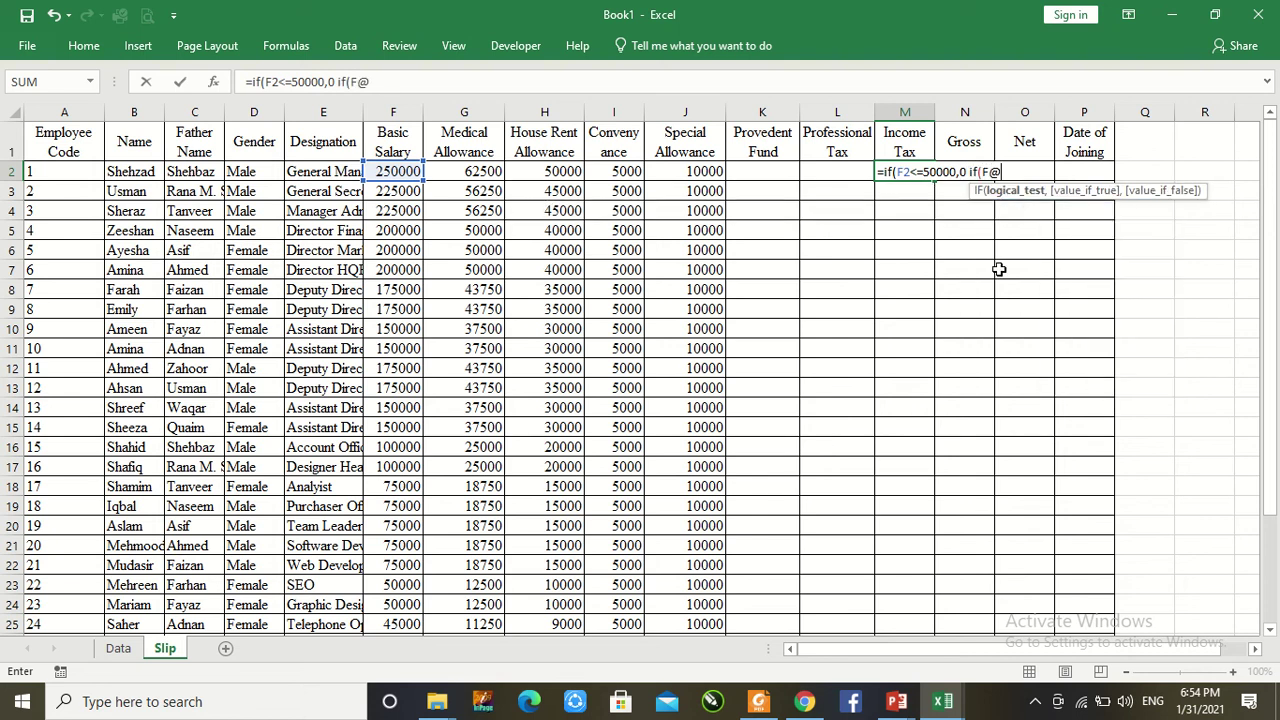
key(BackSpace)
text(2)
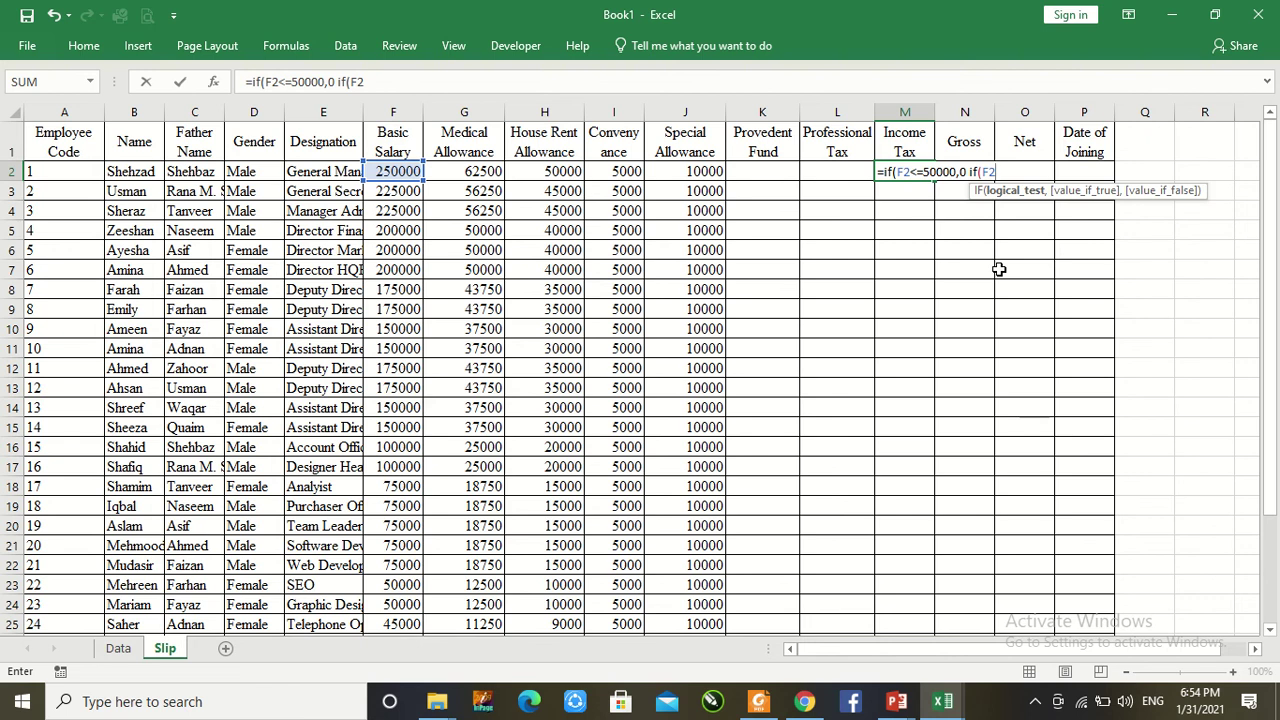
text(<=100000)
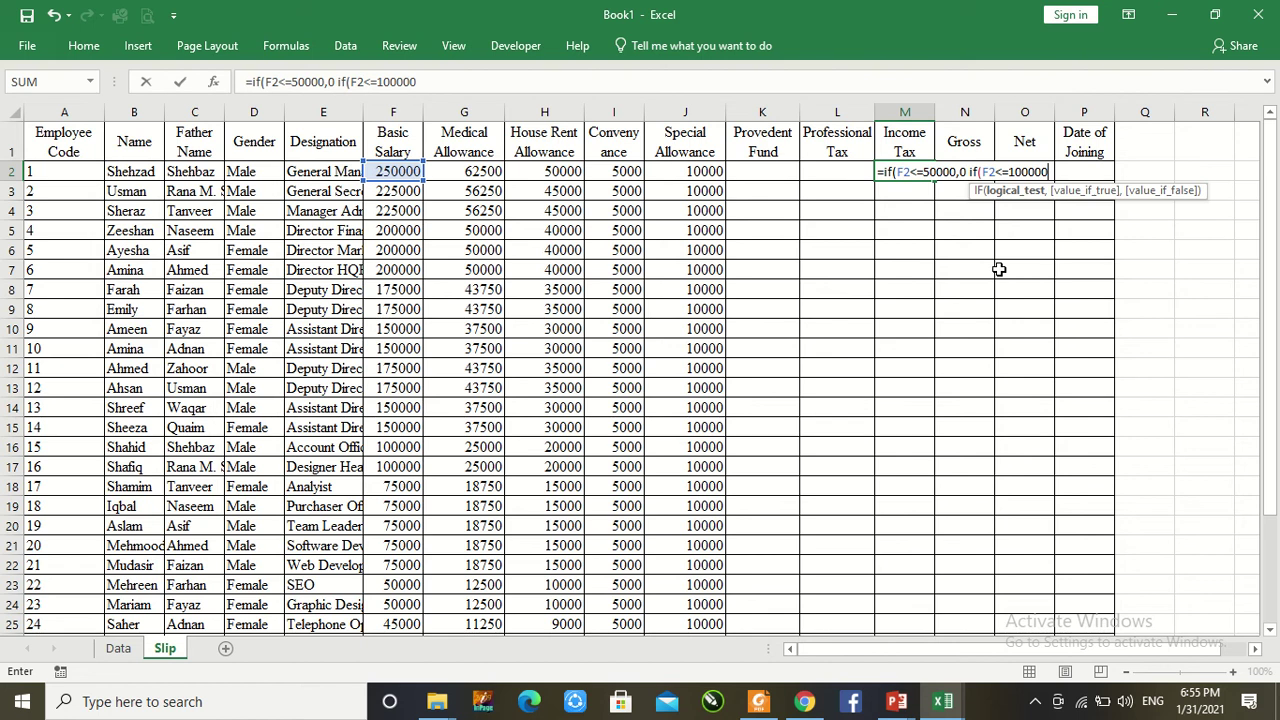
text(,()
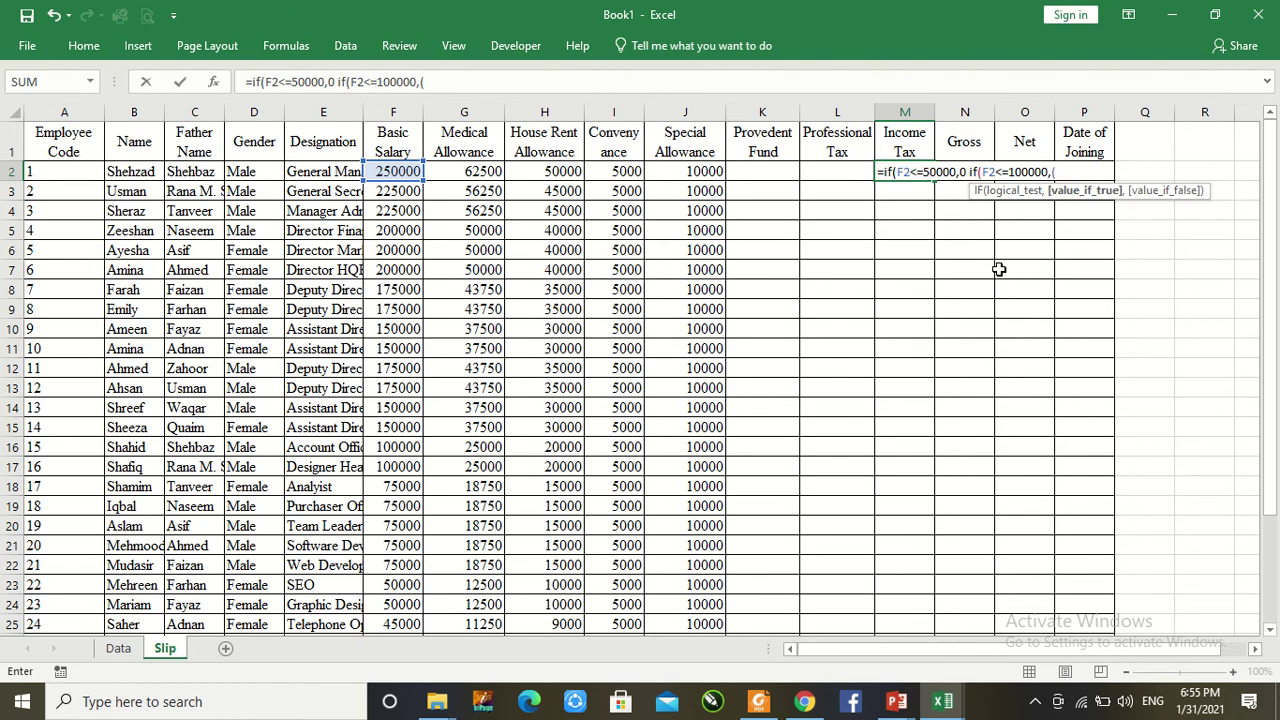
text(F)
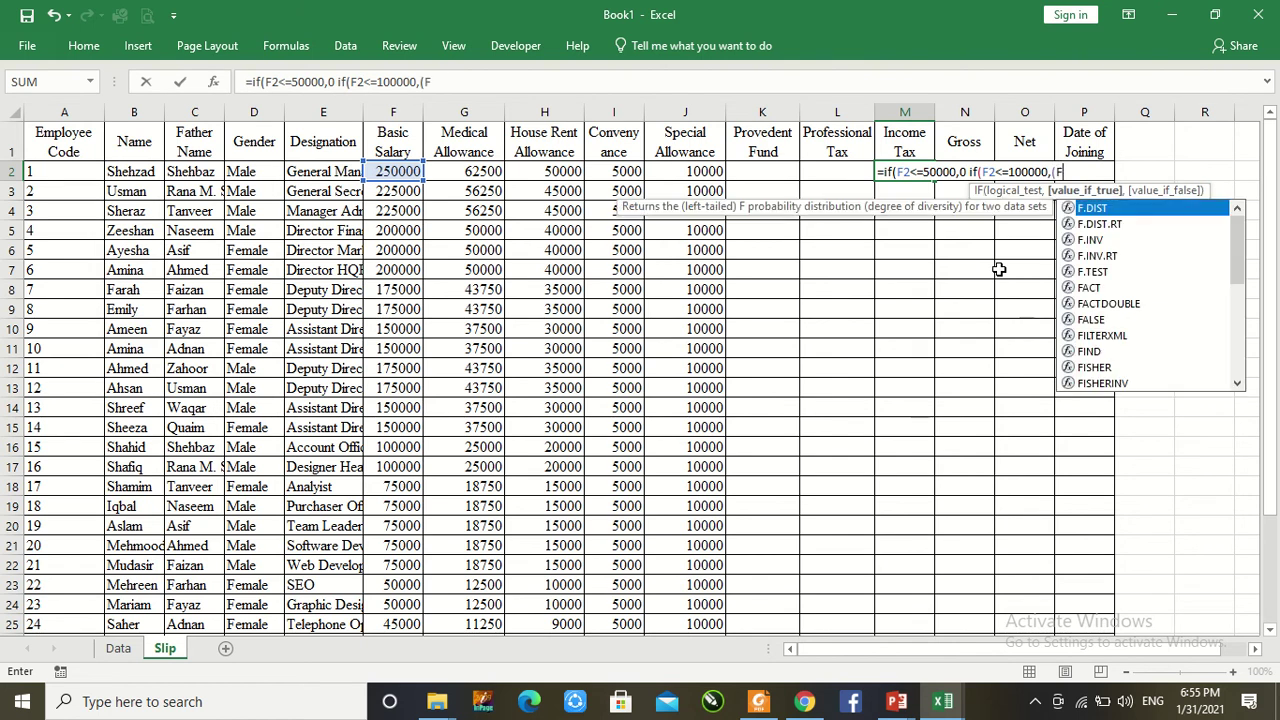
text(2)
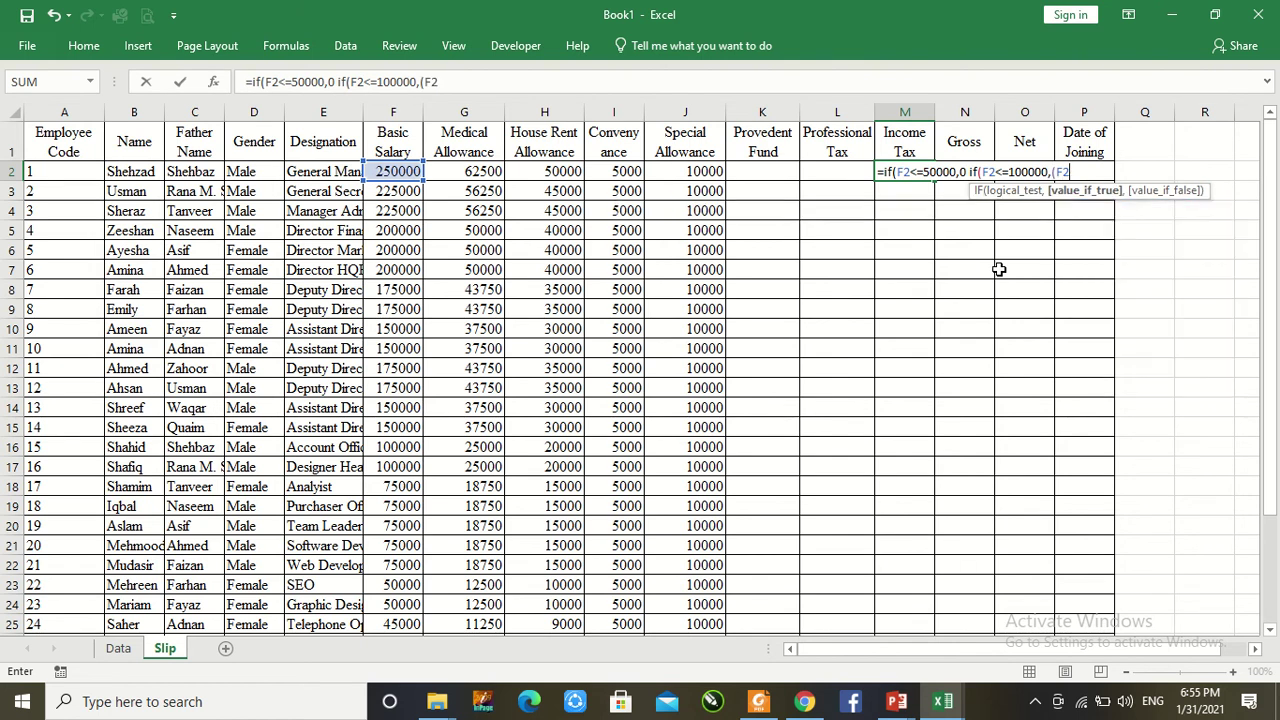
text(-50000)
text()8)
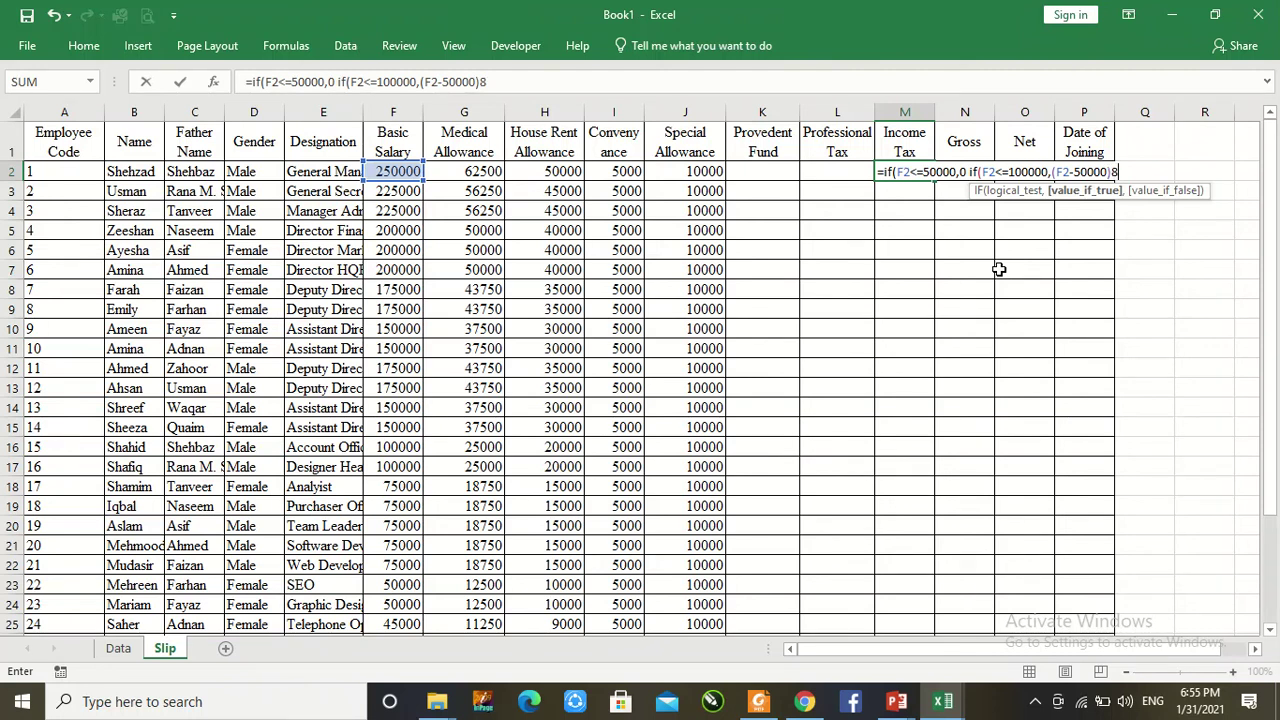
key(BackSpace)
text(*0.1)))
key(Return)
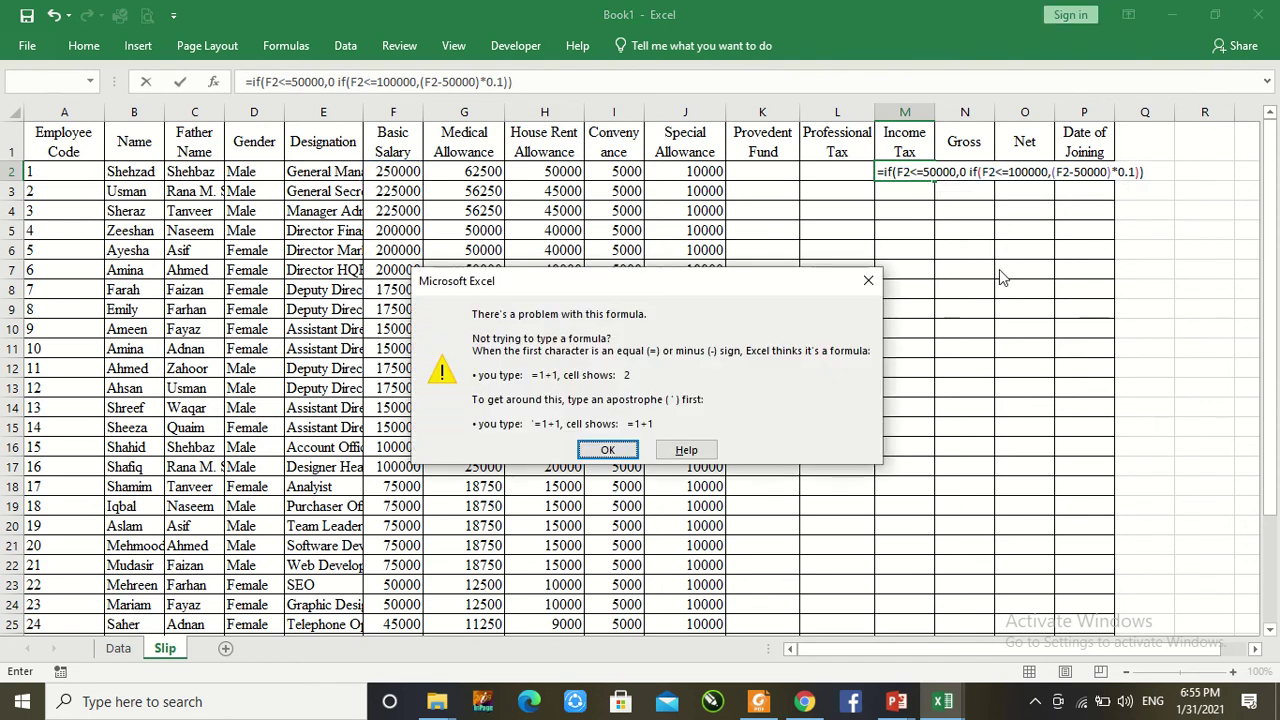
key(Return)
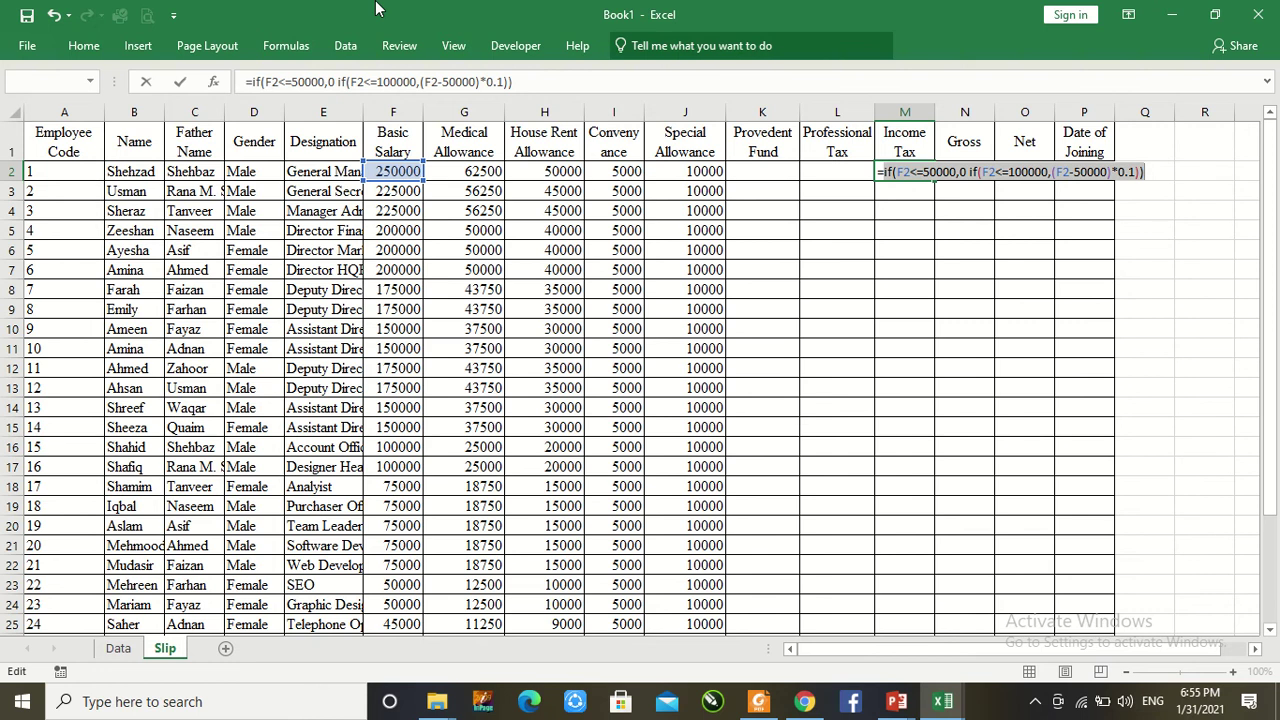
mouse_move(392, 3)
click(506, 38)
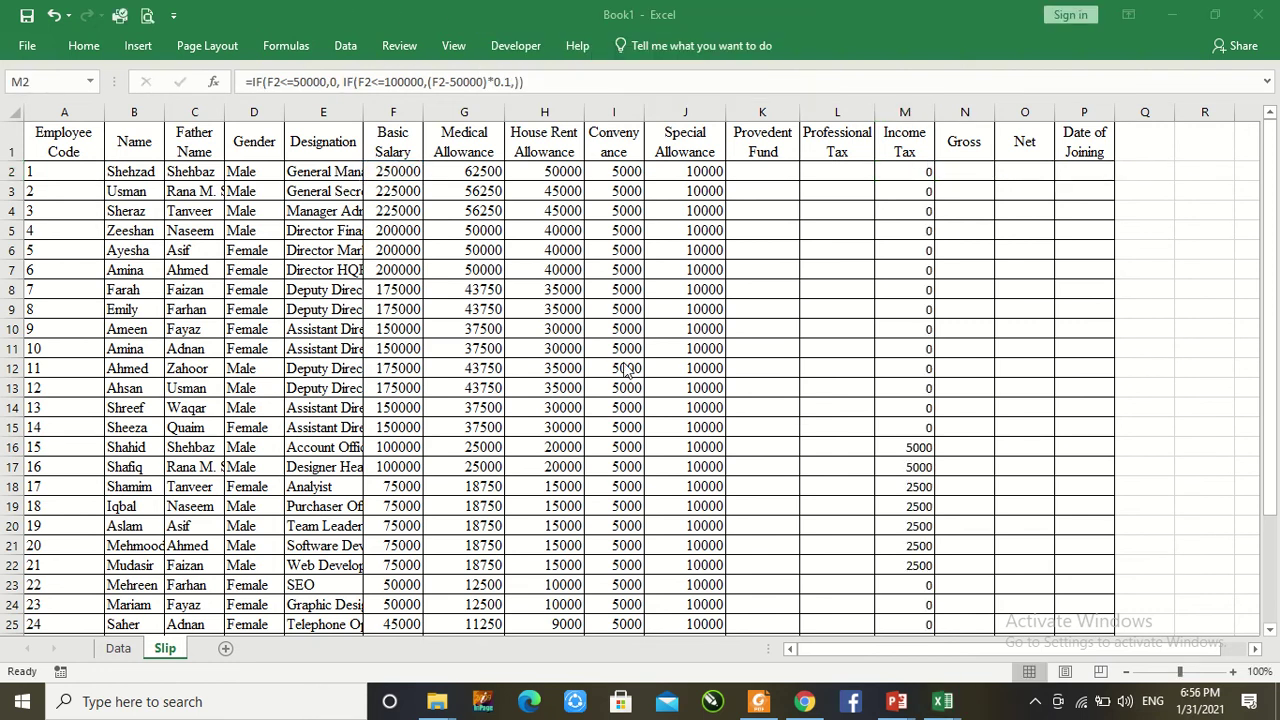
Step: Extend the Income Tax formula in M2 with a third nested IF testing F2<=150000
click(513, 81)
text(,)
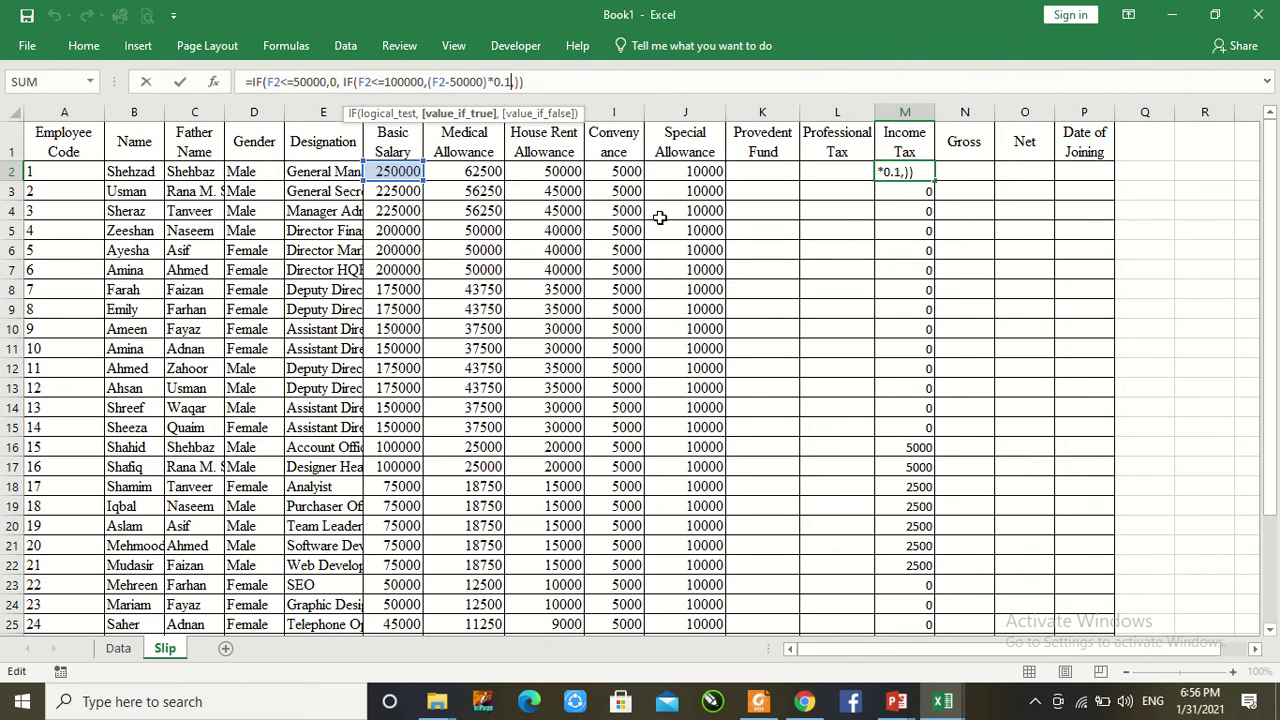
click(517, 83)
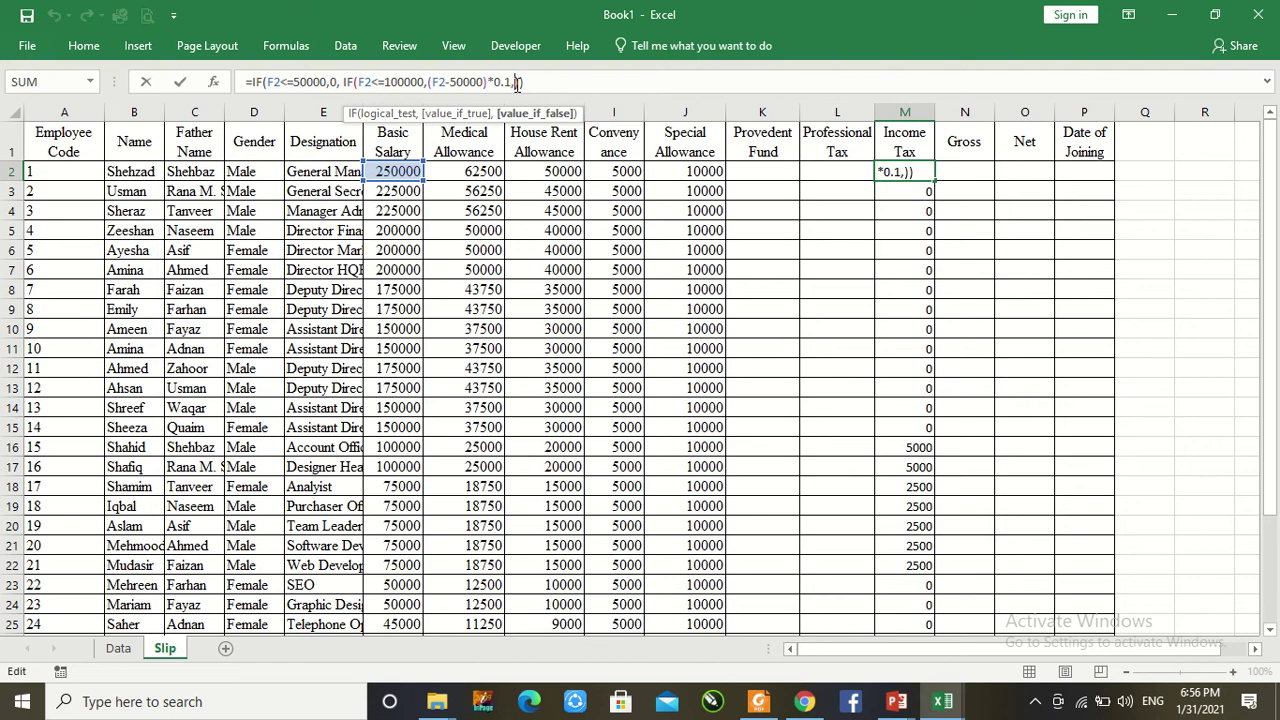
text(if)
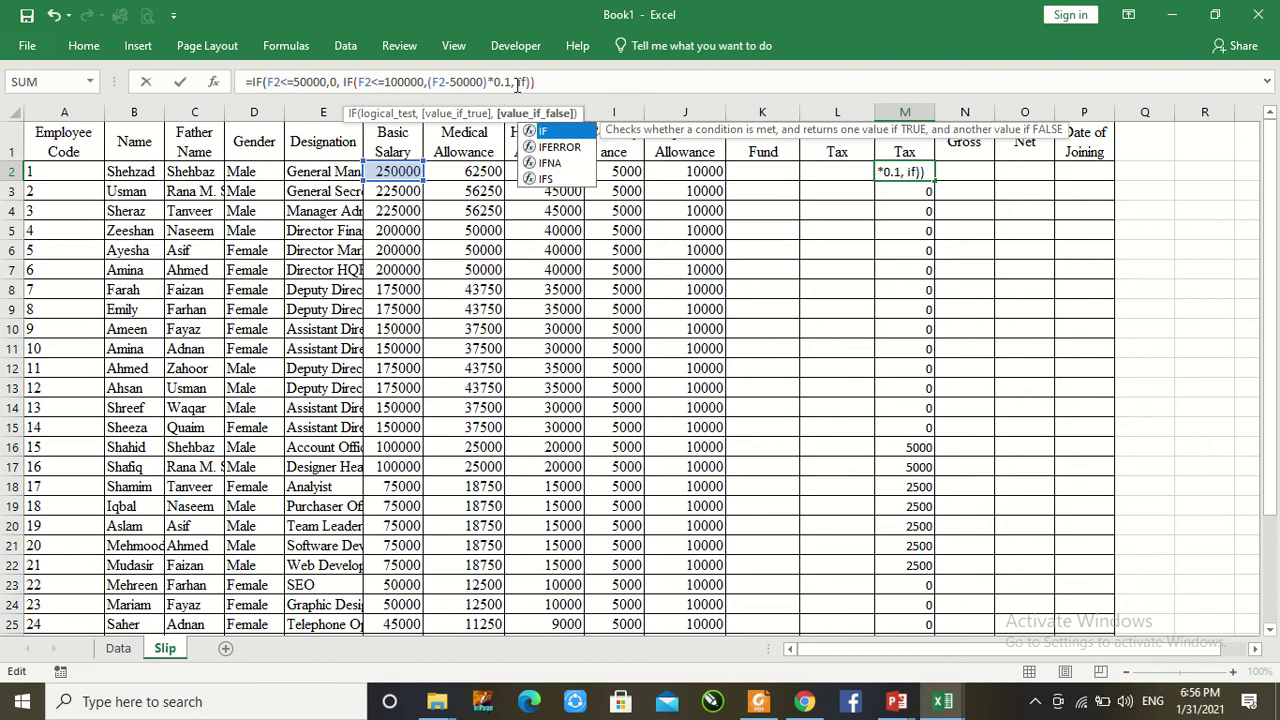
text((F@)
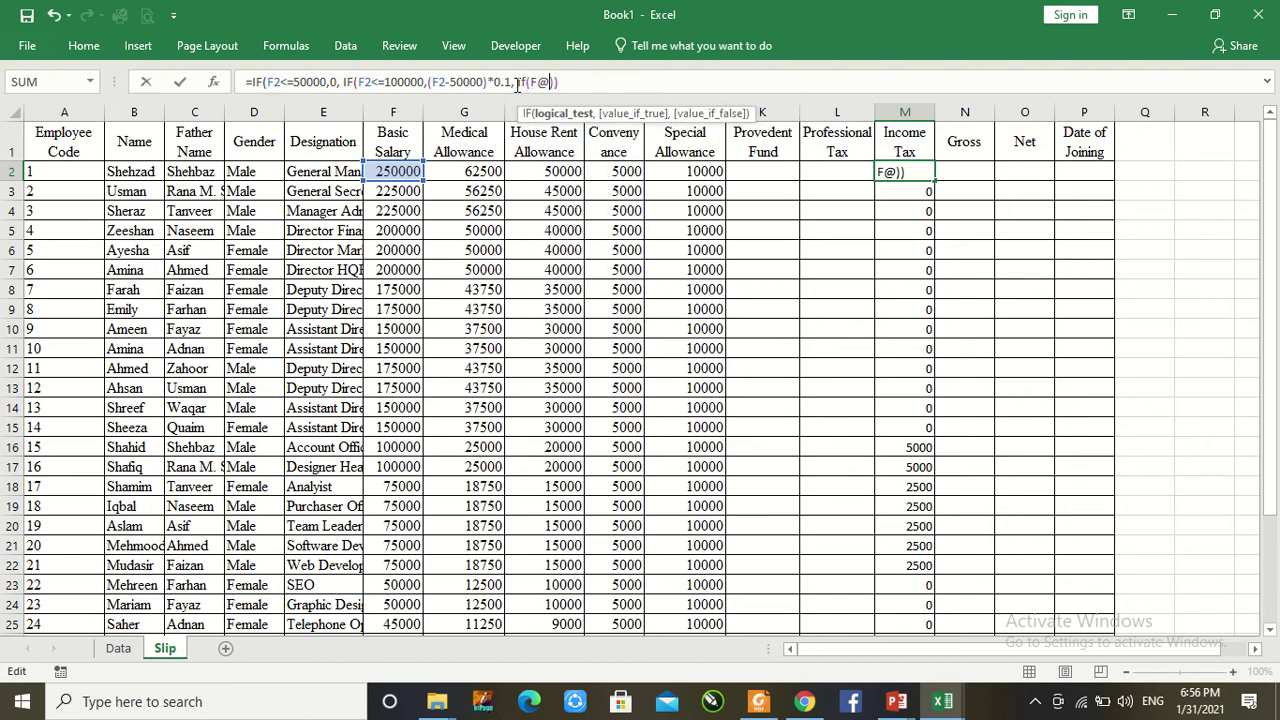
key(BackSpace)
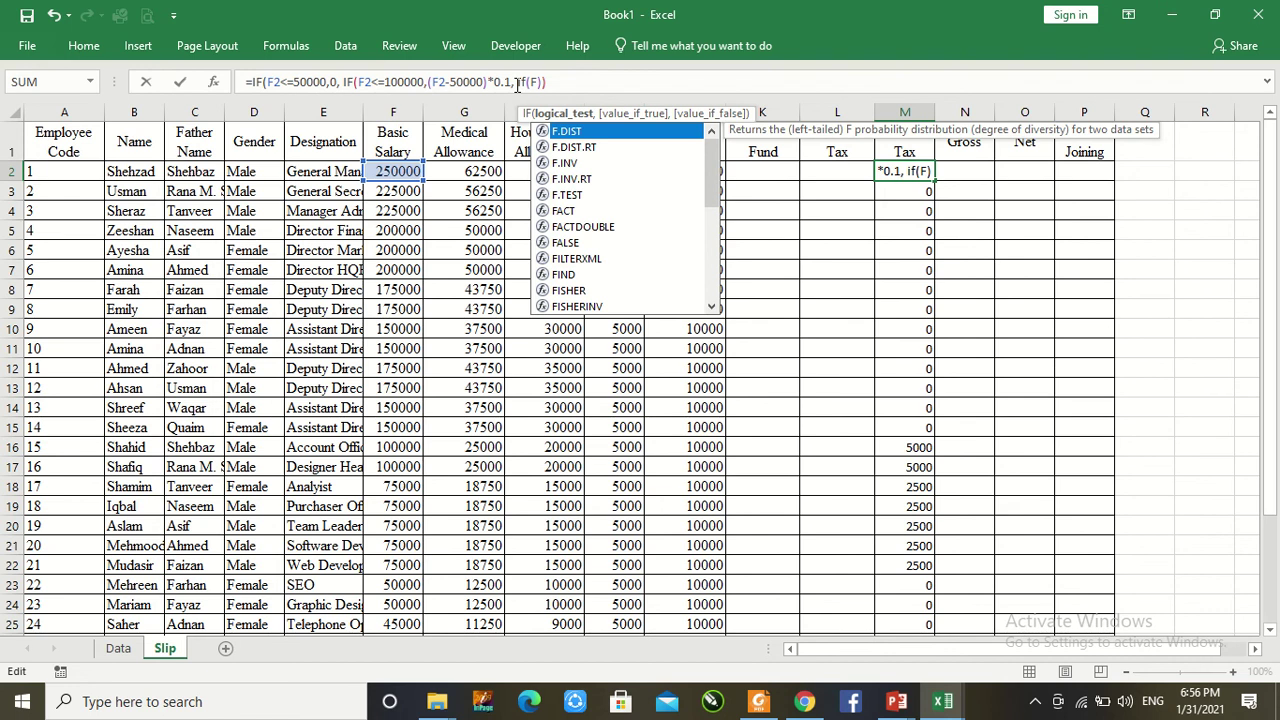
text(2)
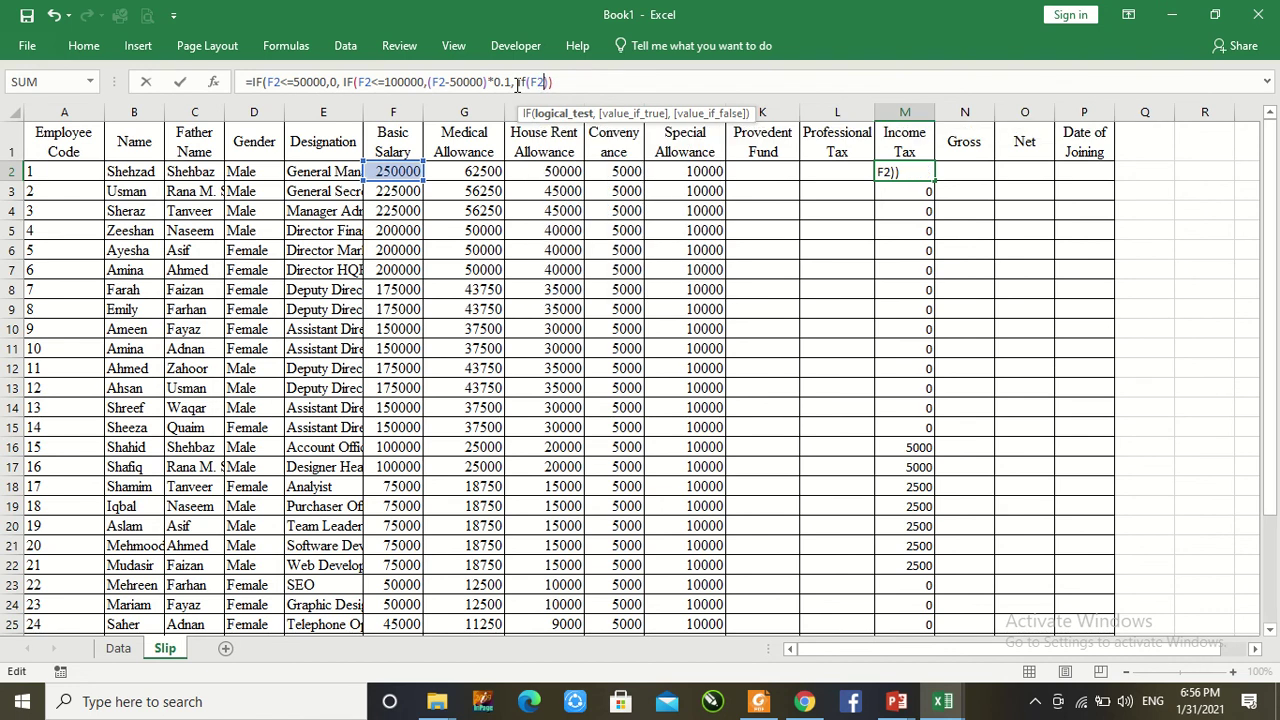
text(<=150000)
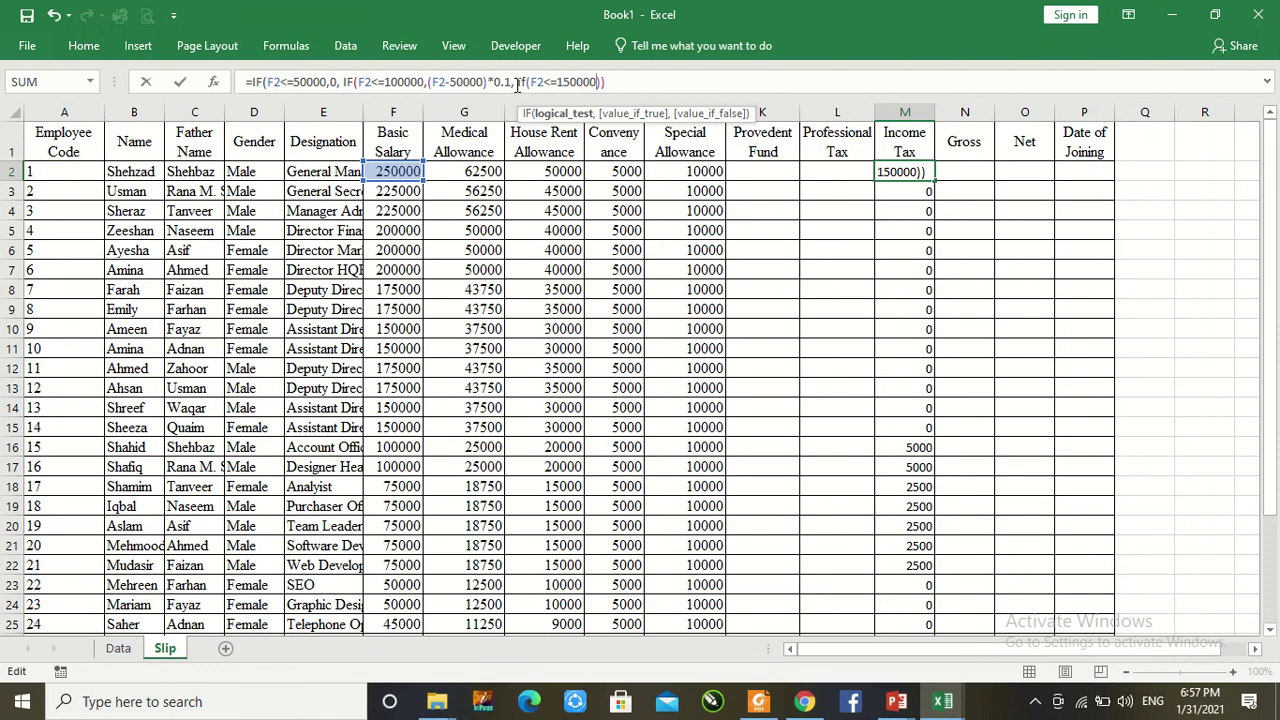
Step: Give the third IF in M2 the tax calculation (F2-100000)*0.15 and enter the extended formula
text(,()
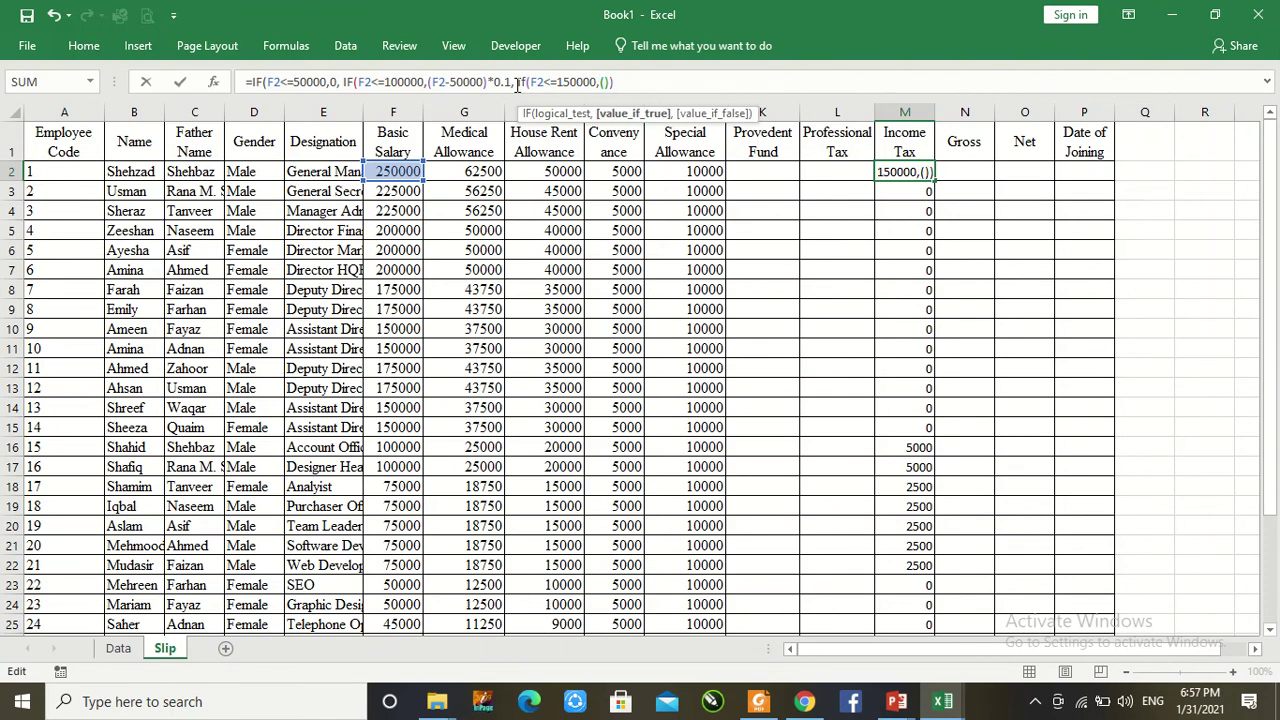
text(F)
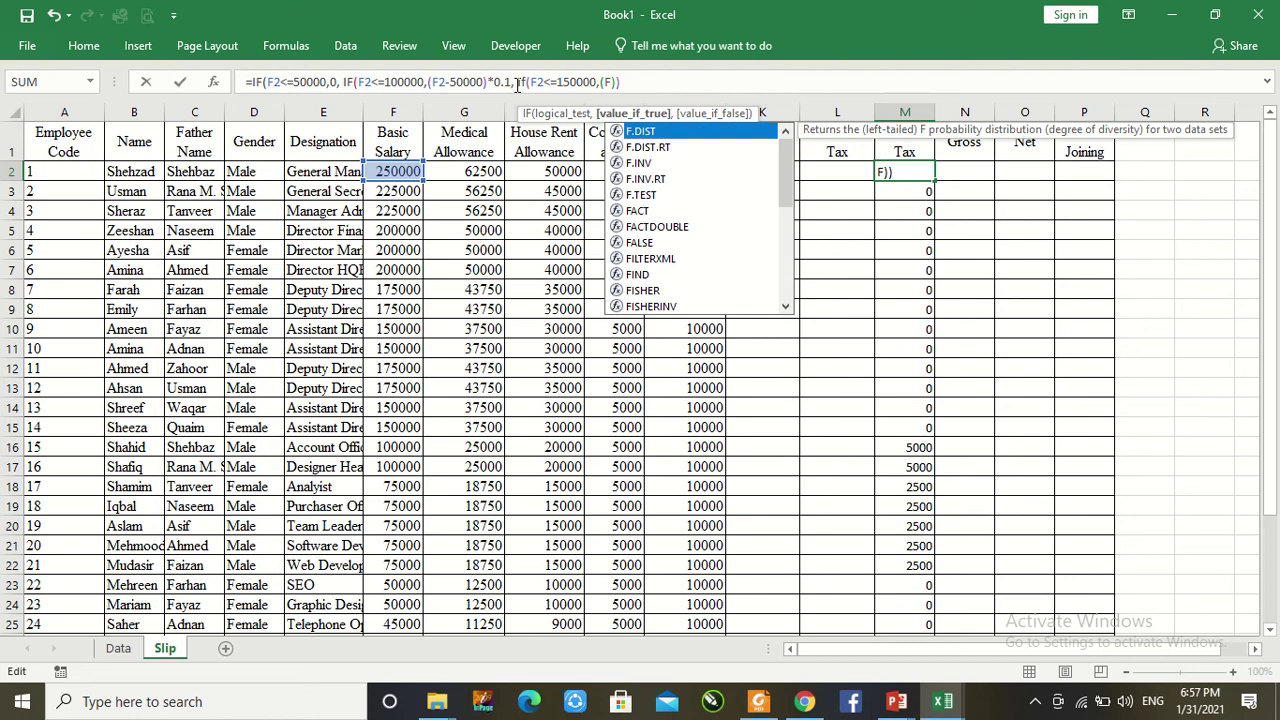
text(2-)
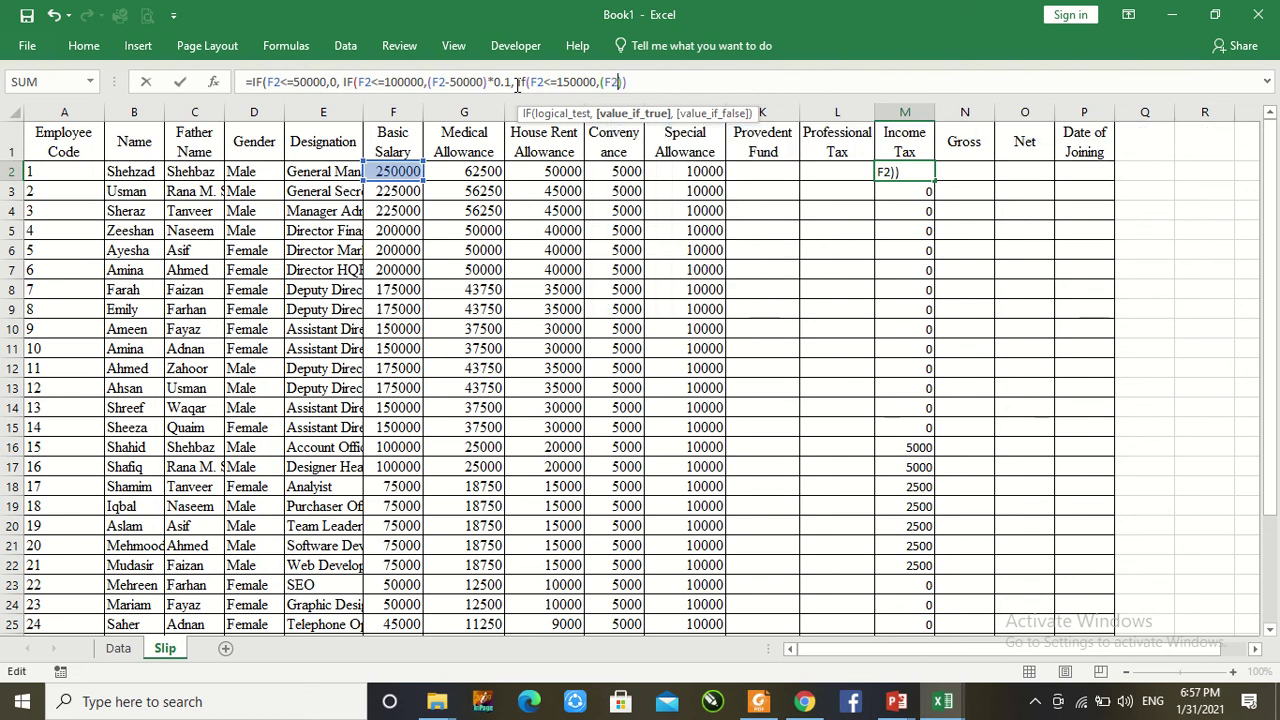
text(10000)
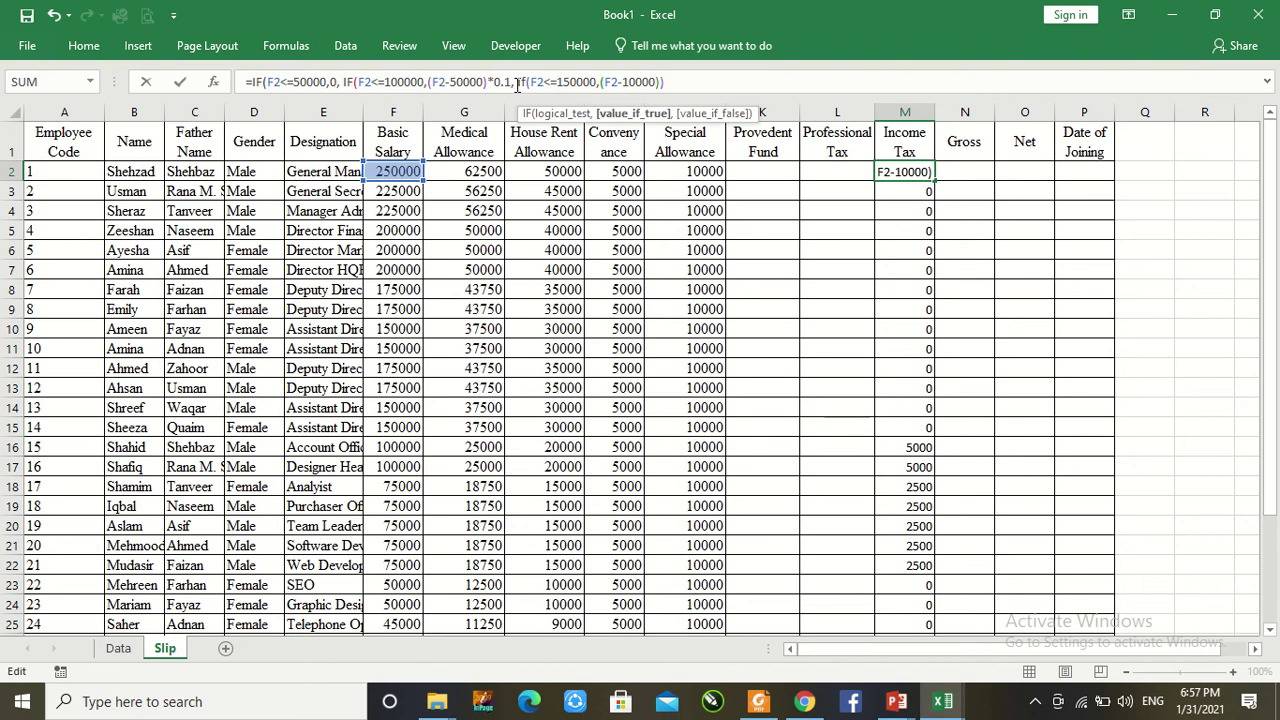
text(0)*0.)
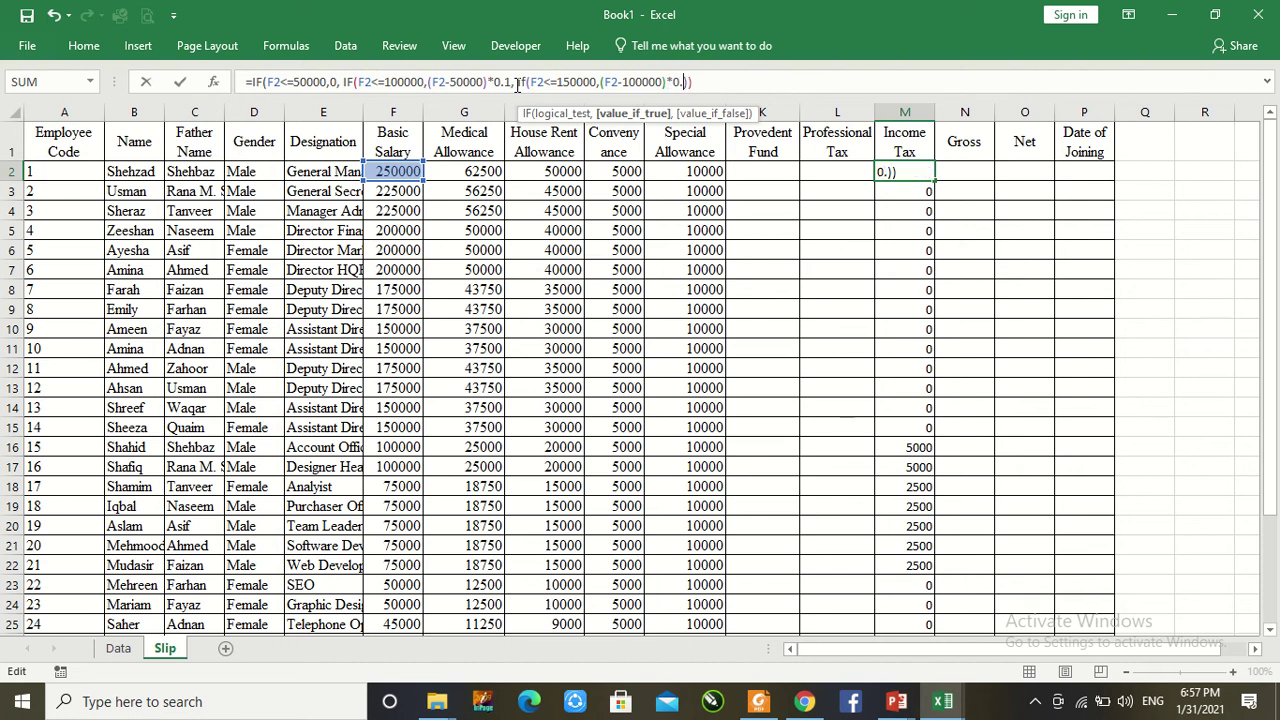
text(15,)
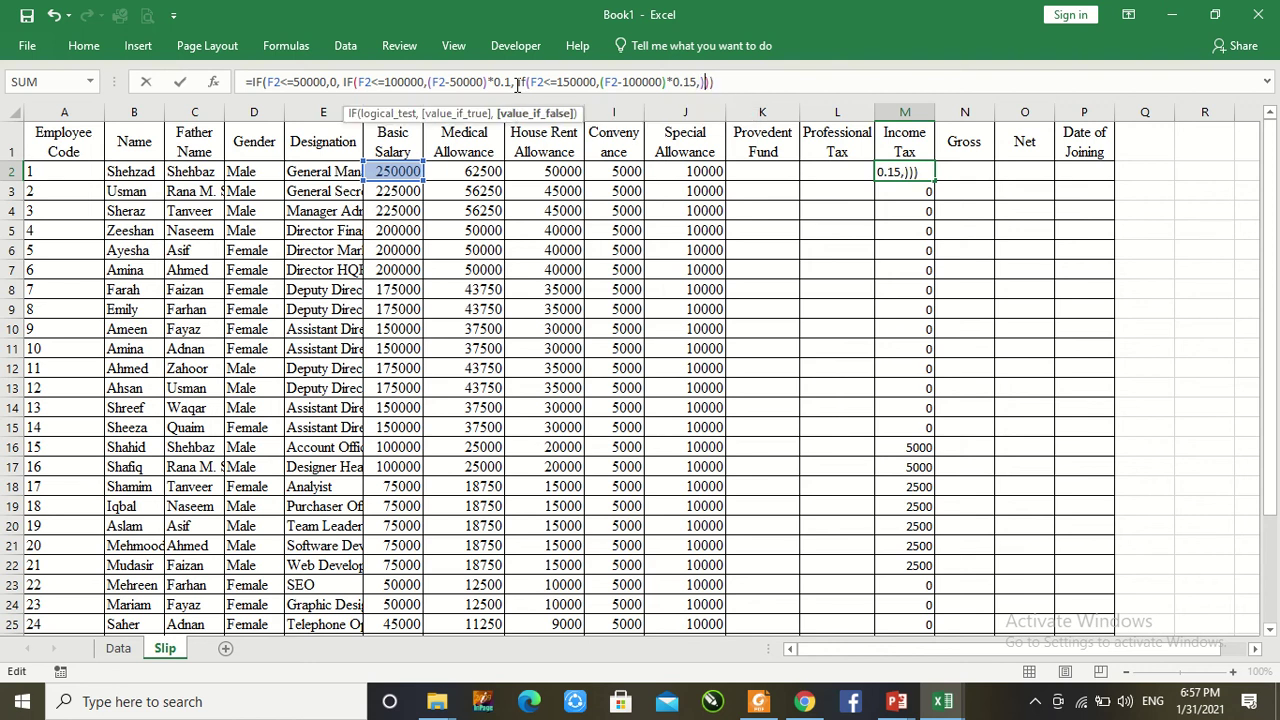
key(Return)
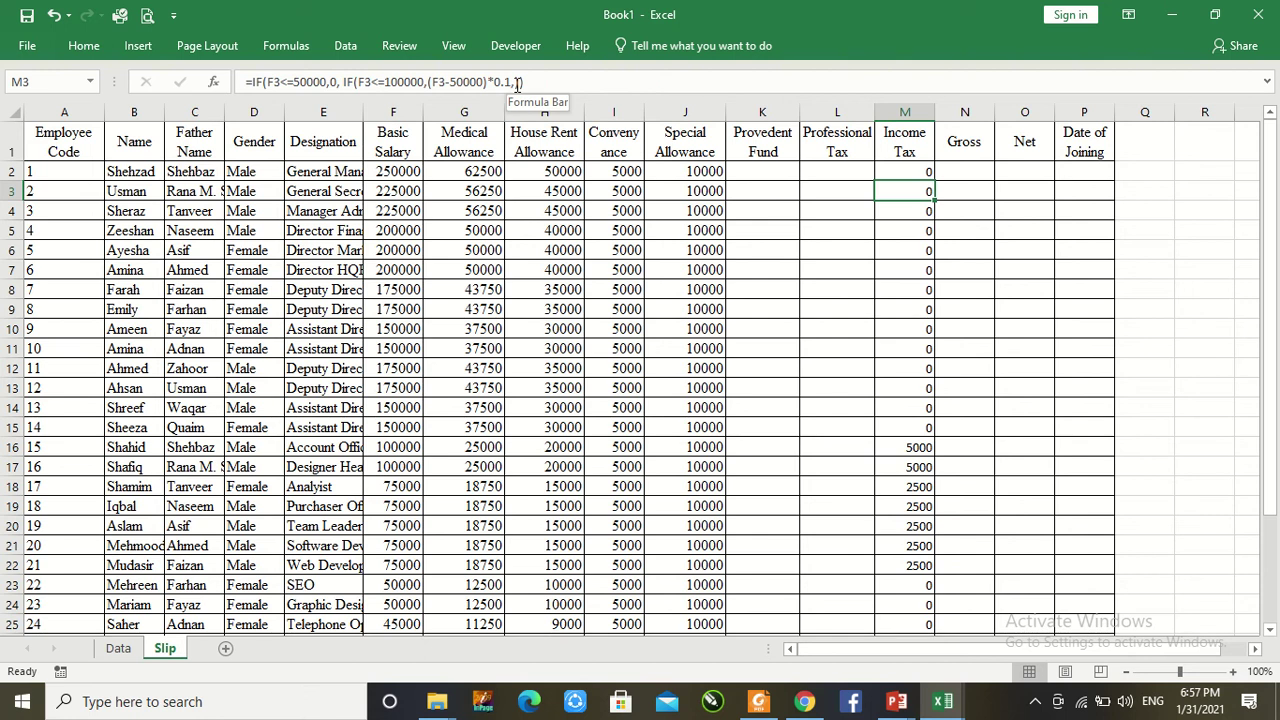
Step: Check the nested-IF Income Tax formula in M2 against the basic salary in F2
click(750, 256)
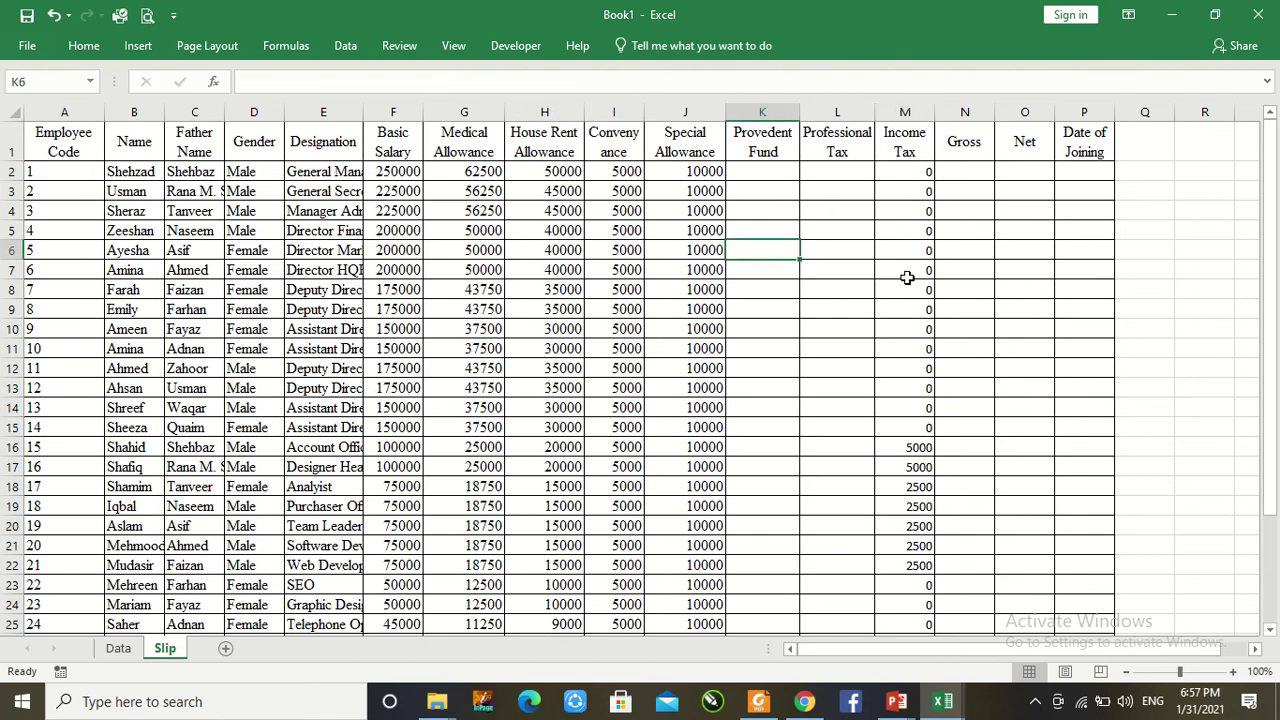
click(920, 464)
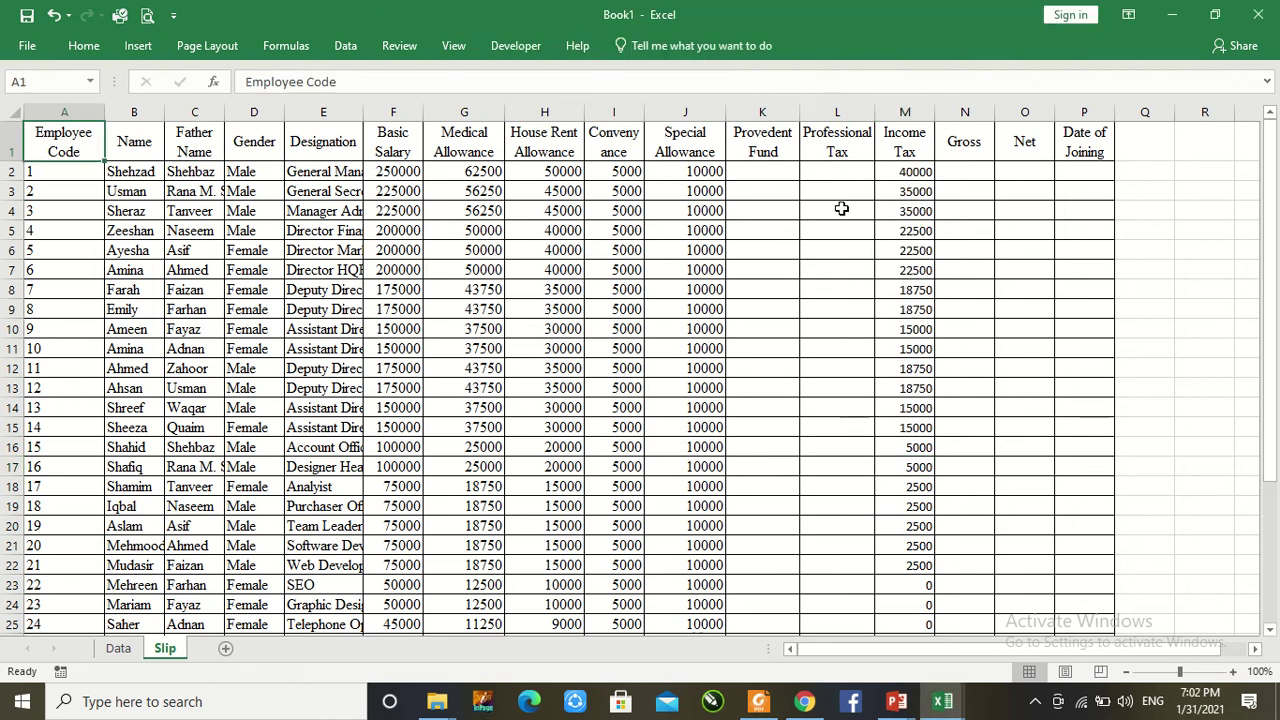
click(906, 178)
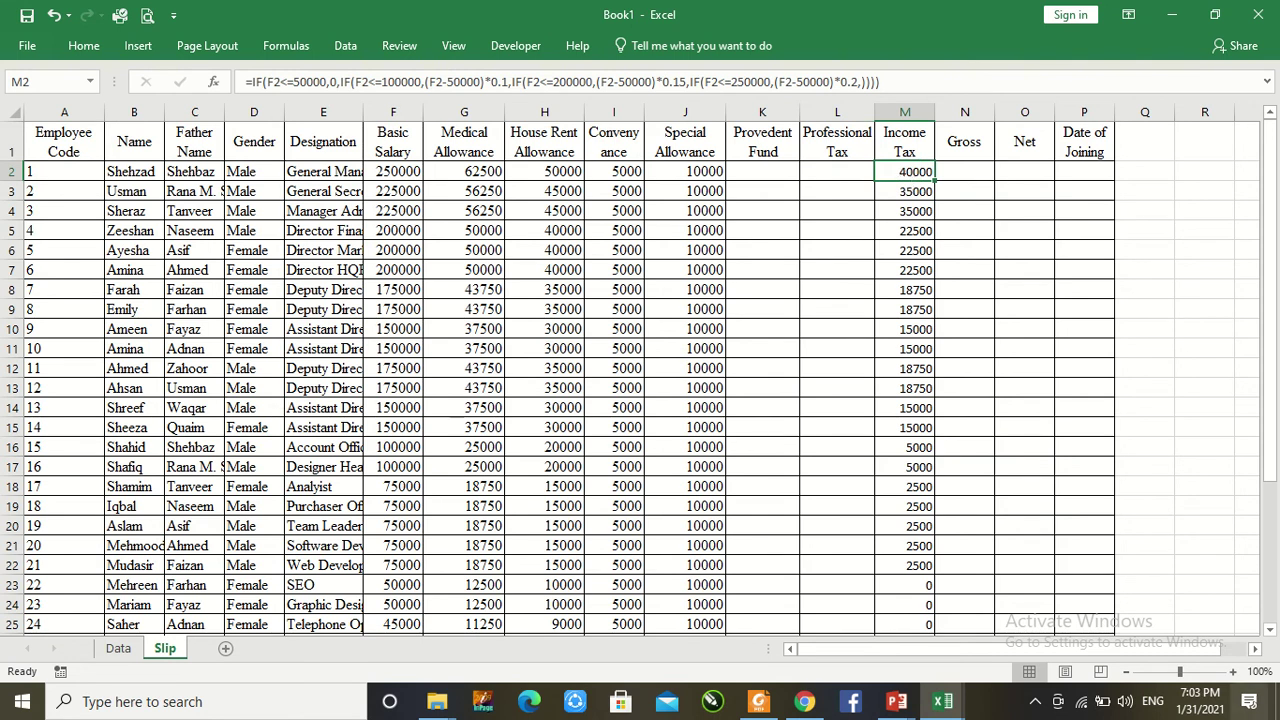
drag(1183, 673, 1188, 672)
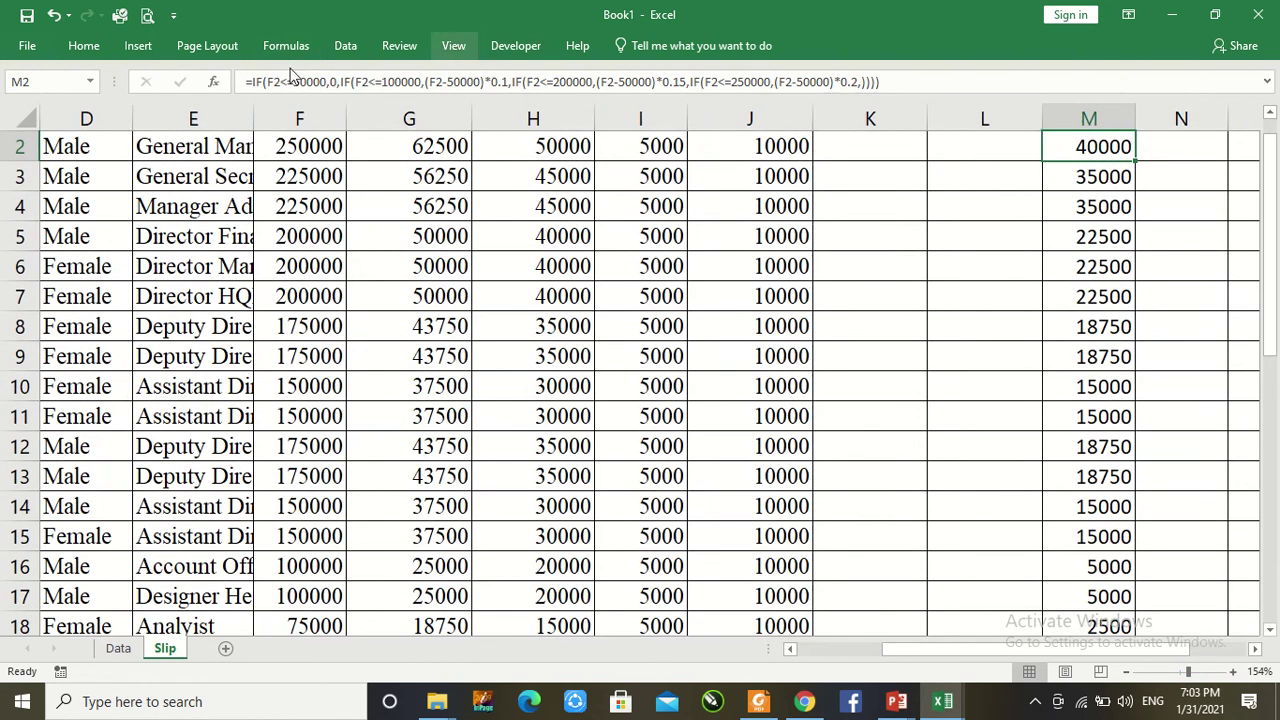
click(310, 144)
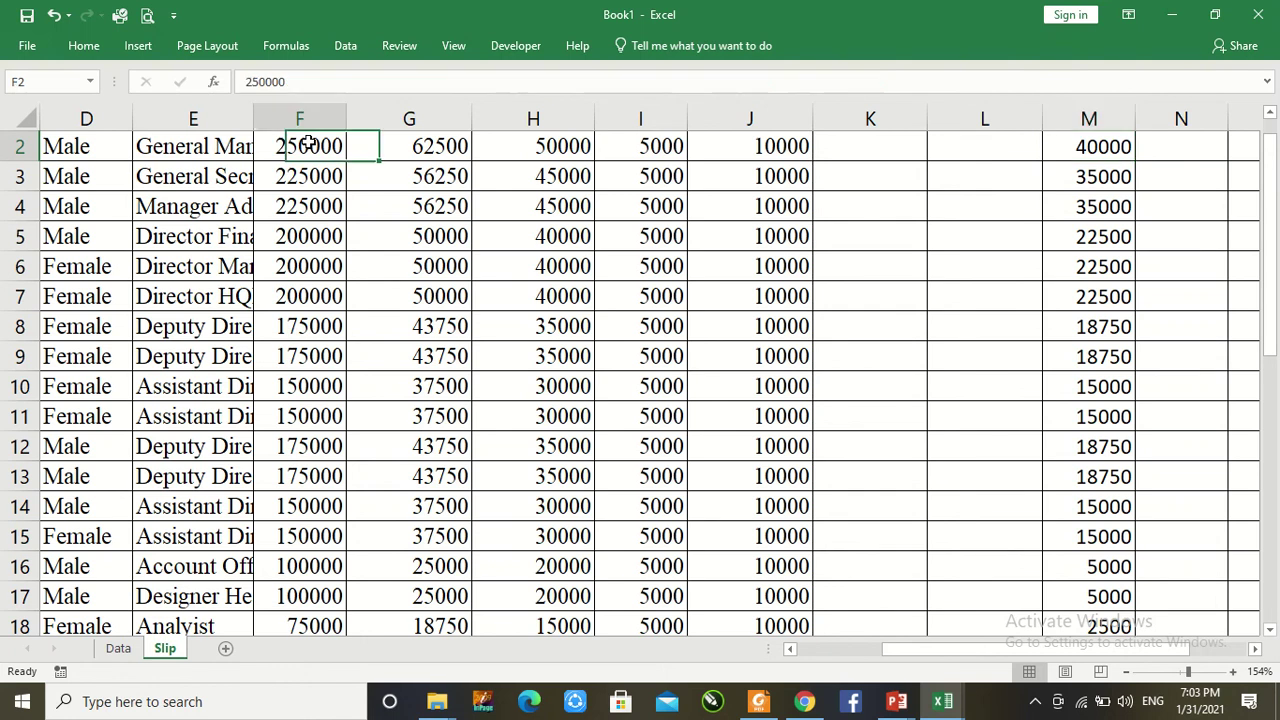
click(1060, 155)
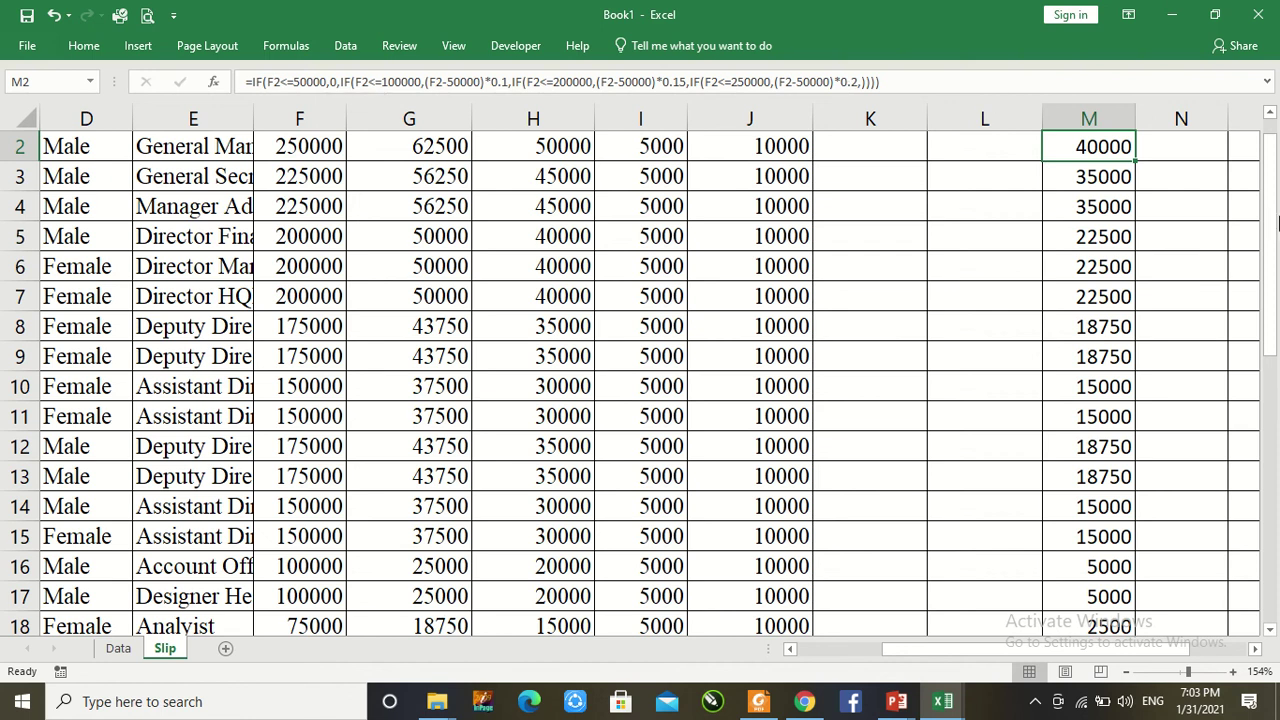
drag(1272, 172, 1275, 165)
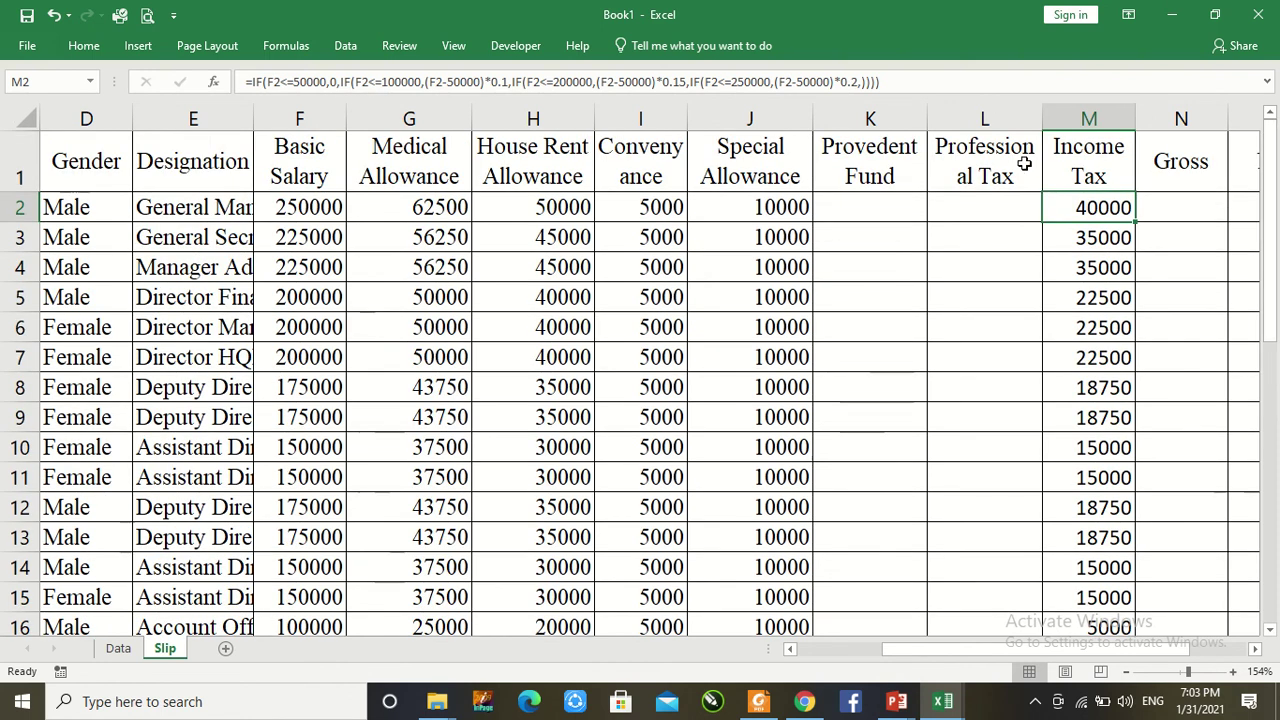
Step: Widen the Professional Tax, Designation and Basic Salary columns so that their headings and entries fit
click(997, 204)
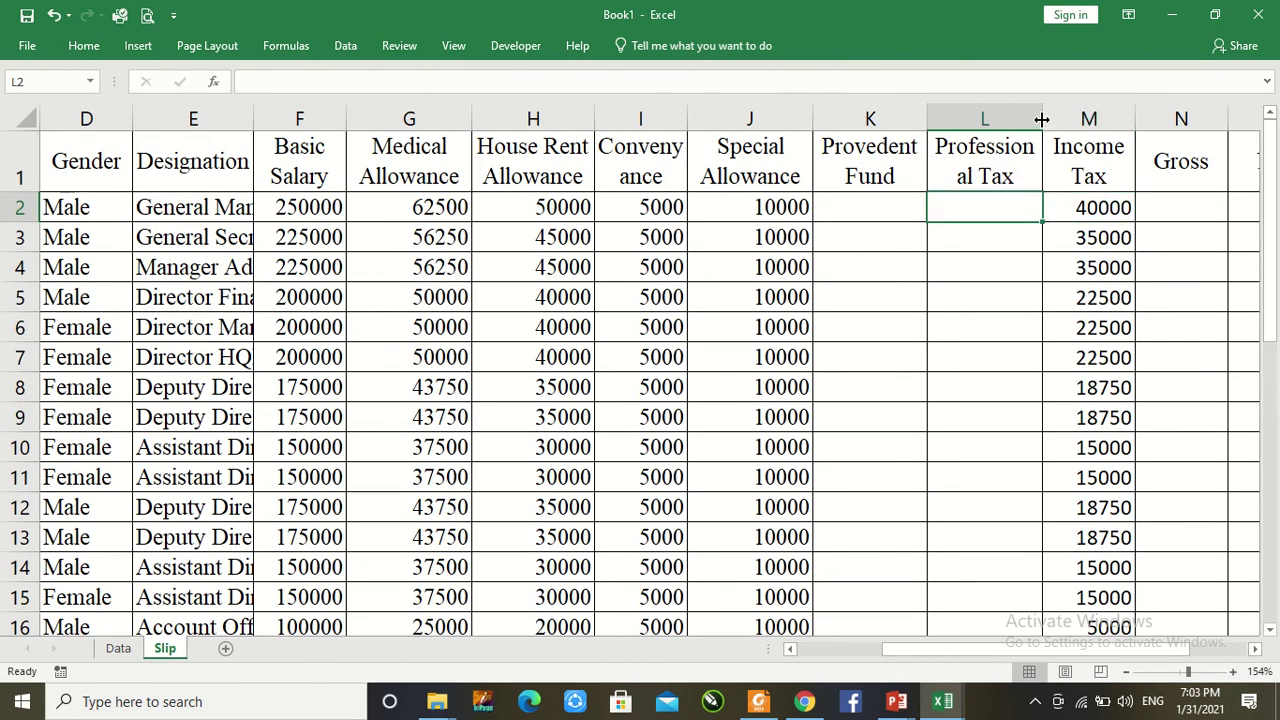
drag(1043, 121, 1049, 122)
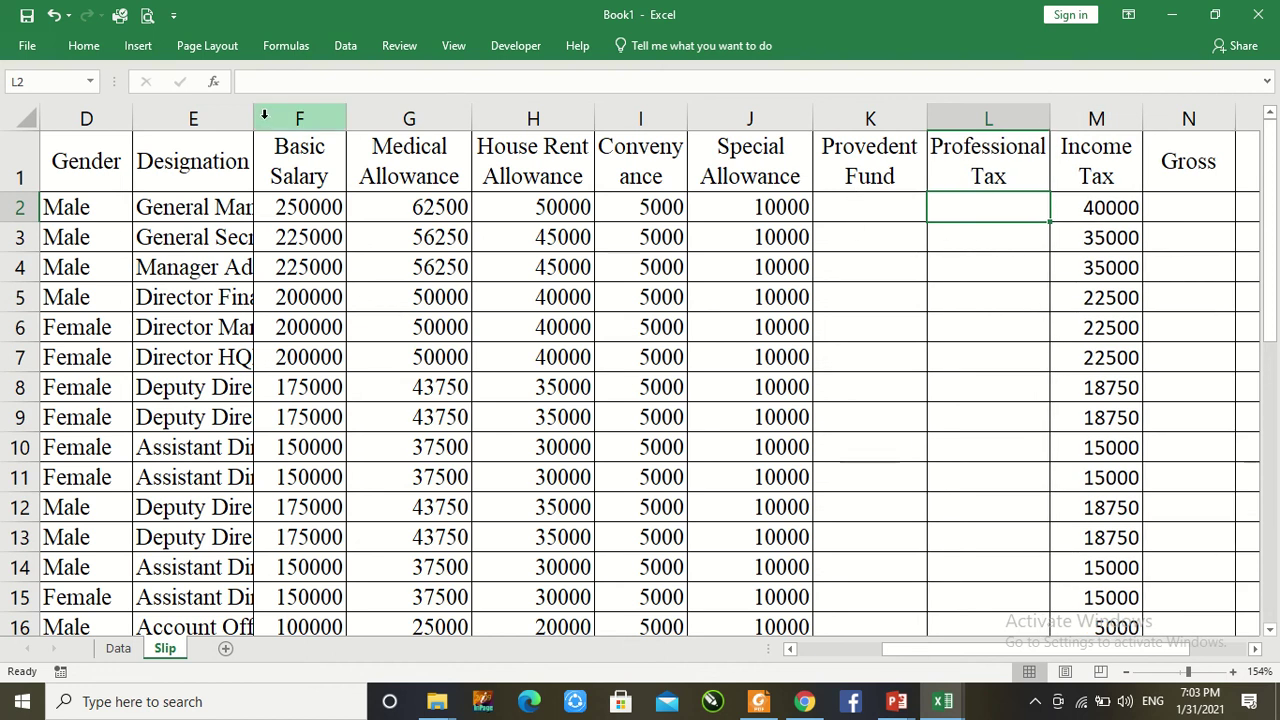
drag(252, 118, 285, 120)
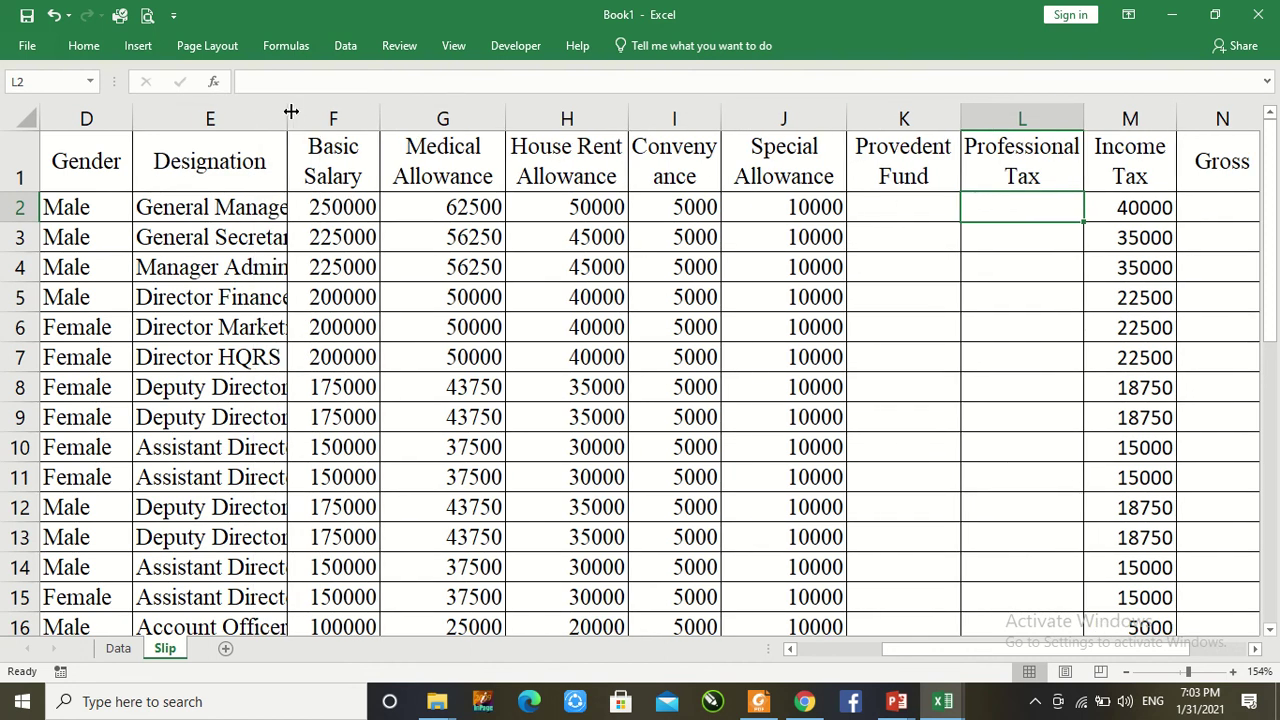
drag(285, 112, 306, 113)
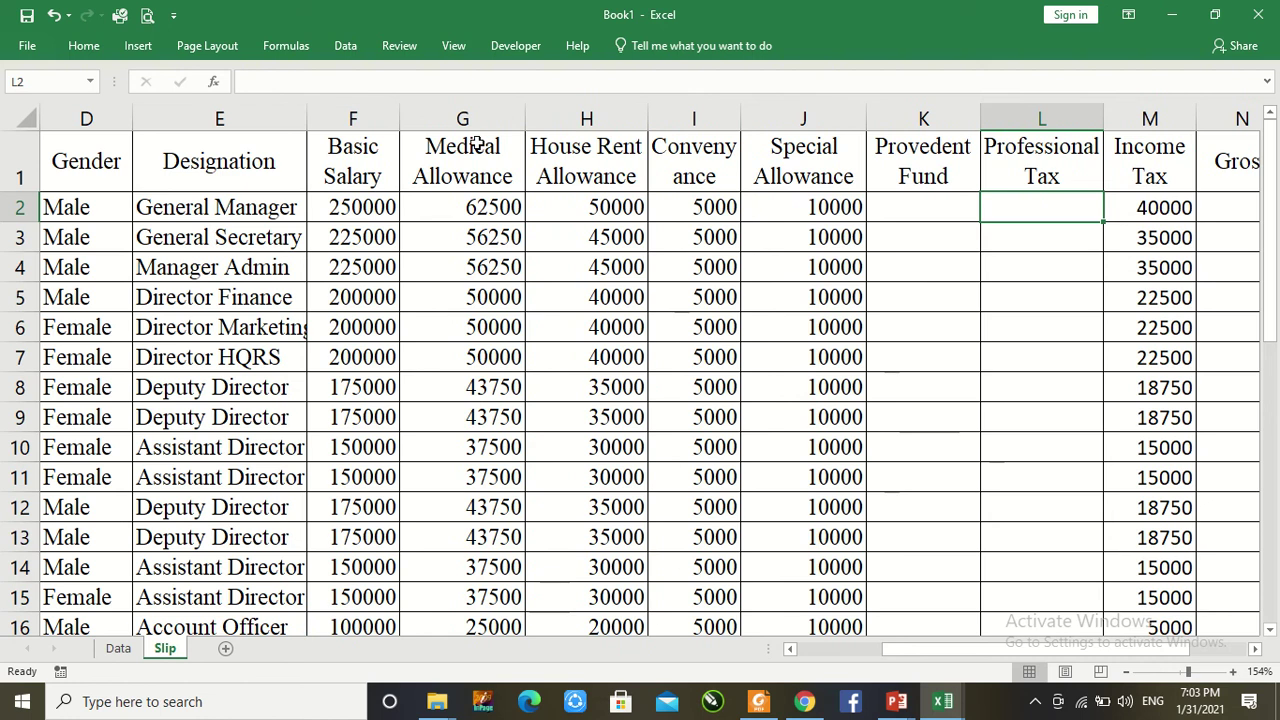
drag(400, 113, 415, 113)
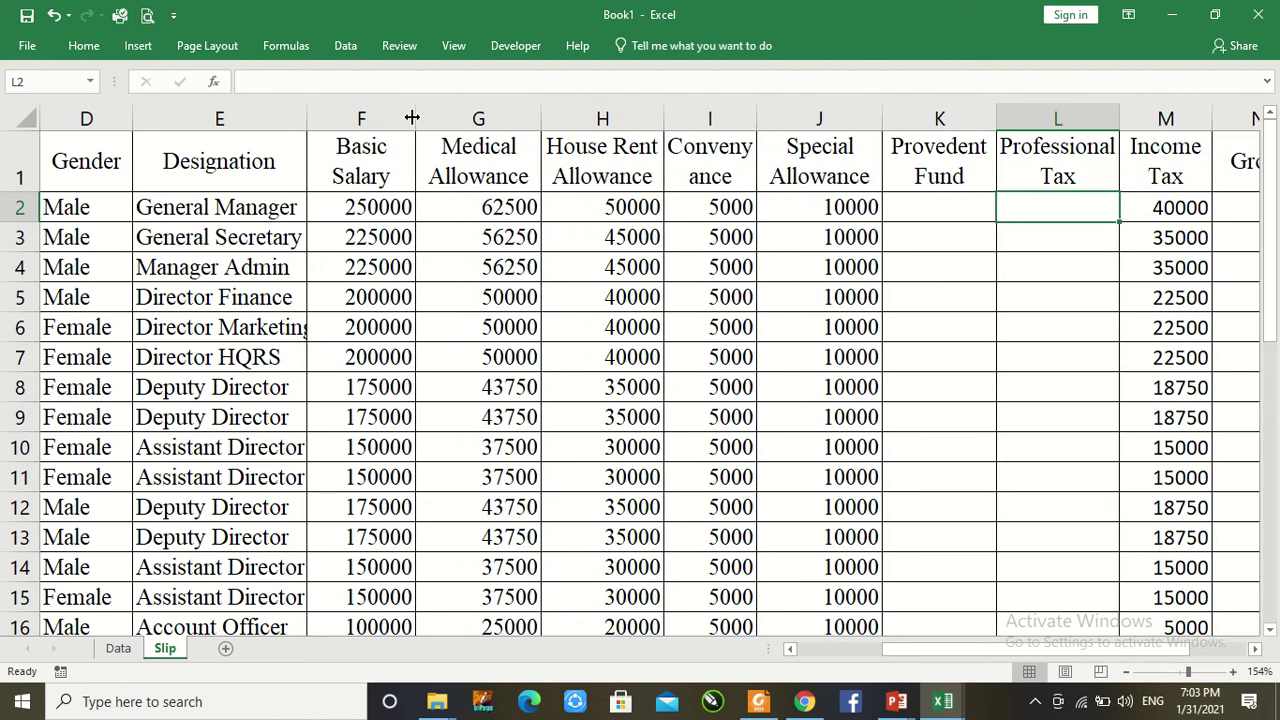
drag(307, 113, 327, 113)
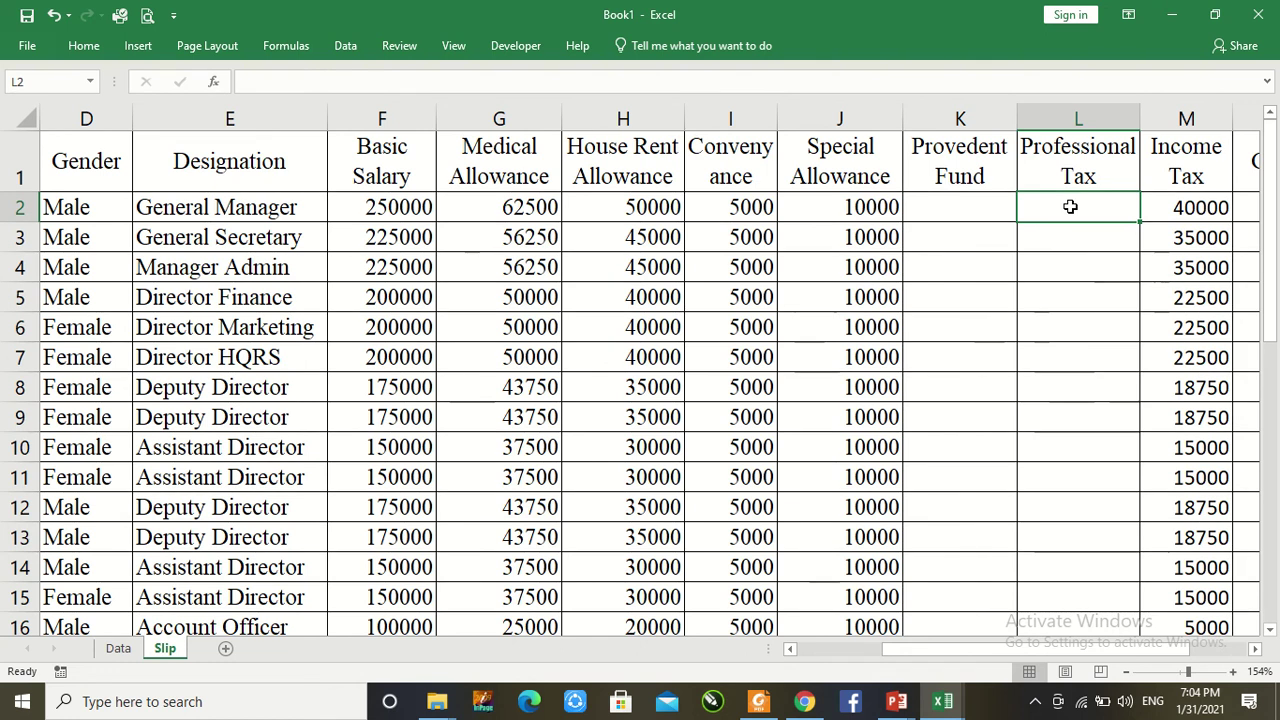
Step: Look through the employee rows down the empty Professional Tax column and return to L2
key(Down)
key(Down)
key(Down)
key(Down)
key(Down)
key(Down)
key(Down)
key(Down)
key(Down)
key(Down)
key(Down)
key(Down)
key(Down)
key(Down)
key(Down)
key(Down)
key(Down)
key(Down)
key(Down)
key(Down)
key(Down)
key(Down)
key(Down)
key(Down)
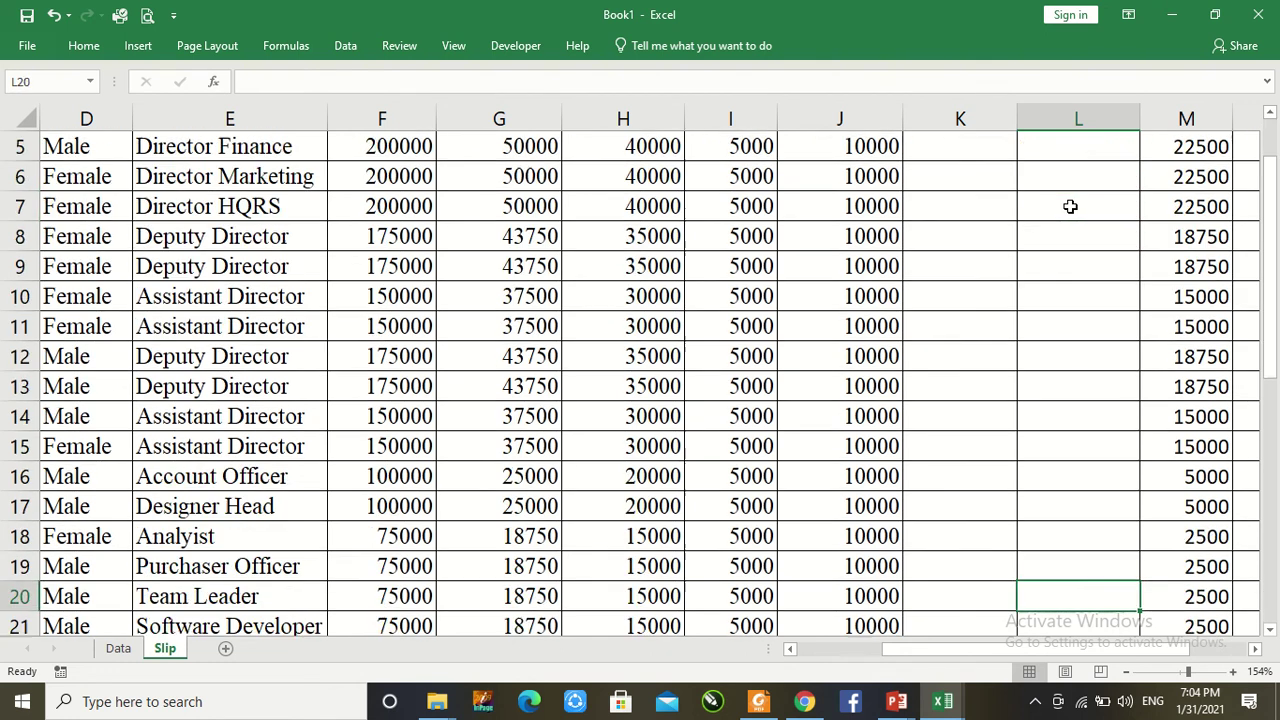
key(Up)
key(Up)
key(Up)
key(Up)
key(Up)
key(Up)
key(Up)
key(Up)
key(Up)
key(Up)
key(Up)
key(Up)
key(Up)
key(Up)
key(Up)
key(Up)
key(Up)
key(Up)
key(Up)
key(Up)
key(Up)
key(Up)
key(Up)
key(Up)
key(Up)
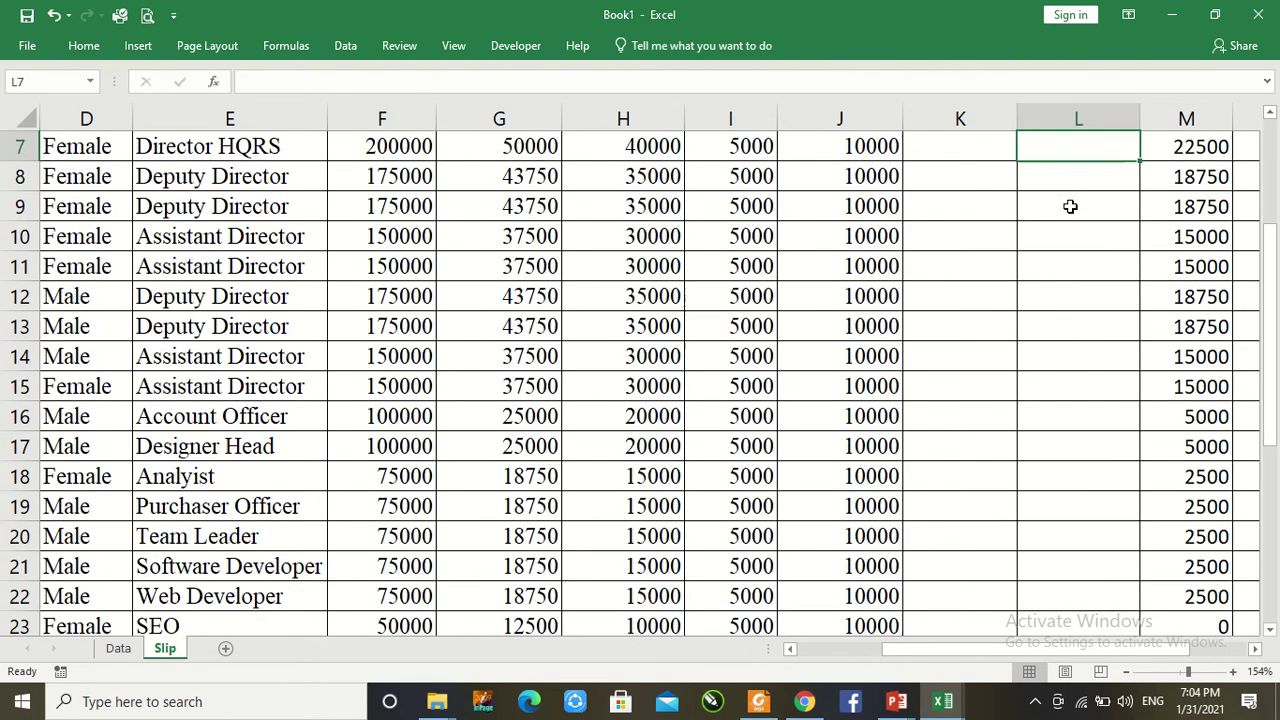
key(Down)
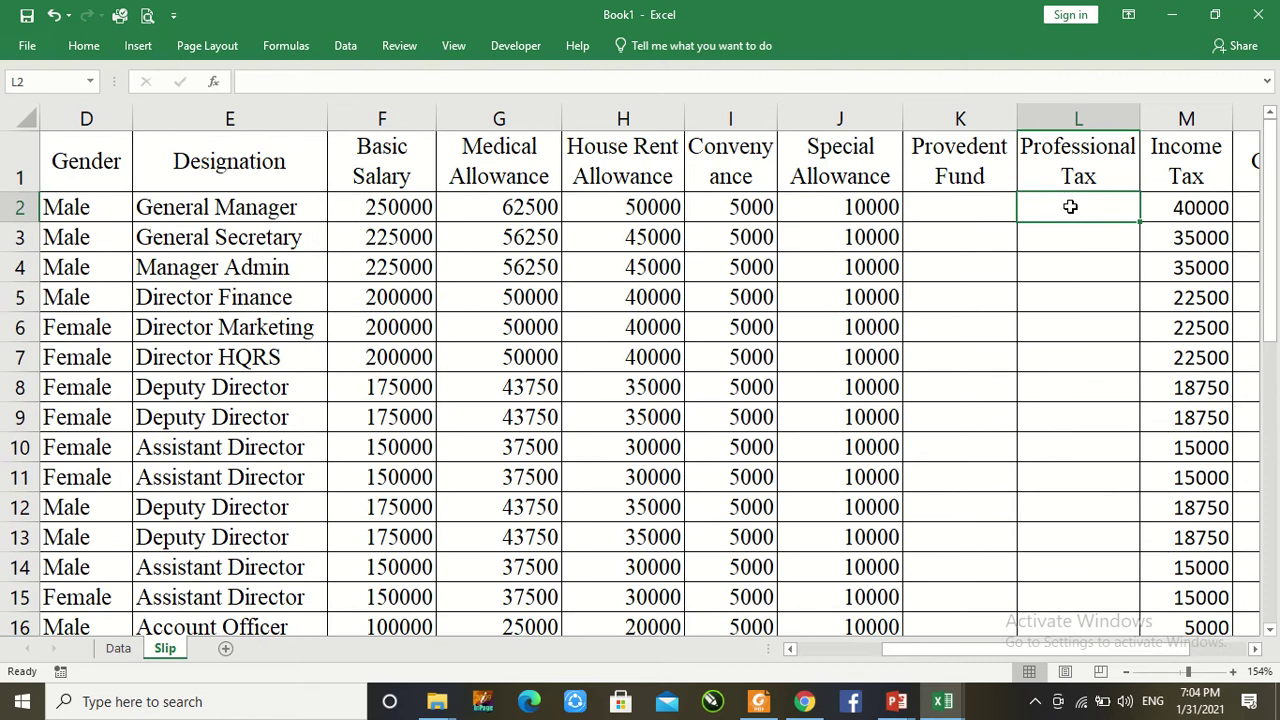
Step: Enter a Professional Tax of 5000 in L2 and fill it down to L17
text(5000)
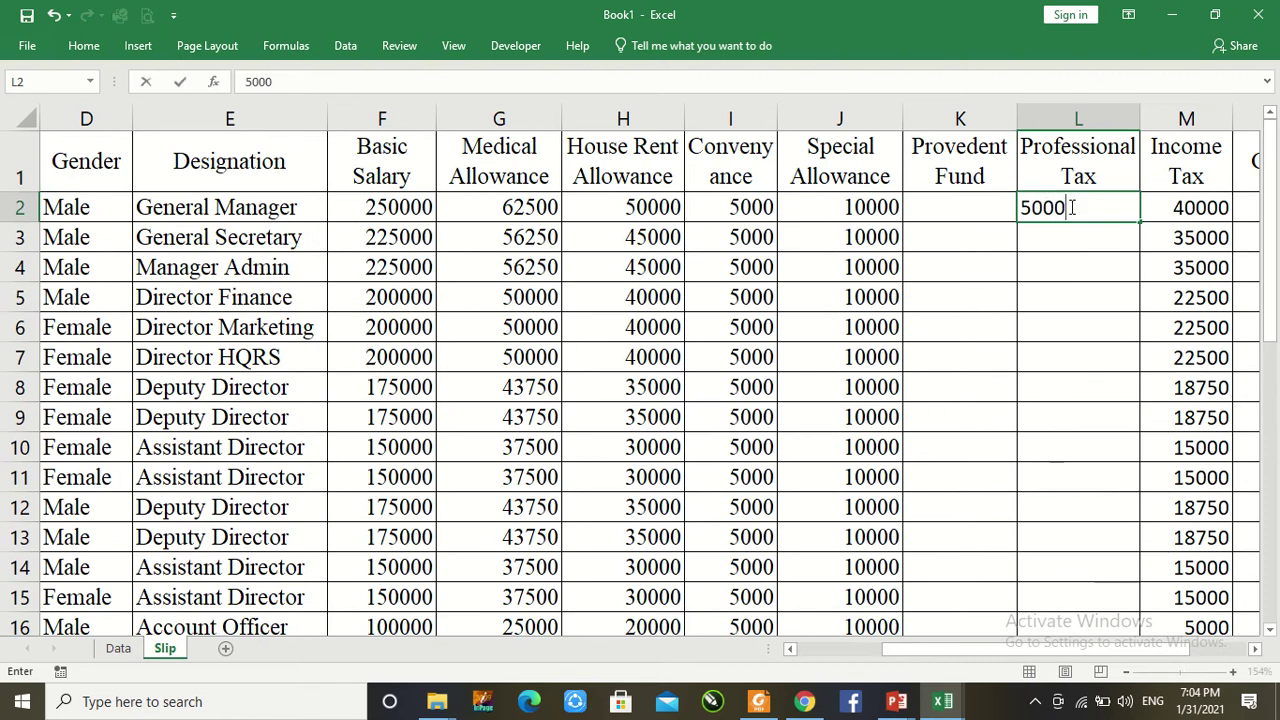
key(Return)
key(Up)
key(shift+Down)
key(shift+Down)
key(shift+Down)
key(shift+Down)
key(shift+Down)
key(shift+Down)
key(shift+Down)
key(shift+Down)
key(shift+Down)
key(shift+Down)
key(shift+Down)
key(shift+Down)
key(shift+Down)
key(shift+Down)
key(shift+Down)
key(shift+Down)
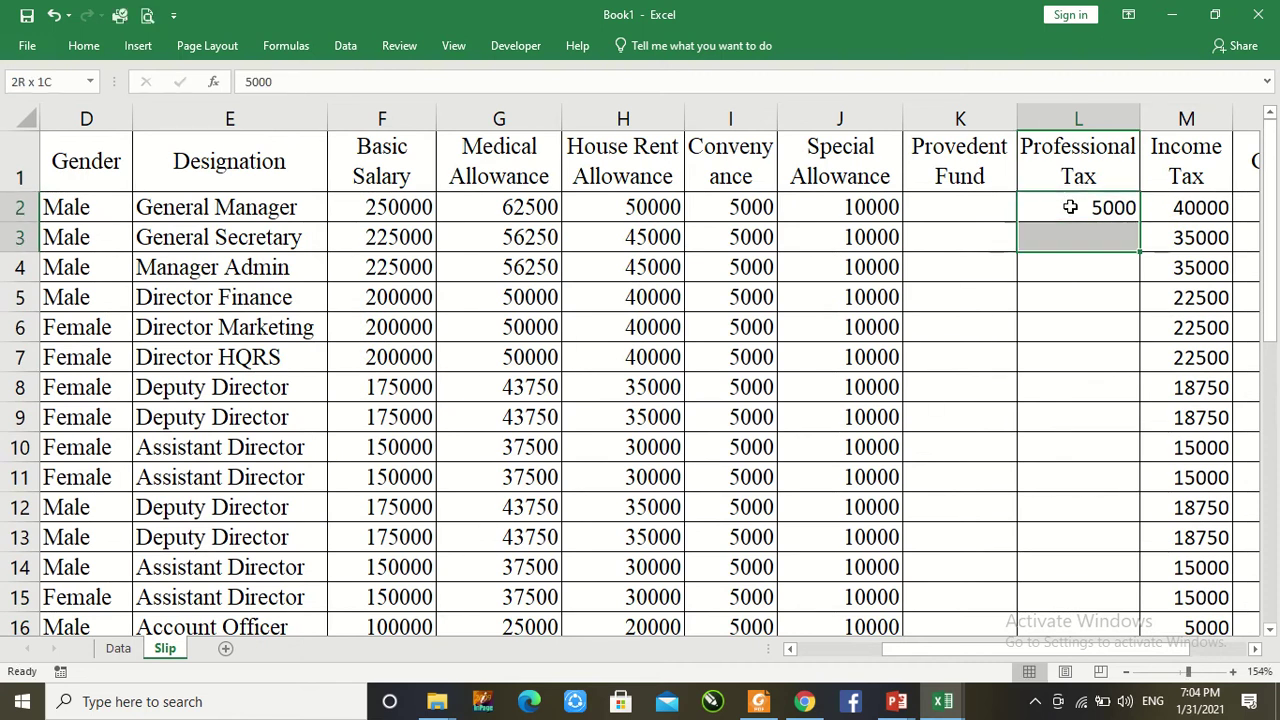
key(shift+Up)
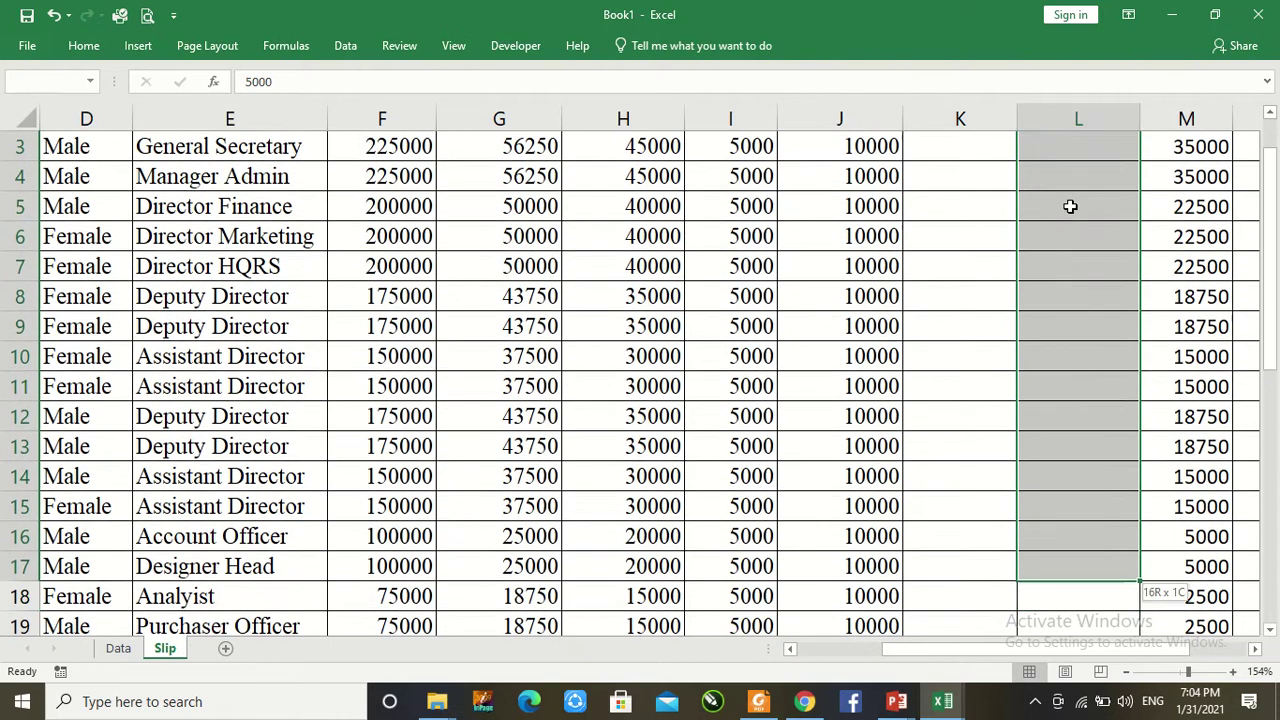
key(ctrl+d)
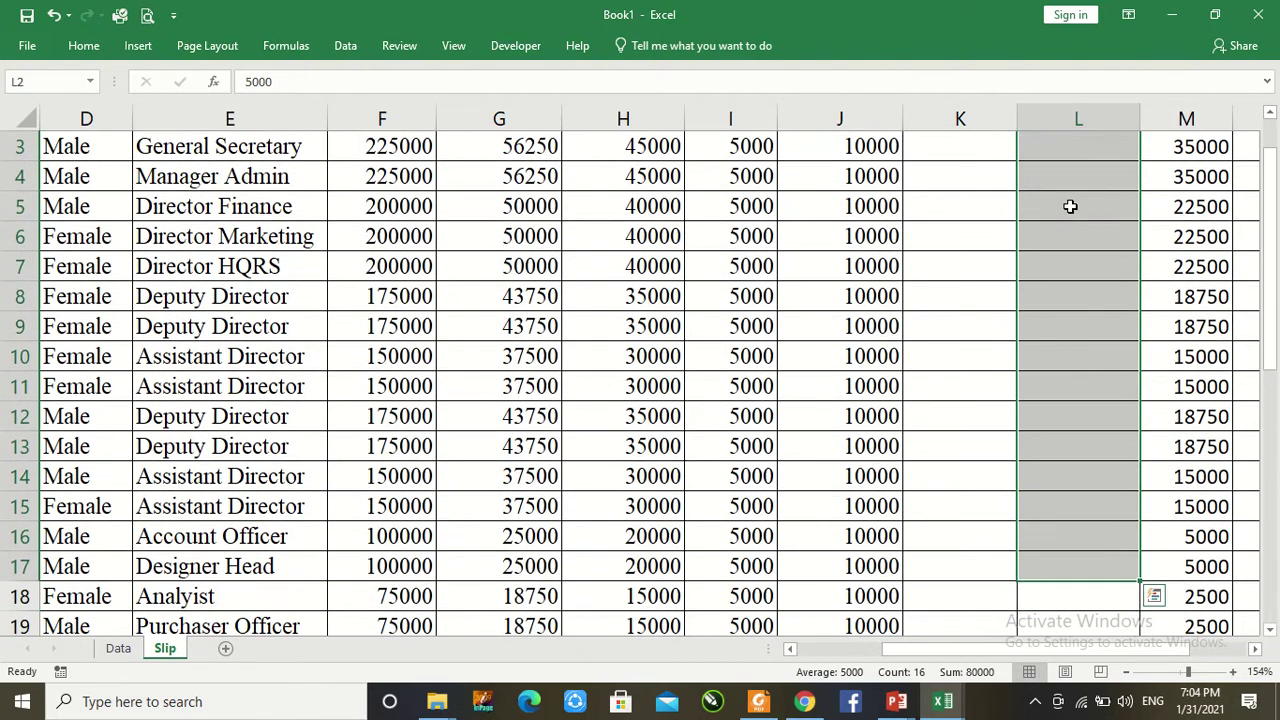
Step: Enter a Provedent Fund amount of 8000 in K2 and fill it down to K17
key(Left)
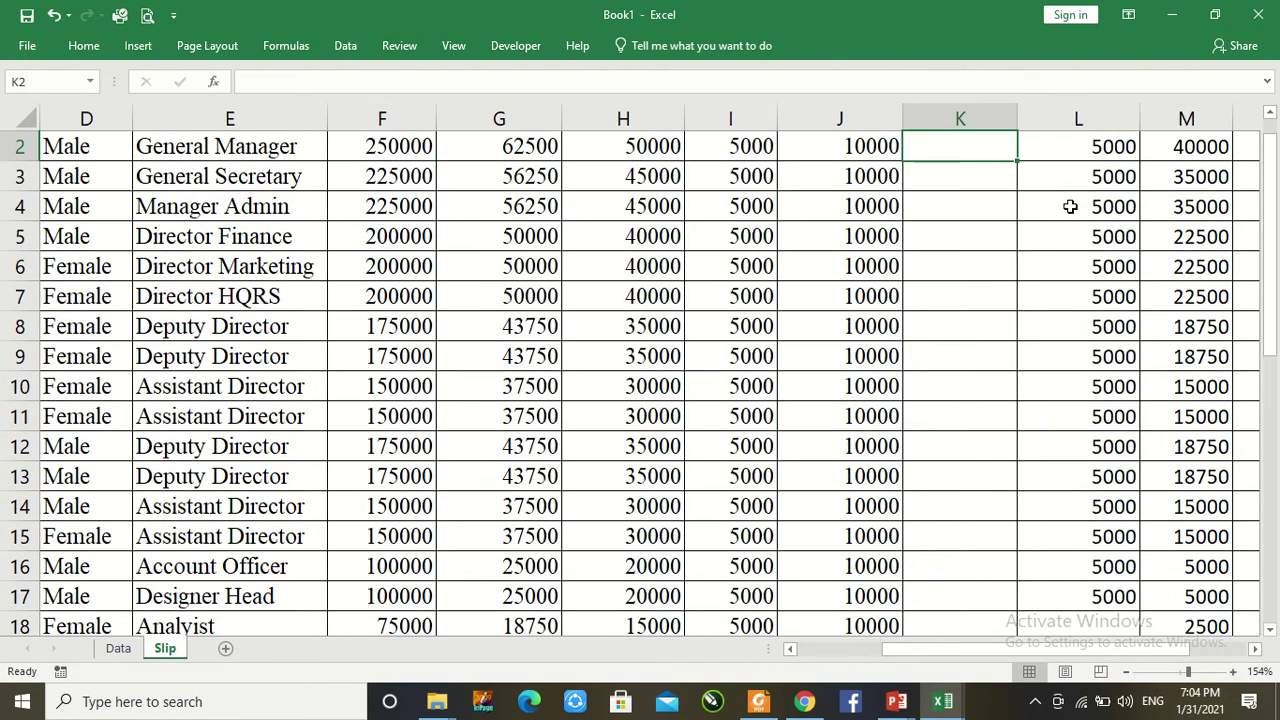
key(Up)
key(Down)
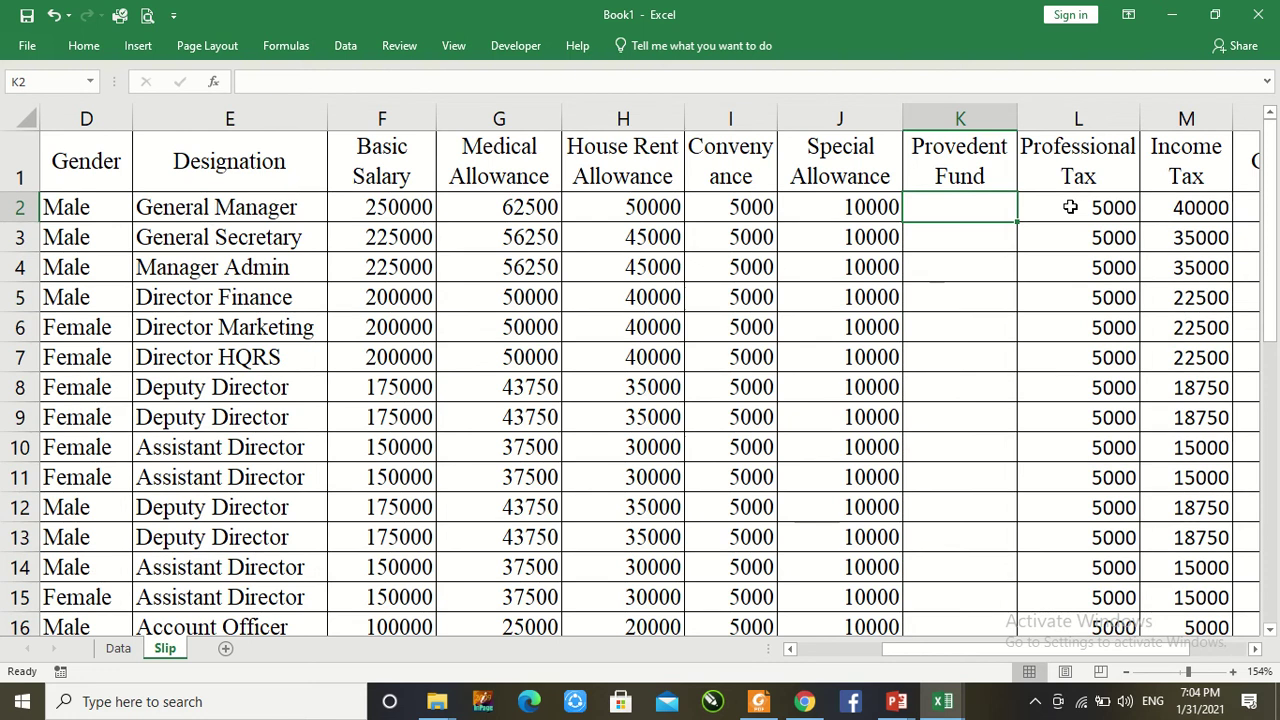
key(F2)
text(8000)
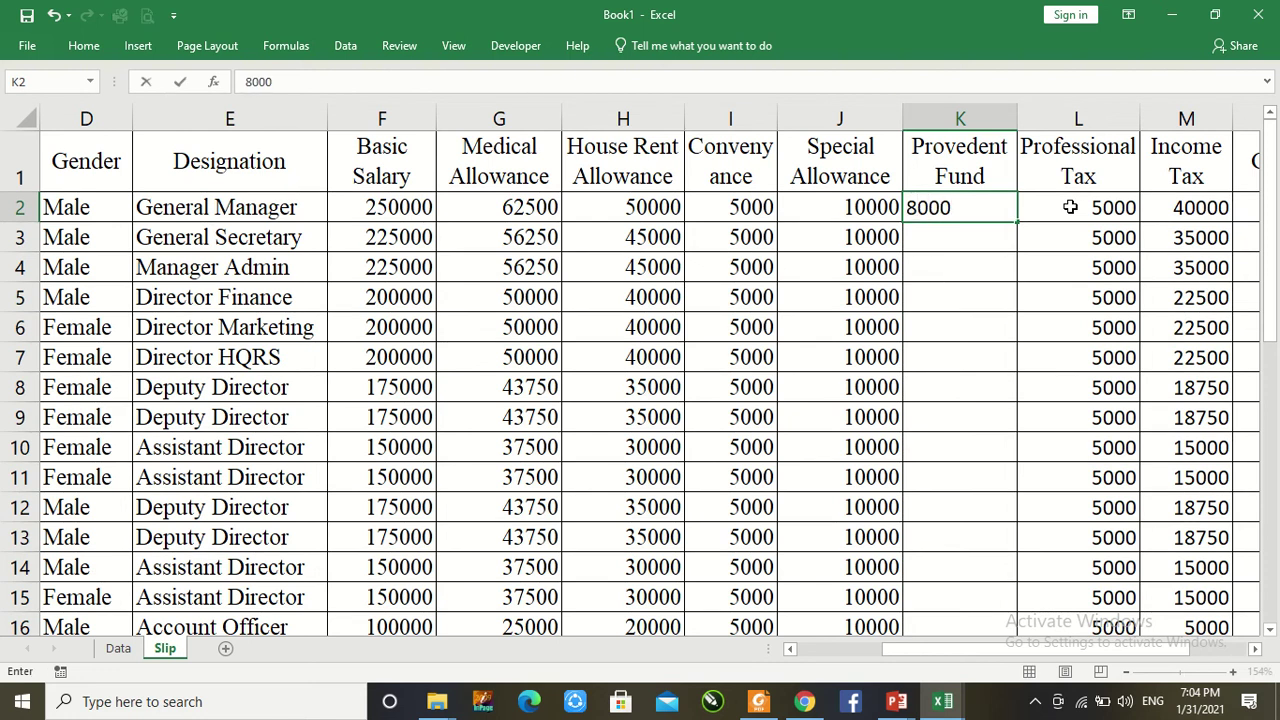
key(Return)
key(Up)
key(shift+Down)
key(shift+Down)
key(shift+Down)
key(shift+Down)
key(shift+Down)
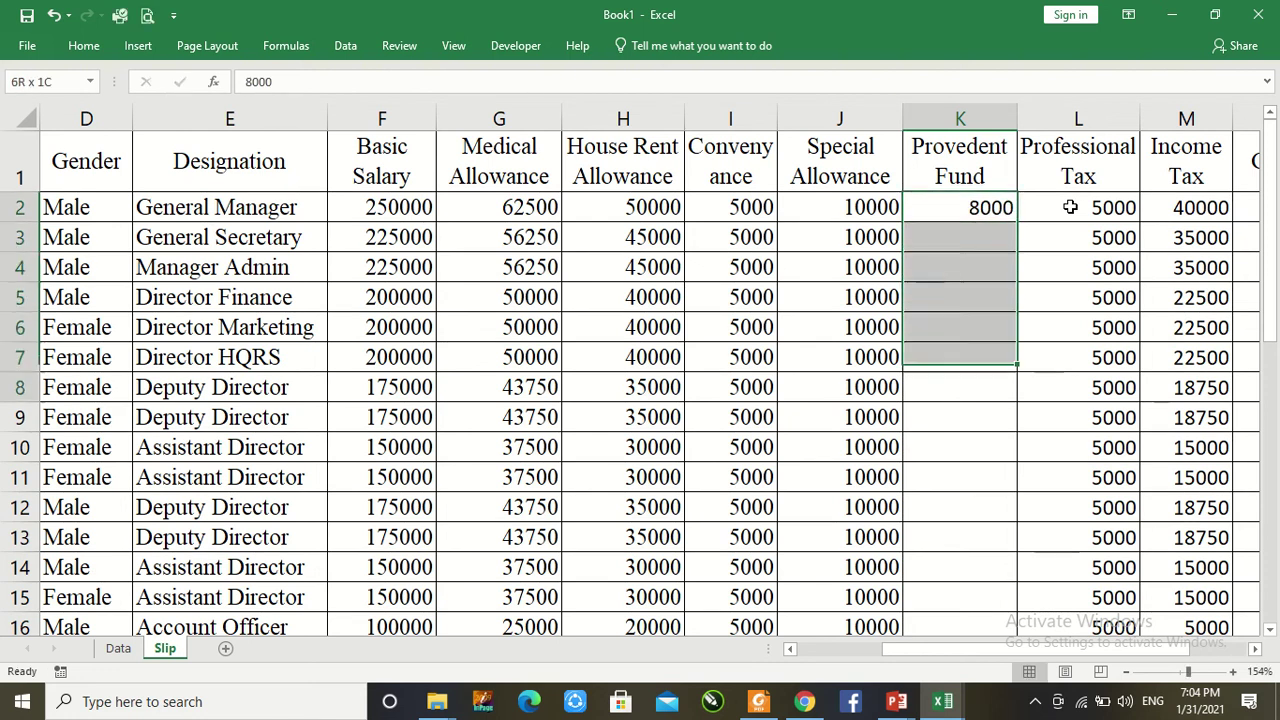
key(shift+Down)
key(shift+Down)
key(shift+Down)
key(shift+Down)
key(shift+Down)
key(shift+Down)
key(shift+Down)
key(shift+Down)
key(shift+Down)
key(shift+Down)
key(shift+Down)
key(shift+Down)
key(shift+Down)
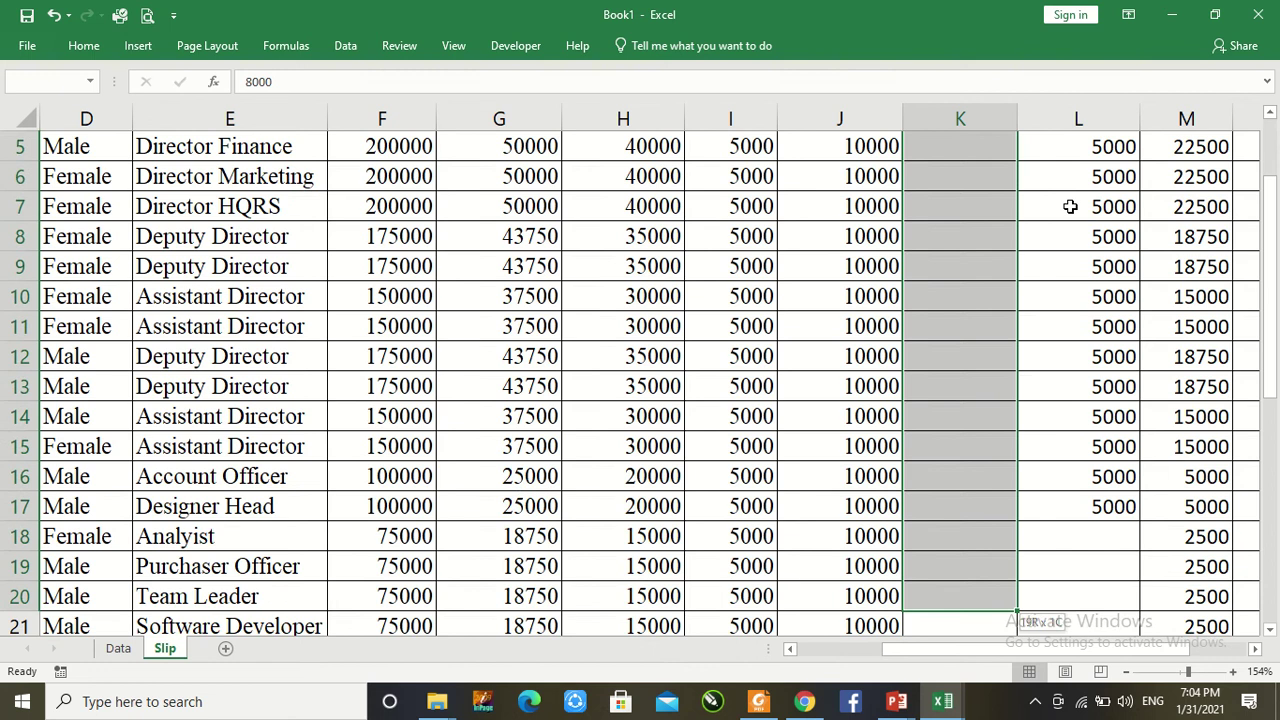
key(shift+Up)
key(shift+Up)
key(shift+Up)
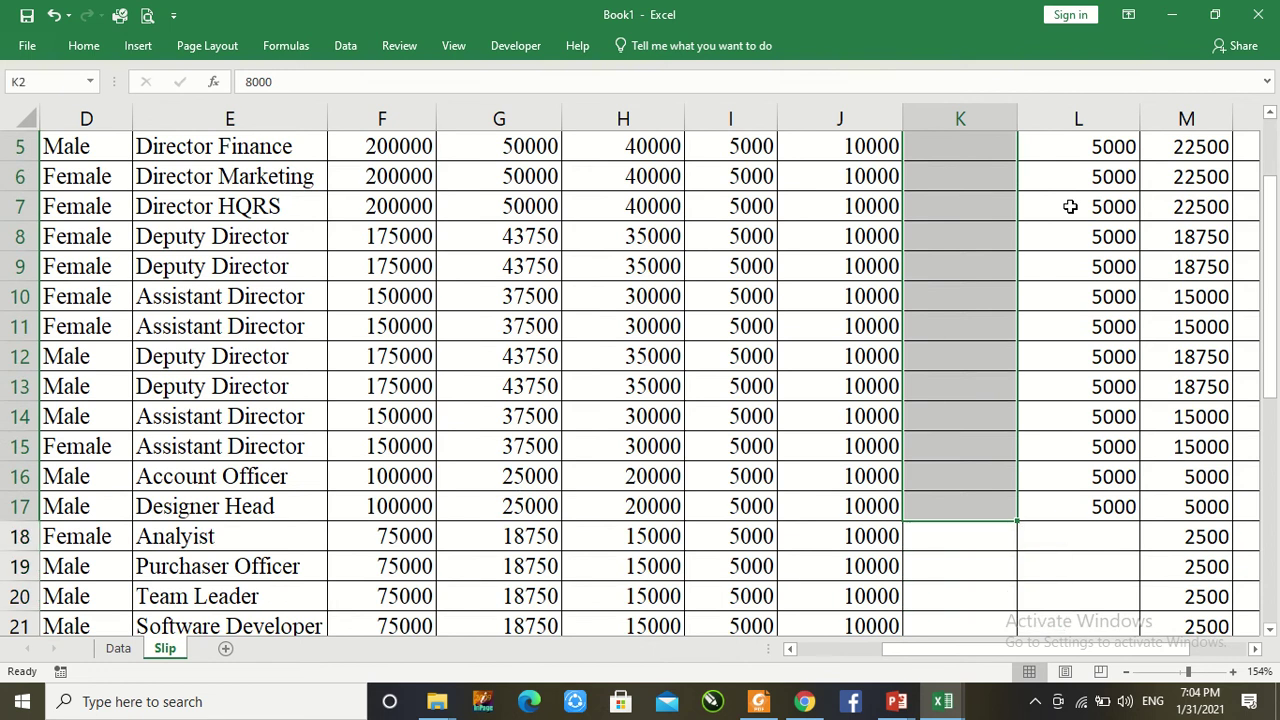
key(ctrl+d)
Step: Enter a Provedent Fund amount of 3000 in K18 and fill it down to the last employee in K33
key(Down)
key(Down)
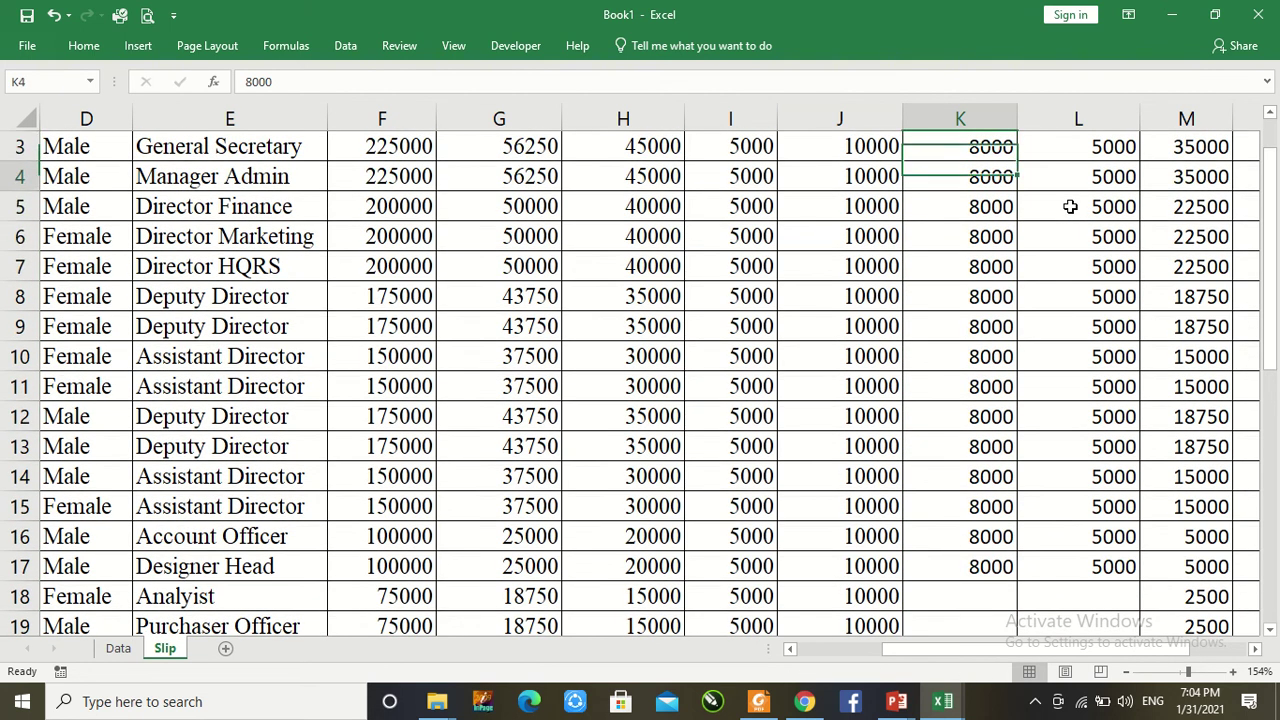
key(Down)
key(Down)
key(Down)
key(Down)
key(Down)
key(Down)
key(Down)
key(Down)
key(Down)
key(Down)
key(Down)
key(Down)
key(Down)
key(Down)
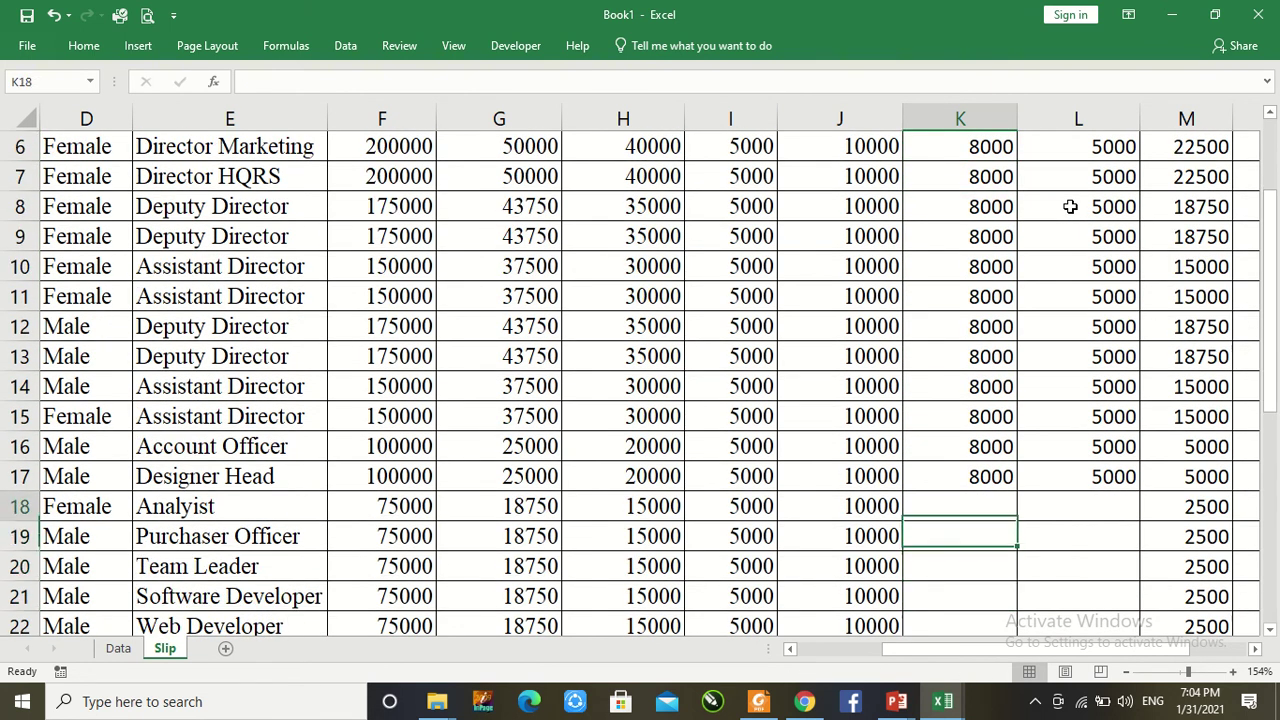
text(3000)
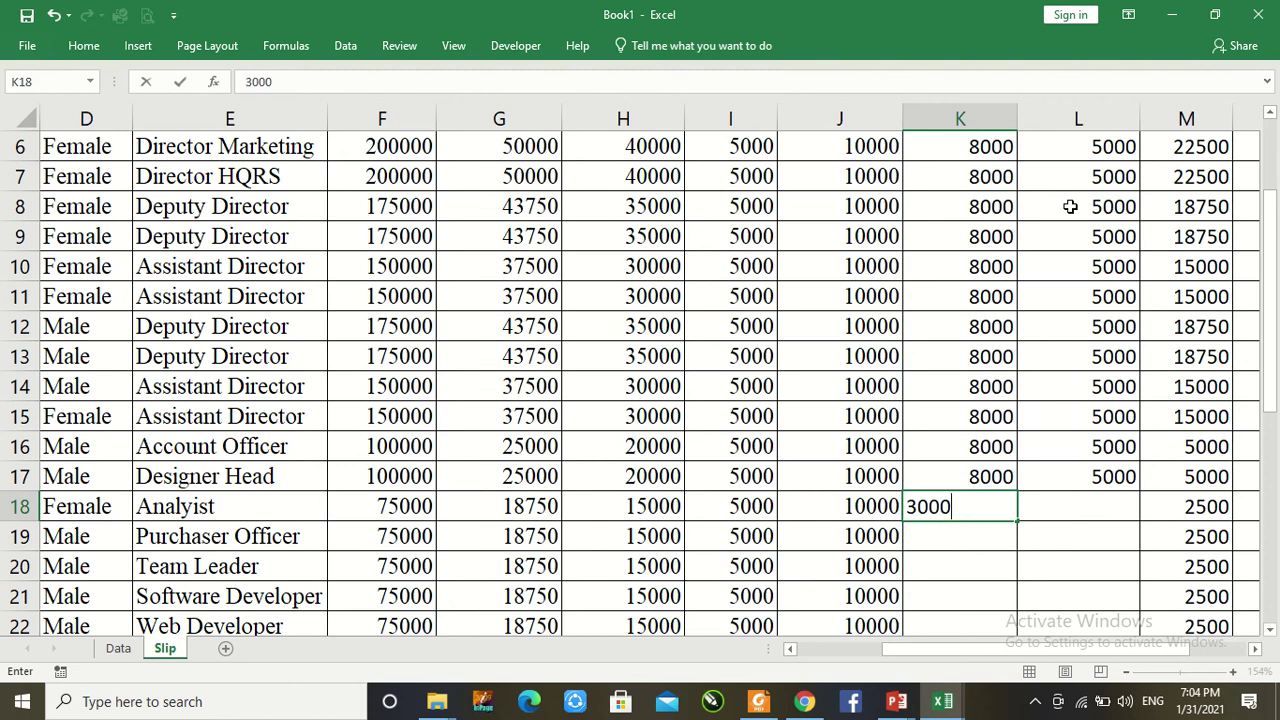
key(Return)
key(Up)
key(shift+Down)
key(shift+Down)
key(shift+Down)
key(shift+Down)
key(shift+Down)
key(shift+Down)
key(shift+Down)
key(shift+Down)
key(shift+Down)
key(shift+Down)
key(shift+Down)
key(shift+Down)
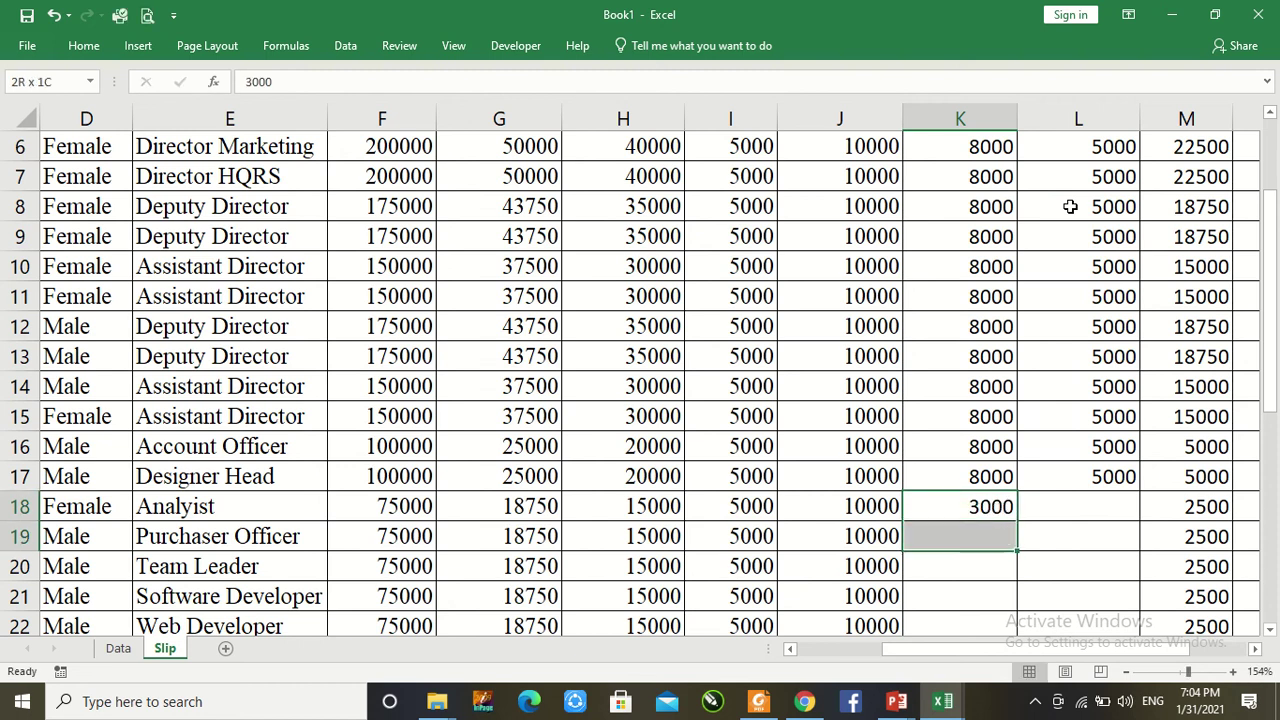
key(shift+Down)
key(shift+Down)
key(shift+Down)
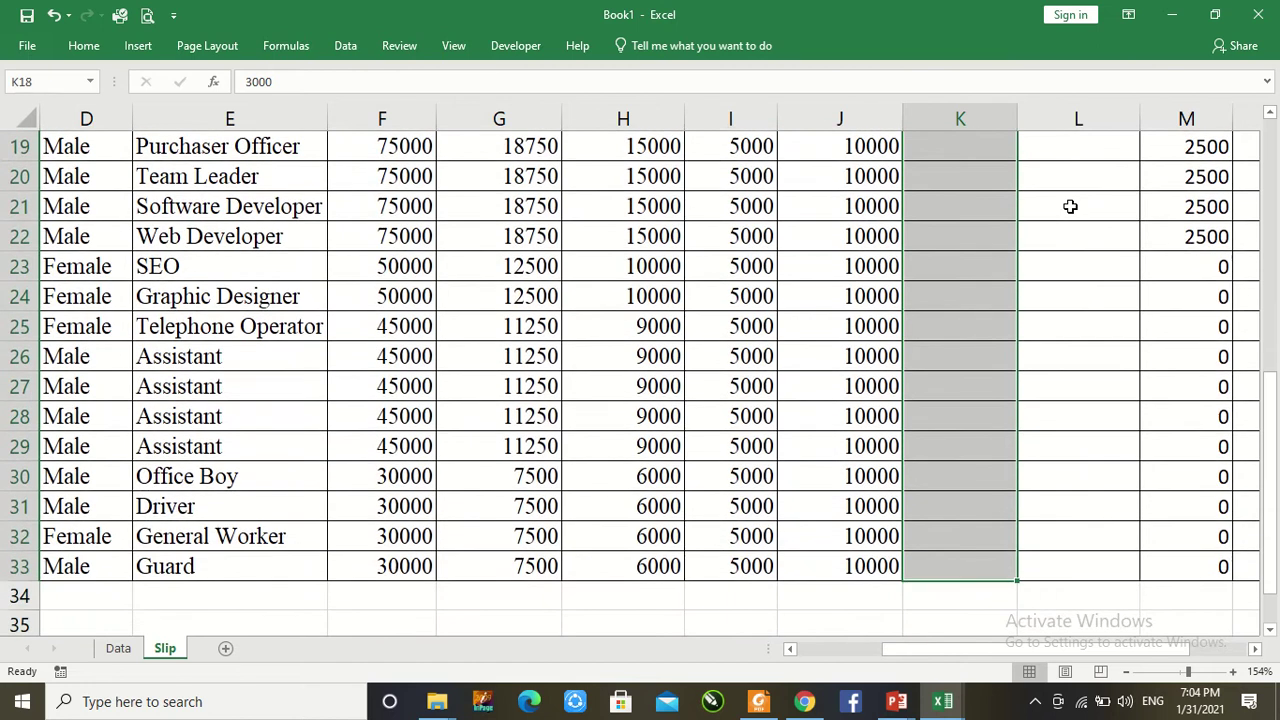
key(ctrl+d)
Step: Look across the employee table from the employee codes to the empty Gross, Net and Date of Joining columns
click(1195, 207)
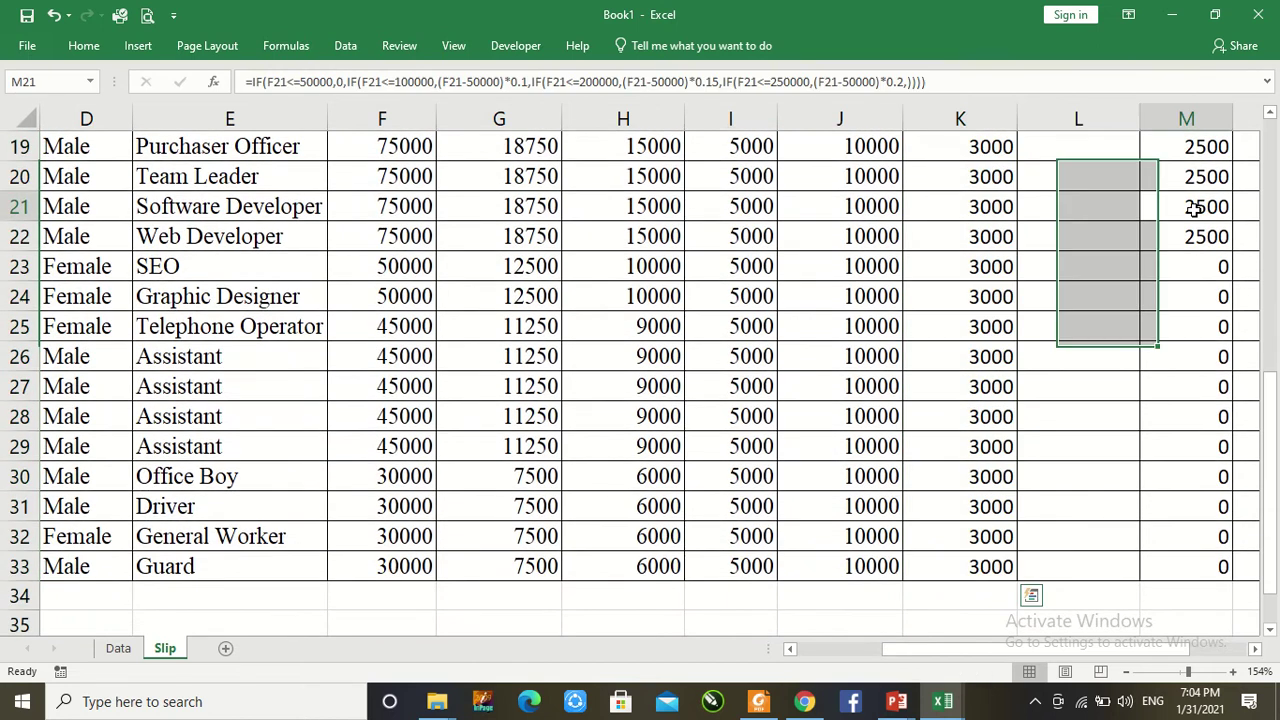
key(Home)
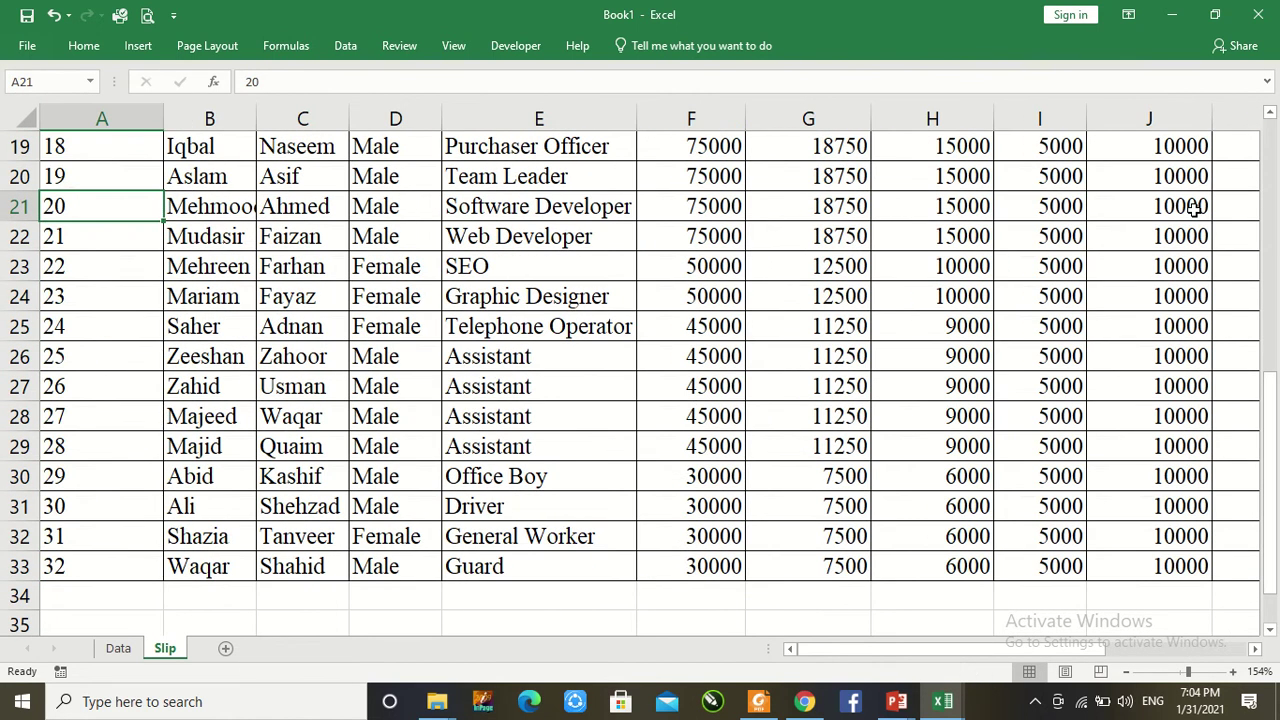
key(ctrl+Home)
key(Right)
key(Right)
key(Right)
key(Right)
key(Right)
key(Right)
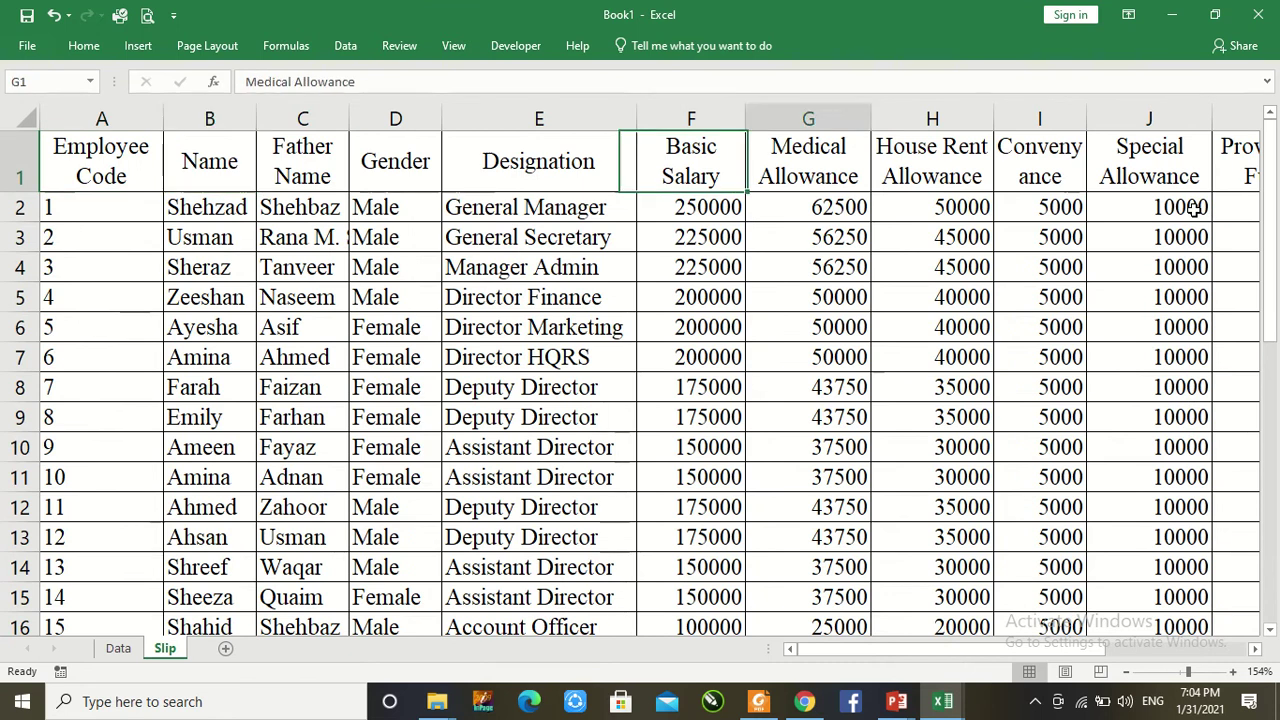
key(Right)
key(Right)
key(Right)
key(Right)
key(Right)
key(Right)
key(Right)
key(Right)
key(Right)
key(Right)
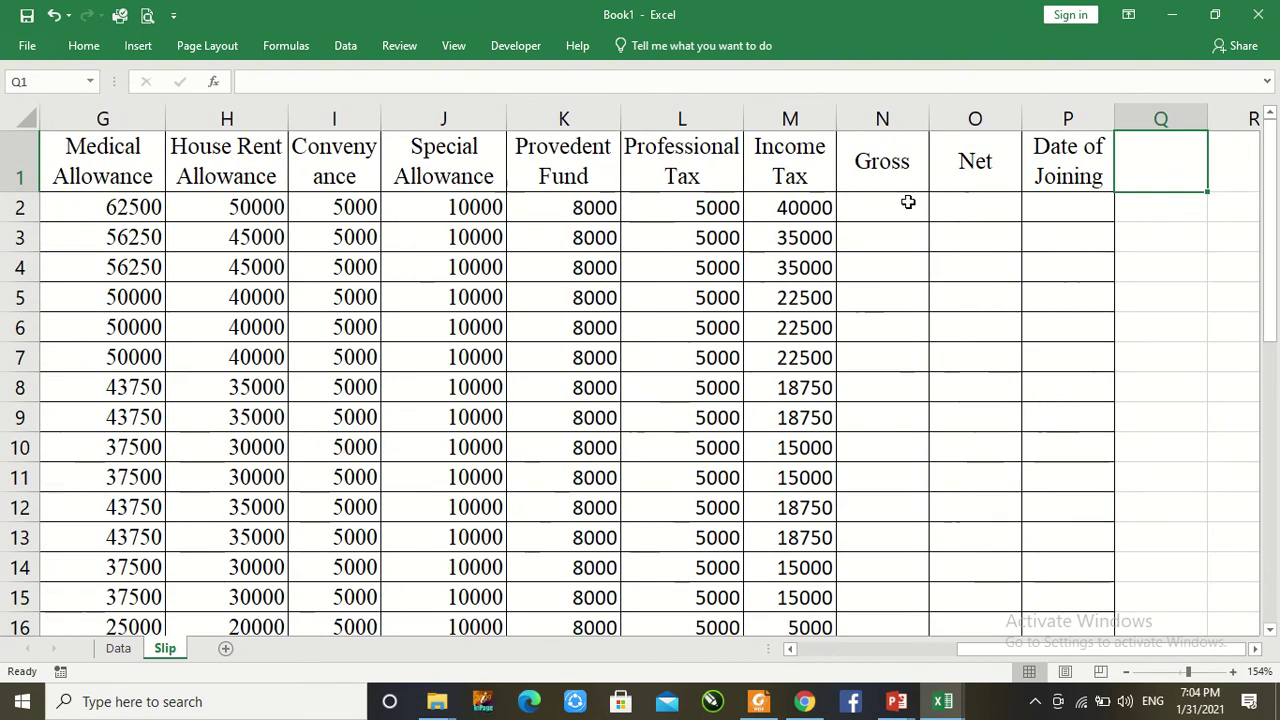
click(971, 206)
click(886, 209)
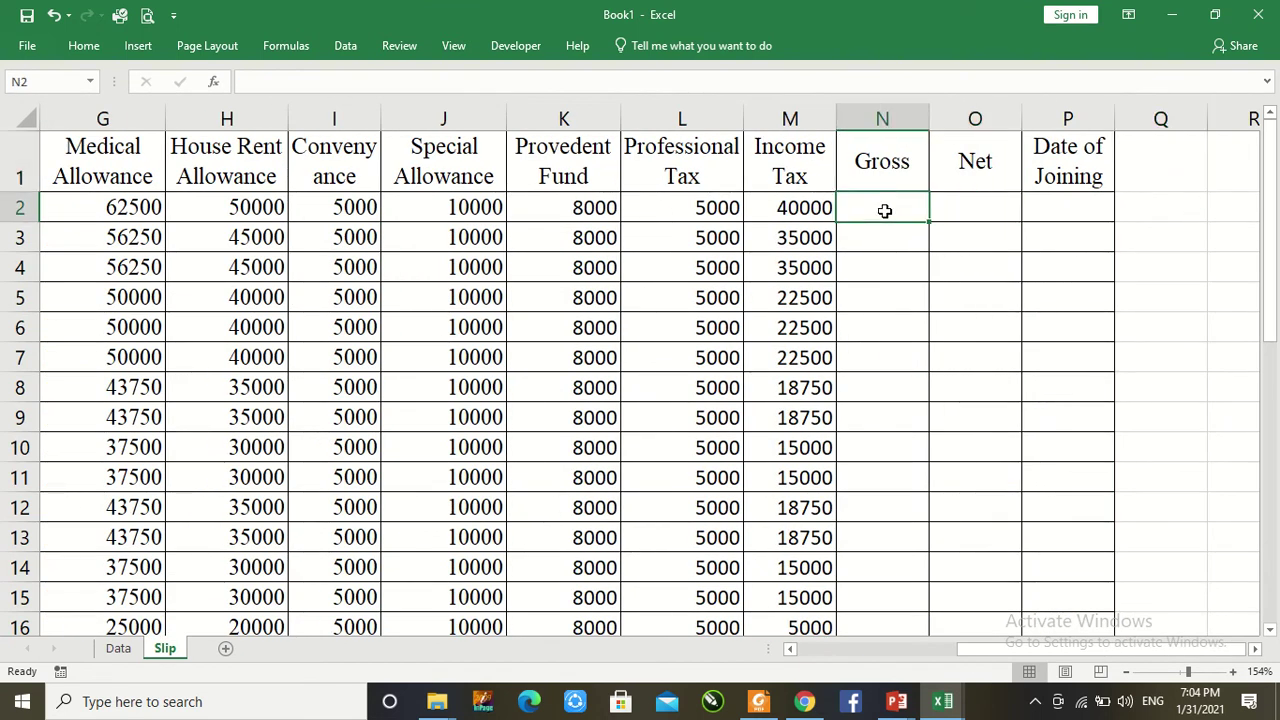
text(=)
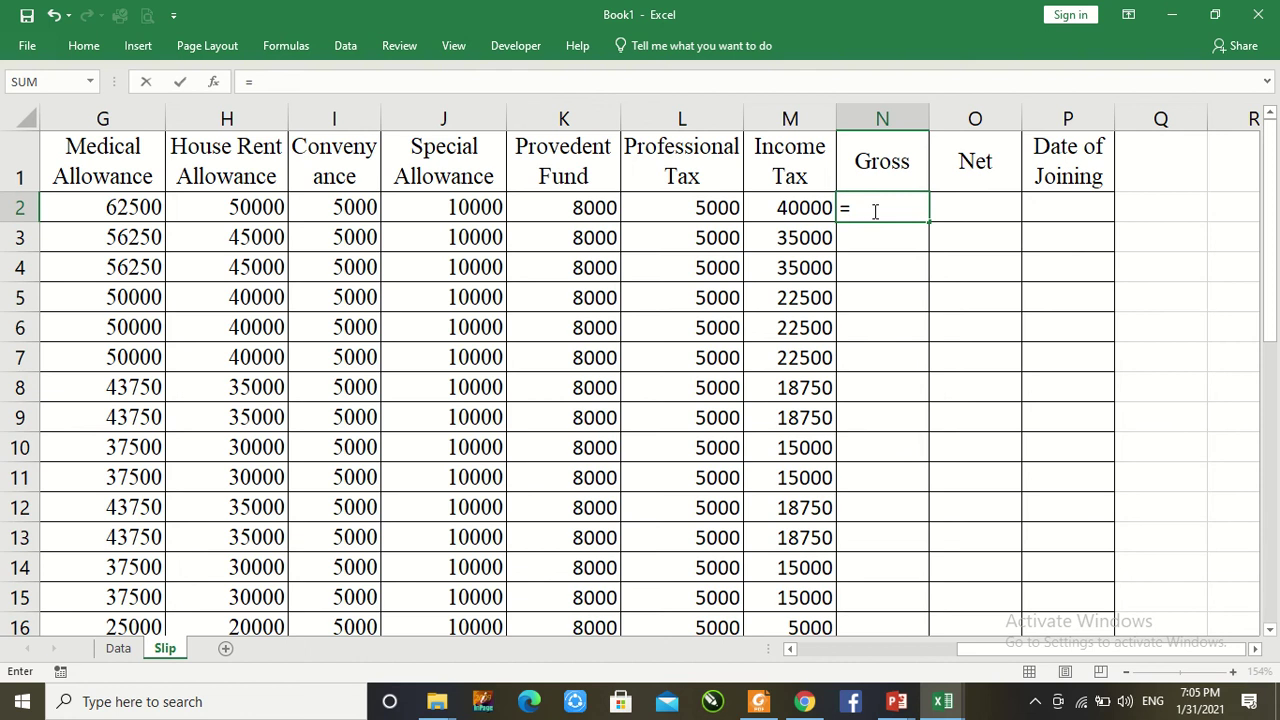
key(shift+Left)
key(Right)
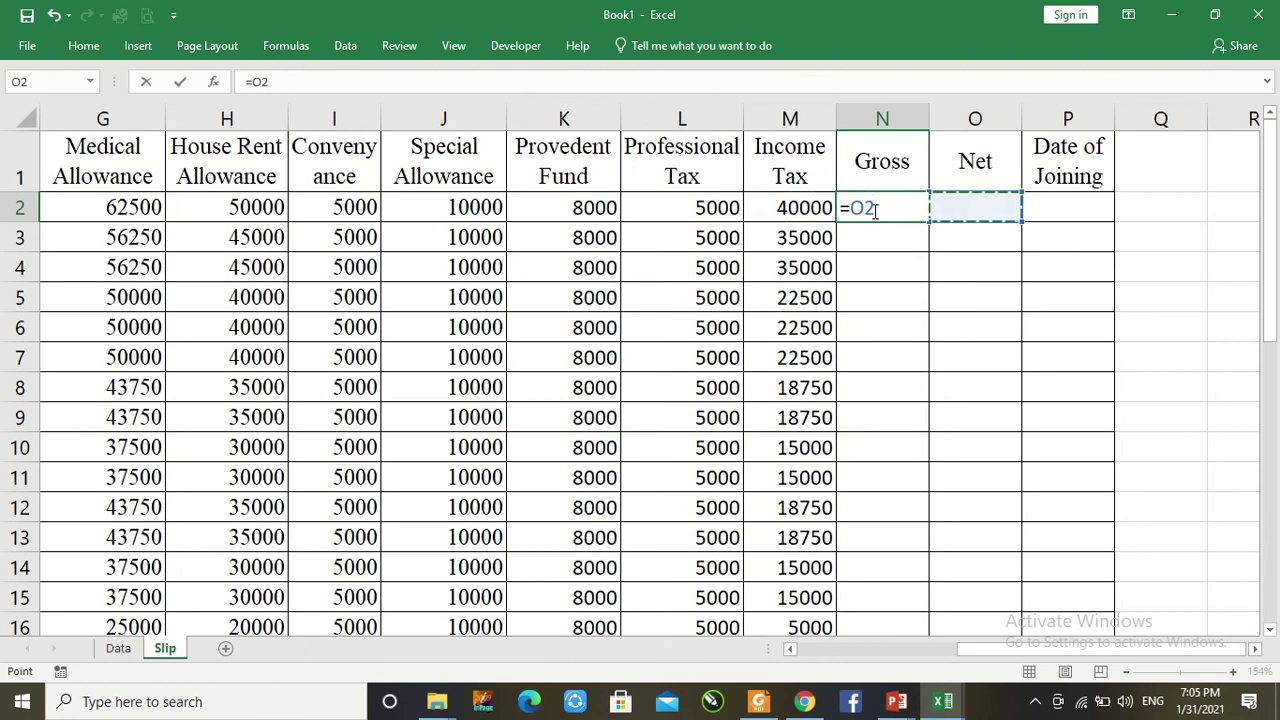
key(Escape)
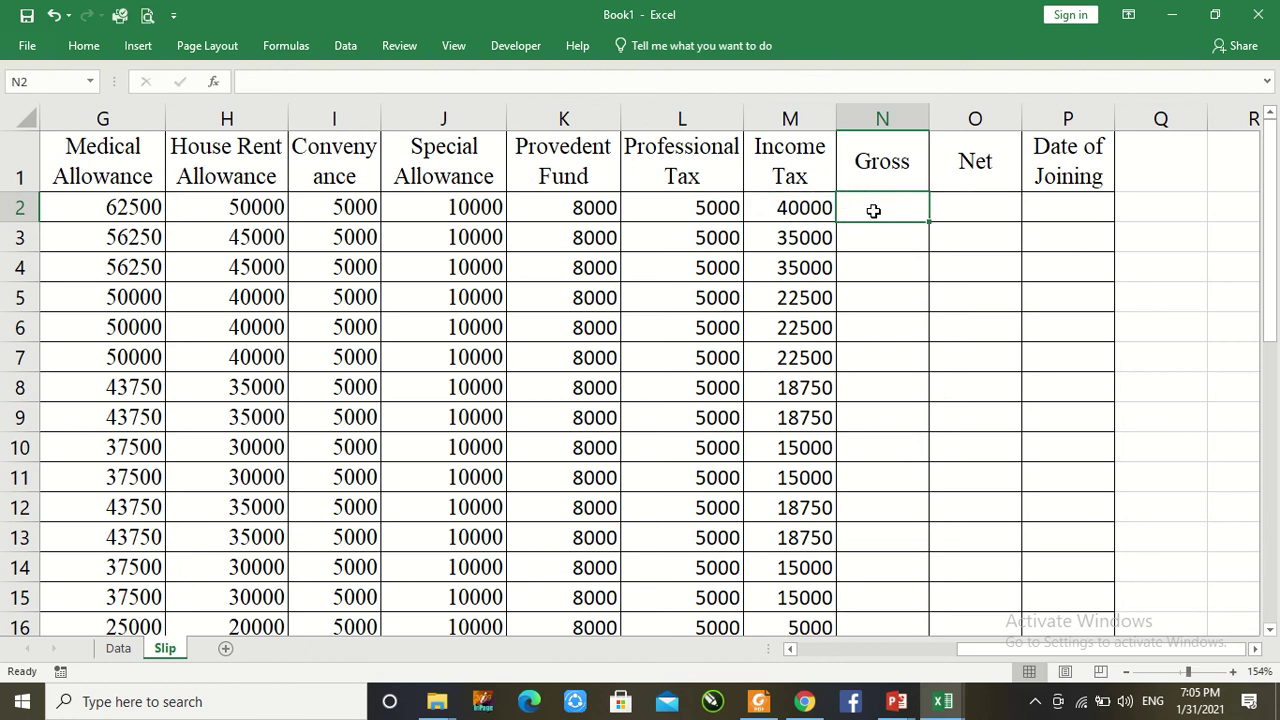
Step: Format the whole Date of Joining column with the 2012-03-14 date type
click(1056, 208)
click(1072, 118)
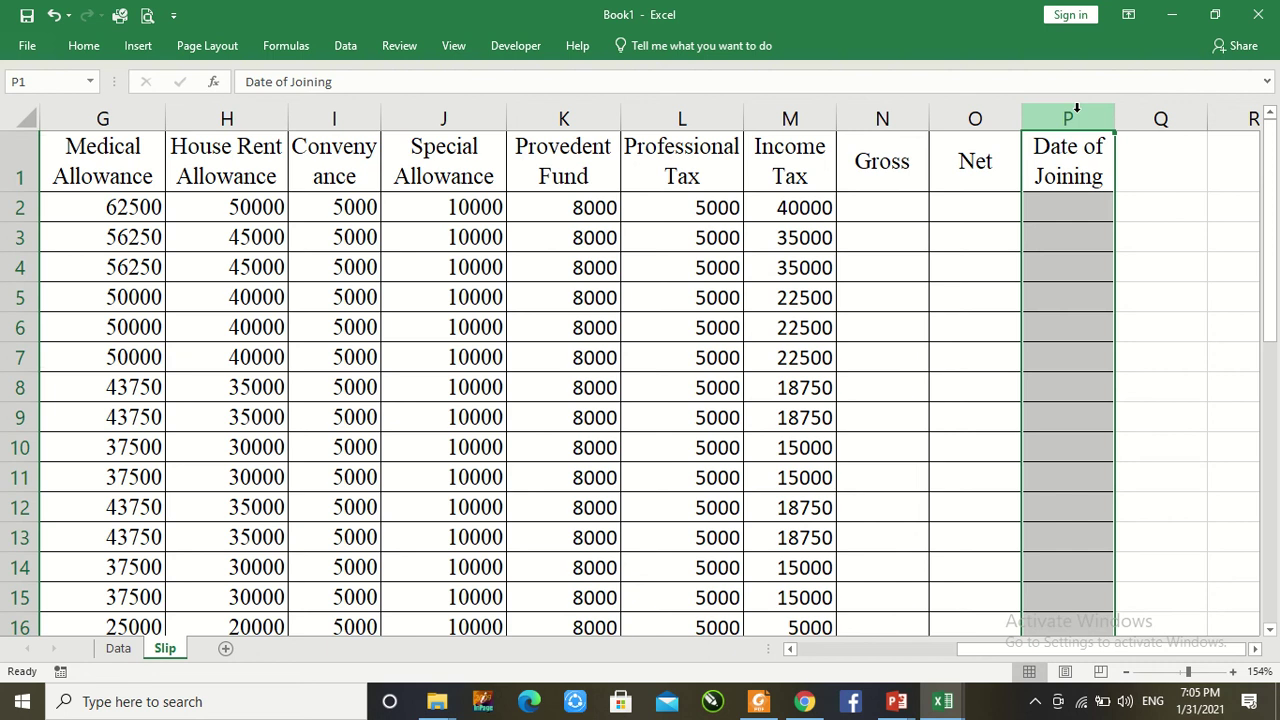
click(84, 45)
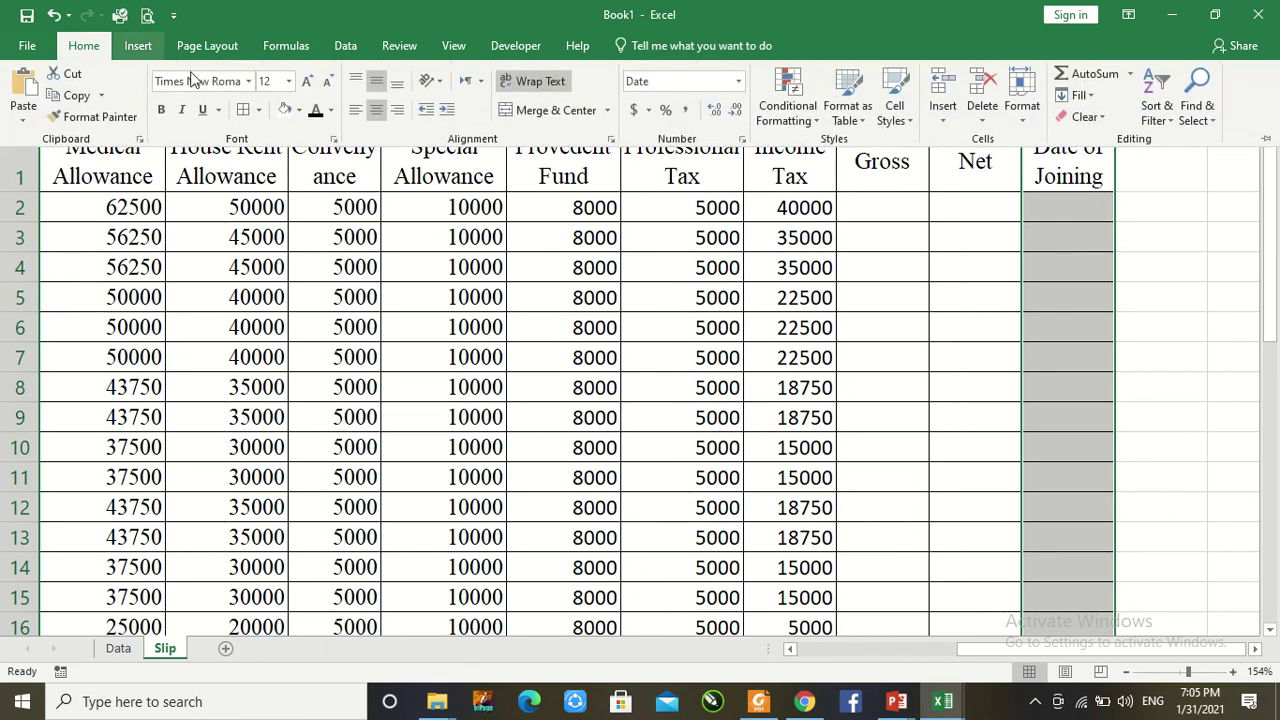
click(739, 81)
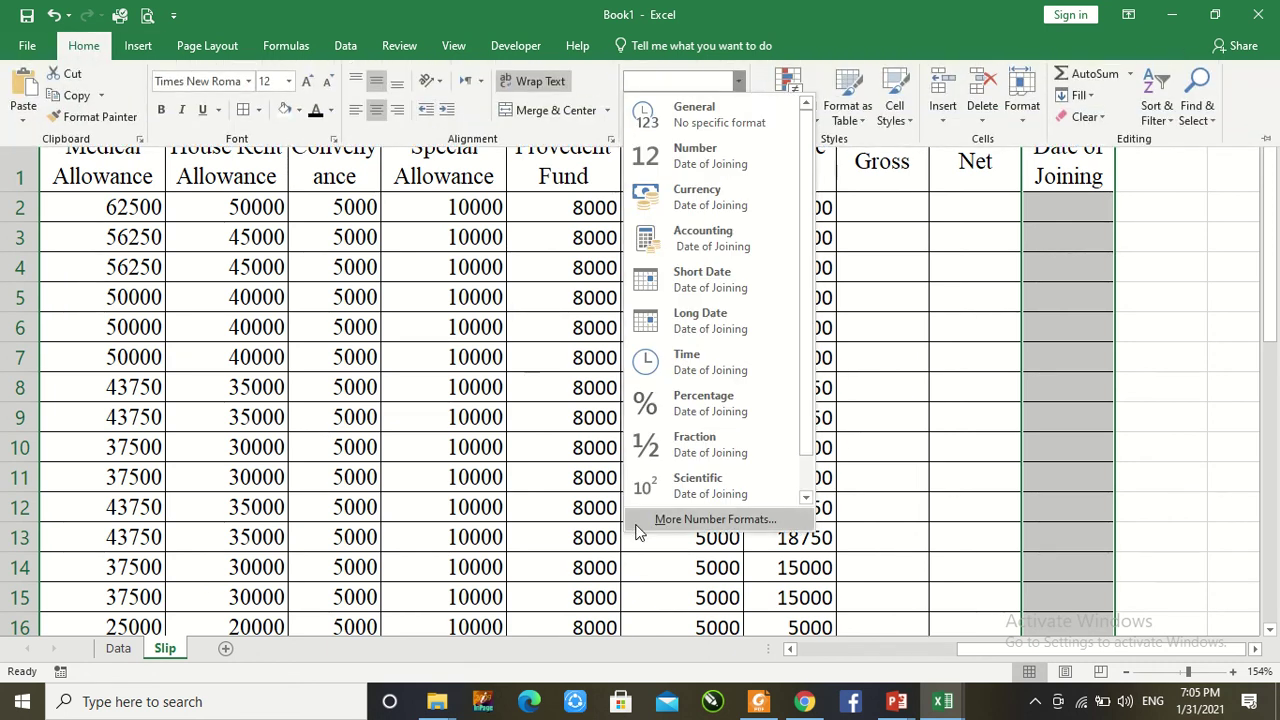
click(714, 519)
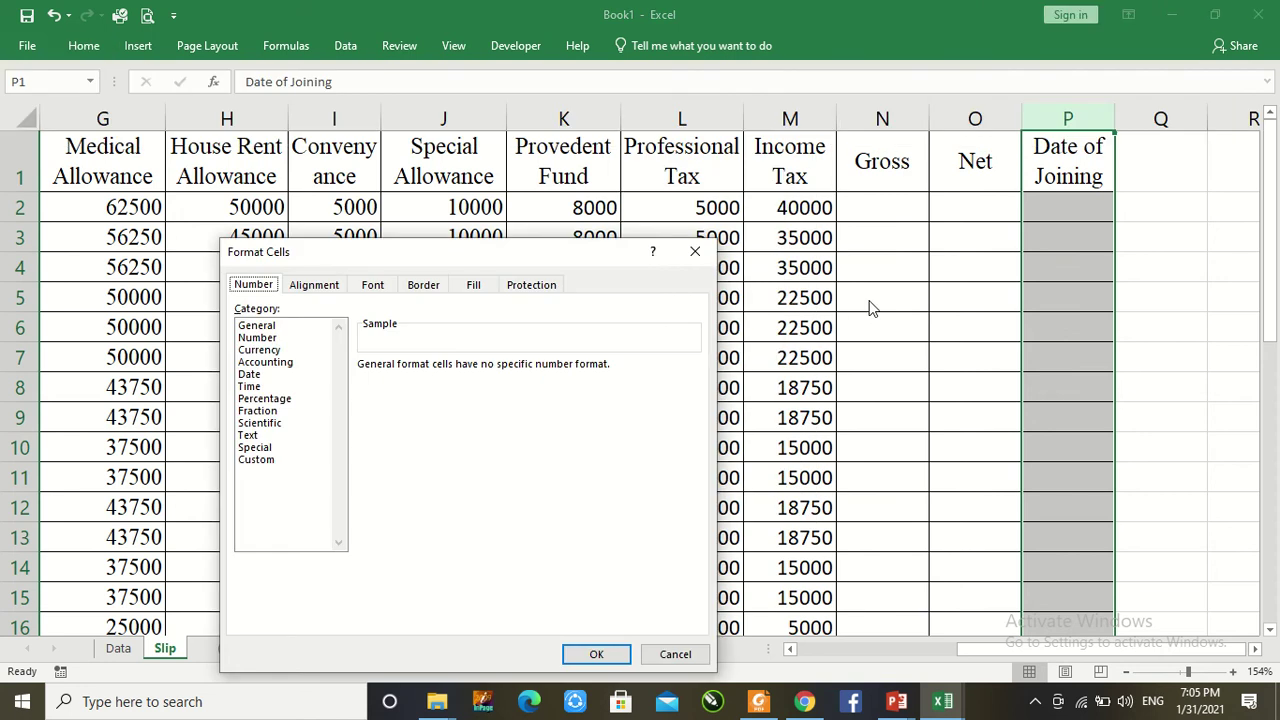
click(257, 461)
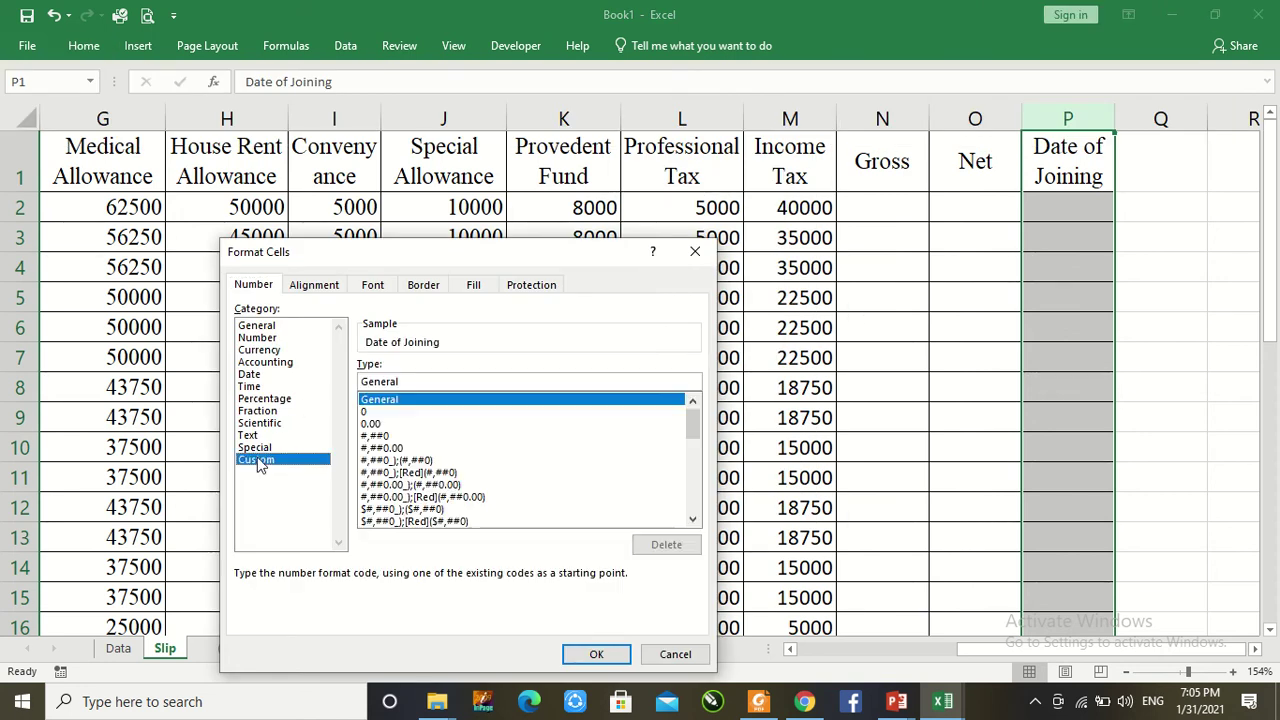
click(250, 375)
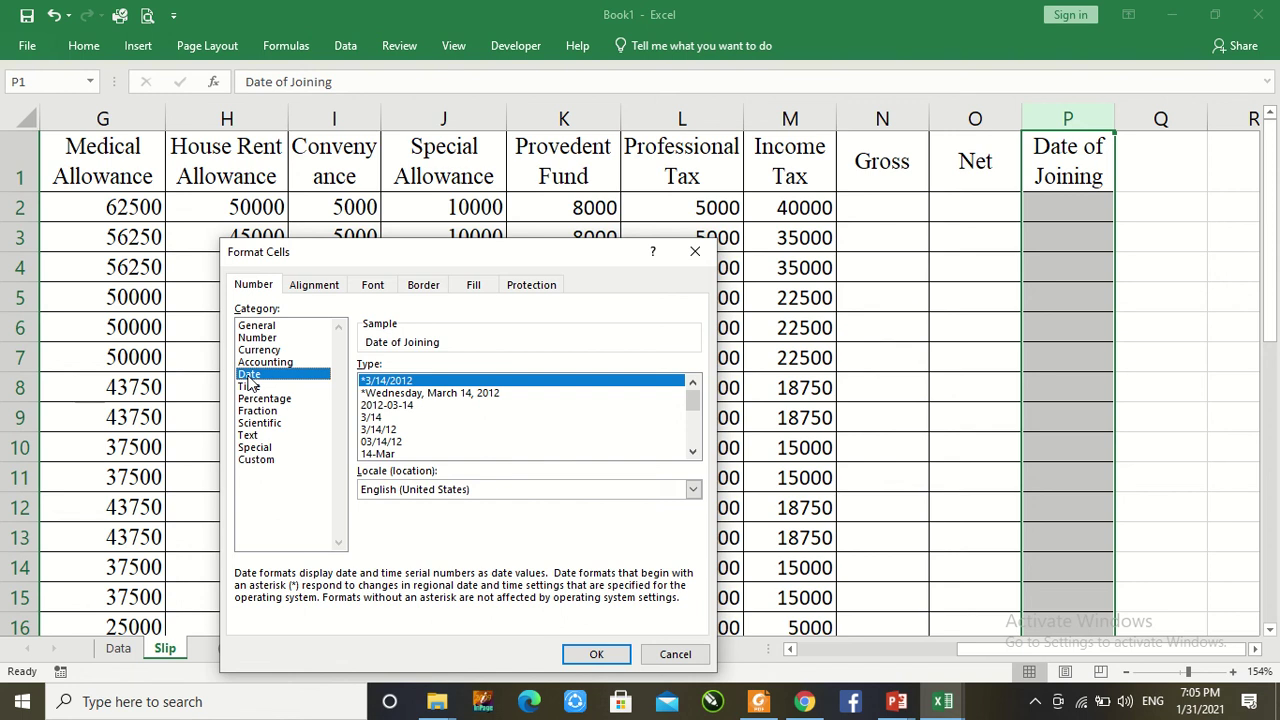
click(400, 407)
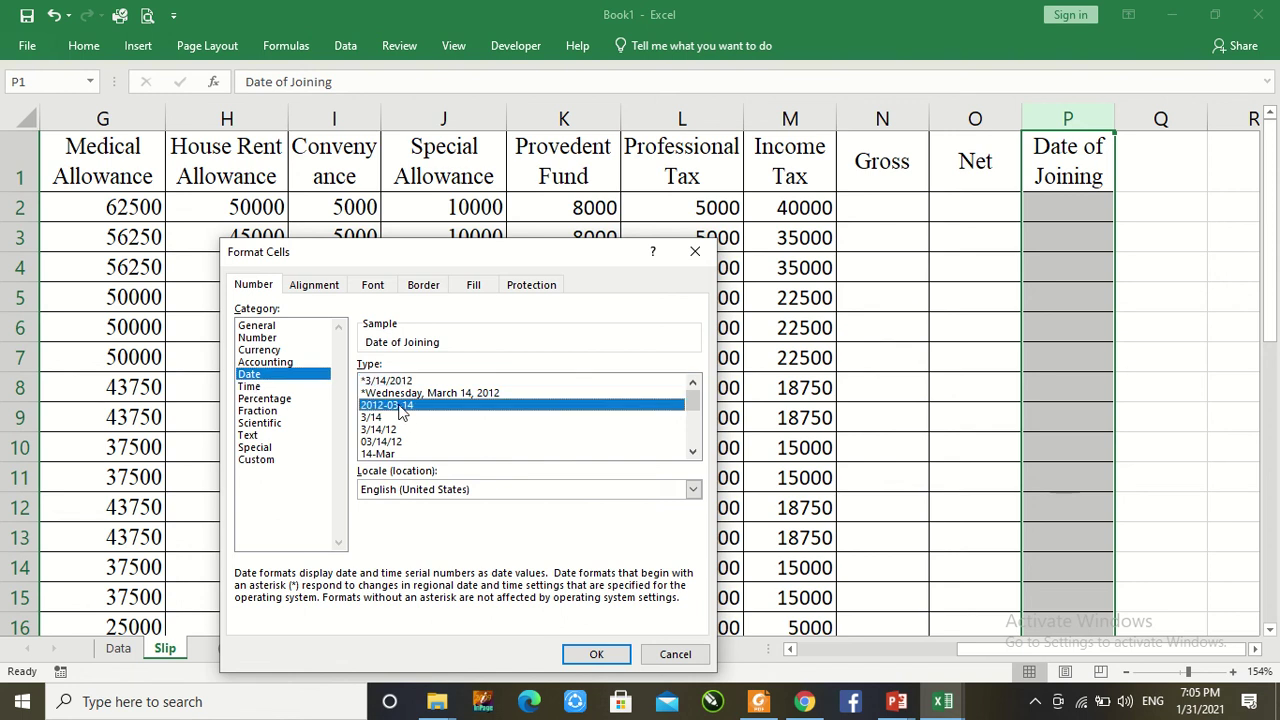
click(592, 655)
Step: Enter the joining dates 23-1-204 in P2 and 21-6-2012 in P3
click(1068, 217)
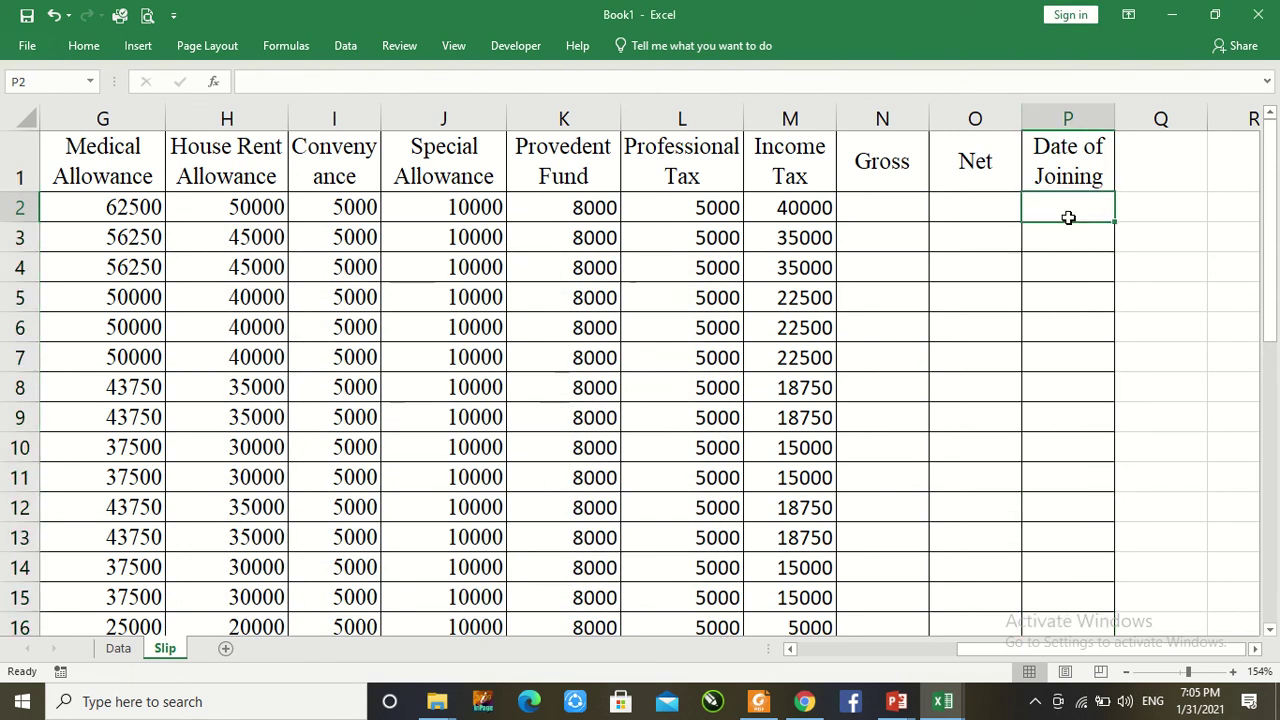
text(23)
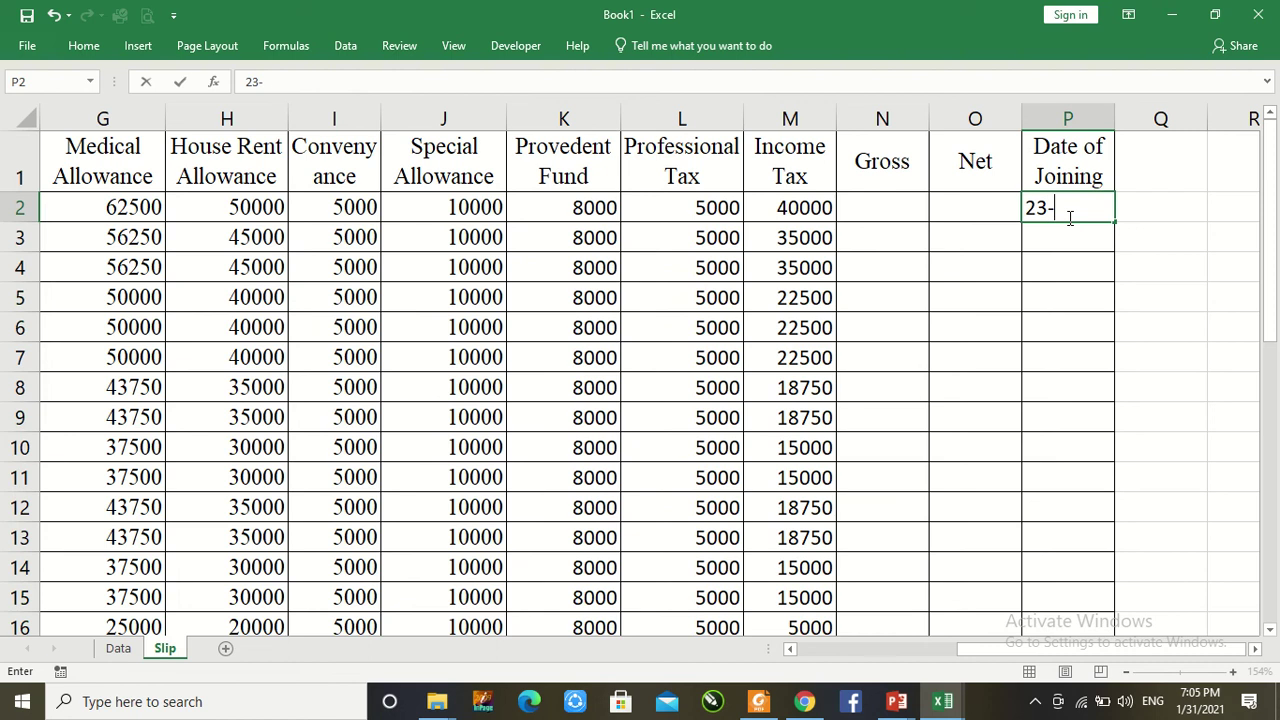
text(-1-204)
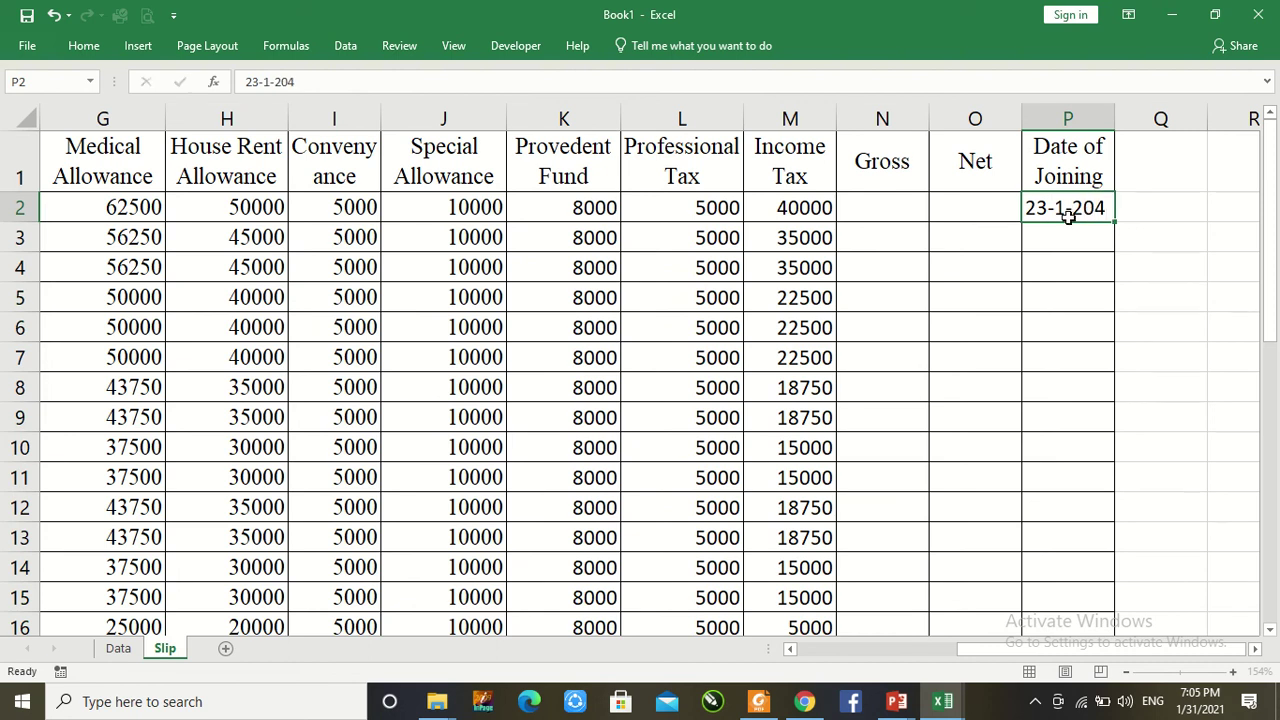
key(Return)
text(21)
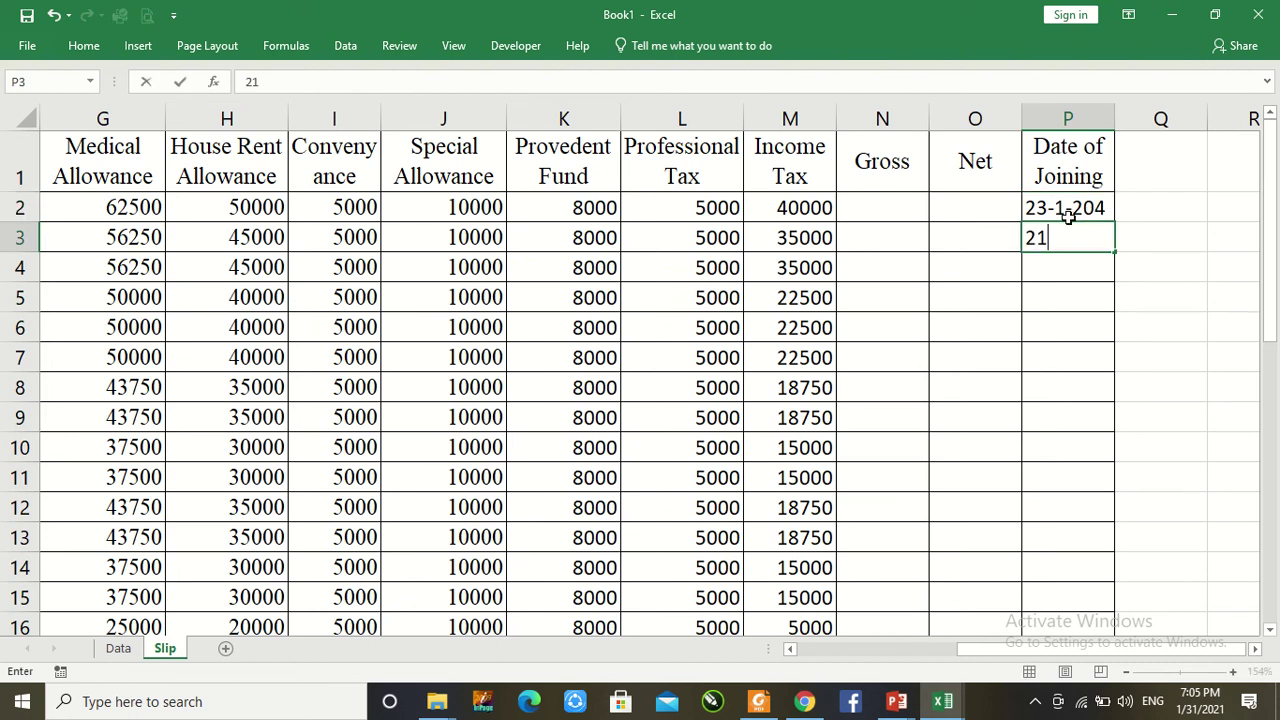
text(-6-2012)
key(Return)
Step: Correct the first employee's joining date in P2 to 23-1-2004
key(Up)
key(Up)
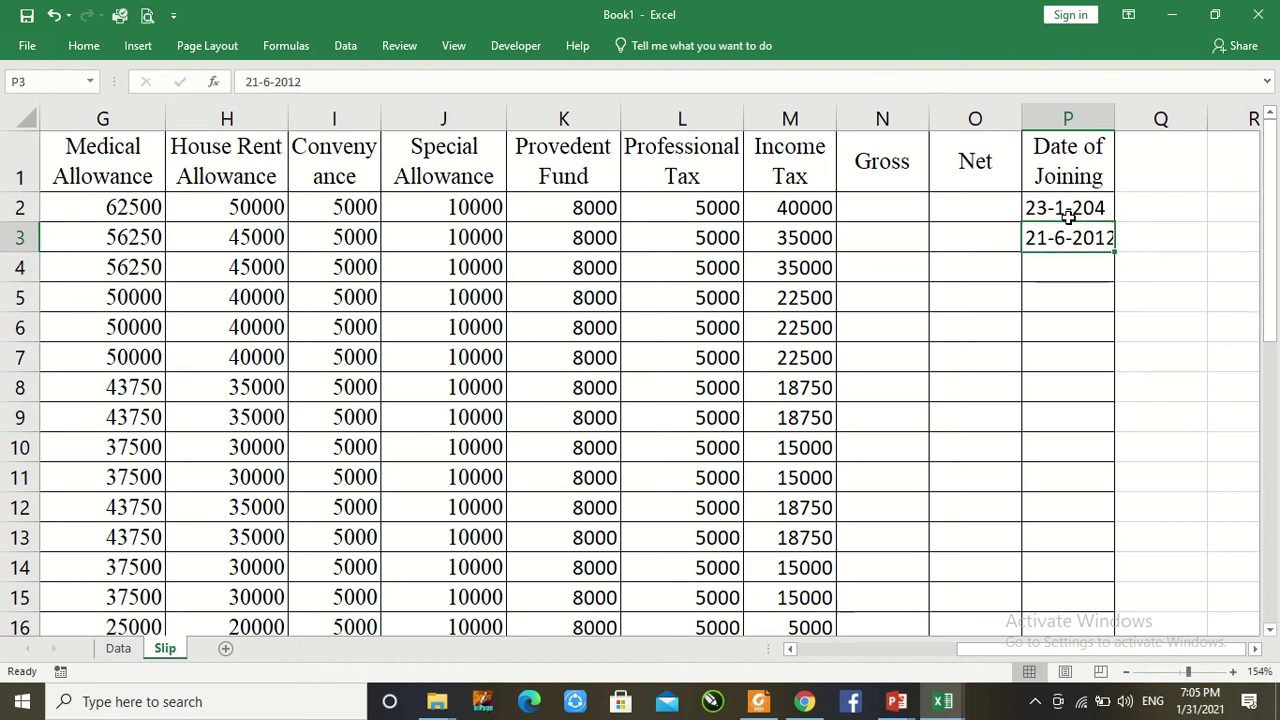
key(F2)
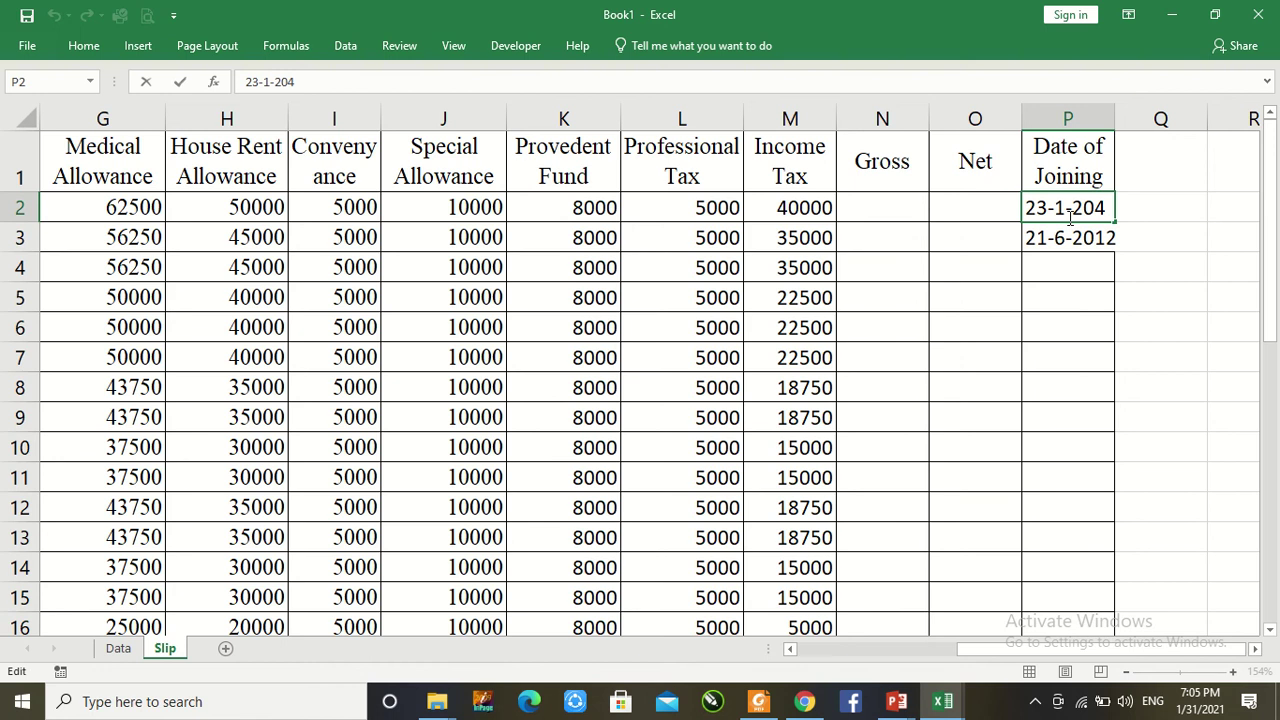
key(BackSpace)
text(04)
mouse_move(477, 15)
click(510, 40)
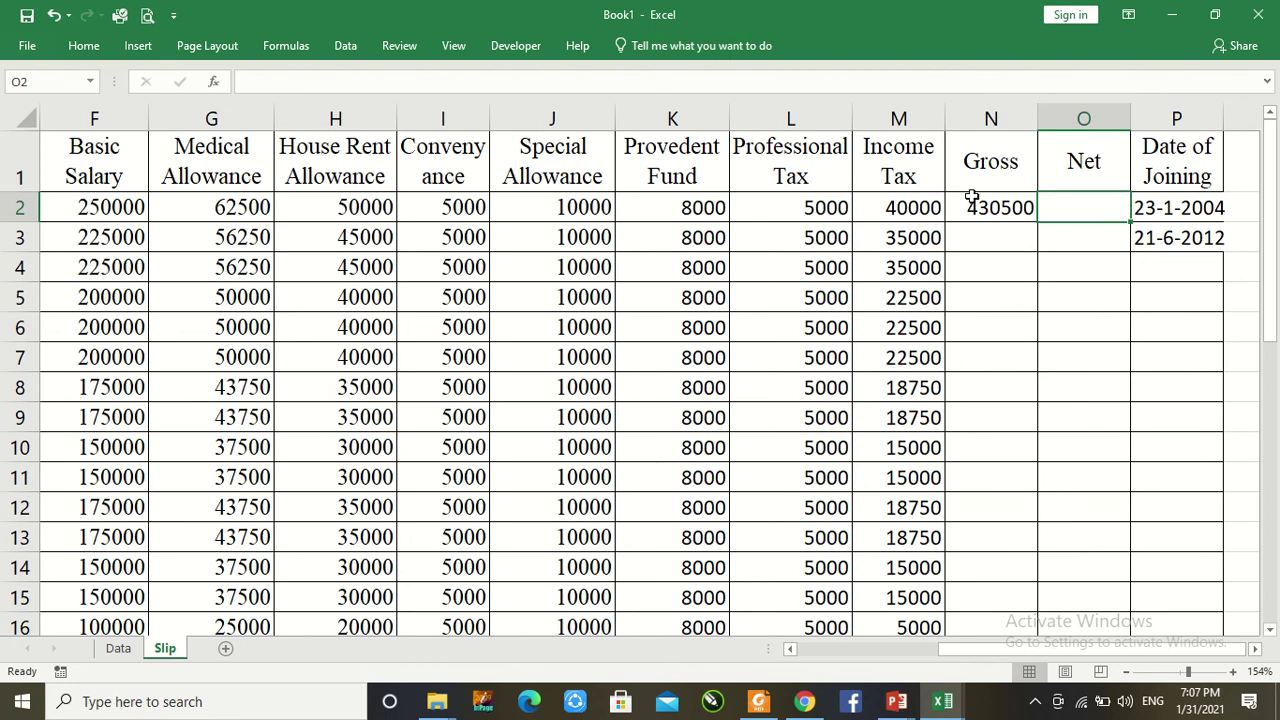
Step: Clear the Gross cell N2 and enter =SUM(F2:M2) to total the row from Basic Salary through Income Tax
click(970, 208)
key(Delete)
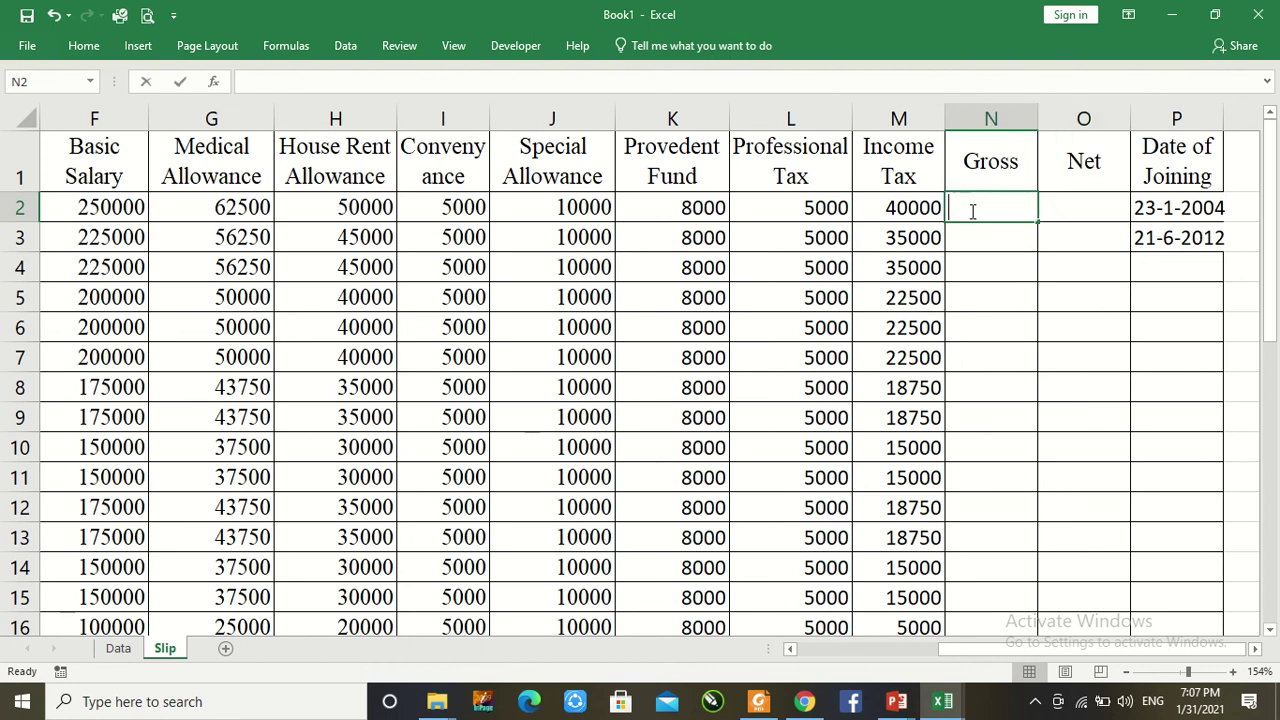
text(=si)
key(BackSpace)
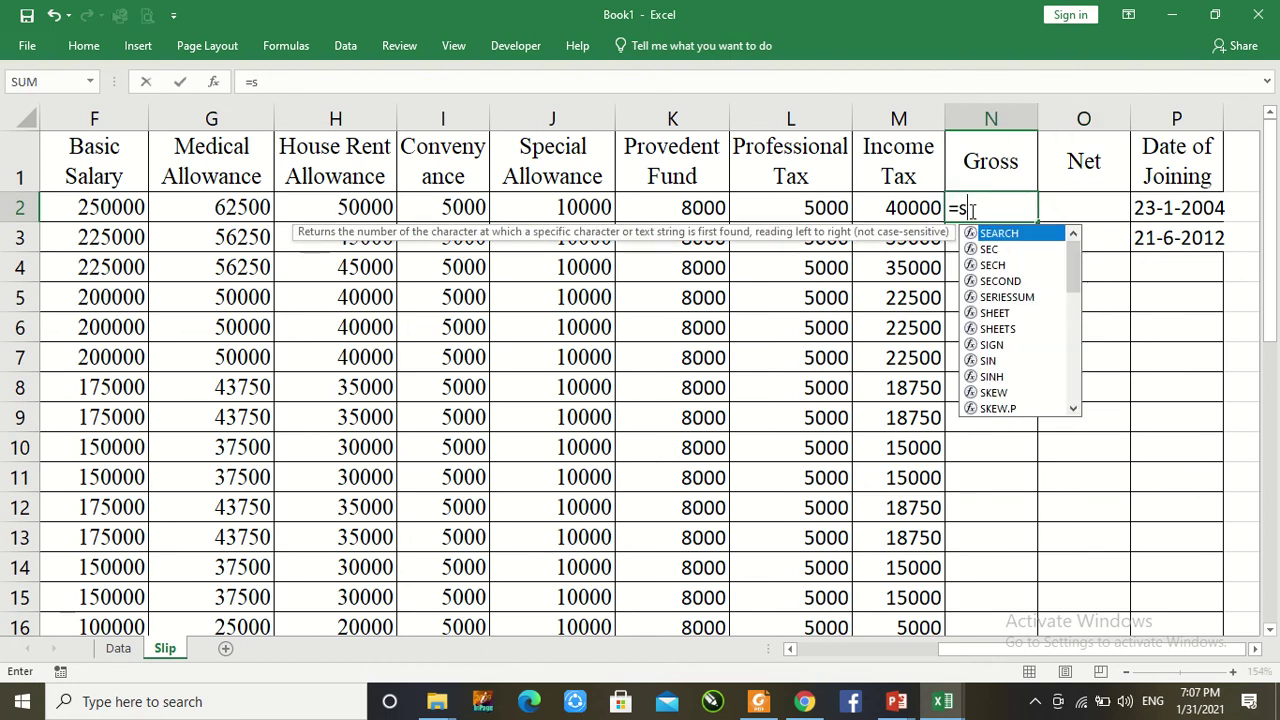
text(um()
key(Left)
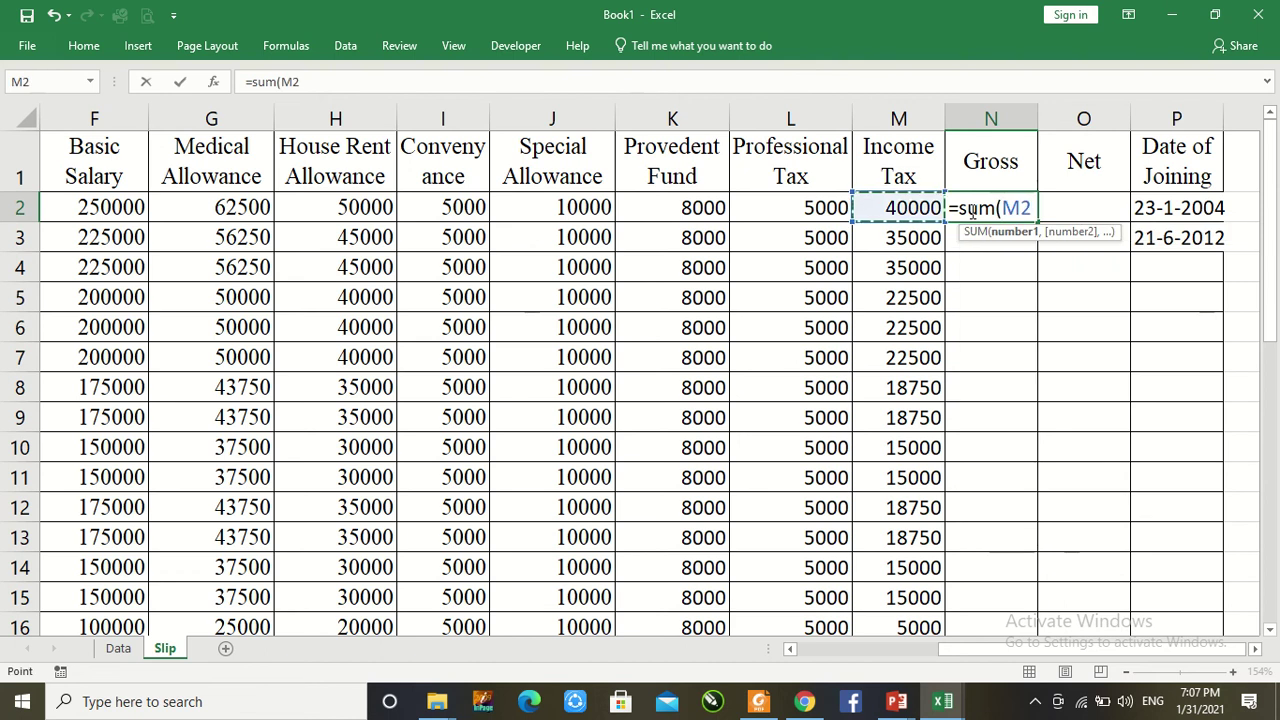
key(shift+Left)
key(shift+Left)
key(shift+Left)
key(shift+Left)
key(shift+Left)
key(shift+Left)
key(shift+Left)
key(shift+Left)
key(shift+Left)
key(shift+Left)
key(shift+Left)
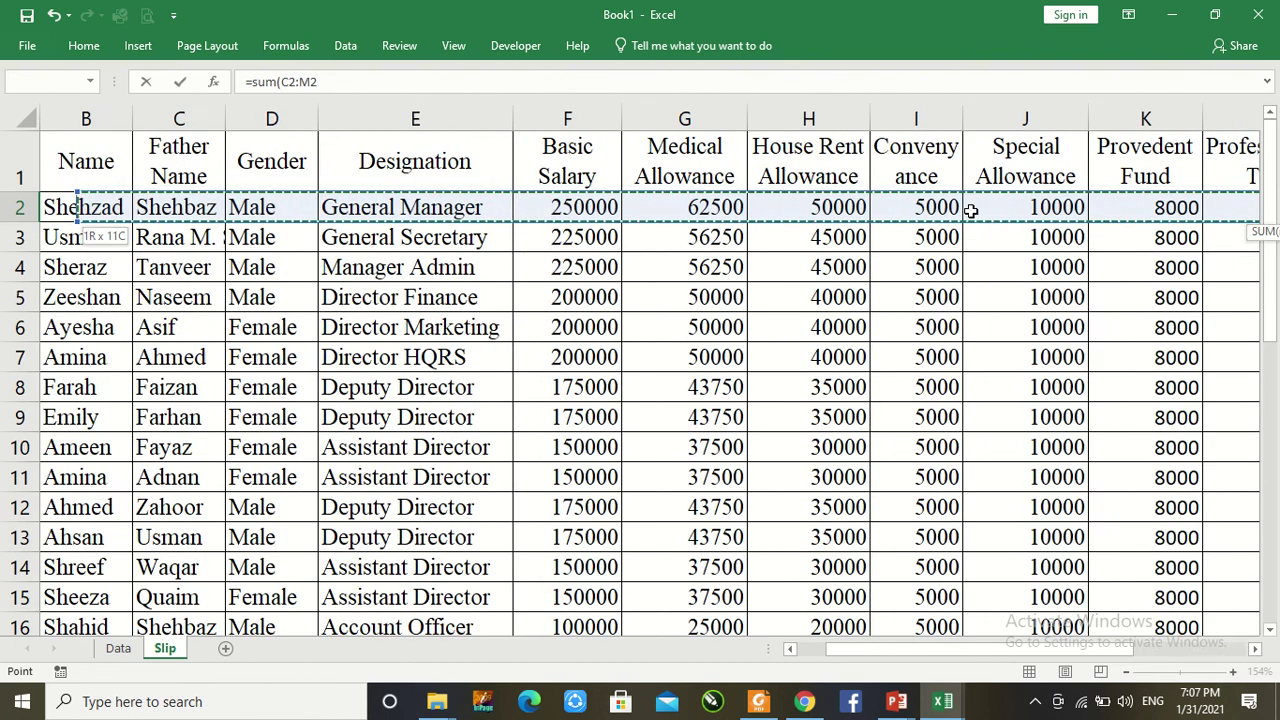
key(shift+Right)
key(shift+Right)
key(shift+Right)
key(shift+Right)
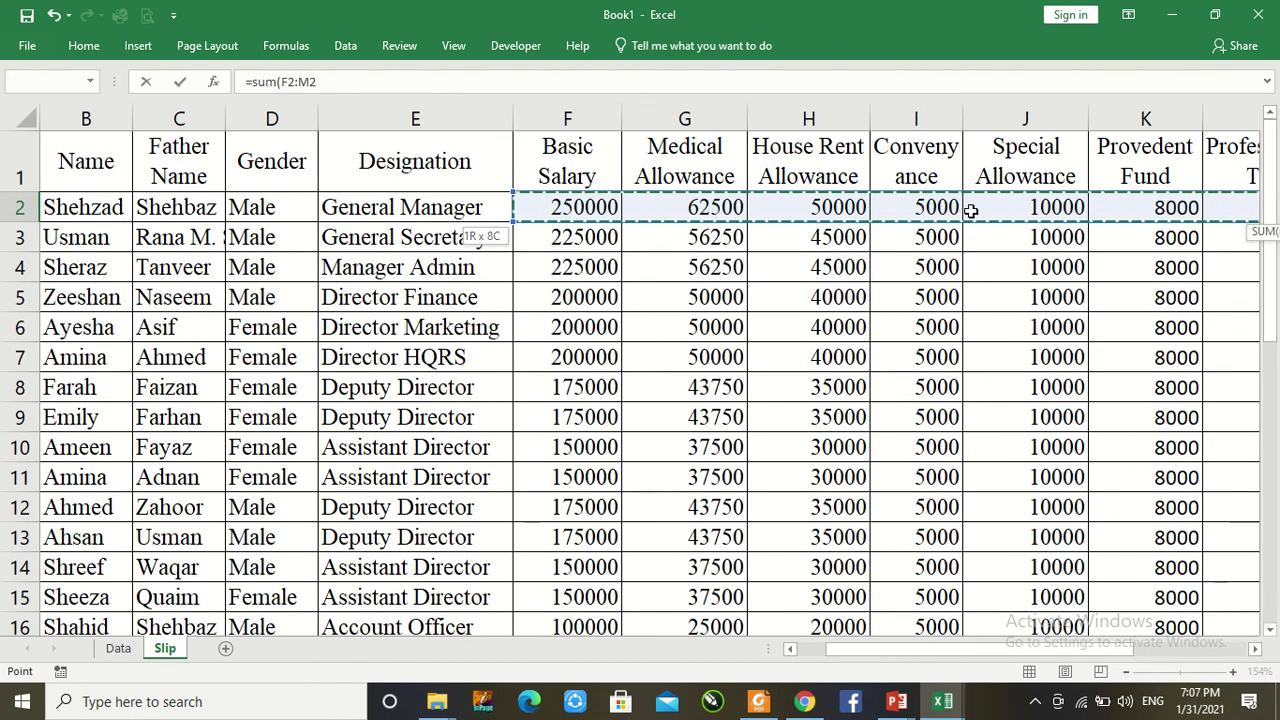
key(Return)
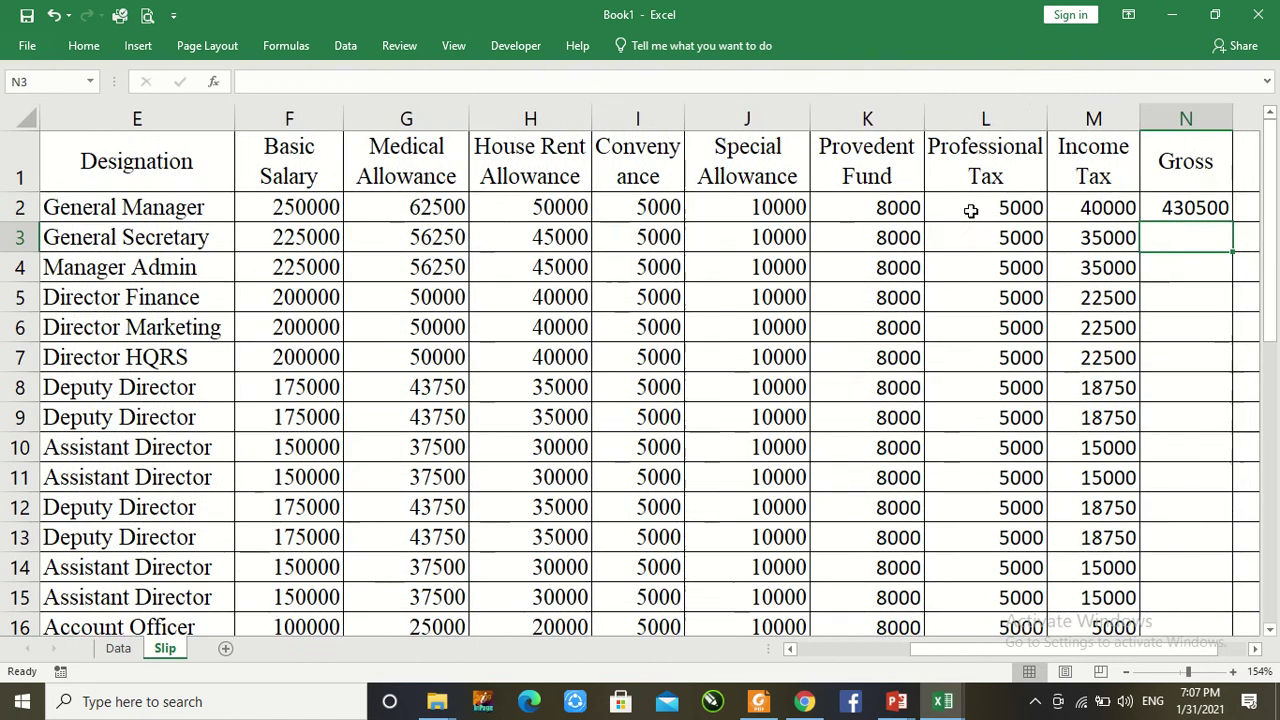
Step: Fill the Gross formula from N2 down to N34
key(Up)
key(shift+Down)
key(shift+Down)
key(shift+Down)
key(shift+Down)
key(shift+Down)
key(shift+Down)
key(shift+Down)
key(shift+Down)
key(shift+Down)
key(shift+Down)
key(shift+Down)
key(shift+Down)
key(shift+Down)
key(shift+Down)
key(shift+Down)
key(shift+Down)
key(shift+Down)
key(shift+Down)
key(shift+Down)
key(shift+Down)
key(shift+Down)
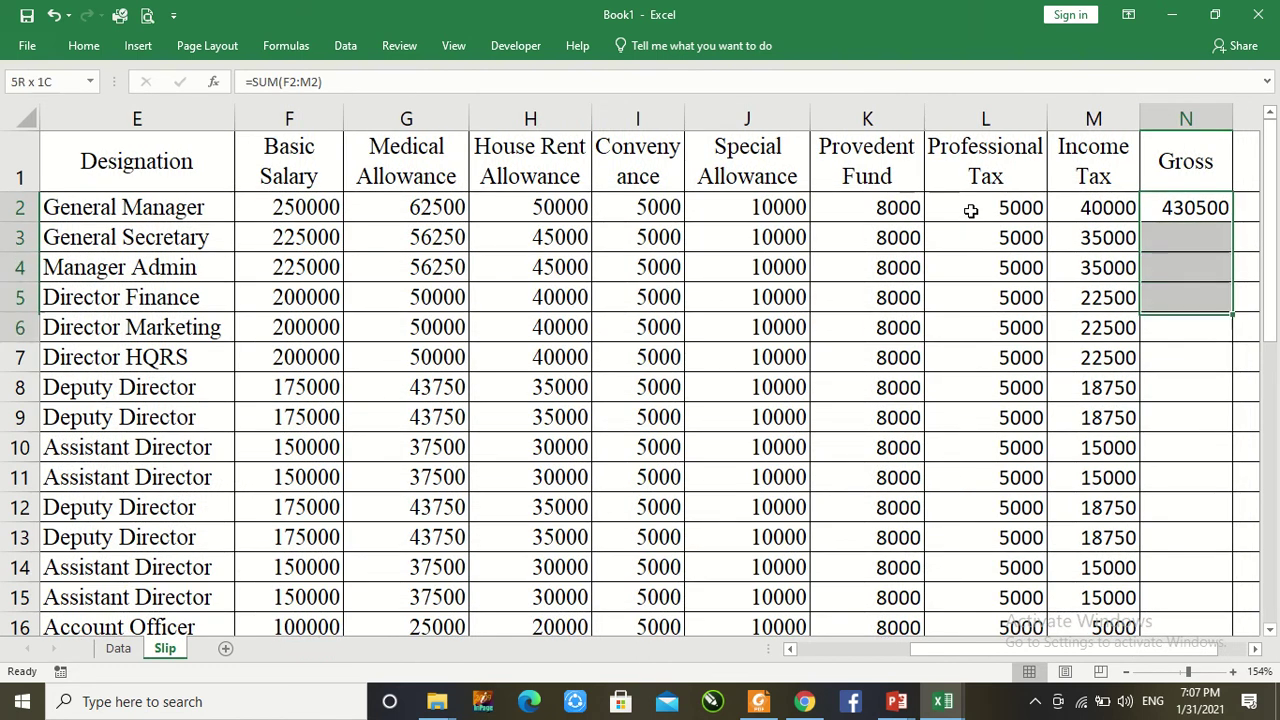
key(shift+Down)
key(shift+Down)
key(shift+Down)
key(shift+Down)
key(shift+Down)
key(shift+Down)
key(shift+Down)
key(shift+Down)
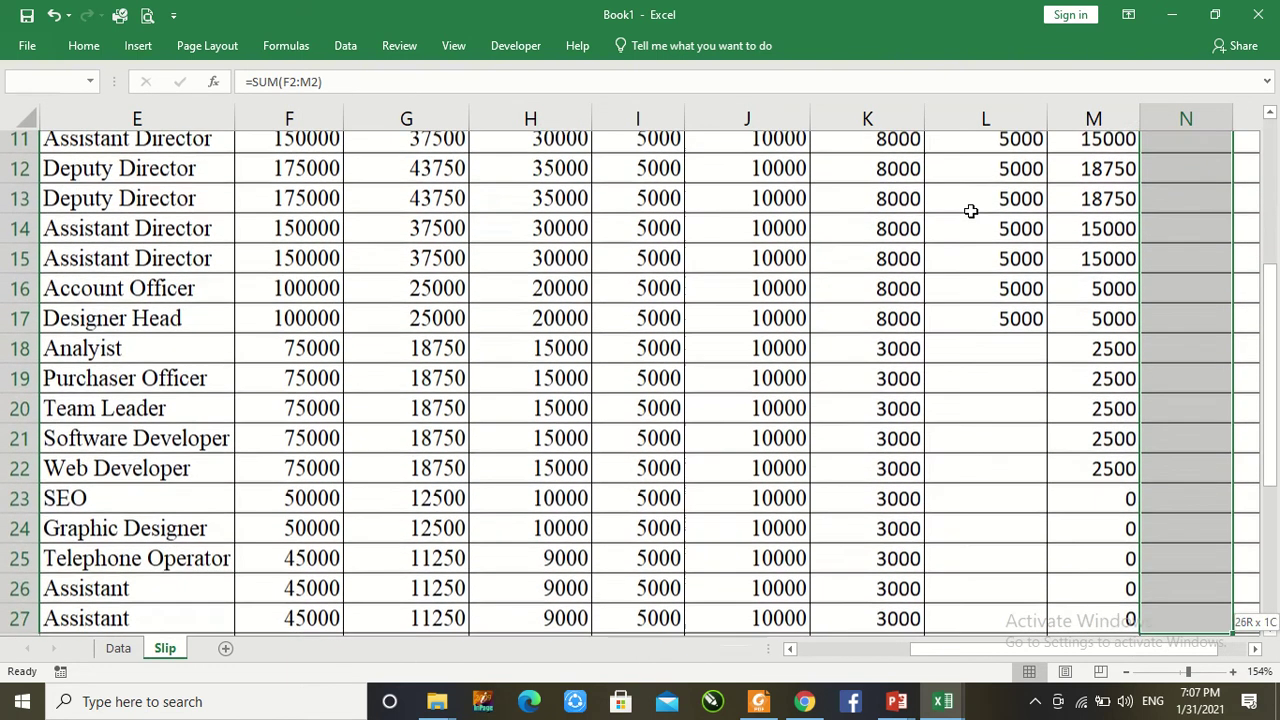
key(shift+Down)
key(shift+Down)
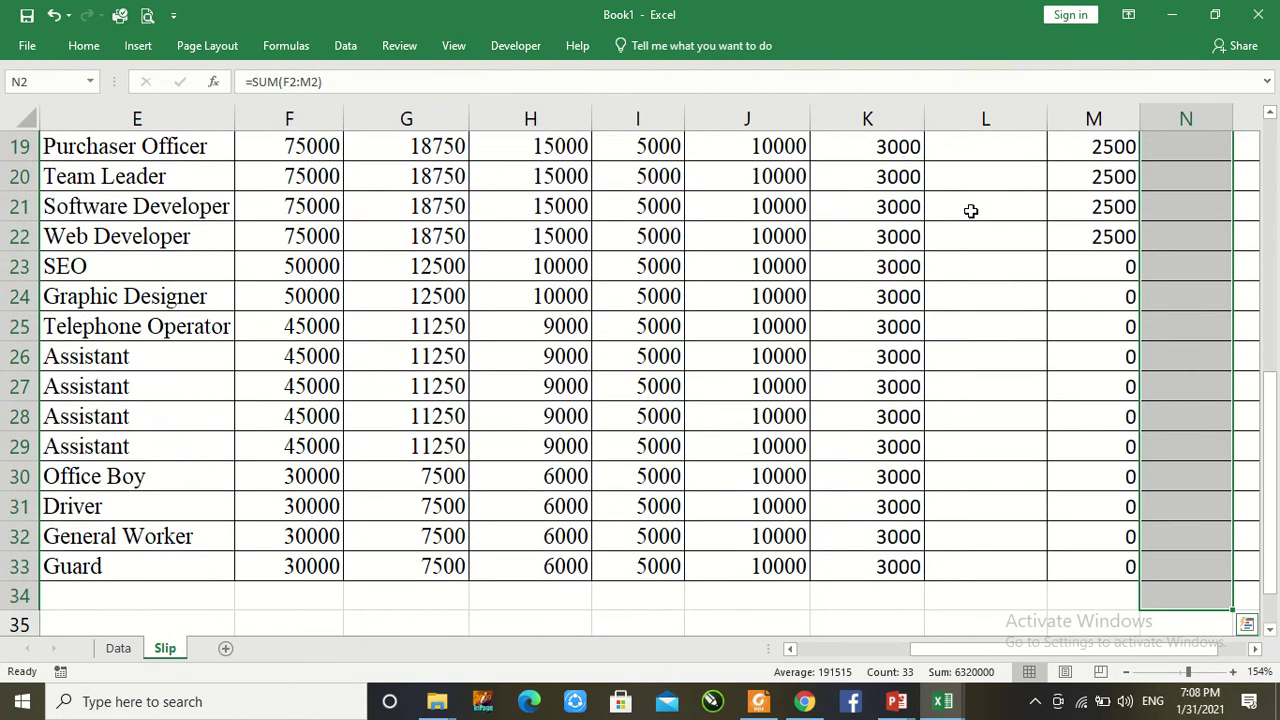
key(ctrl+d)
Step: Enter a Net formula in O2 that subtracts the bracketed sum of M2, L2 and K2 from the Gross in N2
key(Right)
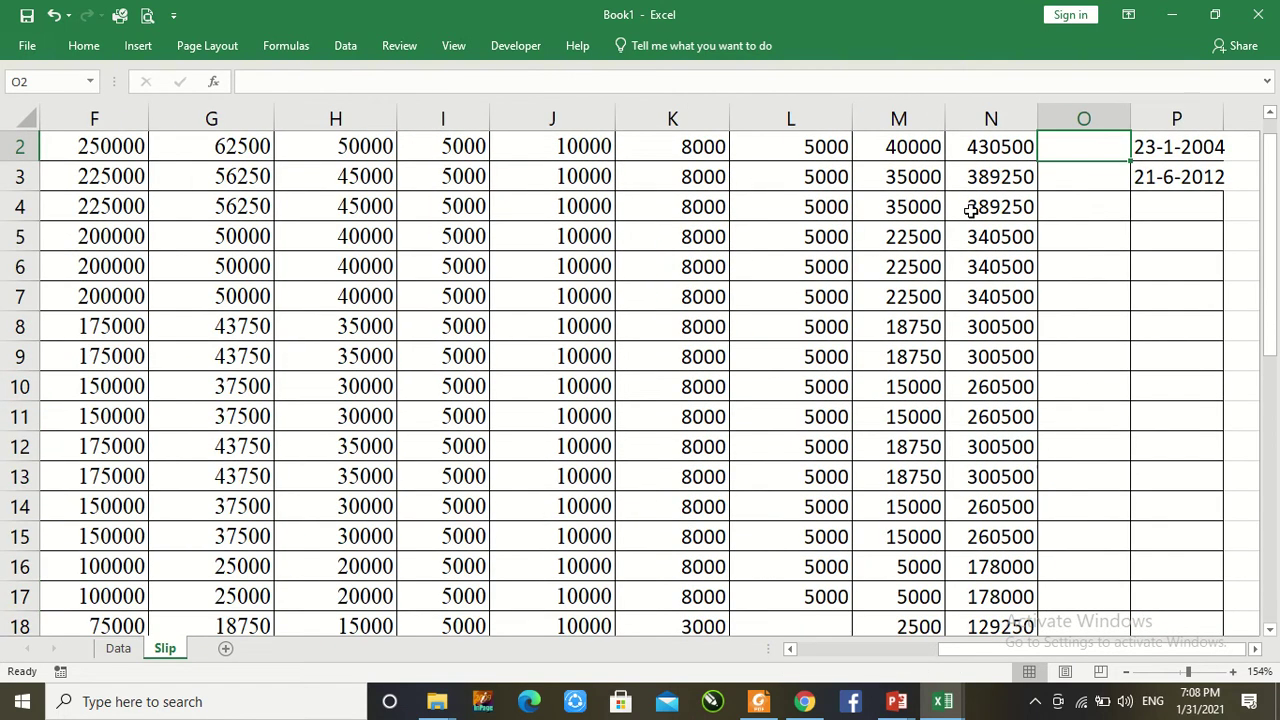
scroll(970, 210, up, 1)
key(F2)
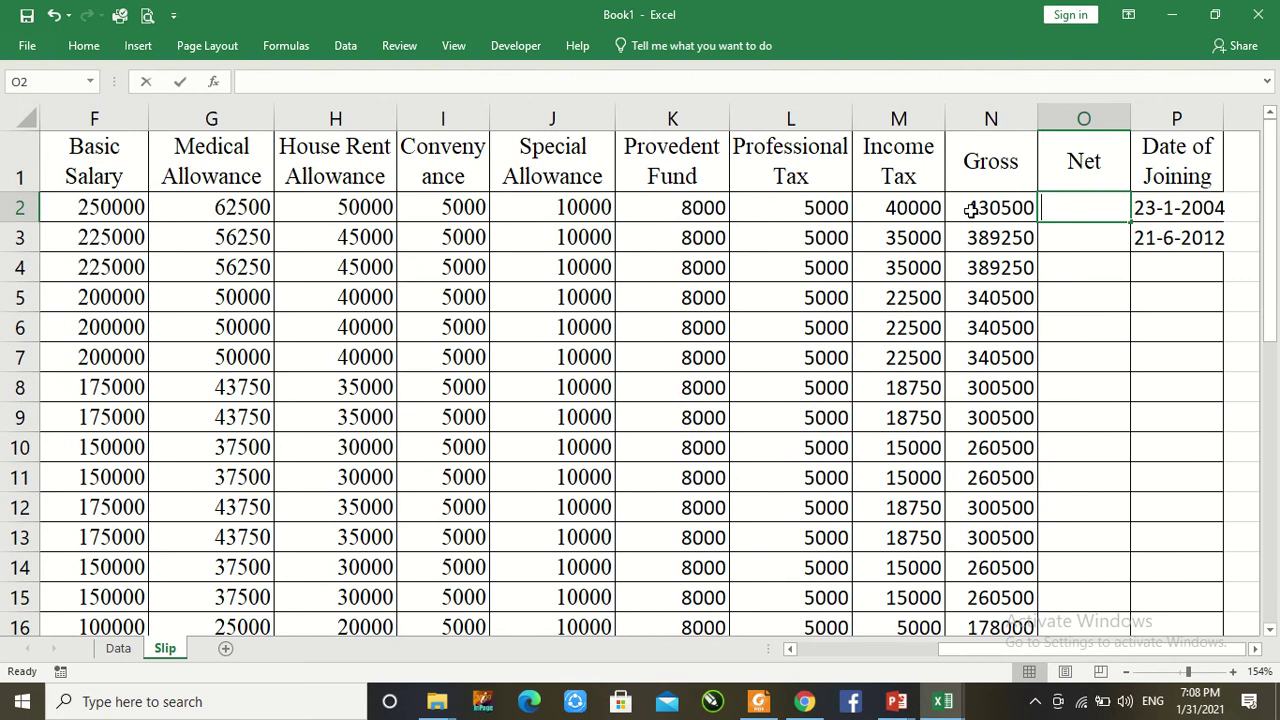
text(=)
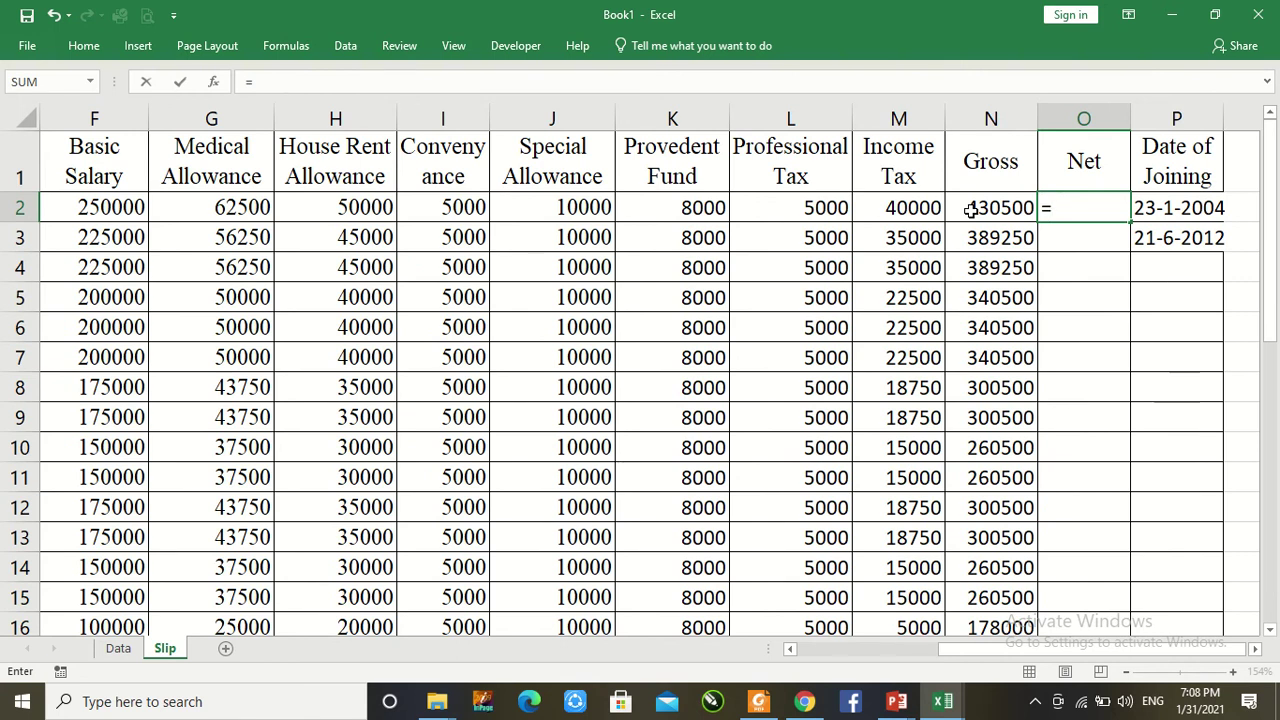
click(970, 210)
text(-)
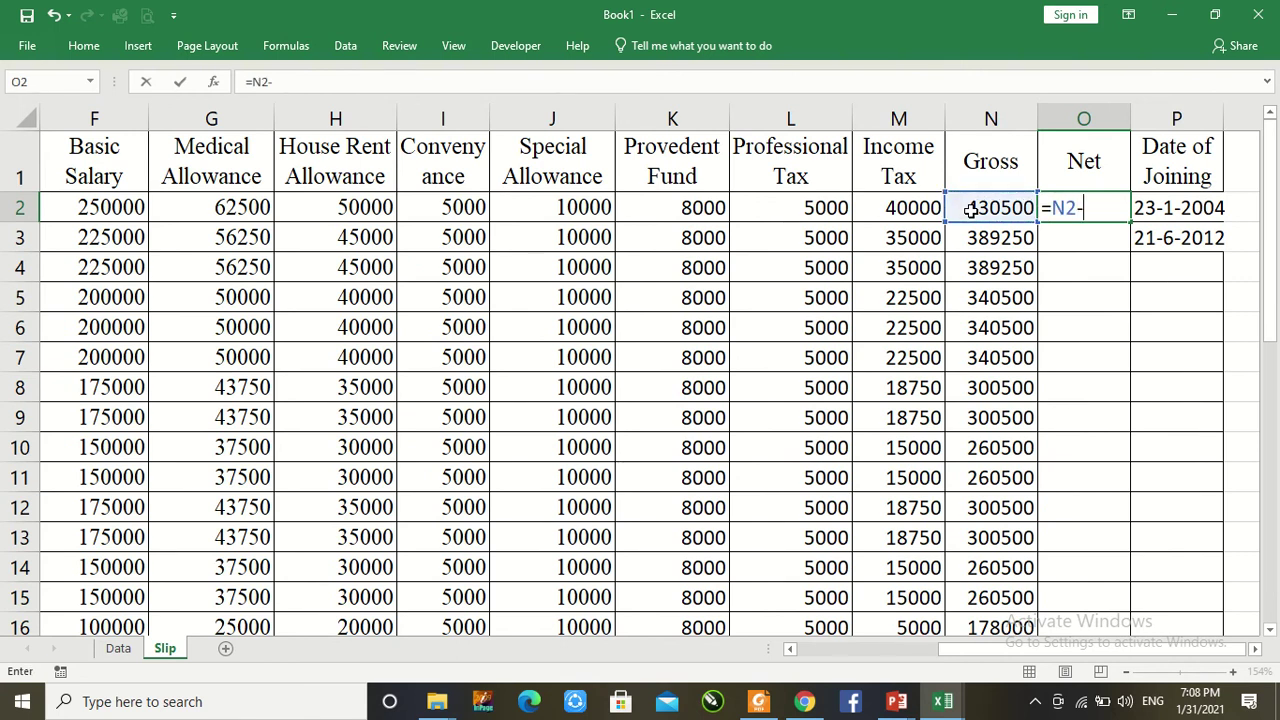
text(()
click(970, 210)
key(Left)
text(=)
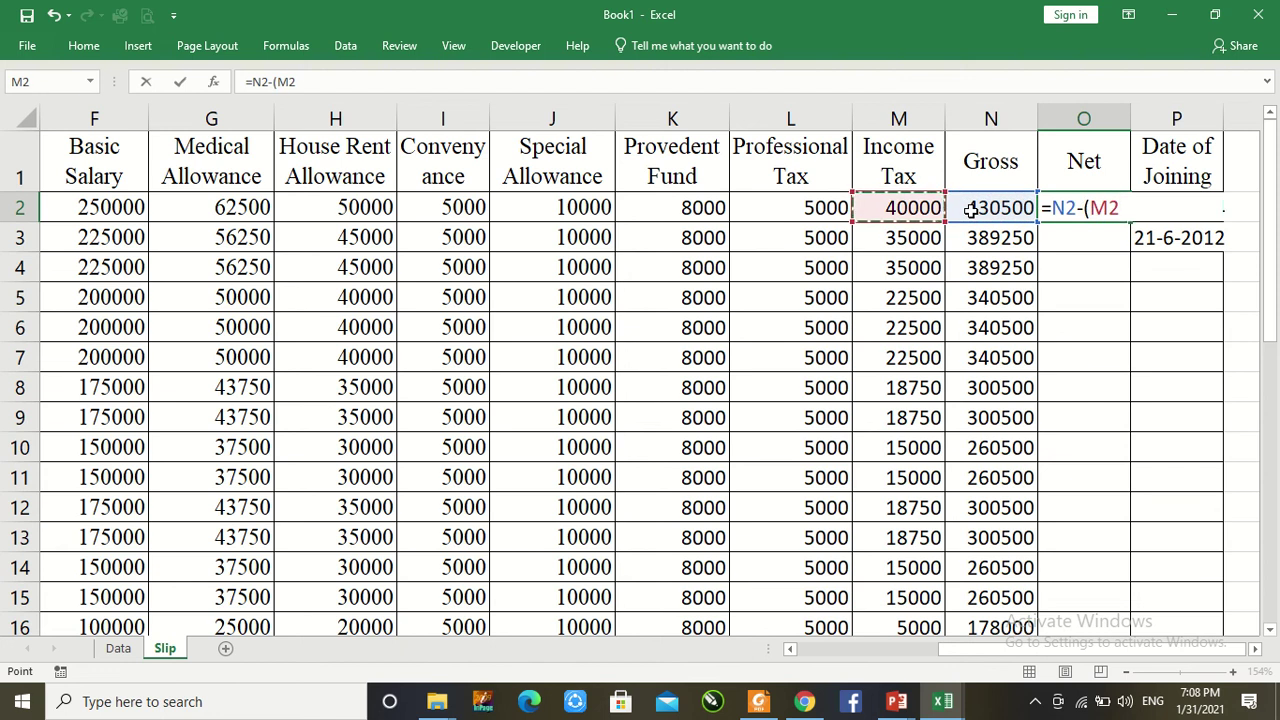
key(BackSpace)
text(+)
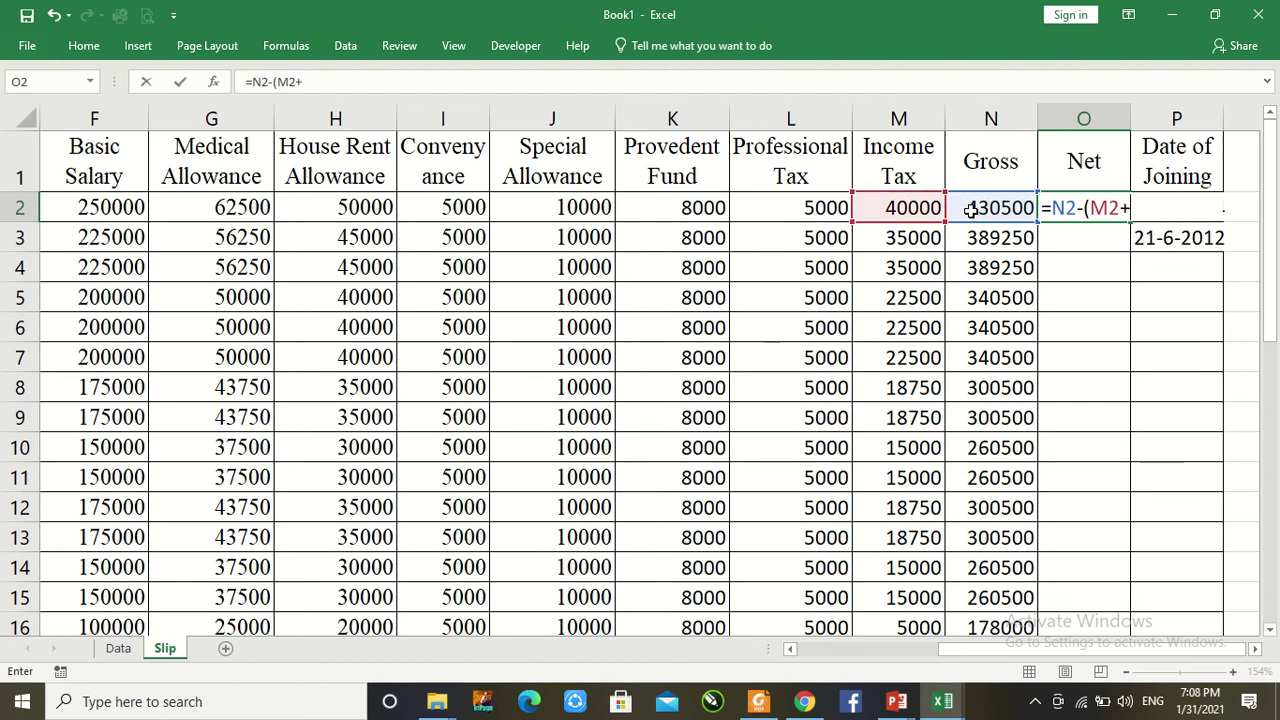
key(Left)
key(Left)
key(Left)
text(+)
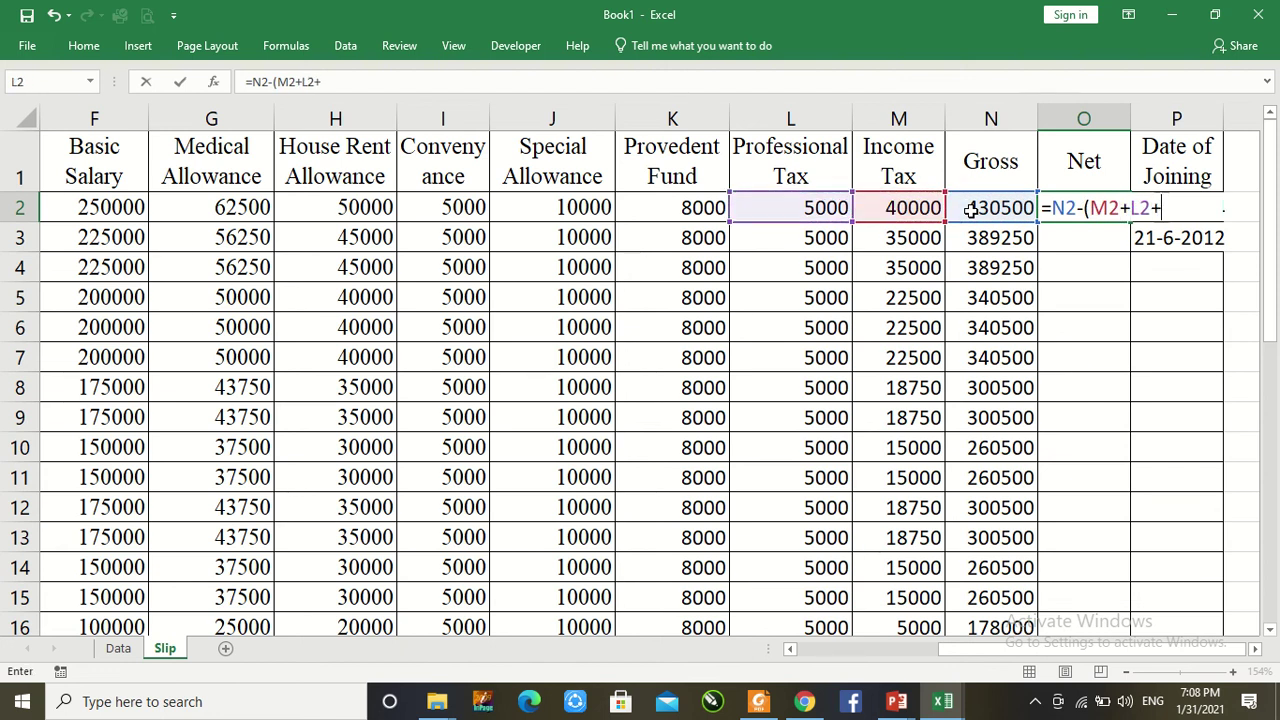
key(Left)
key(Left)
key(Left)
key(Left)
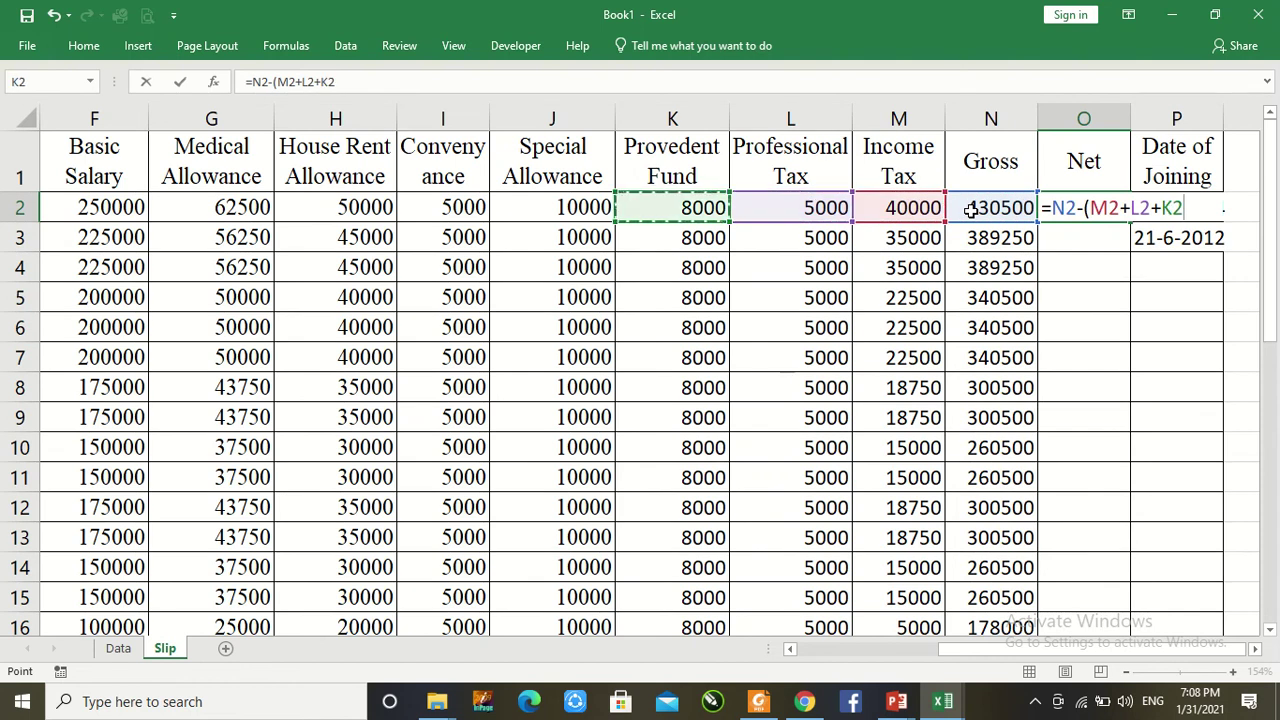
text(+)
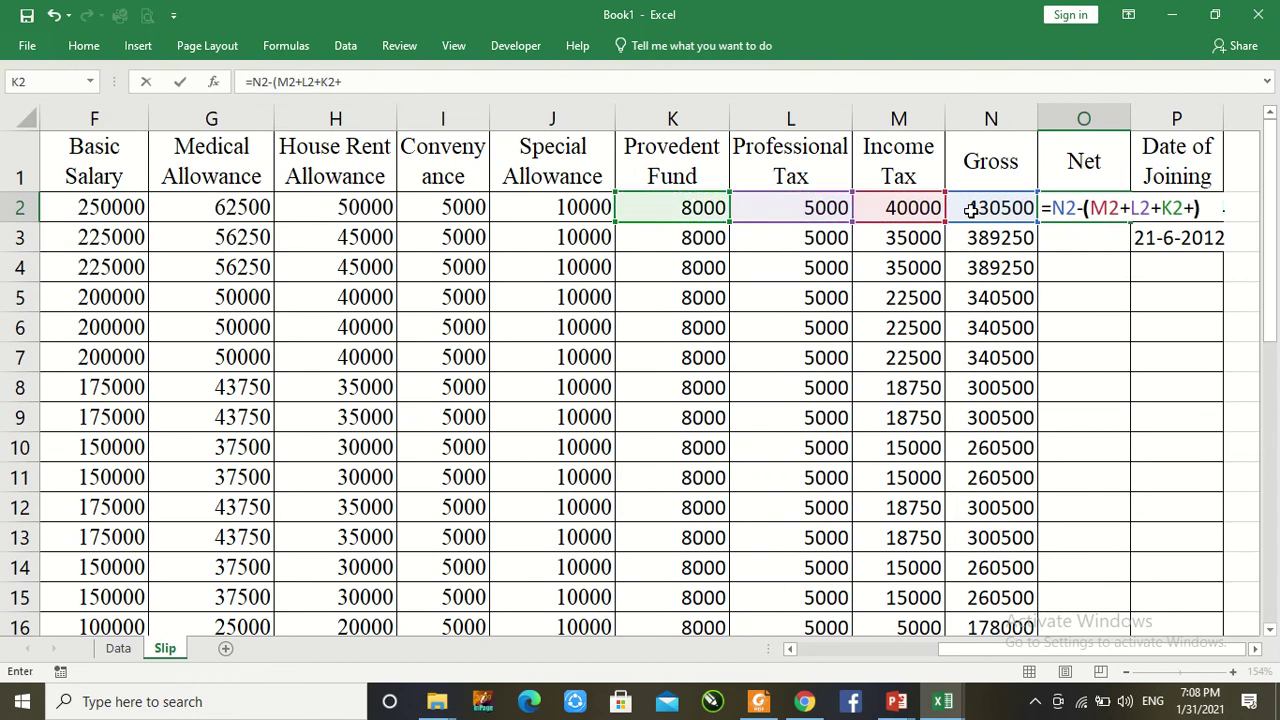
text())
key(Return)
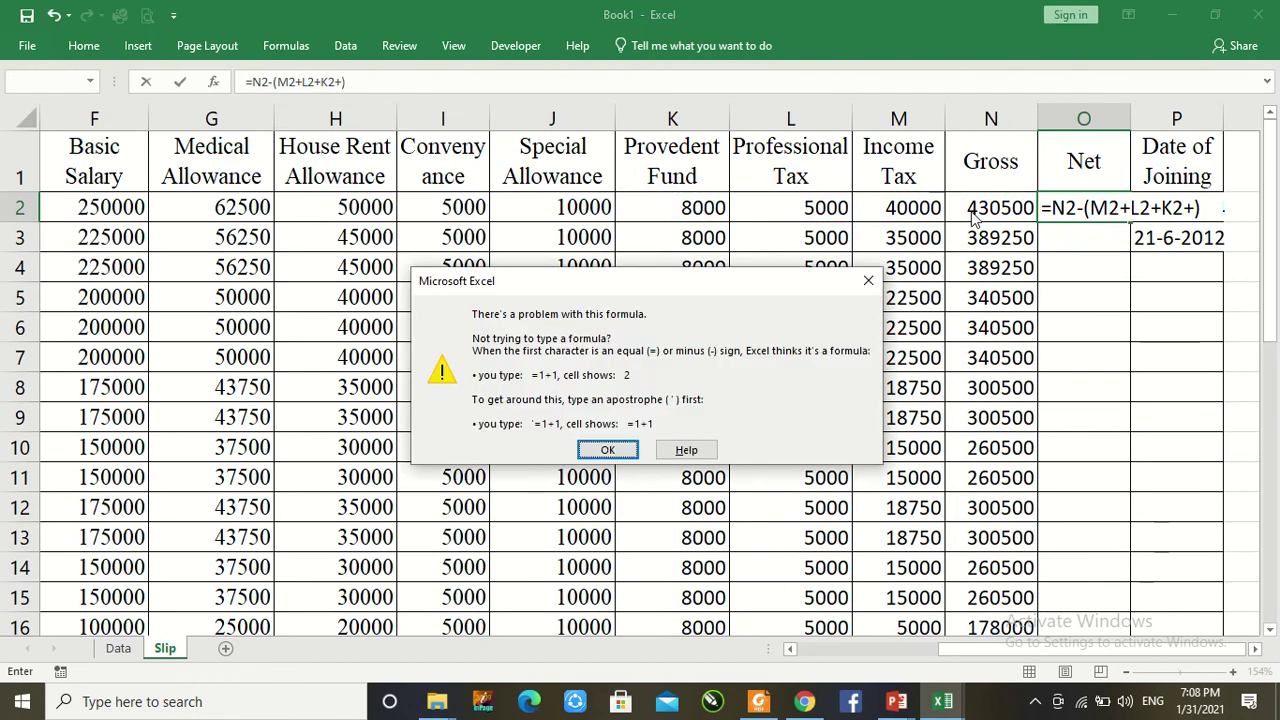
Step: Remove the stray plus sign before the closing bracket so the Net formula in O2 reads =N2-(M2+L2+K2)
click(612, 456)
key(BackSpace)
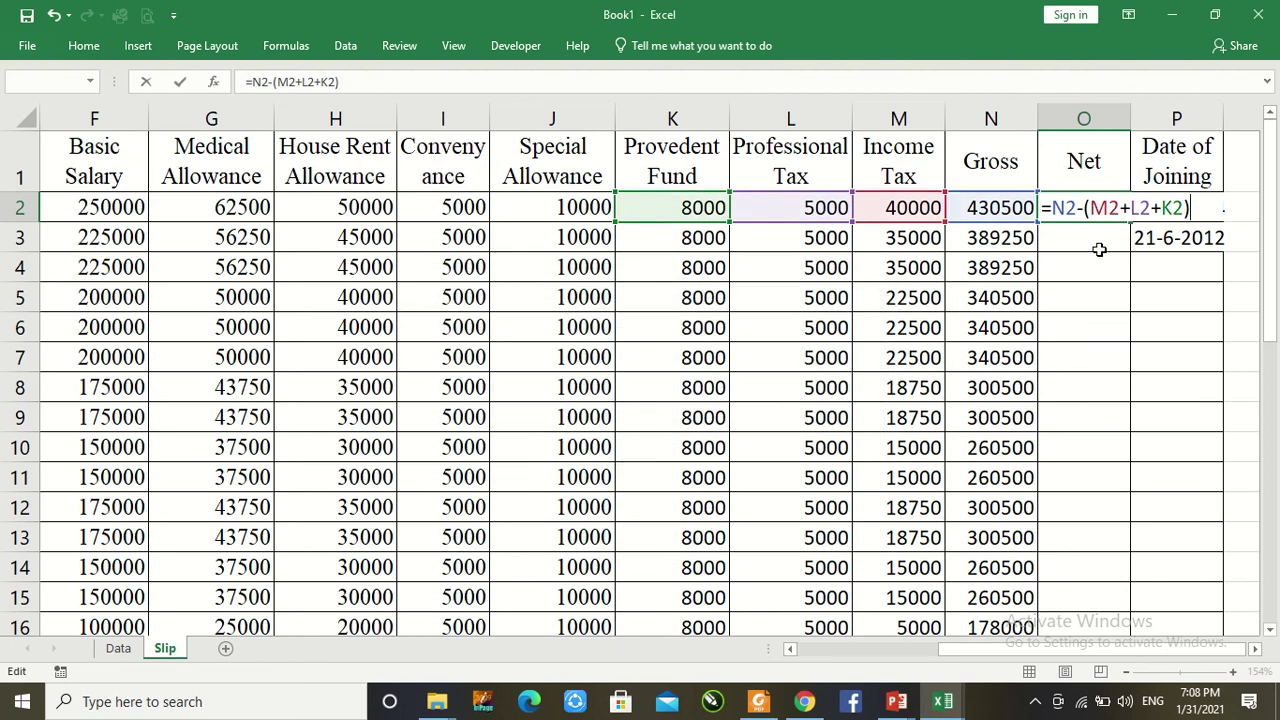
key(Return)
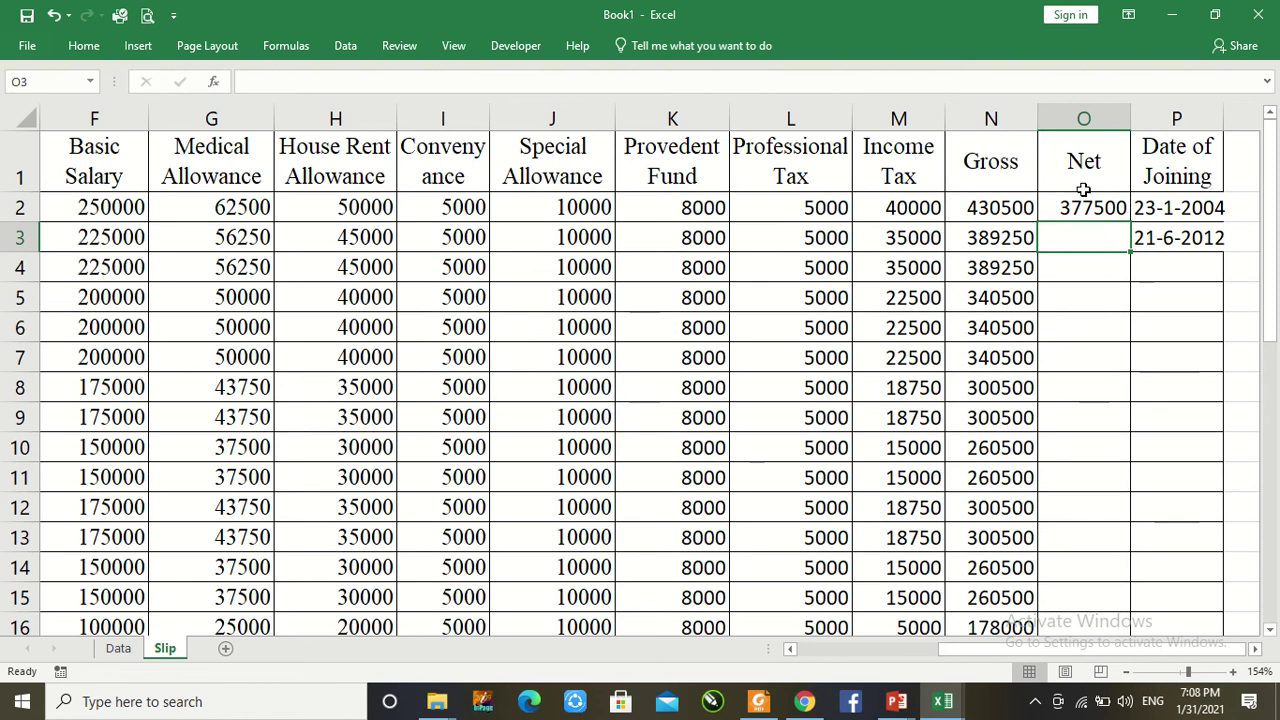
Step: Fill the Net formula from O2 down to O33
click(1085, 208)
key(shift+Down)
key(shift+Down)
key(shift+Down)
key(shift+Down)
key(shift+Down)
key(shift+Down)
key(shift+Down)
key(shift+Down)
key(shift+Down)
key(shift+Down)
key(shift+Down)
key(shift+Down)
key(shift+Down)
key(shift+Down)
key(shift+Down)
key(shift+Down)
key(shift+Down)
key(shift+Down)
key(shift+Down)
key(shift+Down)
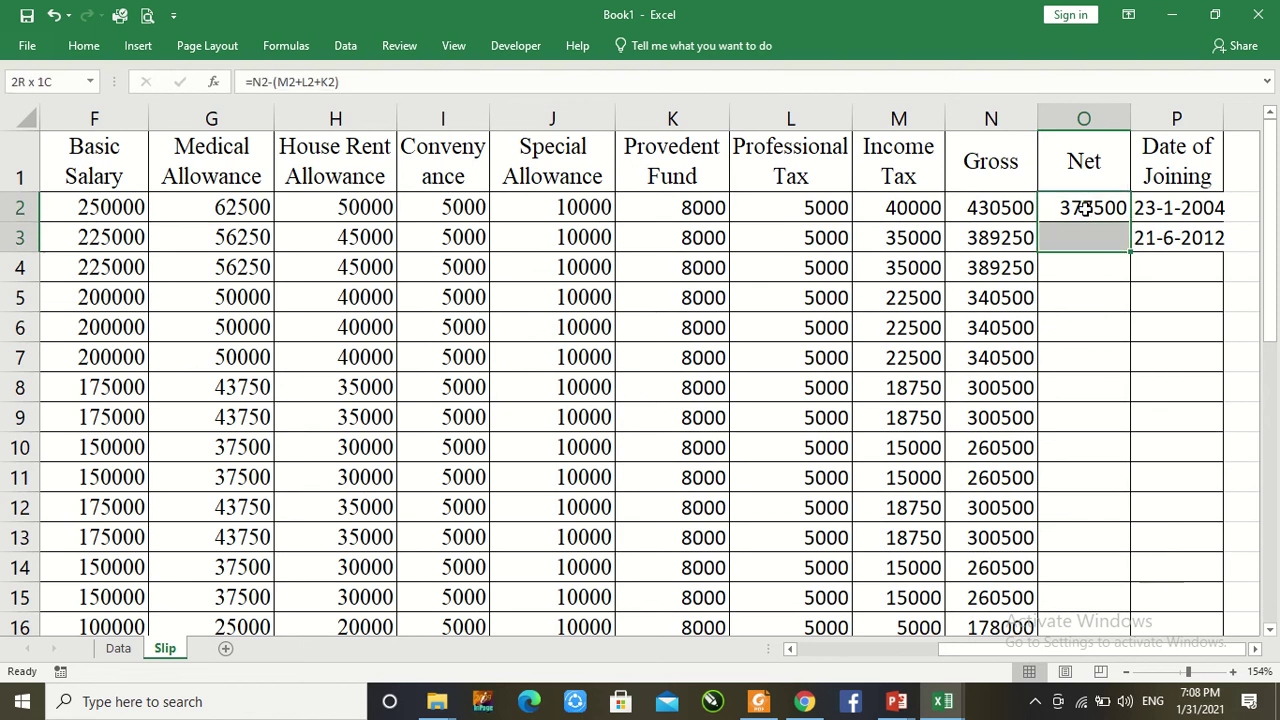
key(shift+Down)
key(shift+Down)
key(shift+Down)
key(shift+Down)
key(shift+Down)
key(shift+Down)
key(shift+Down)
key(shift+Down)
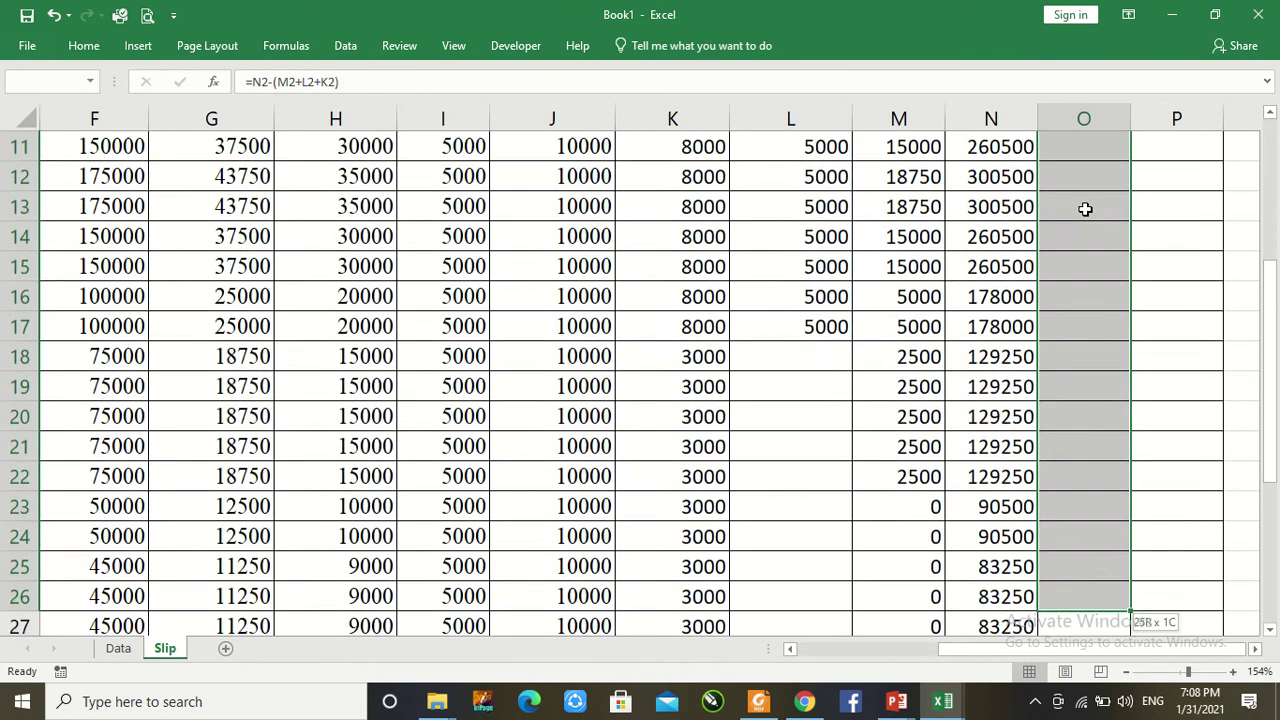
key(shift+Up)
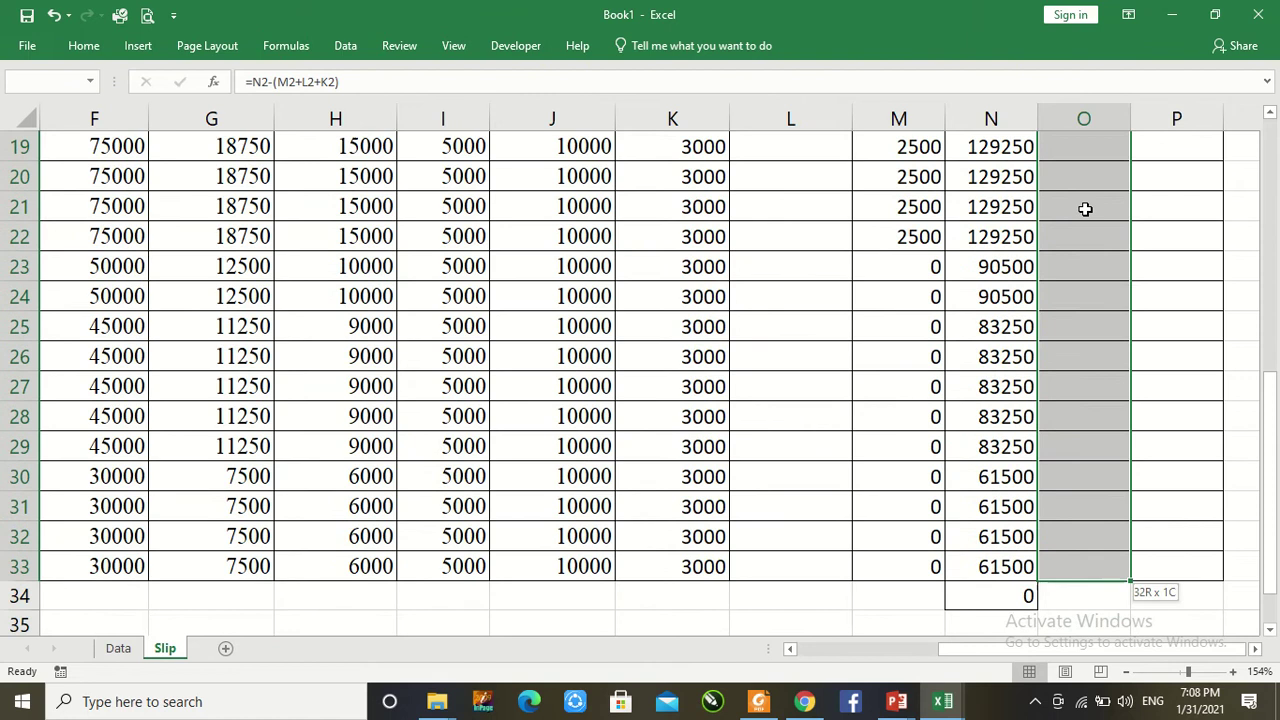
key(ctrl+d)
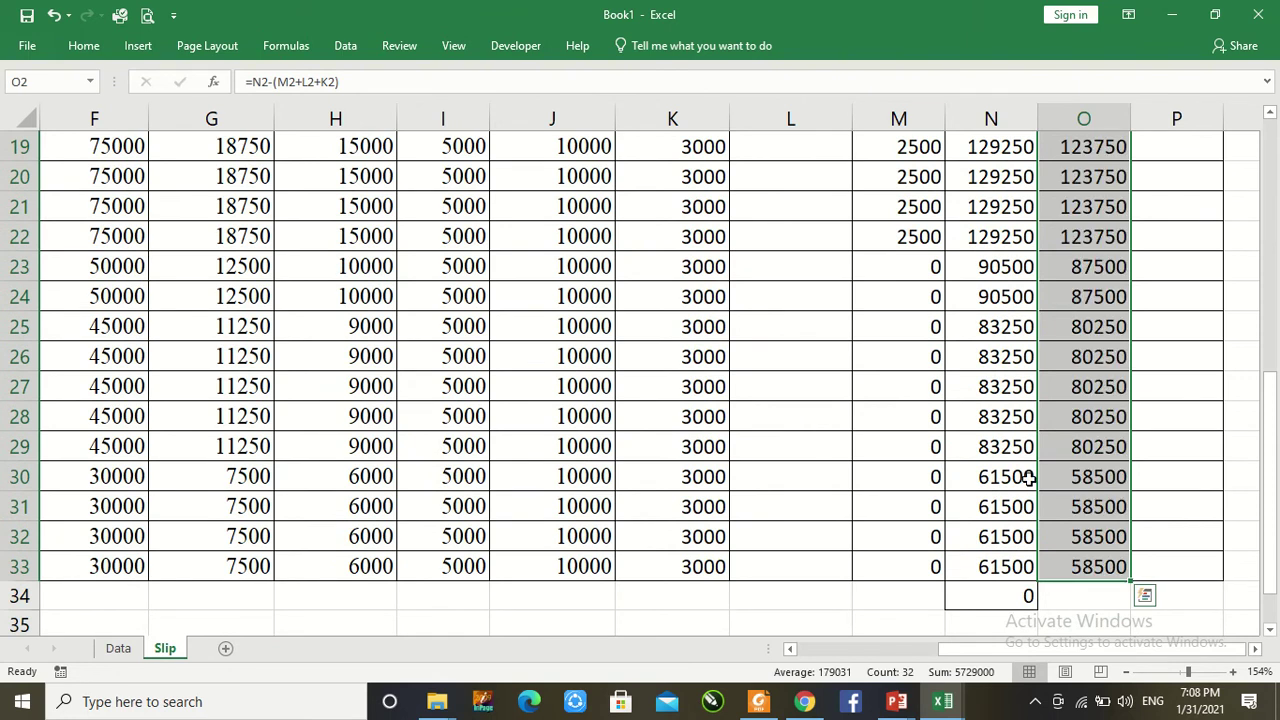
Step: Clear the surplus Gross formula in N34 below the table and return to cell A1
click(1013, 595)
click(1013, 595)
key(Delete)
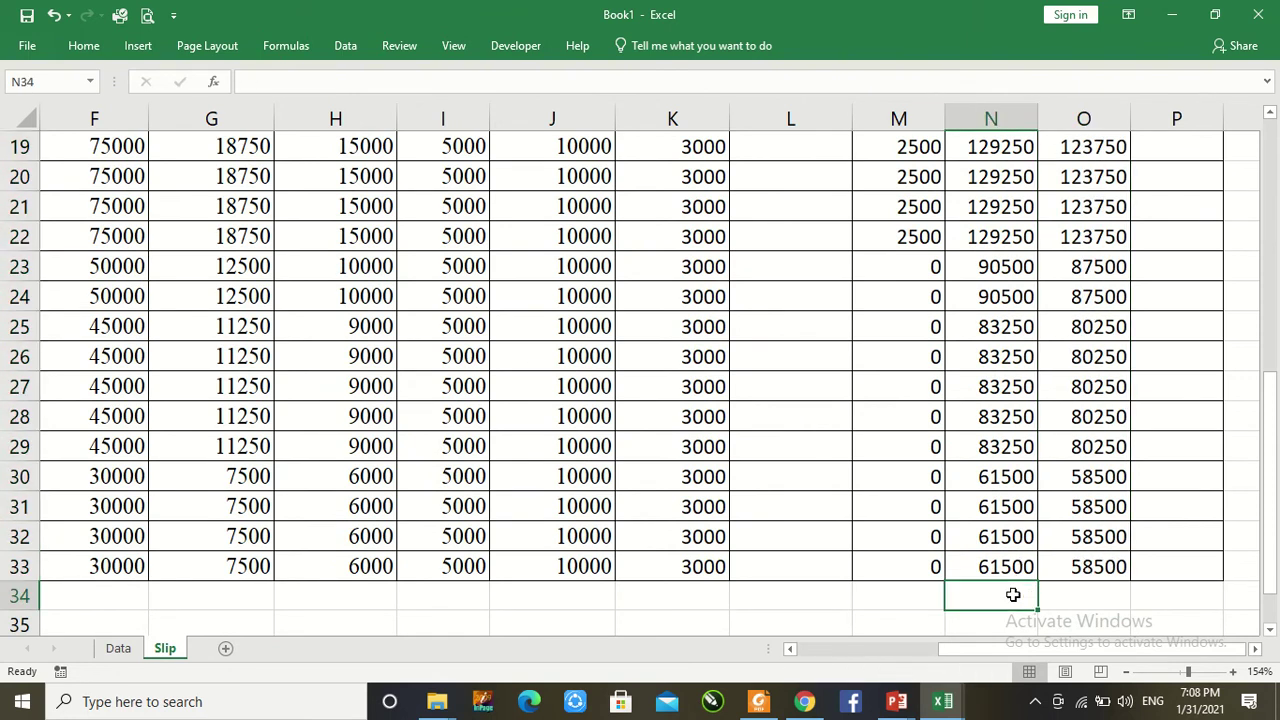
key(Home)
key(ctrl+Home)
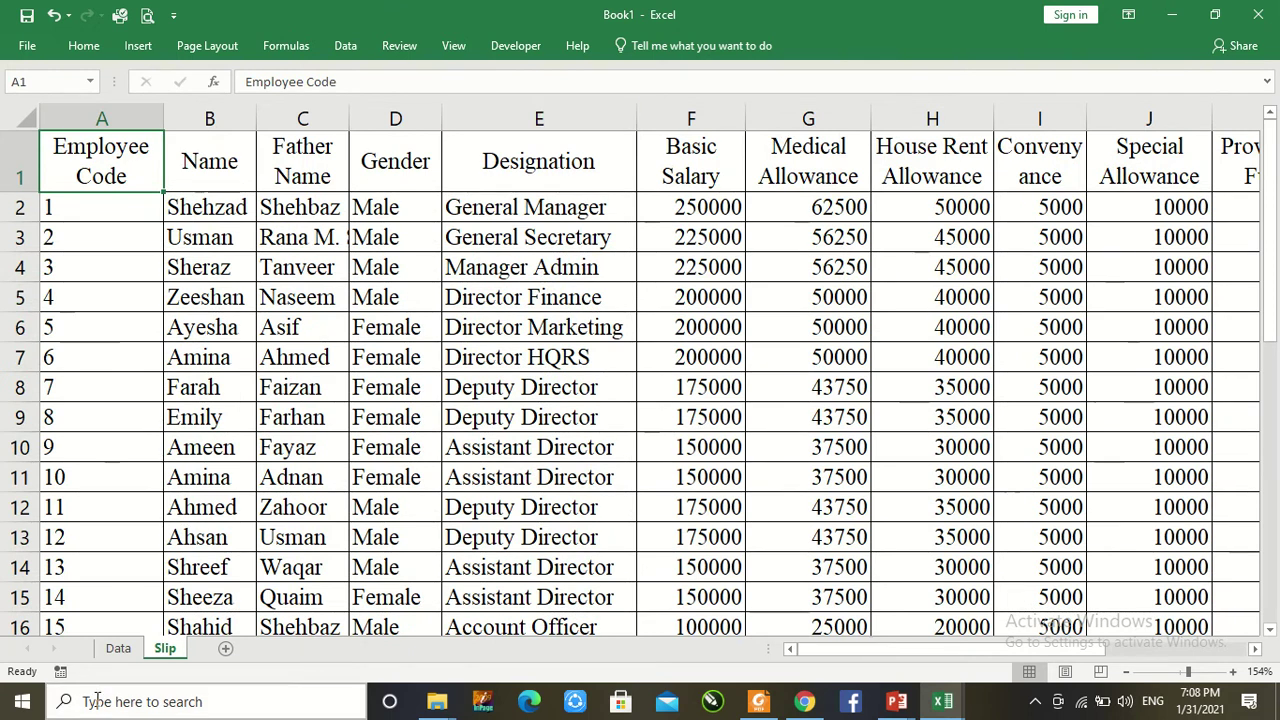
Step: Rename the Slip sheet holding the employee table as Primary Data
click(121, 651)
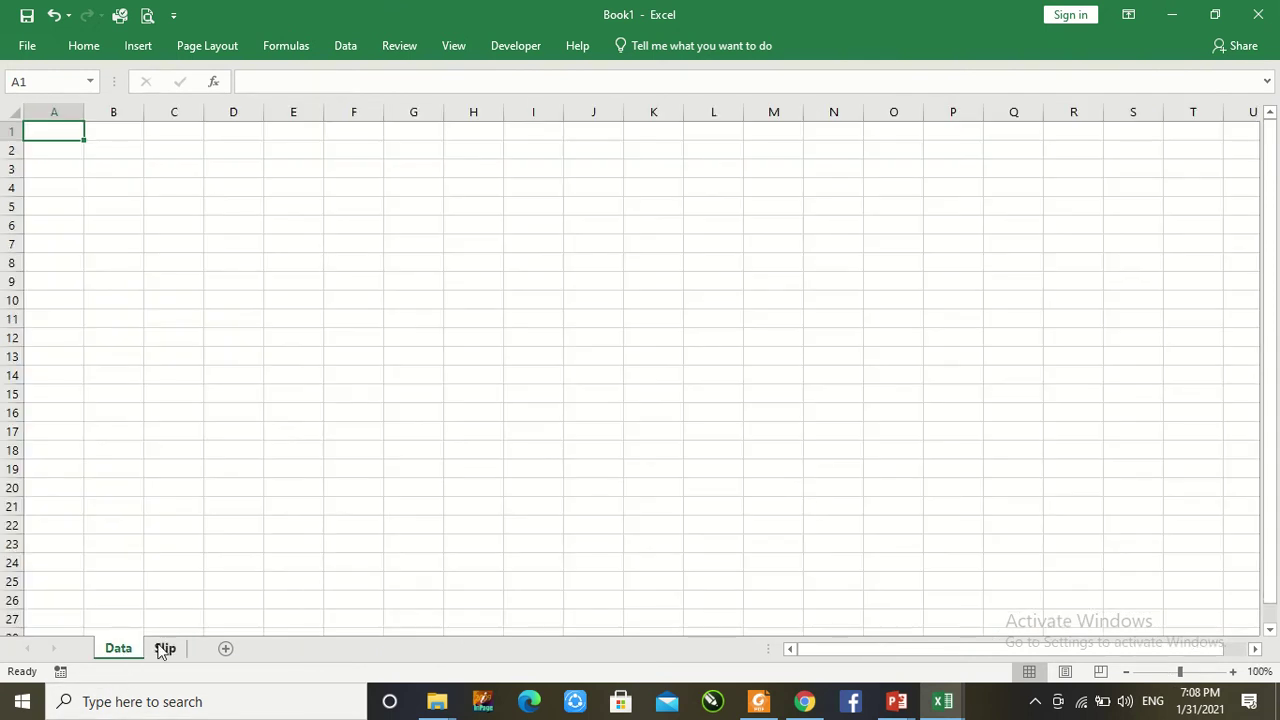
click(163, 649)
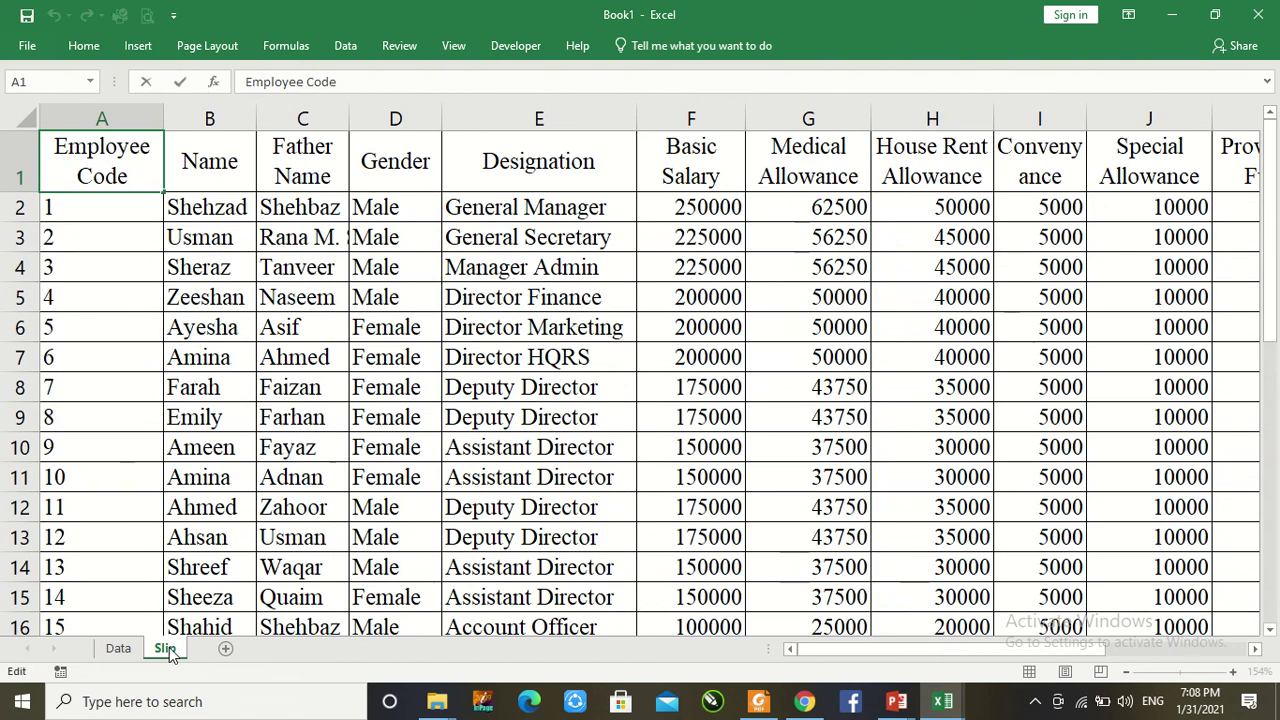
double_click(179, 657)
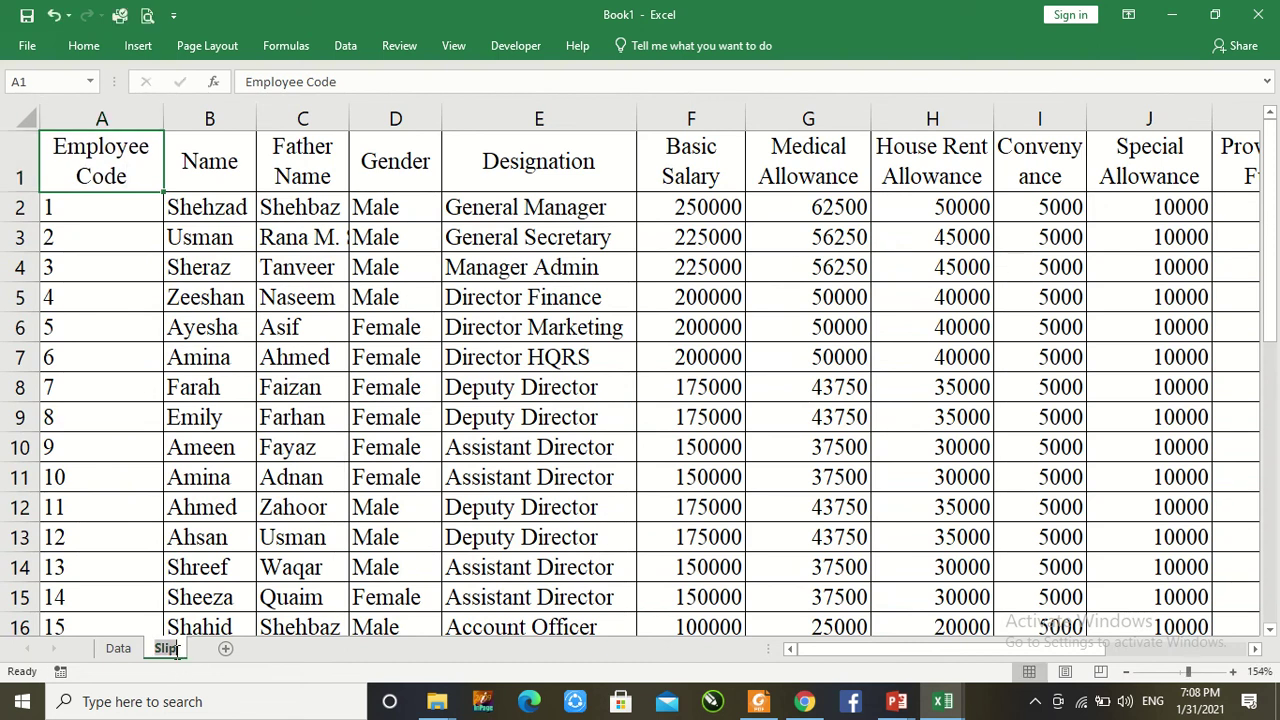
text(Primary DAta)
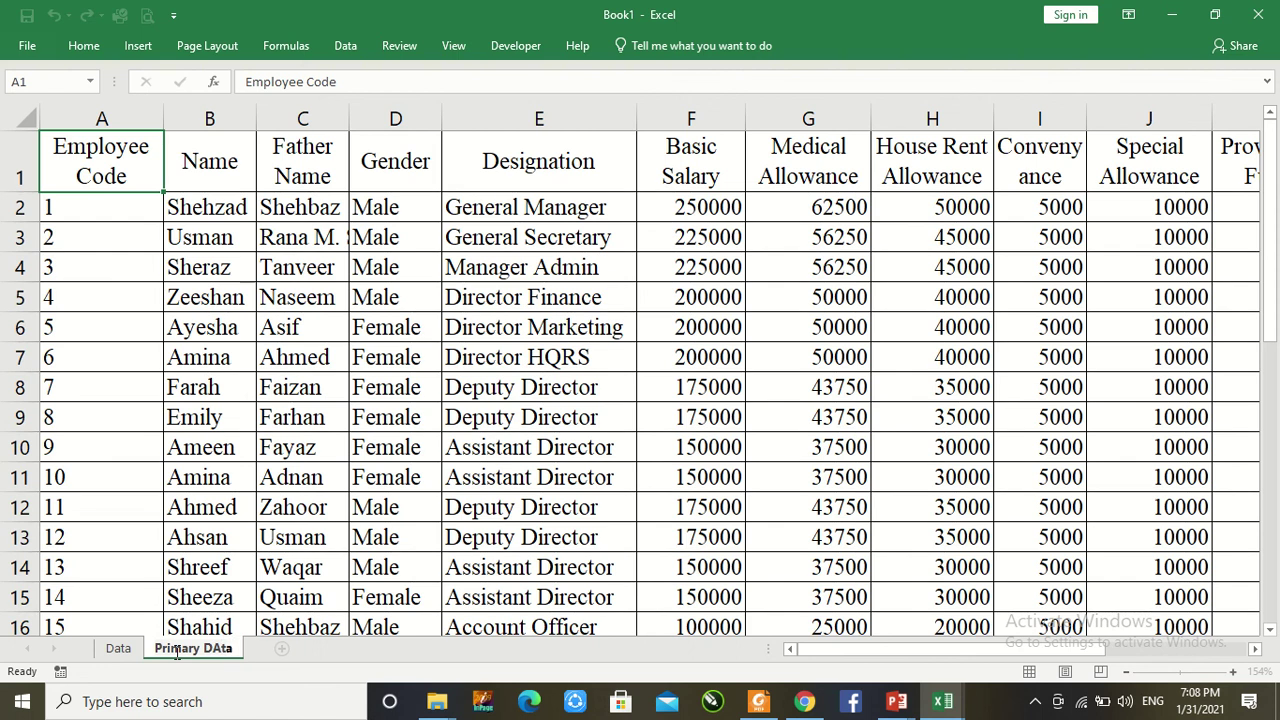
key(BackSpace)
key(BackSpace)
key(BackSpace)
text(ata)
Step: Rename the empty Data sheet as Slip
click(118, 650)
double_click(121, 648)
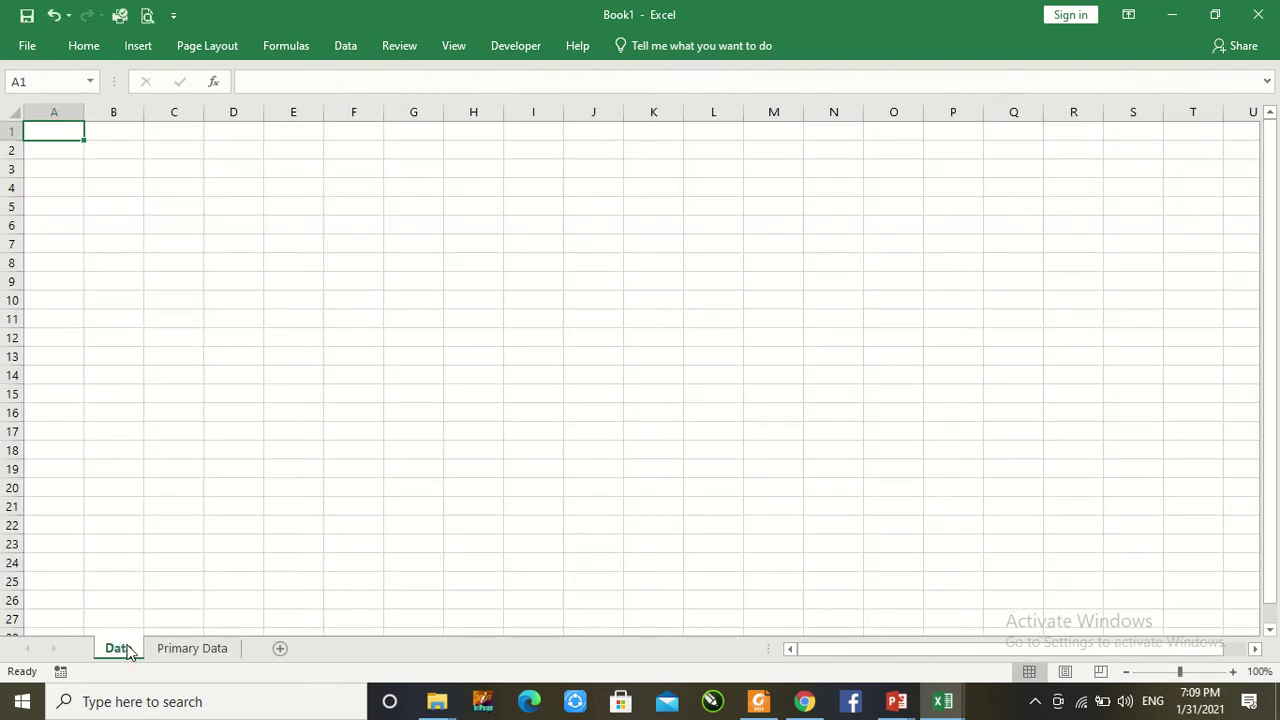
text(Slip)
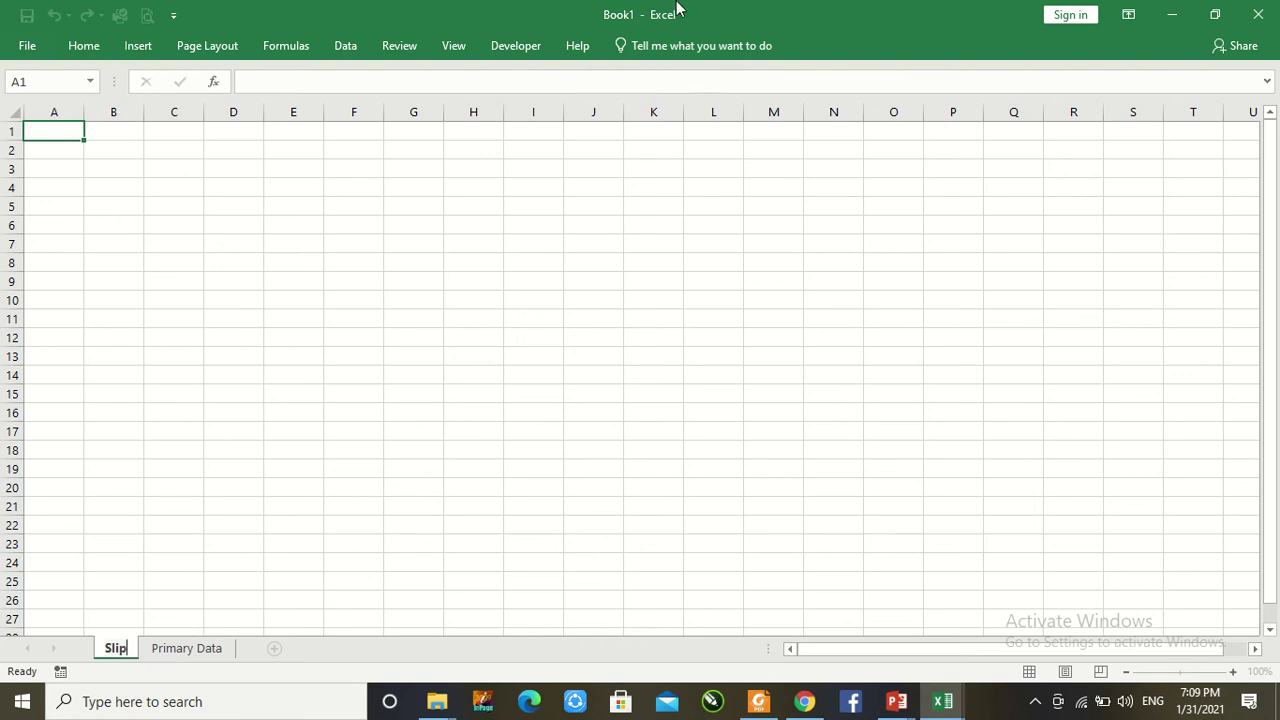
click(523, 46)
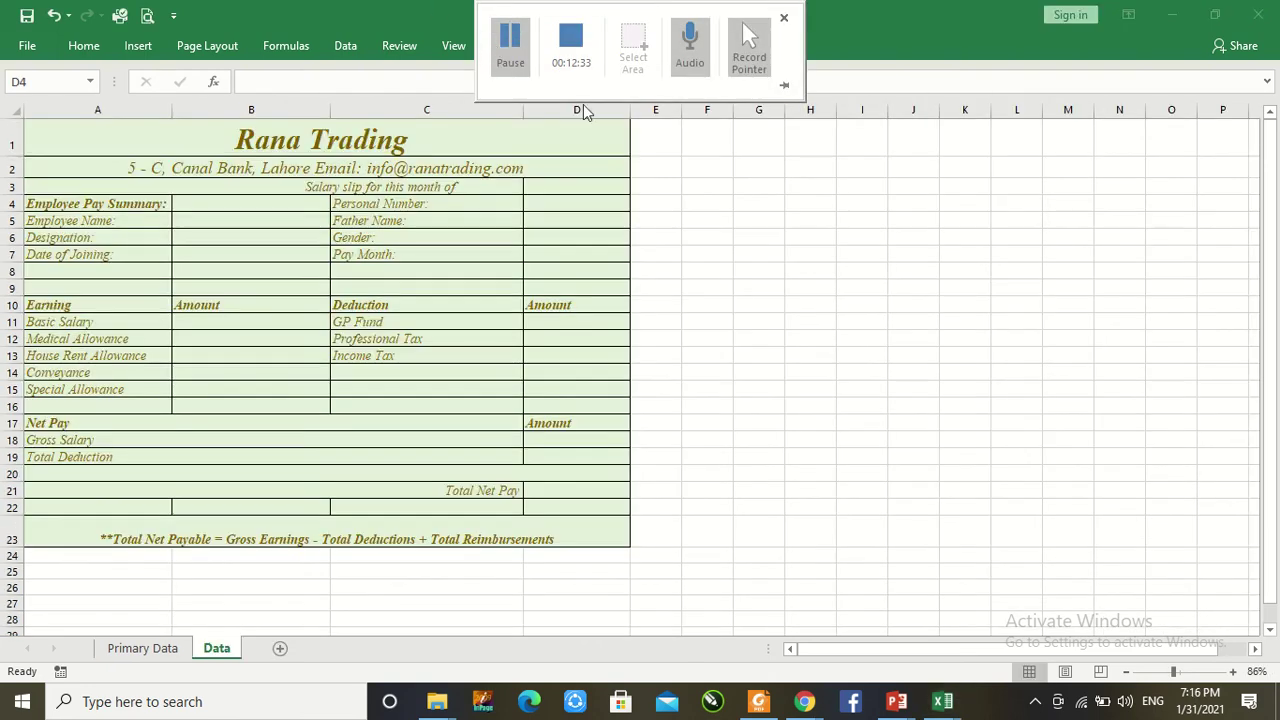
Step: Enter the note Vlookup in cell H4 beside the salary slip form
click(788, 211)
text(Vl)
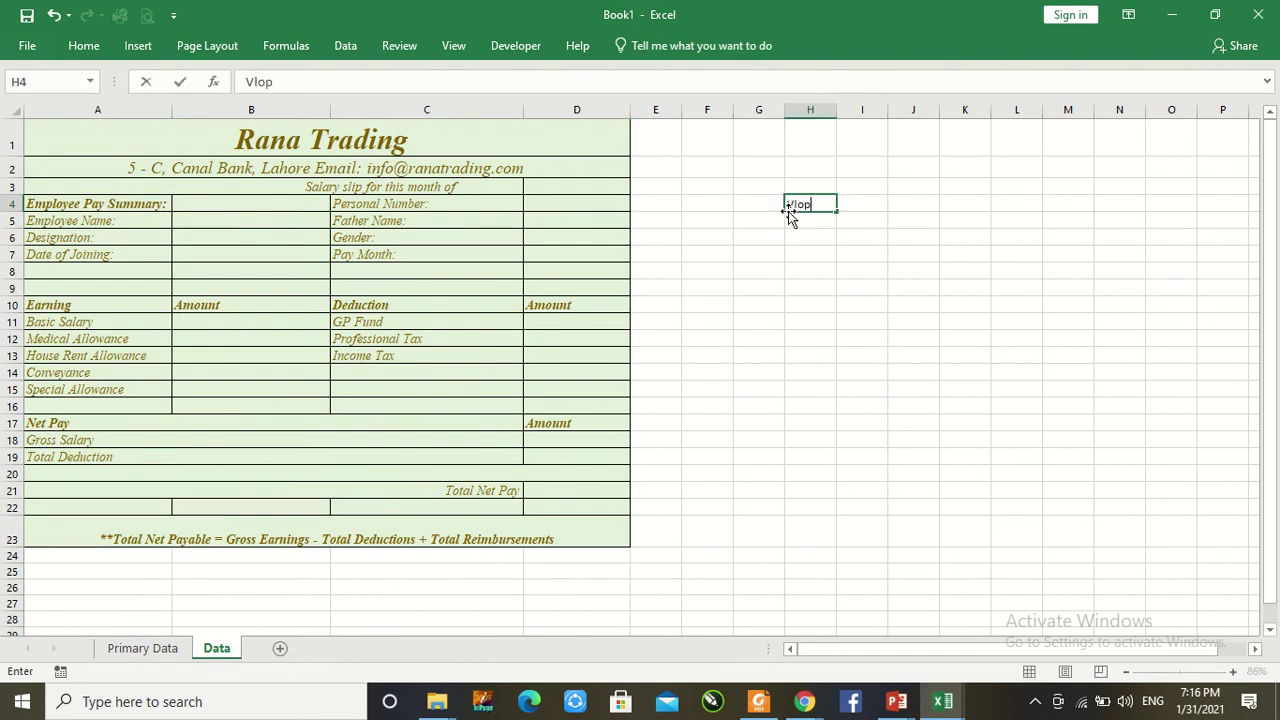
text(ookup)
key(Tab)
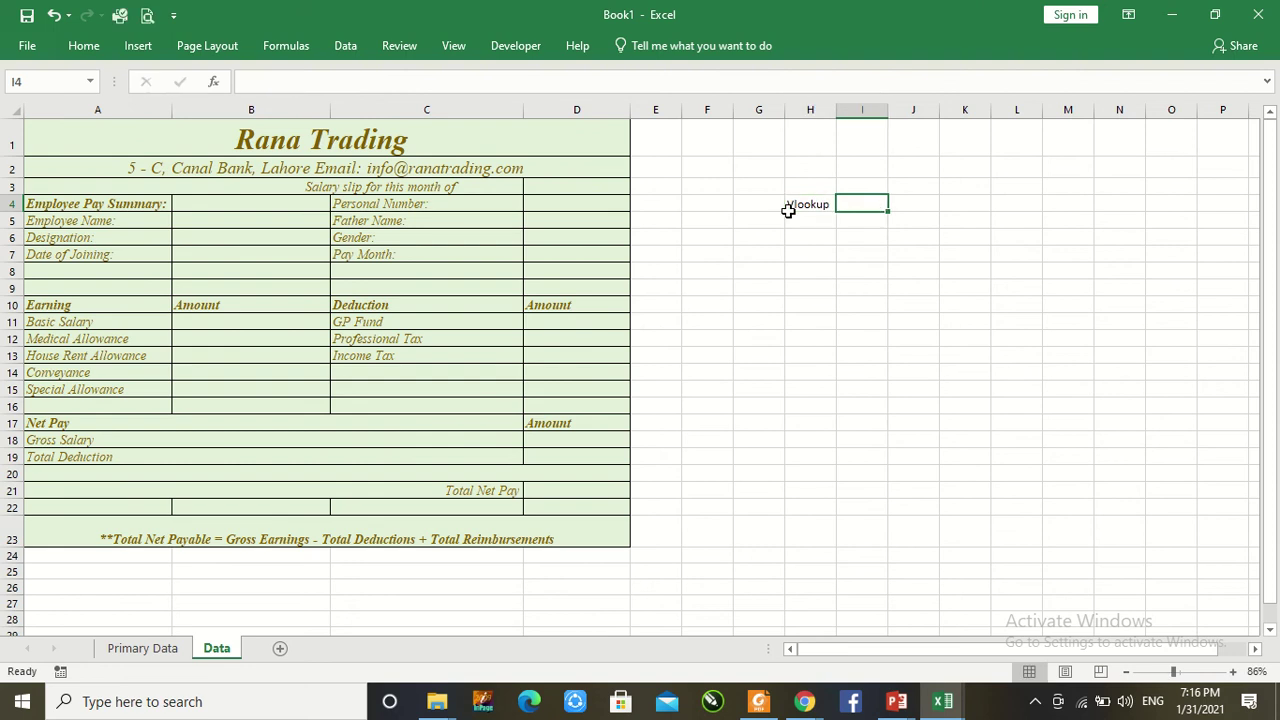
click(790, 212)
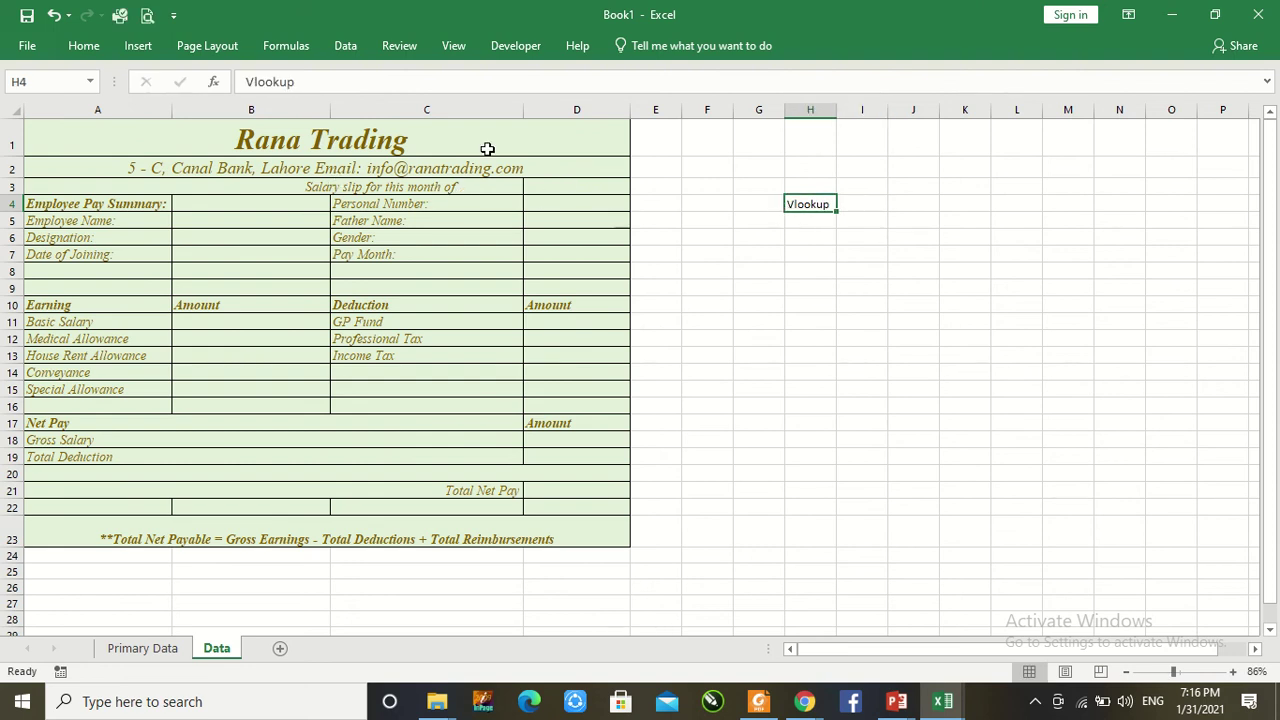
click(368, 139)
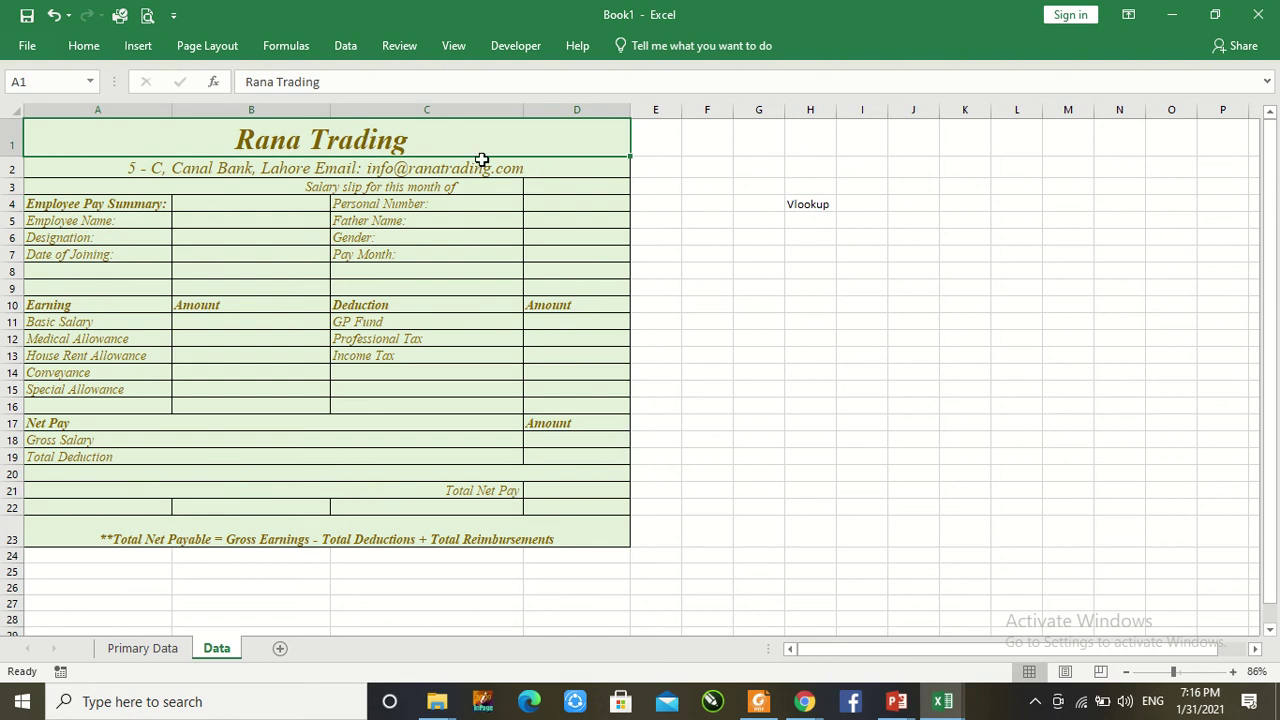
Step: Enter =VLOOKUP(D4,'Primary Data'!A2:P33,2,FALSE) in B5 to fetch the employee name by personal number
click(215, 222)
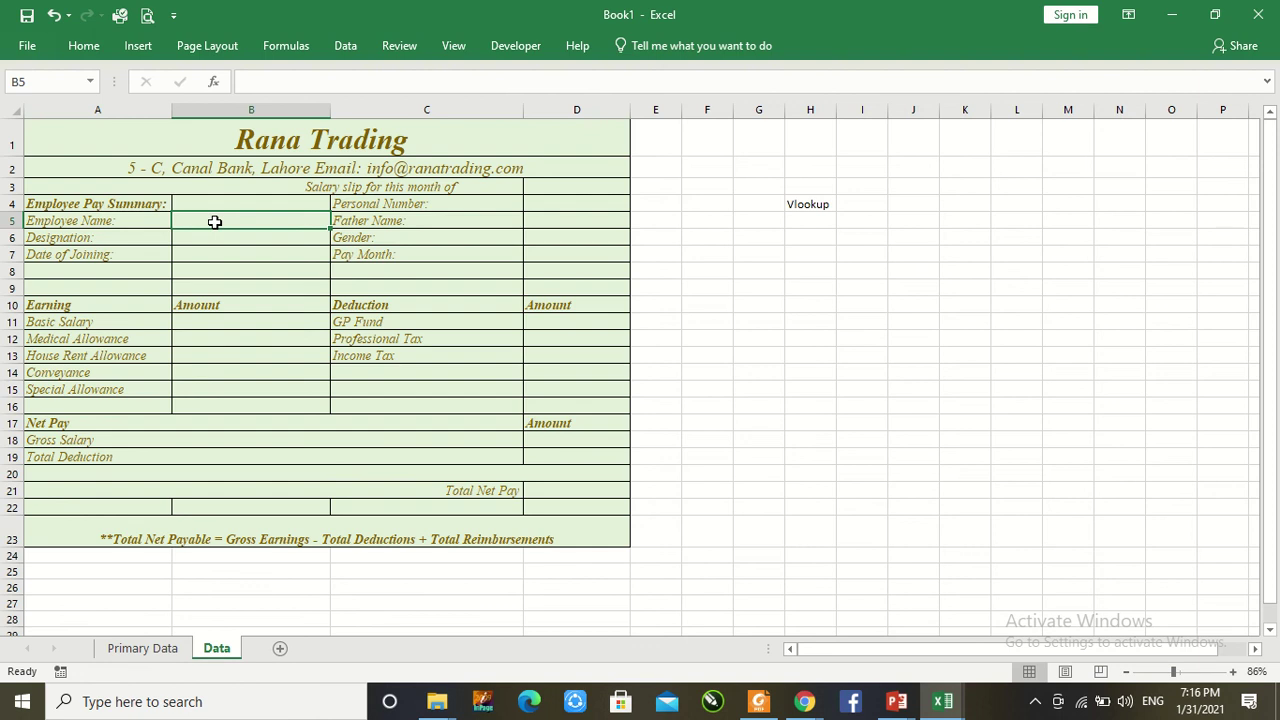
text(=vl)
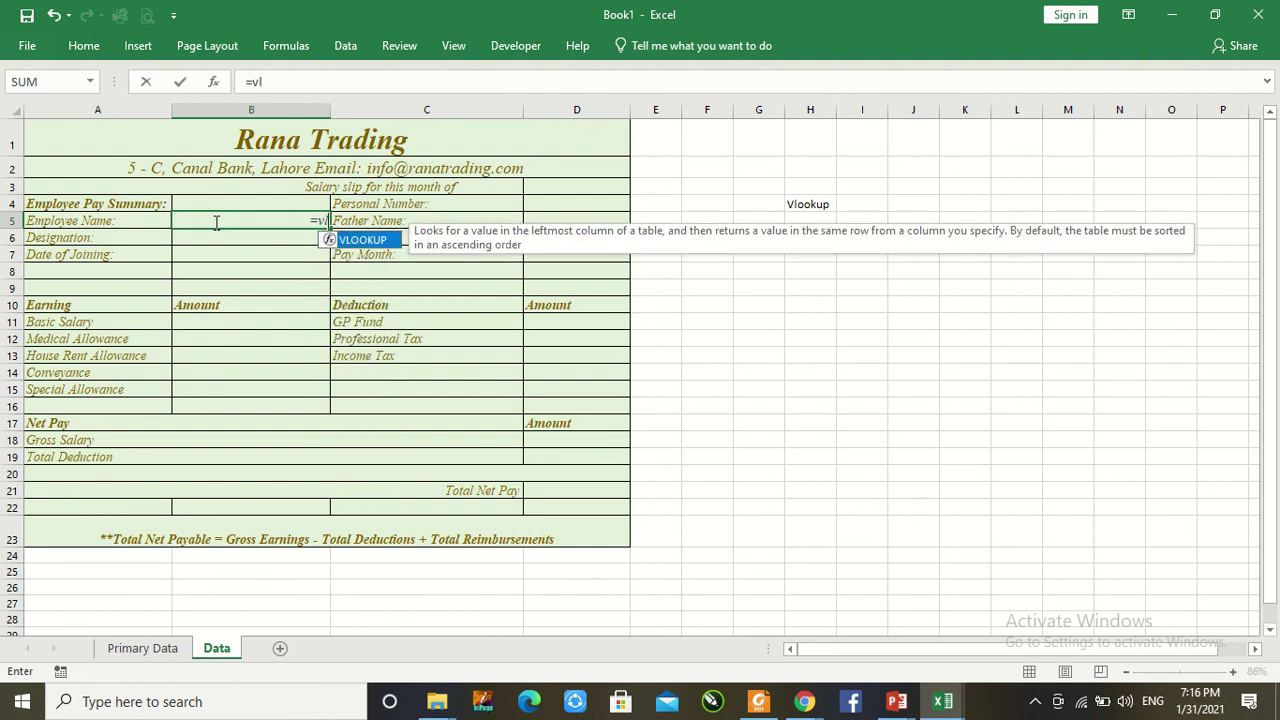
text(ookup)
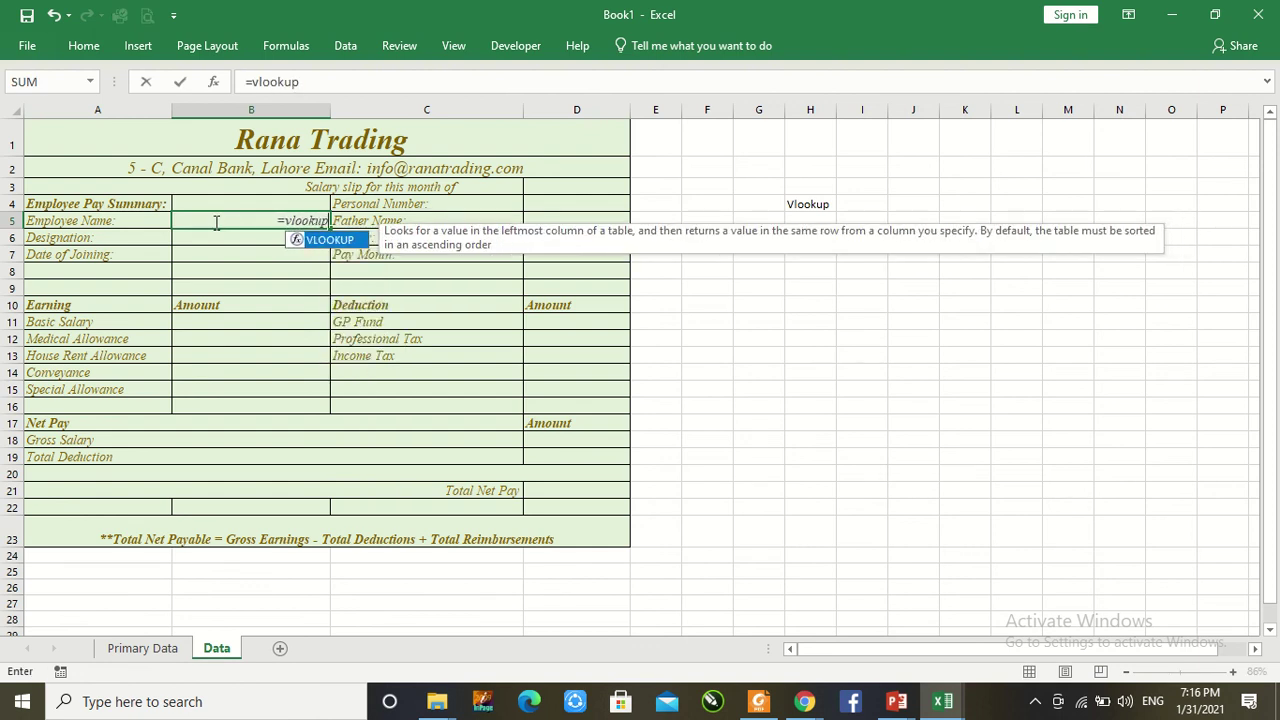
text(()
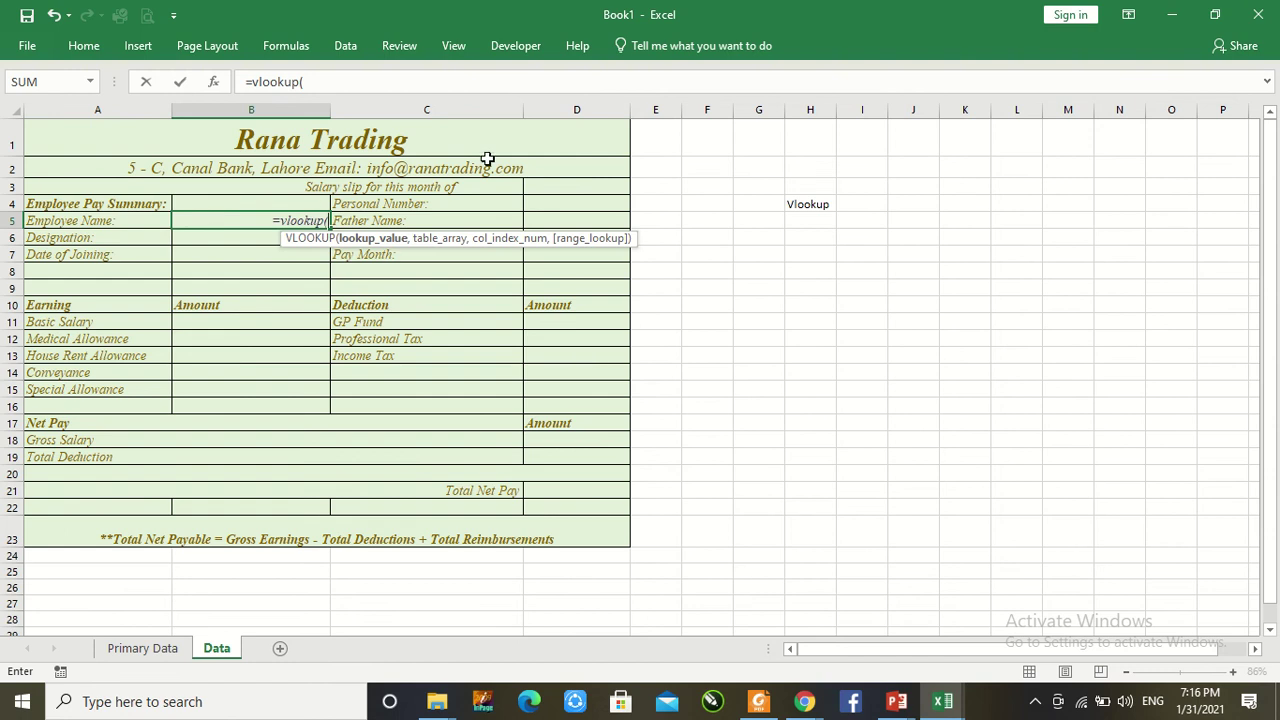
click(557, 202)
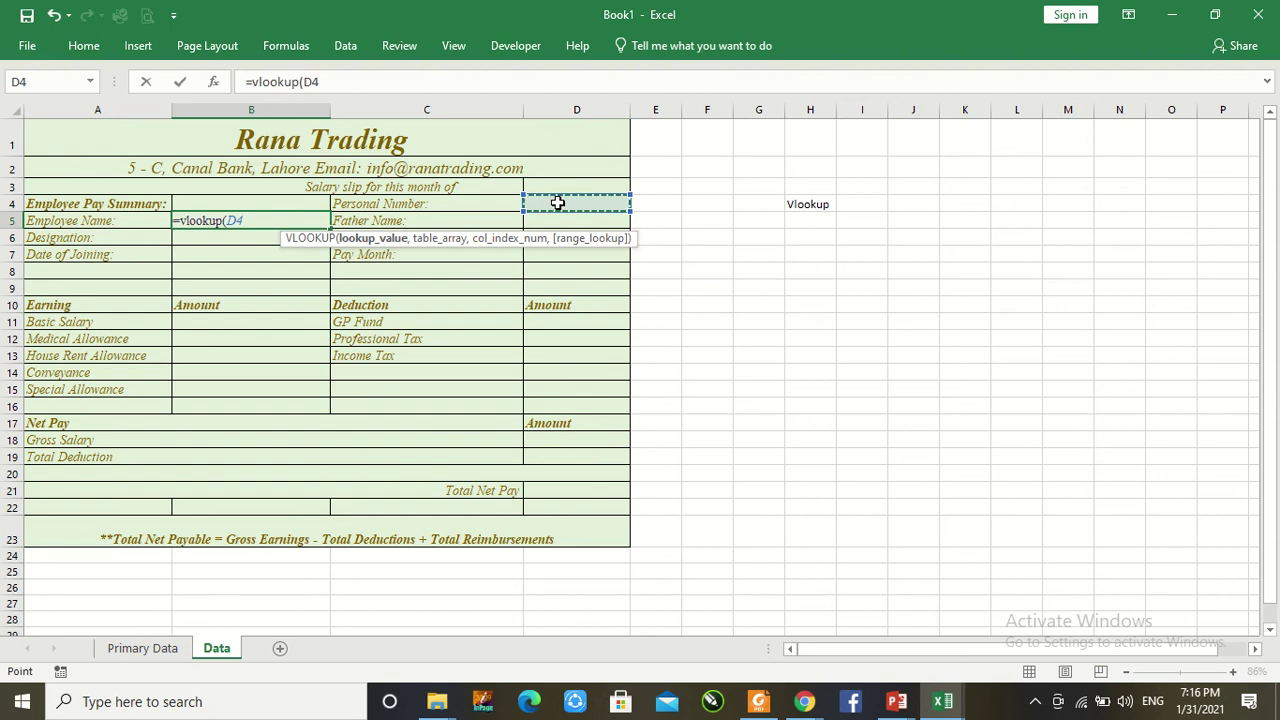
text(,)
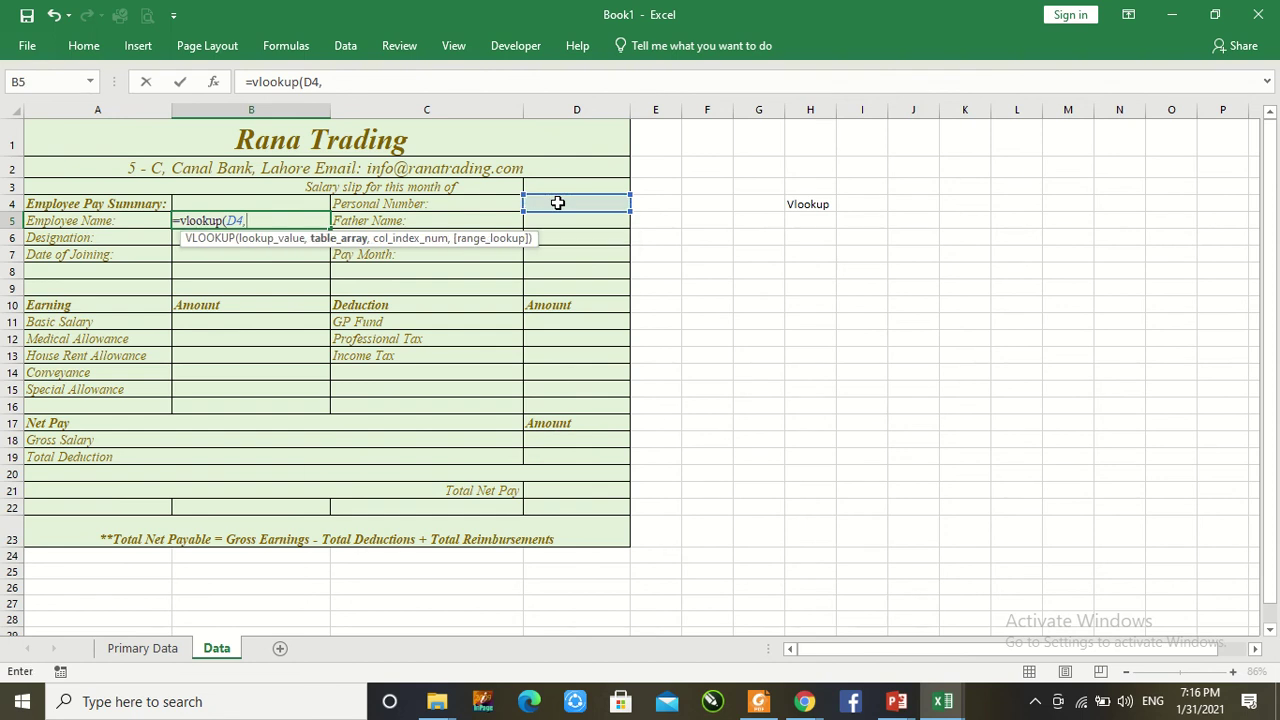
click(143, 652)
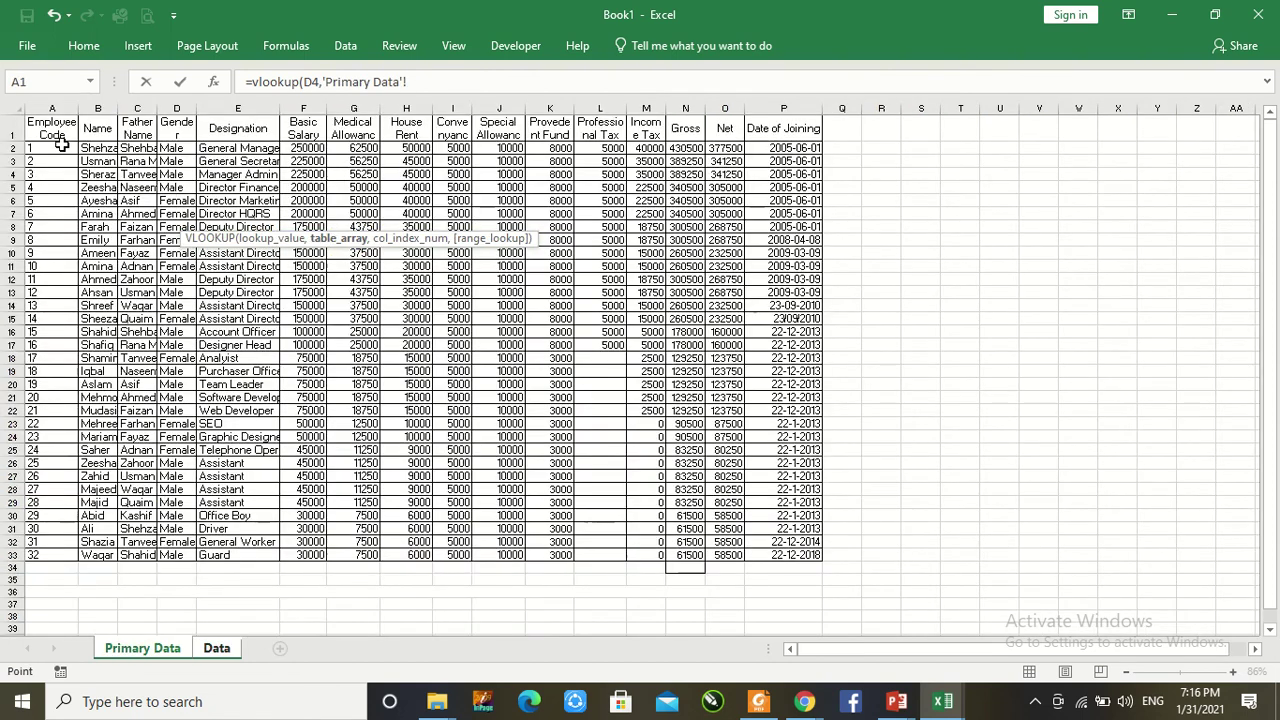
drag(61, 145, 811, 556)
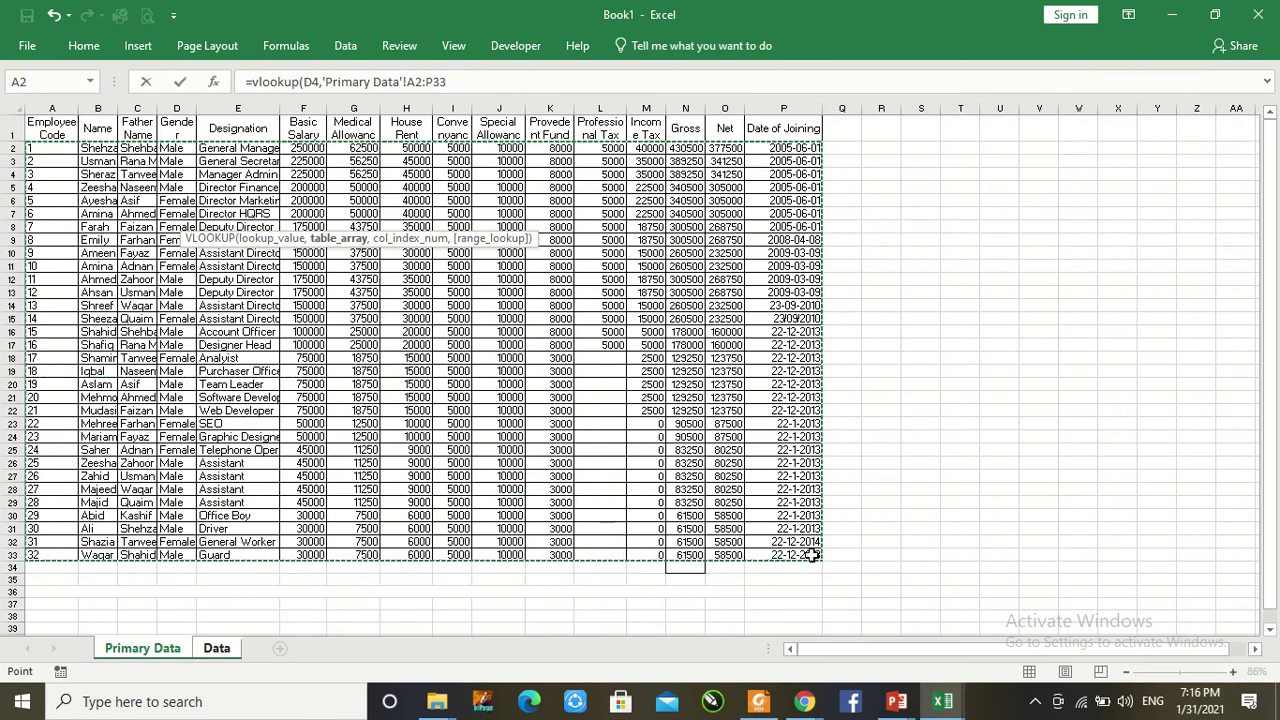
text(,)
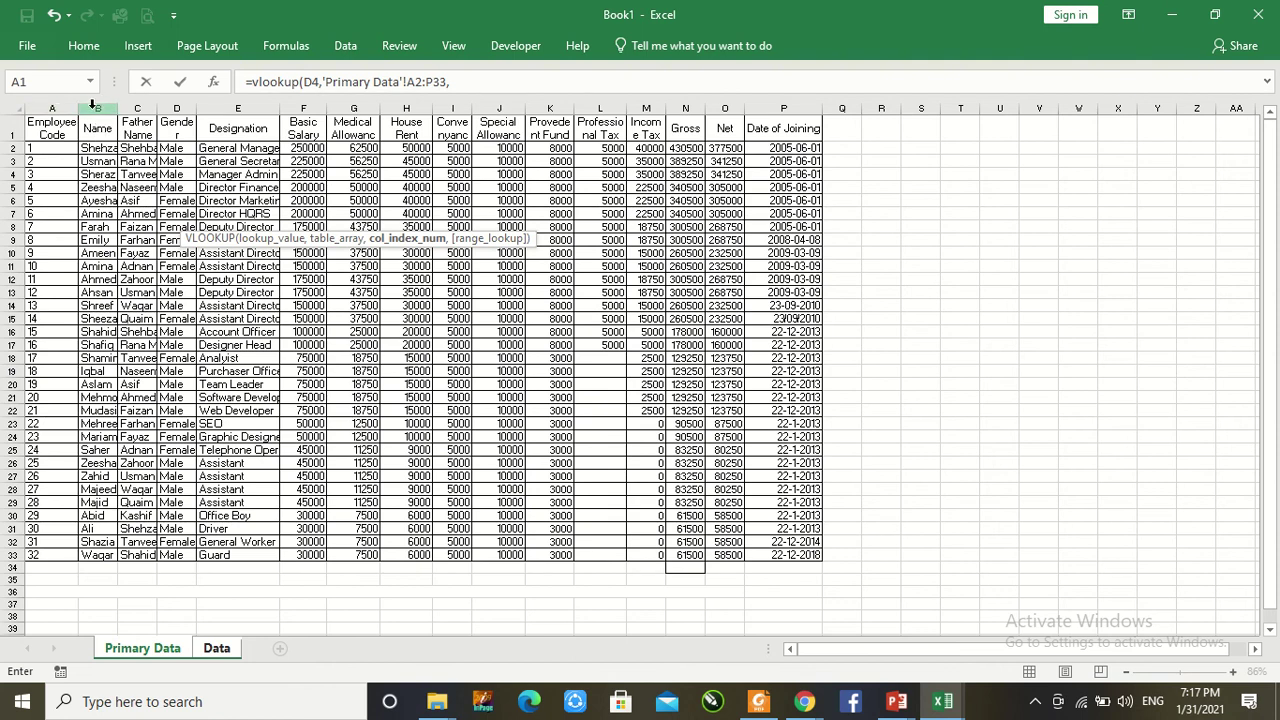
click(479, 79)
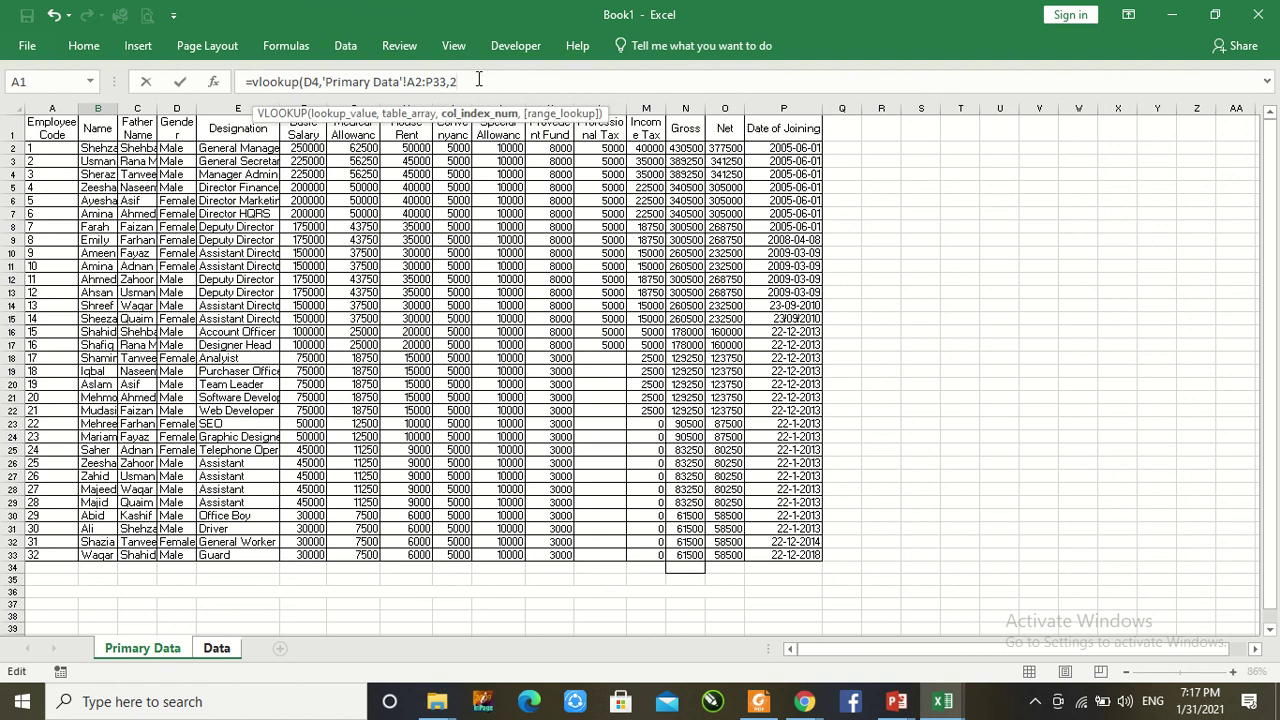
text(,F)
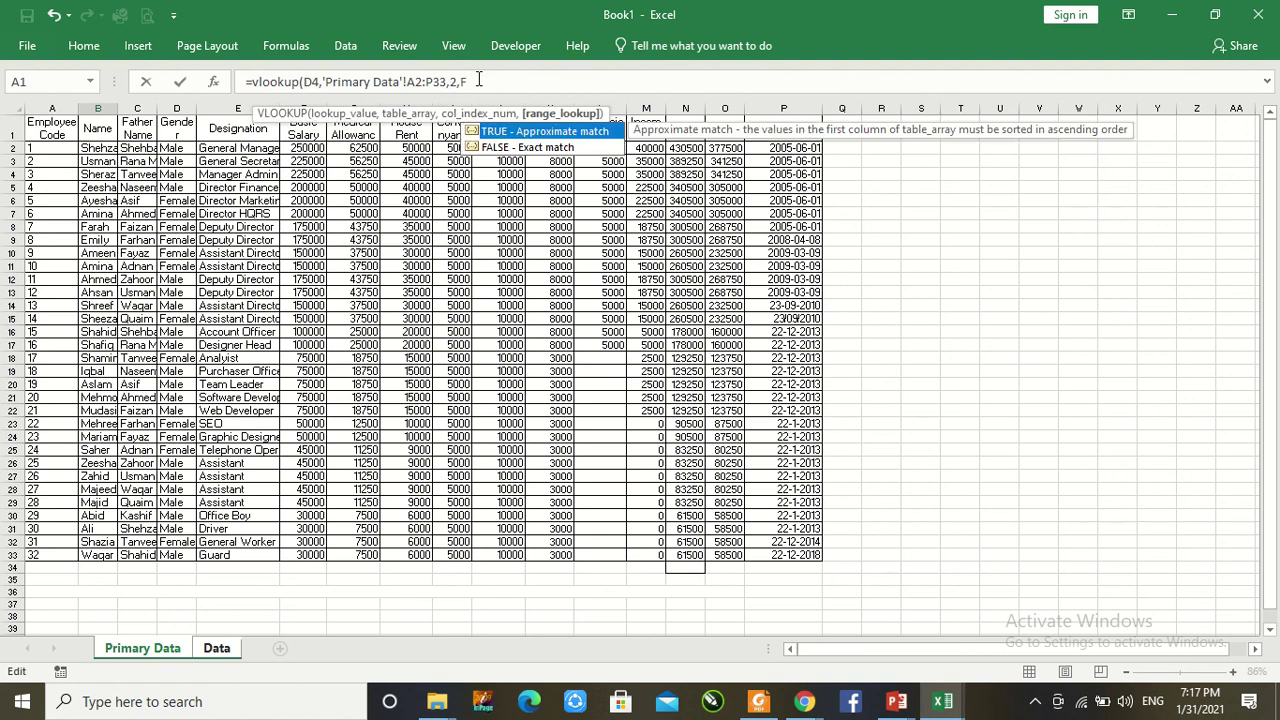
text(alse))
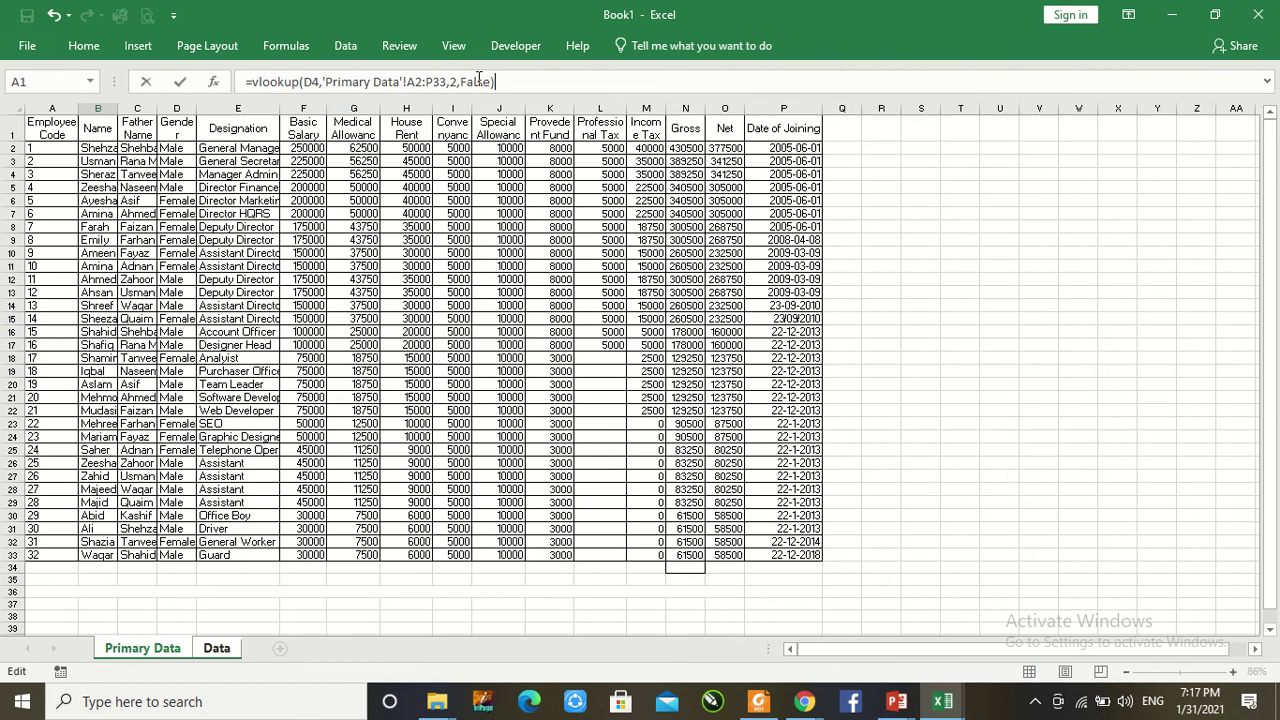
key(Return)
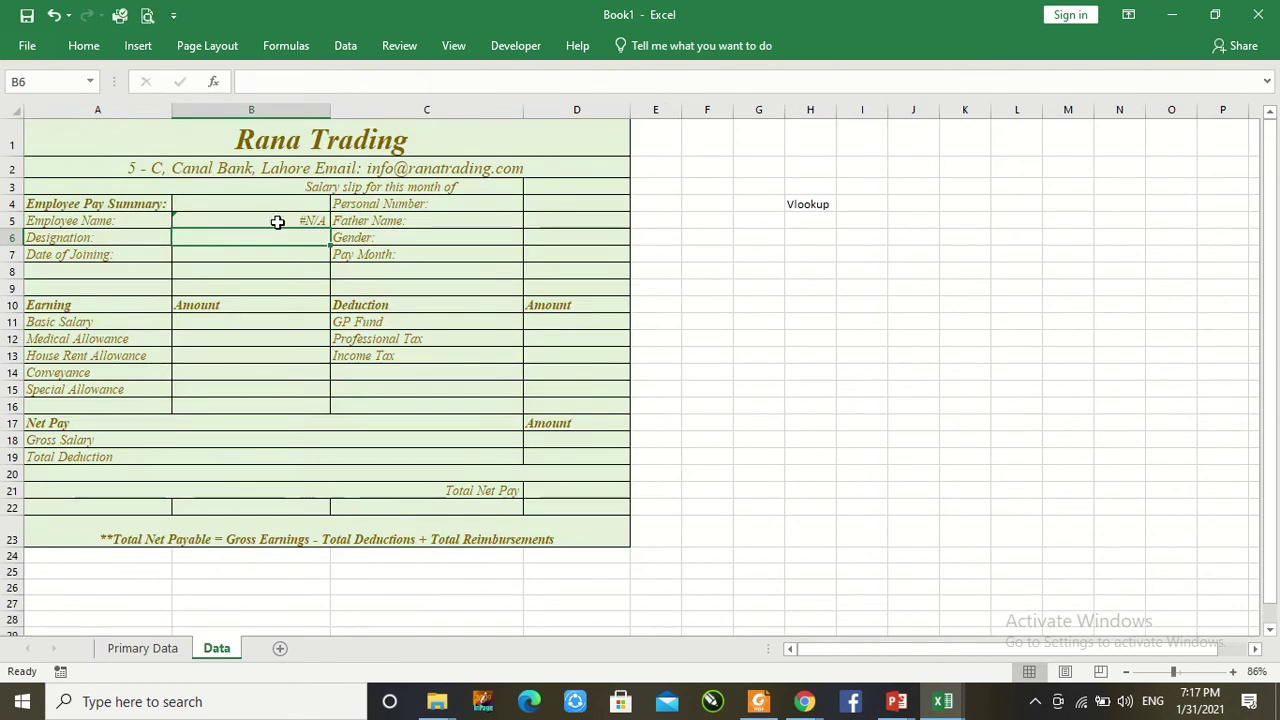
Step: Test the employee name lookup by entering personal number 1 in D4
click(277, 222)
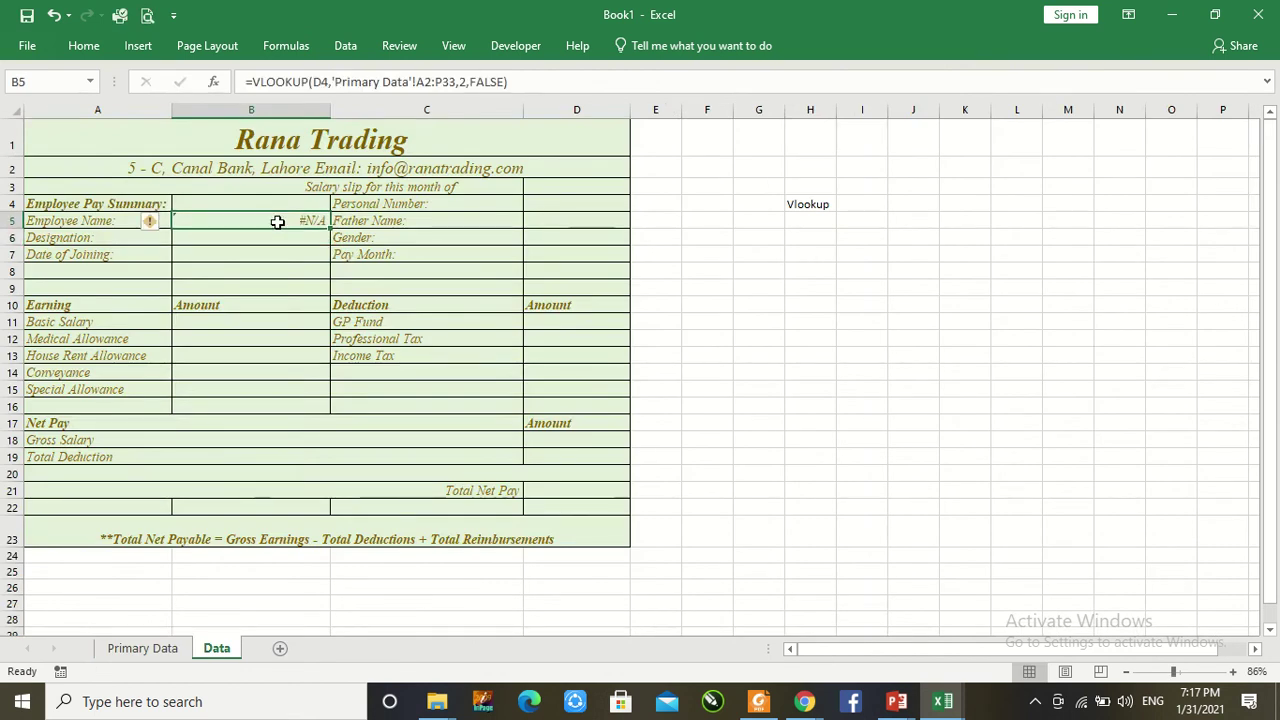
click(560, 204)
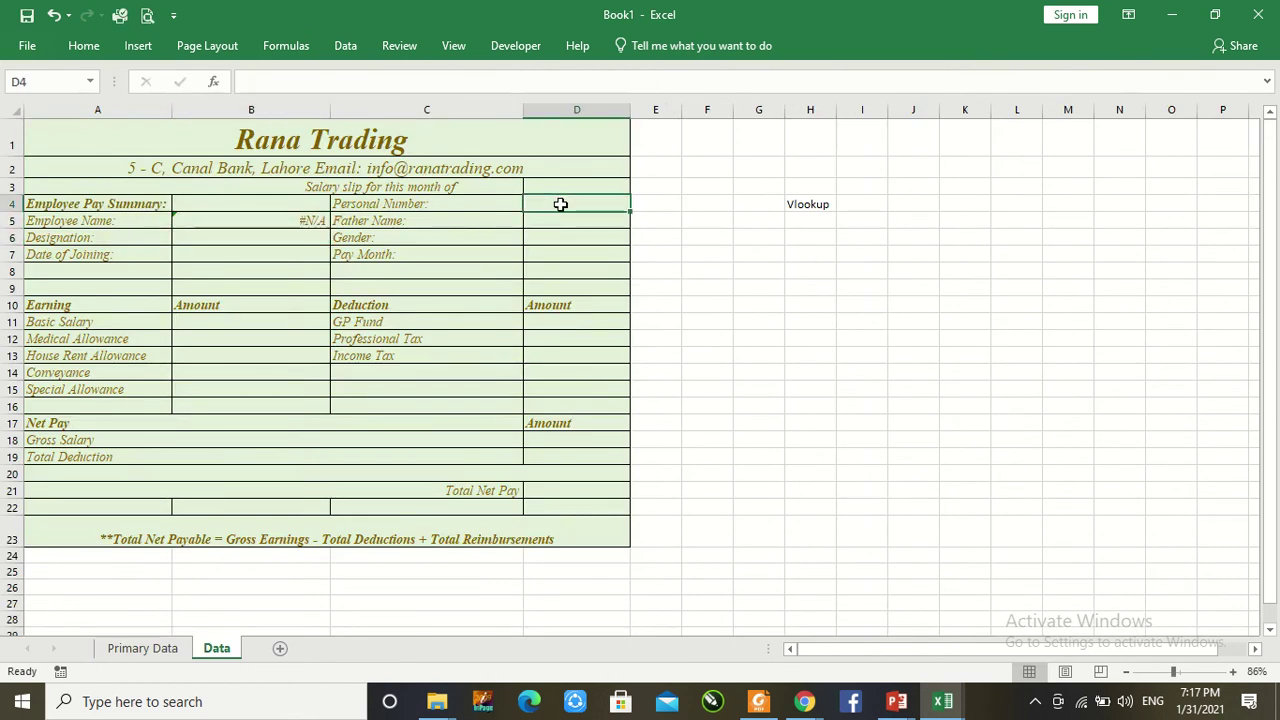
text(1)
key(Return)
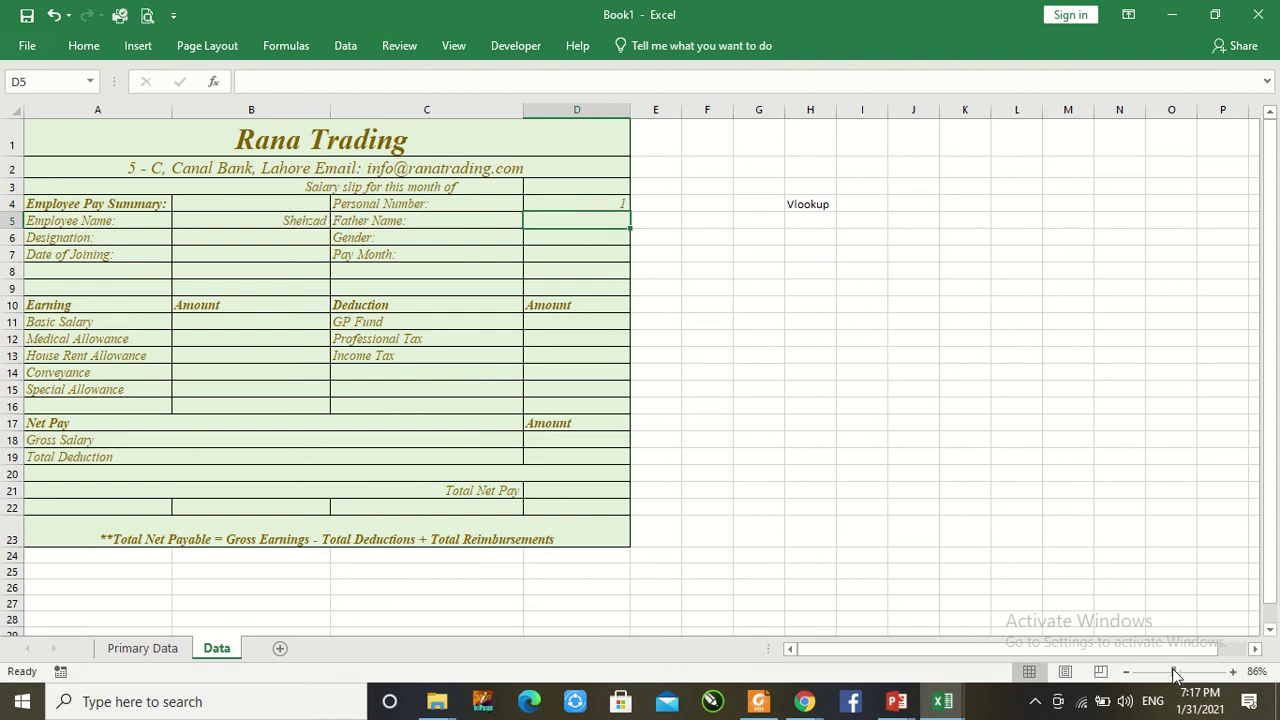
Step: Clear the personal number in D4 and enter 15 to test the name lookup again
mouse_move(1175, 676)
mouse_down()
mouse_move(1193, 677)
mouse_move(1163, 666)
mouse_move(1181, 674)
mouse_up()
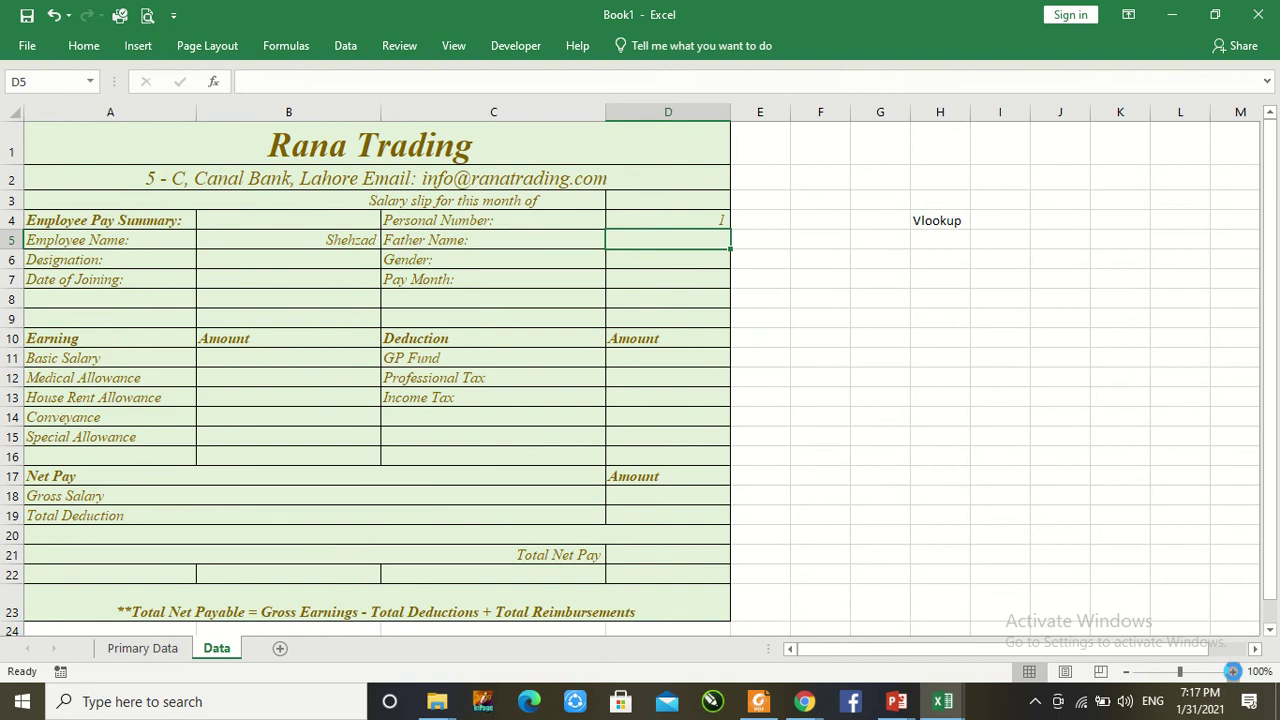
click(1234, 672)
click(1234, 672)
click(1234, 672)
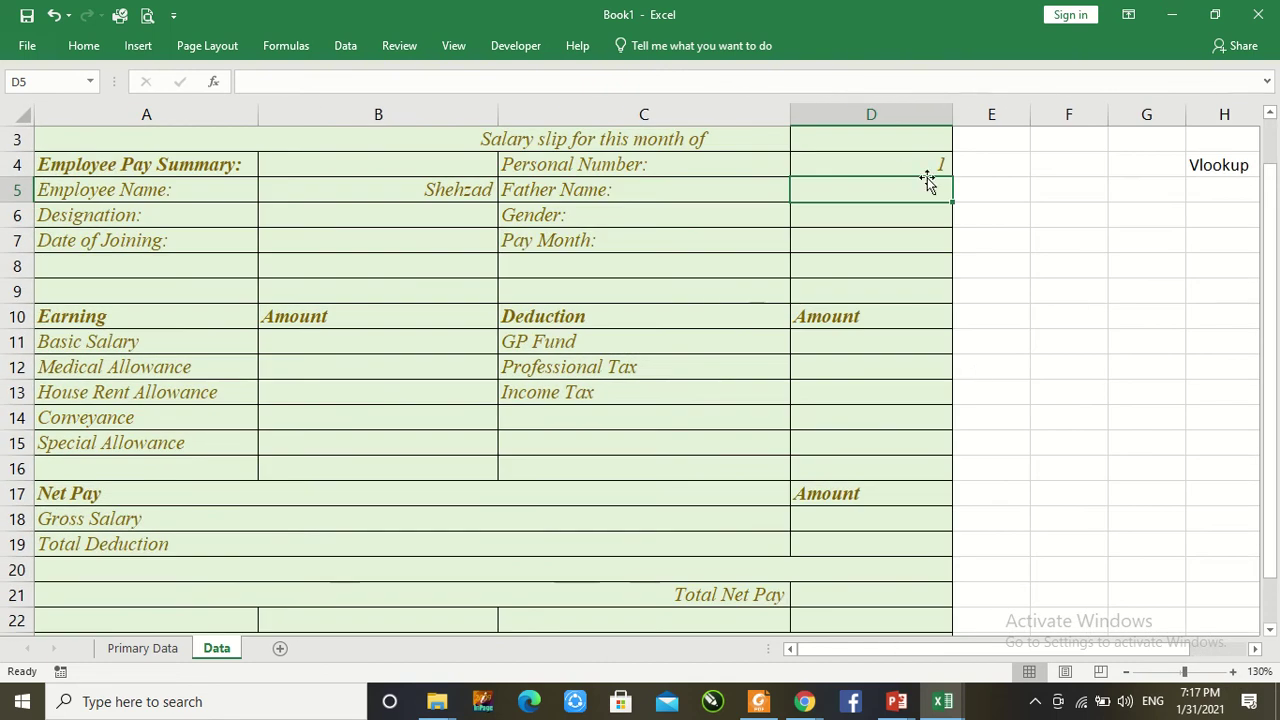
click(930, 166)
key(Delete)
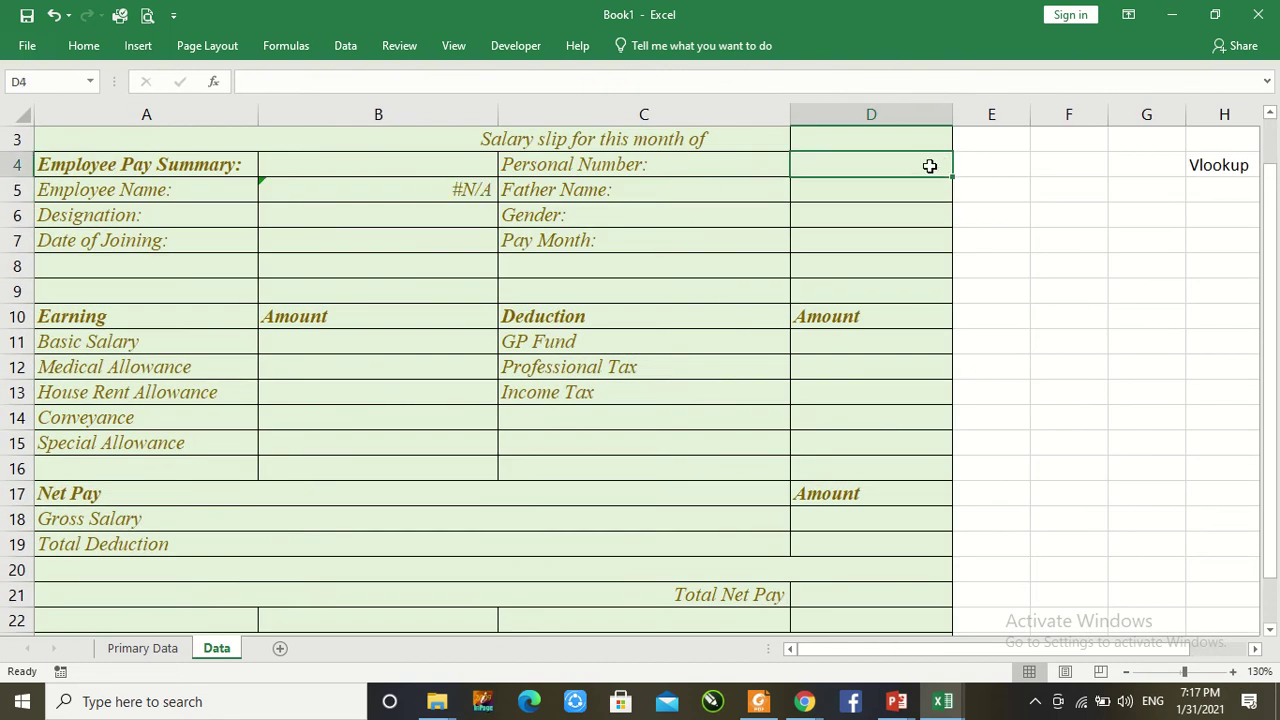
text(15)
key(Return)
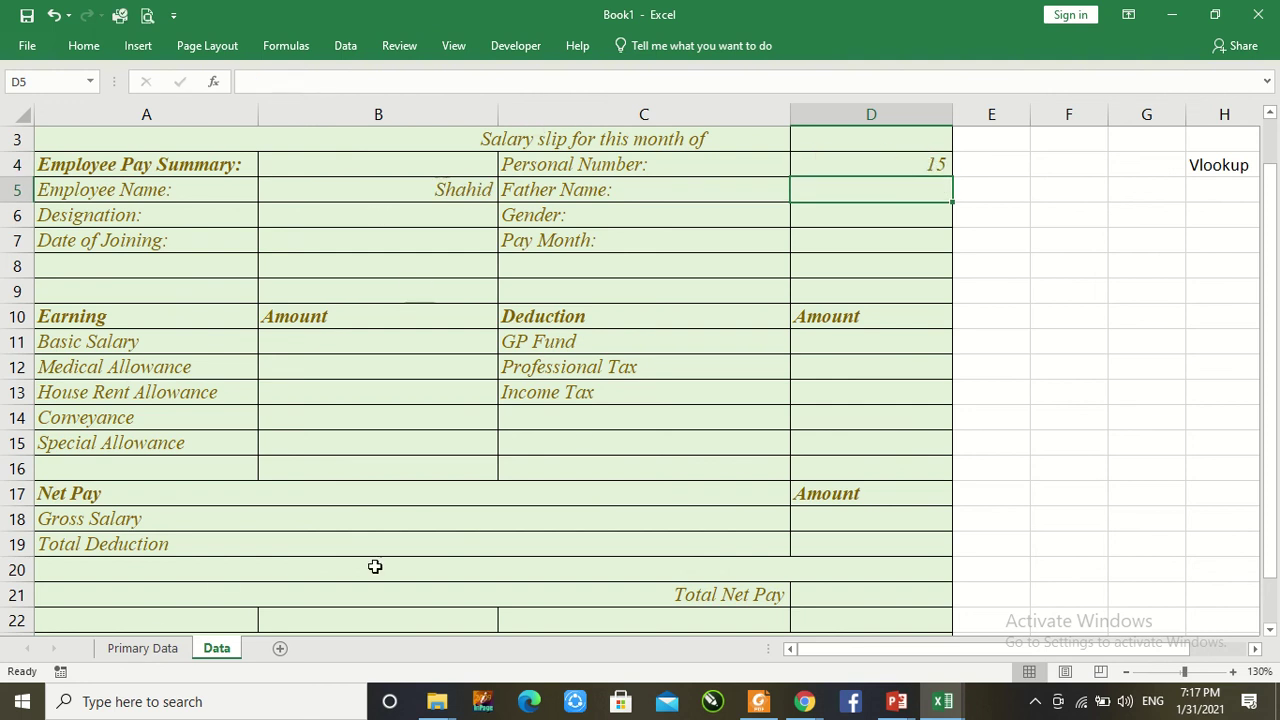
Step: Compare the slip's employee name with the Name entry for employee code 15 on the Primary Data sheet
click(145, 648)
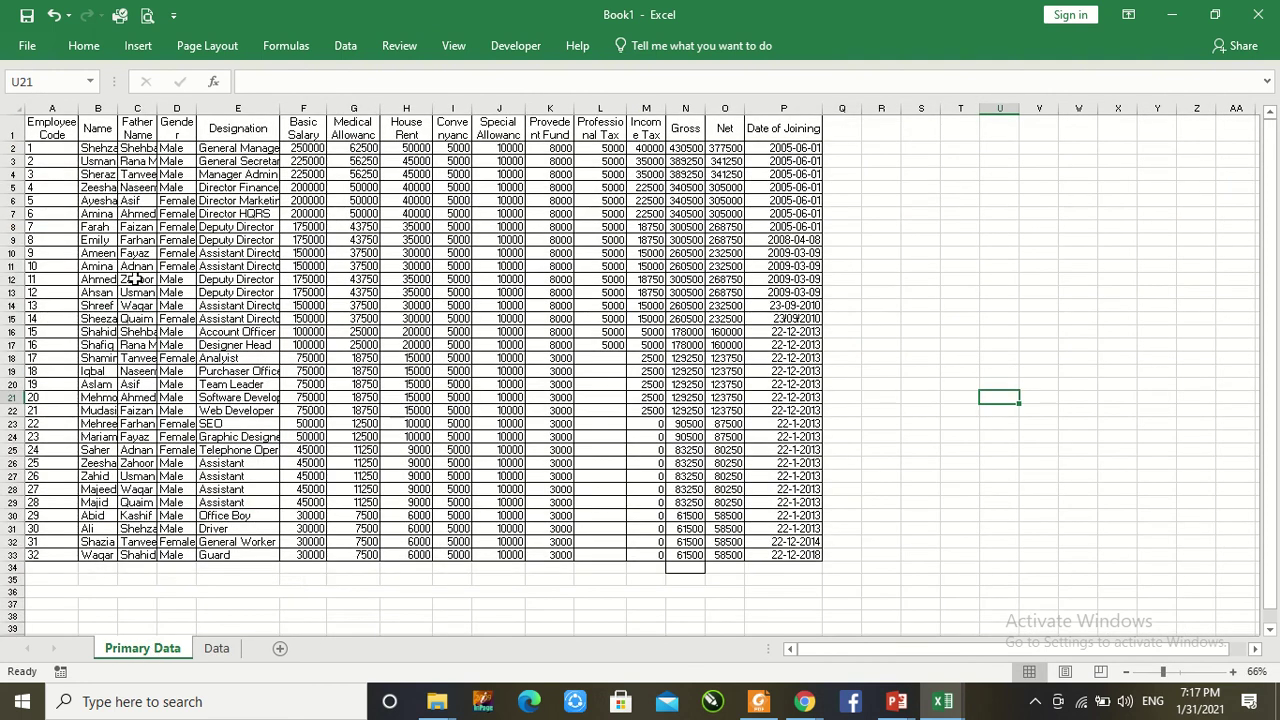
click(88, 331)
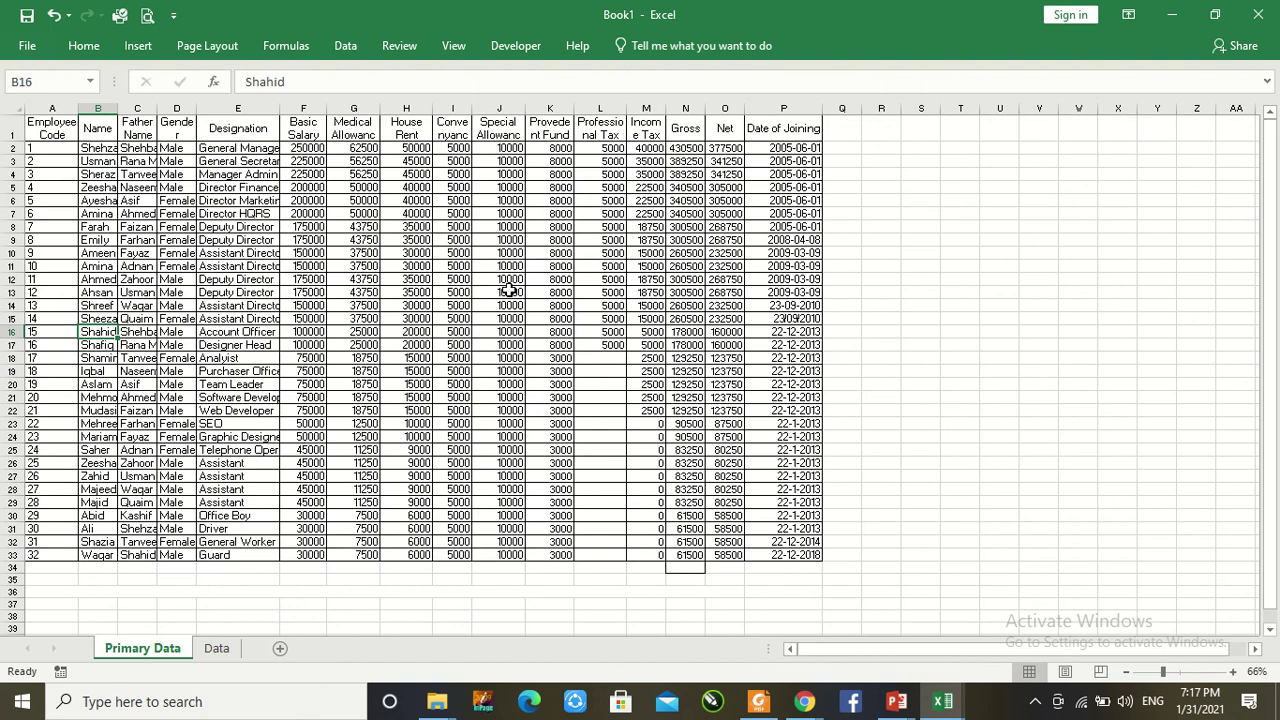
drag(292, 81, 232, 81)
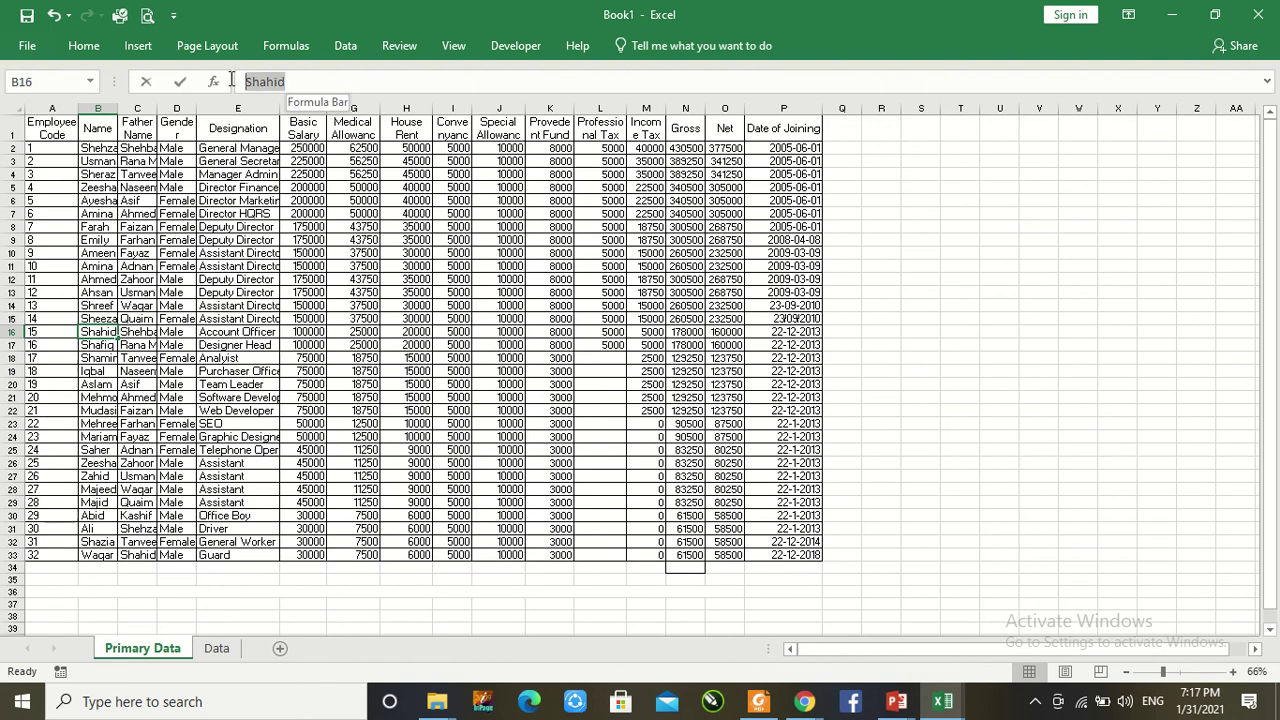
key(Escape)
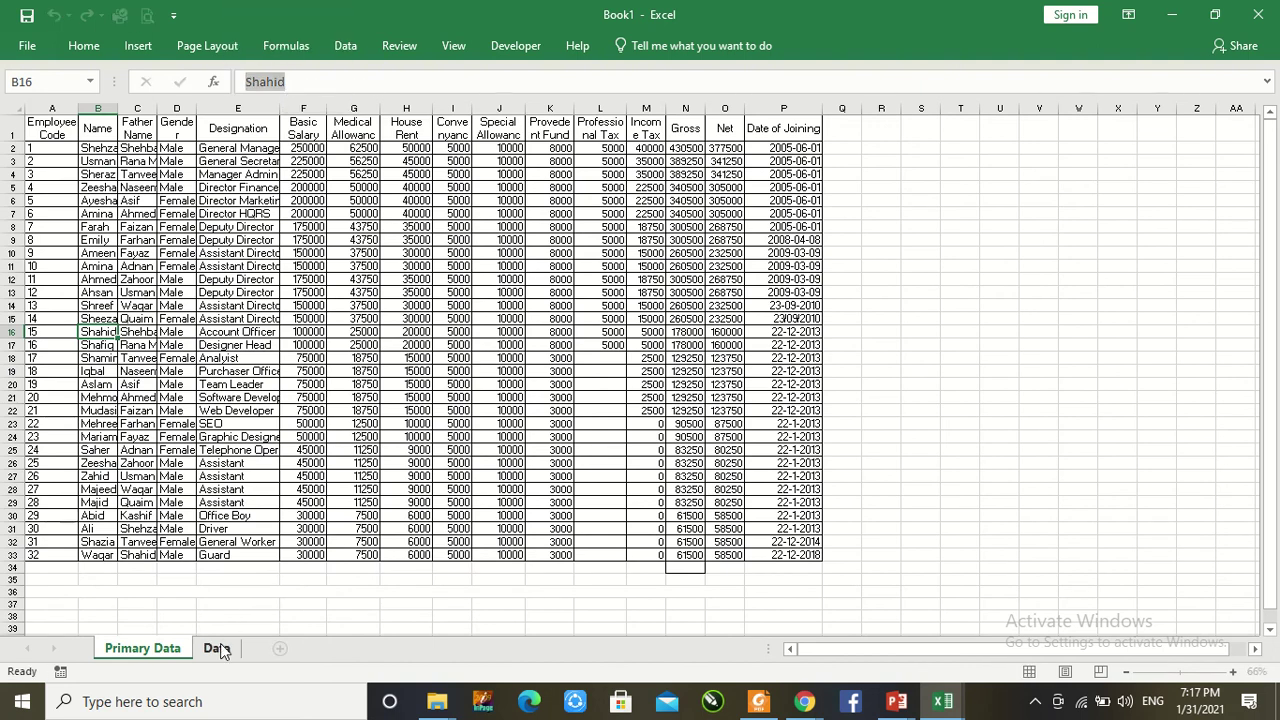
Step: Return to the Data sheet and replace the personal number in D4 with 30
click(217, 648)
click(926, 166)
key(Delete)
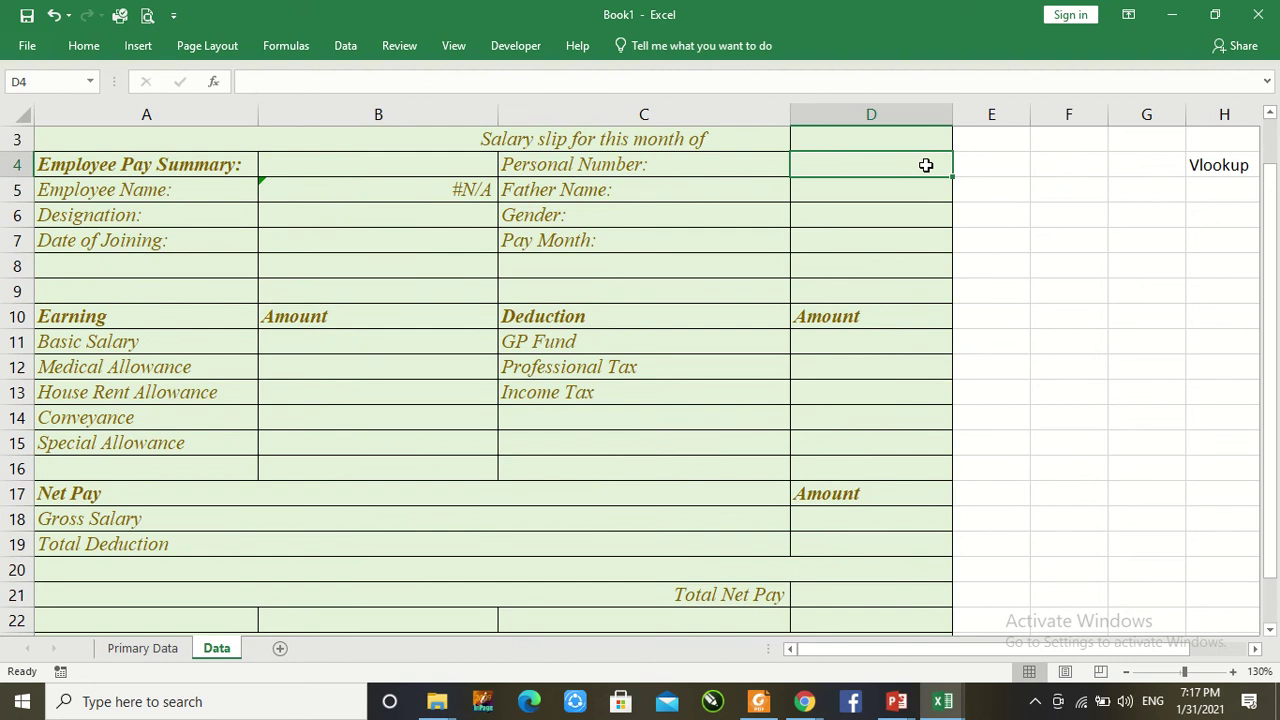
text(30)
key(Return)
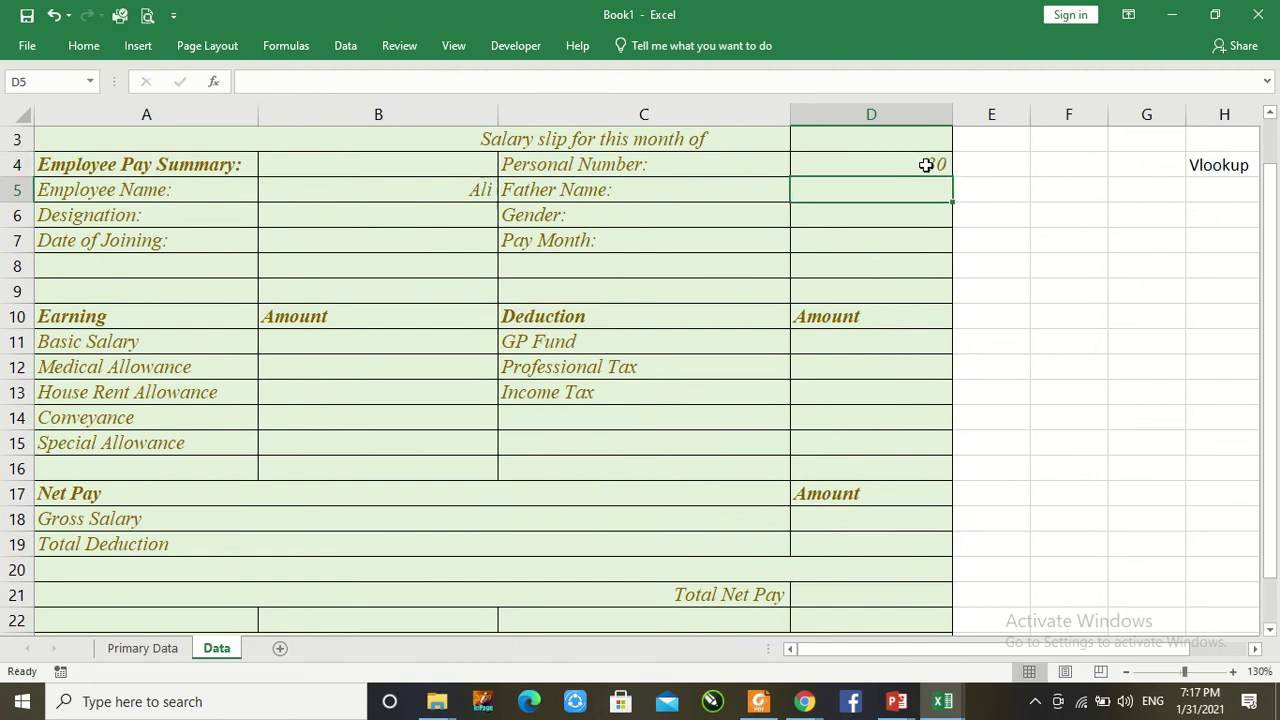
Step: Check the Name entry for employee code 30 in the Primary Data table
click(138, 650)
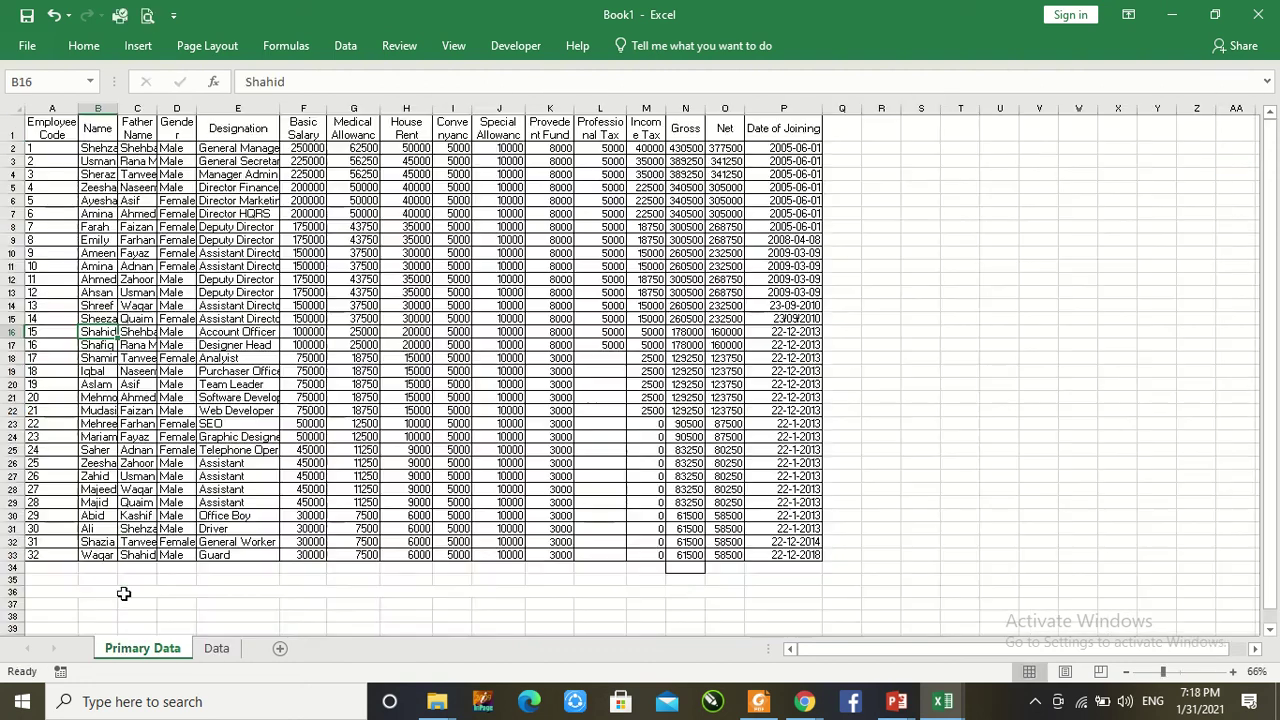
click(99, 541)
click(101, 527)
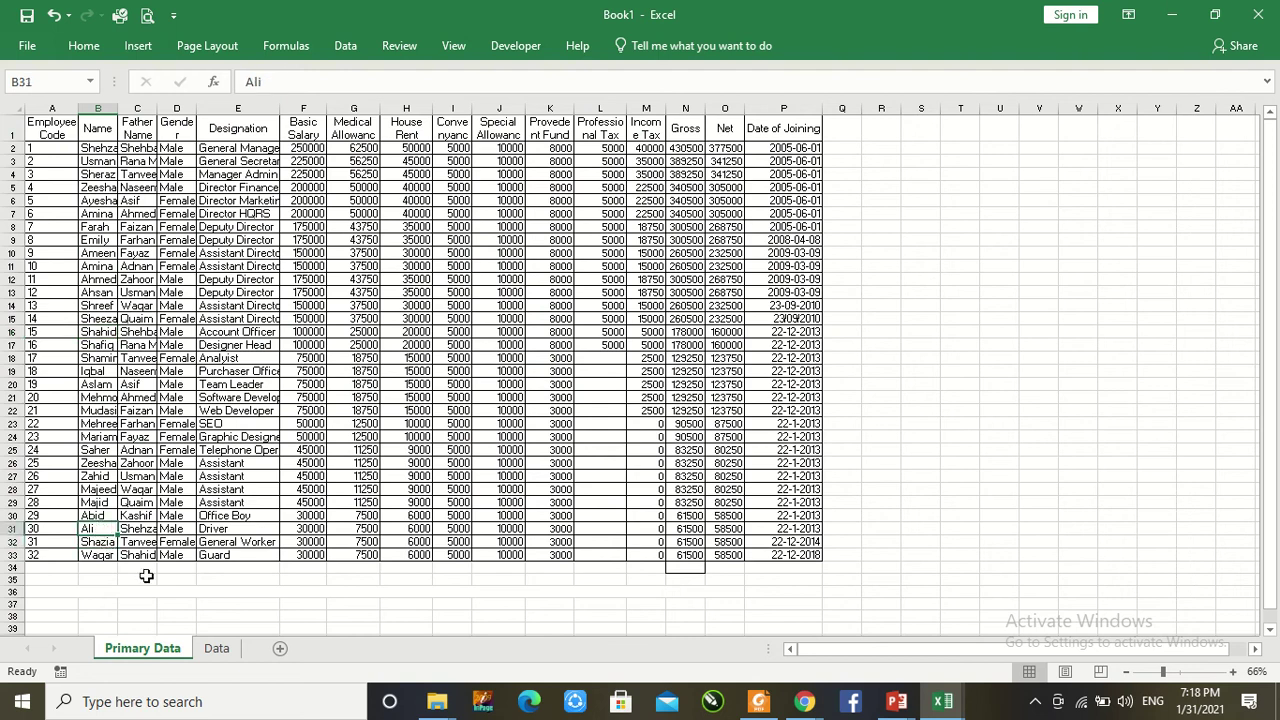
Step: On the Data sheet, fill Father Name in D5 with =vlookup(D4,'Primary Data'!A2:P33,3,False)
click(214, 648)
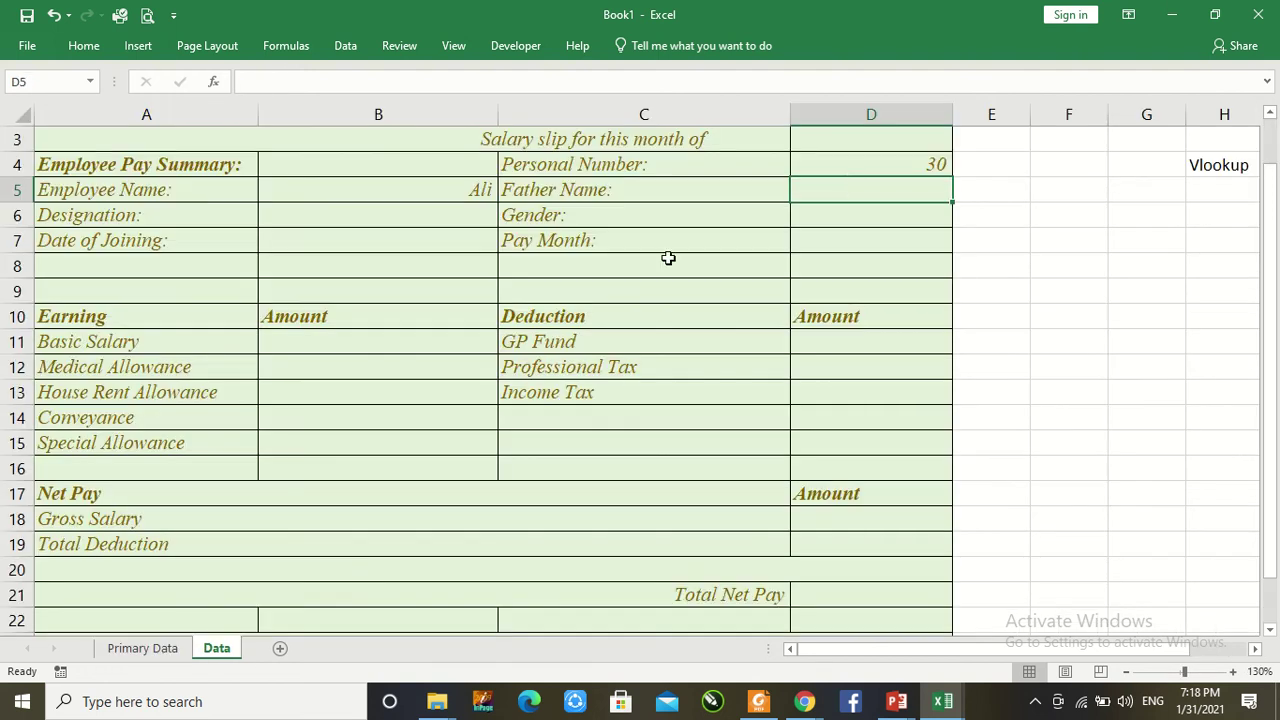
text(=)
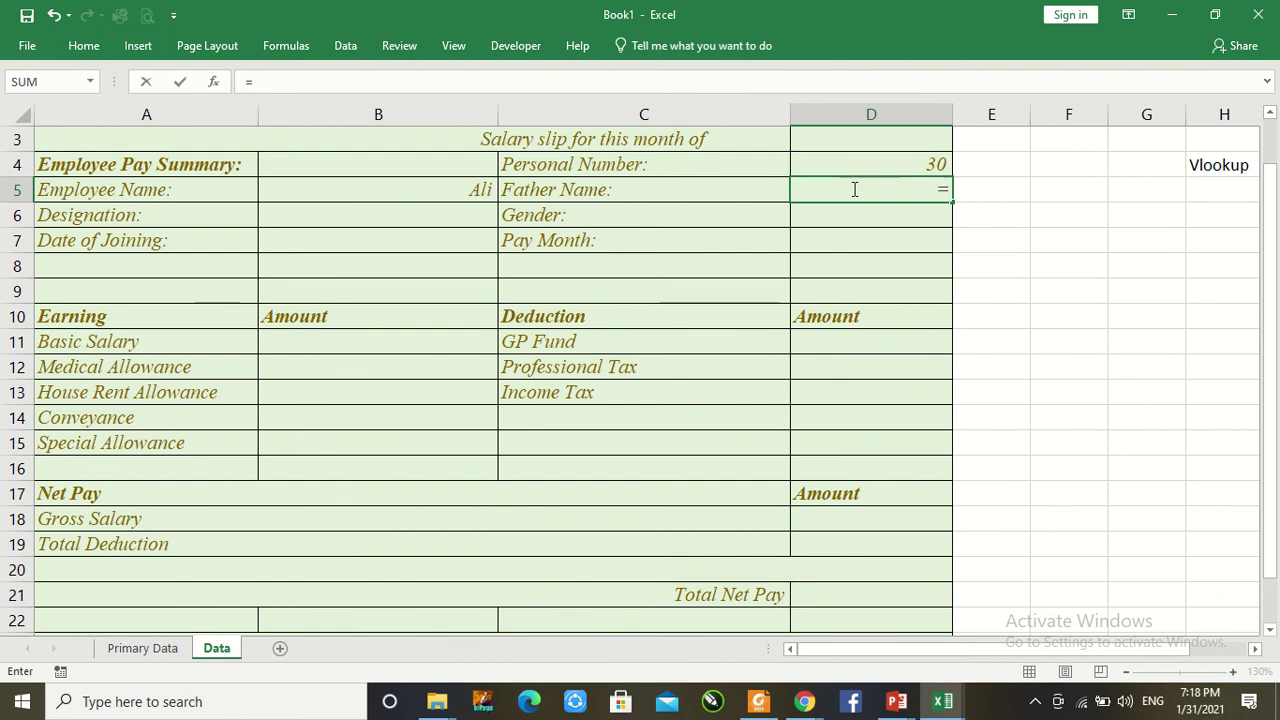
text(vlookup)
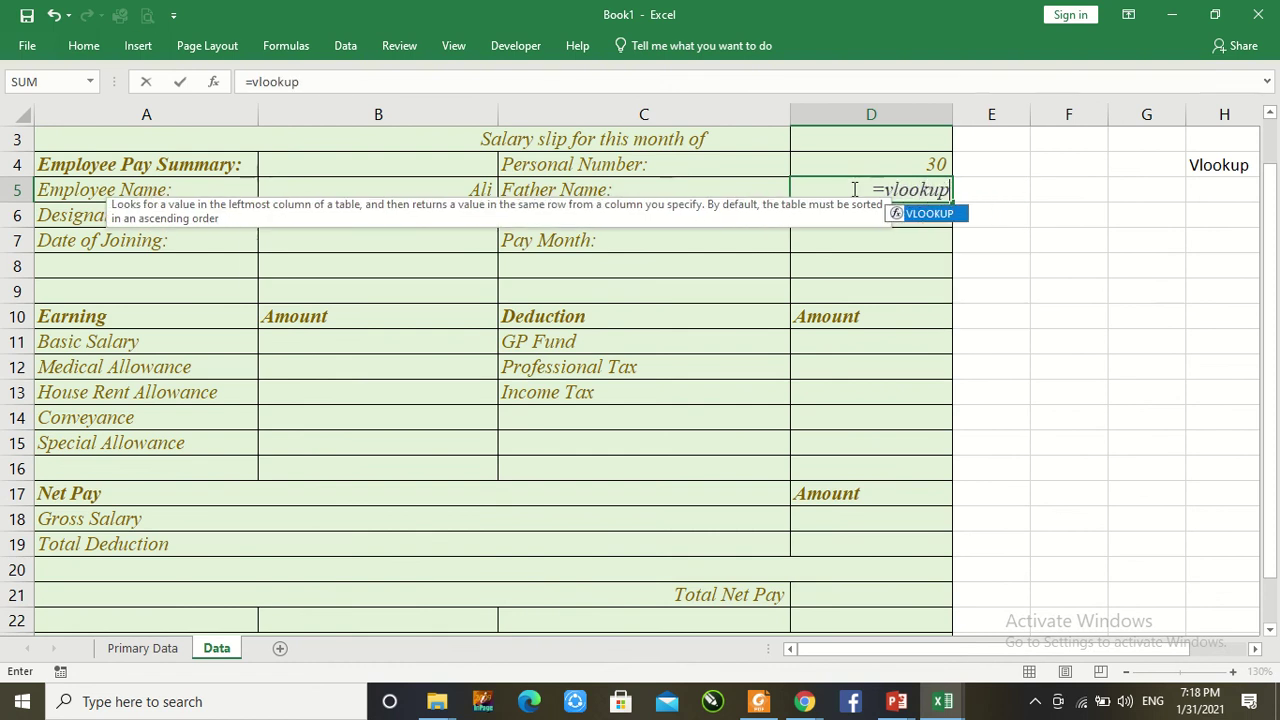
text(()
key(Up)
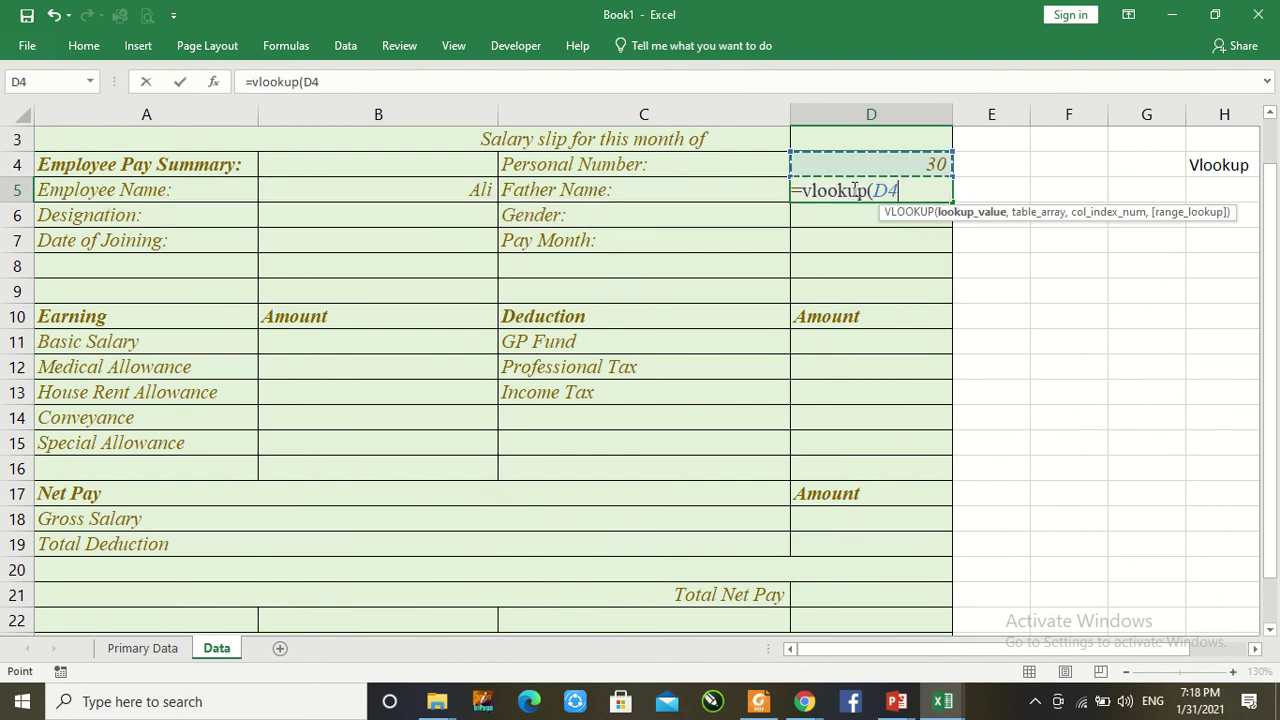
text(,)
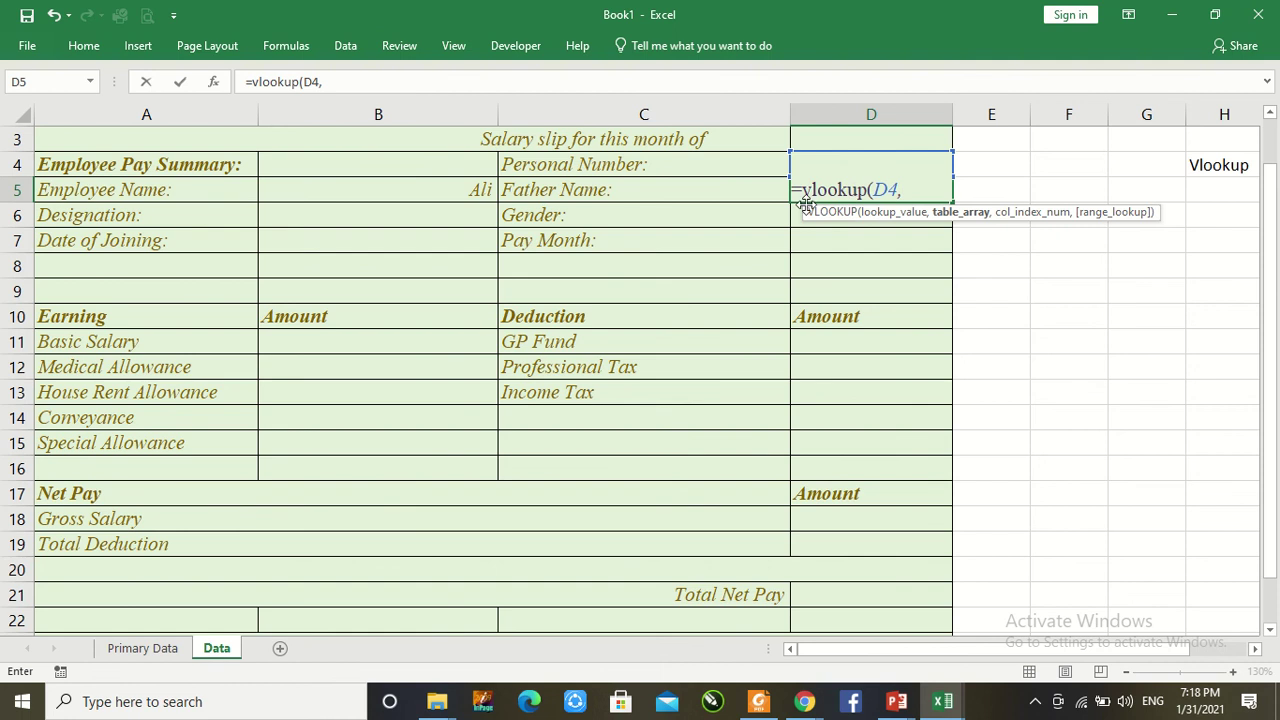
click(143, 650)
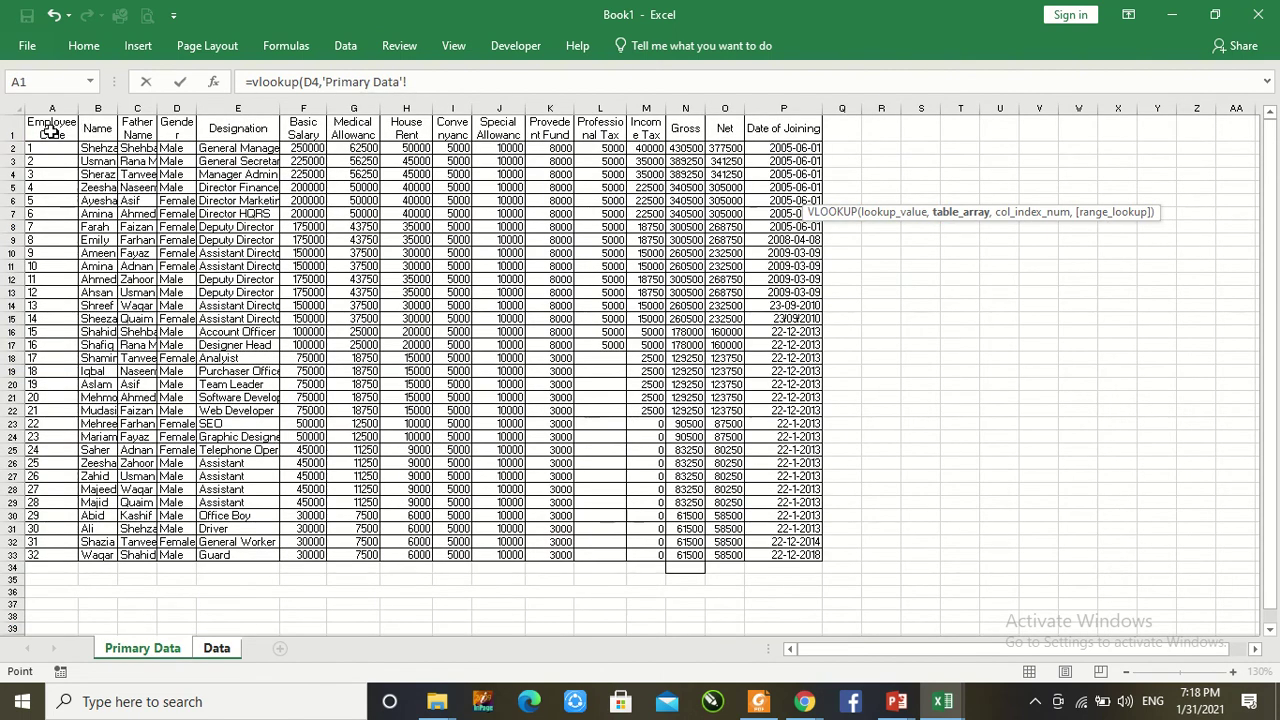
drag(40, 146, 797, 553)
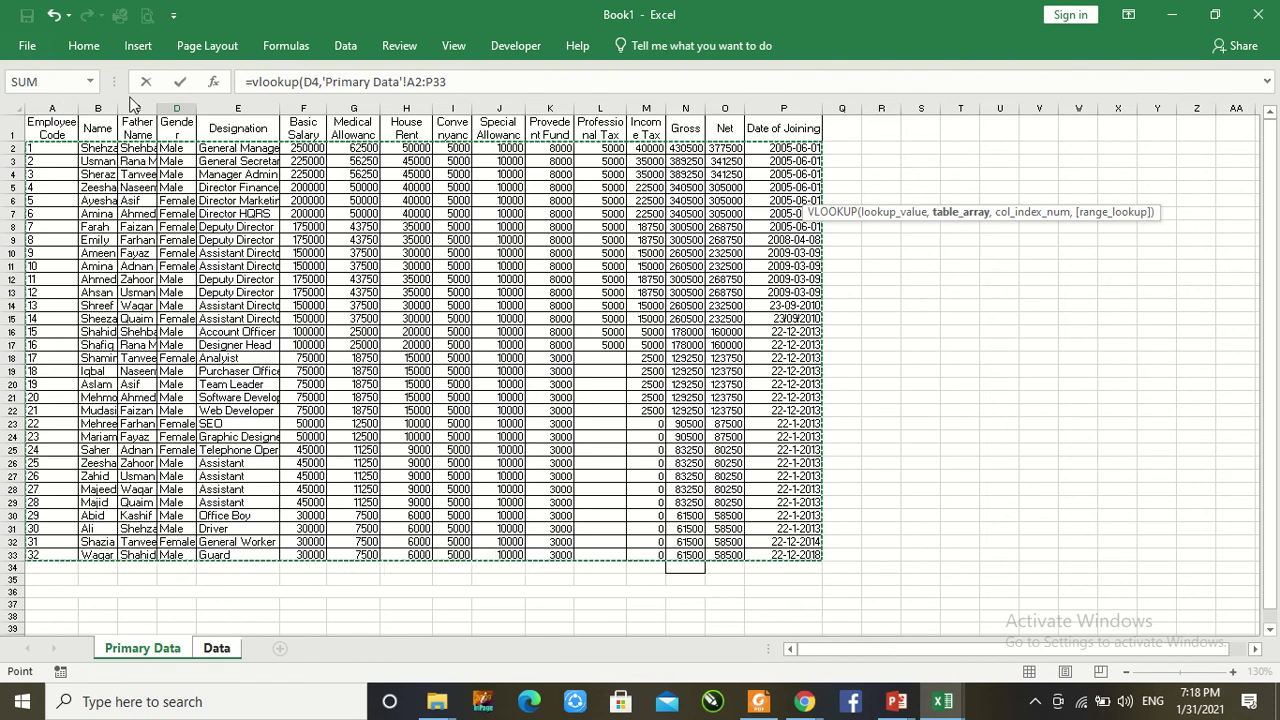
click(453, 77)
text(,)
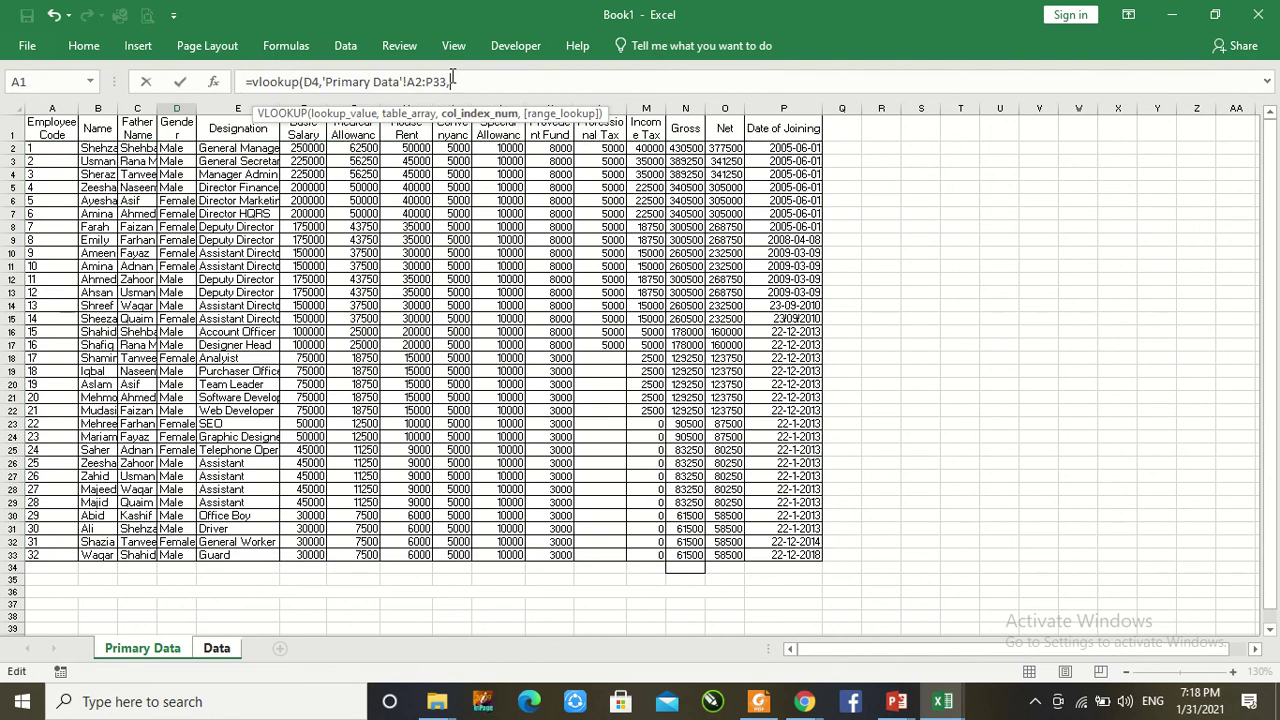
text(4,)
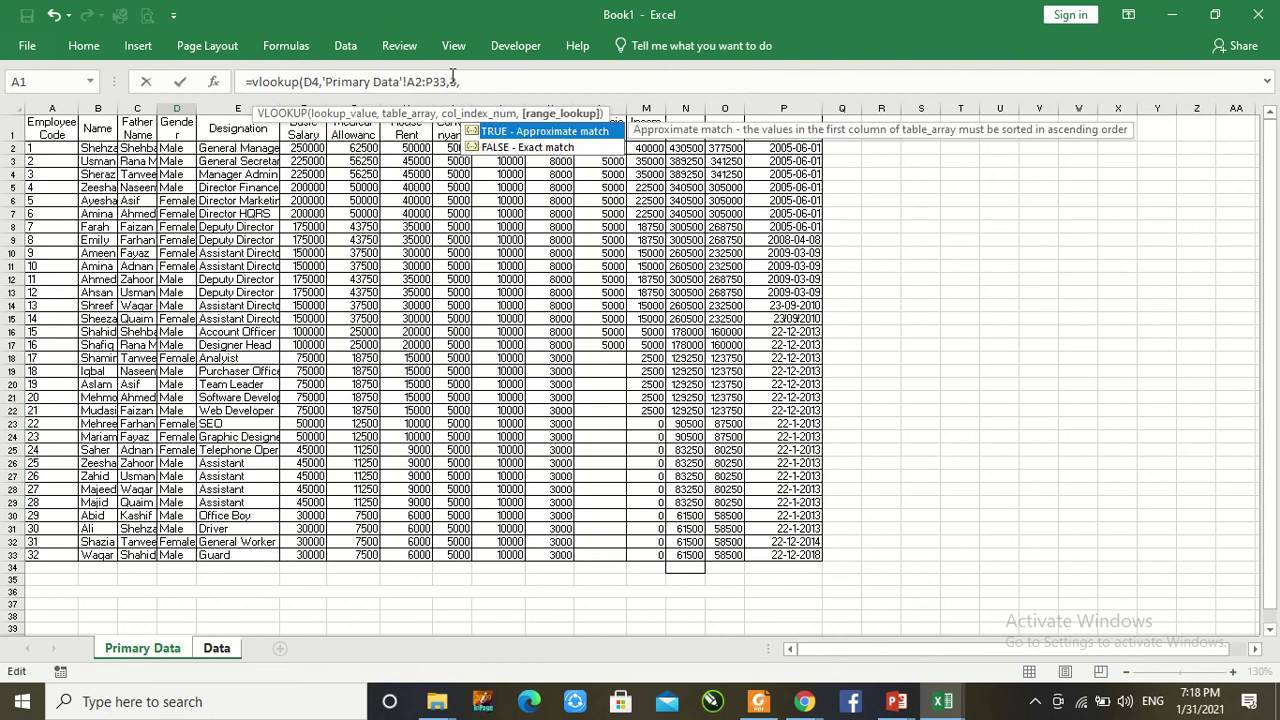
text(False))
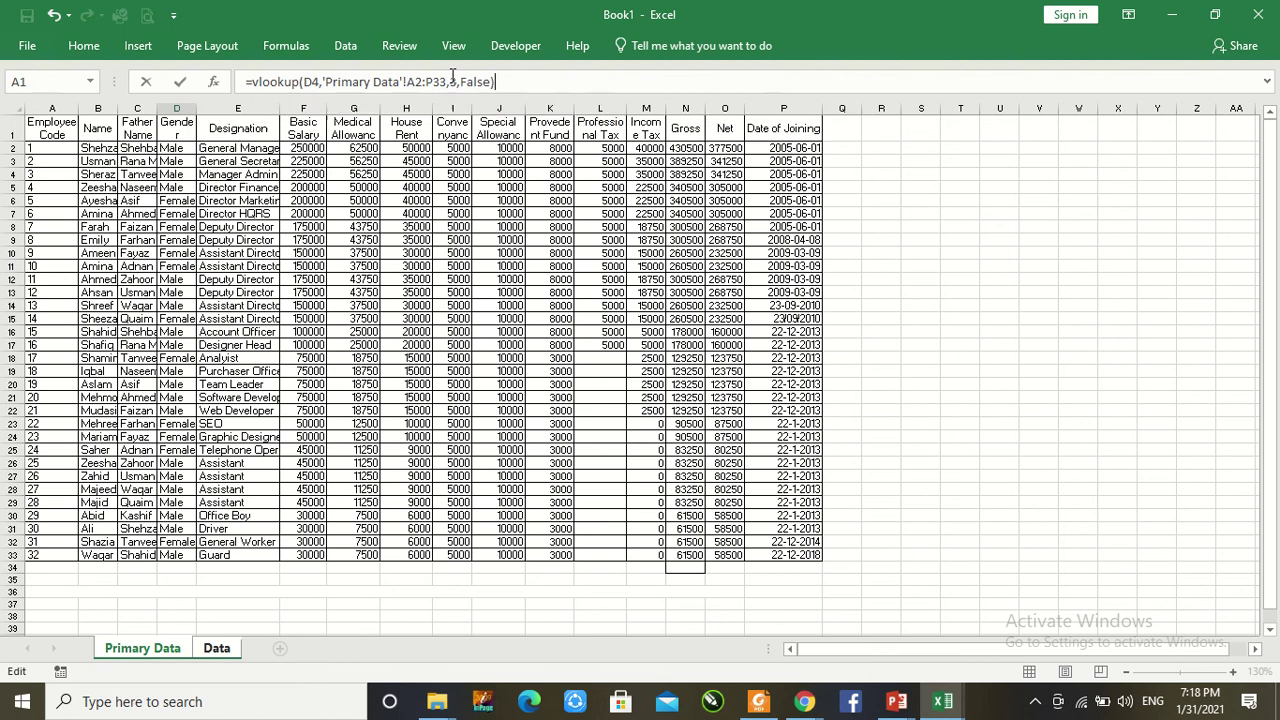
key(Return)
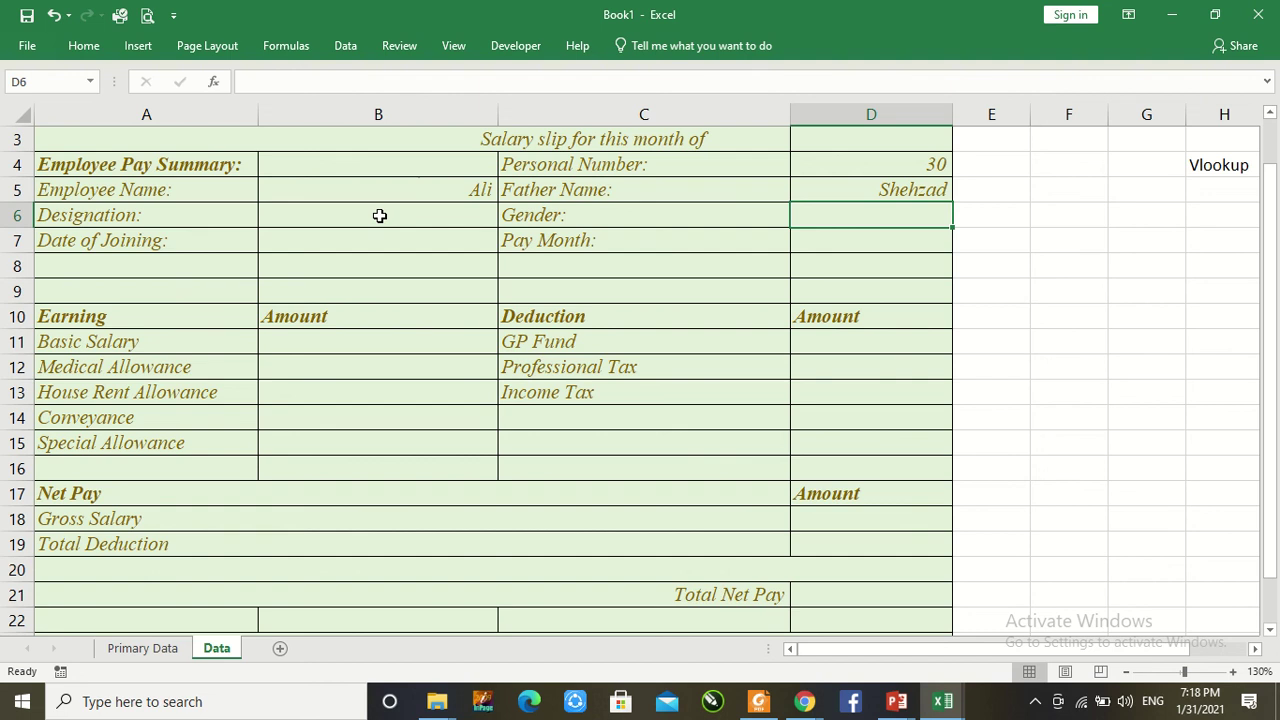
Step: Enter =now() in D3 beside the heading for the salary slip's month
click(841, 142)
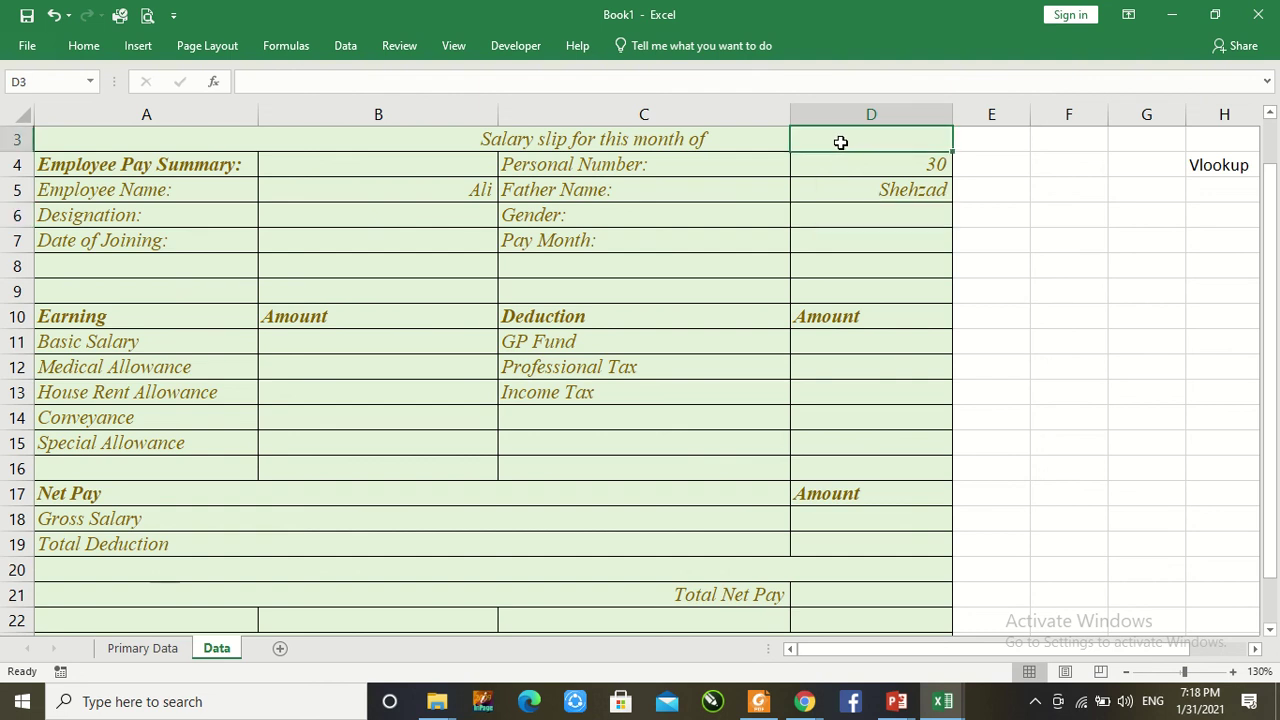
text(=)
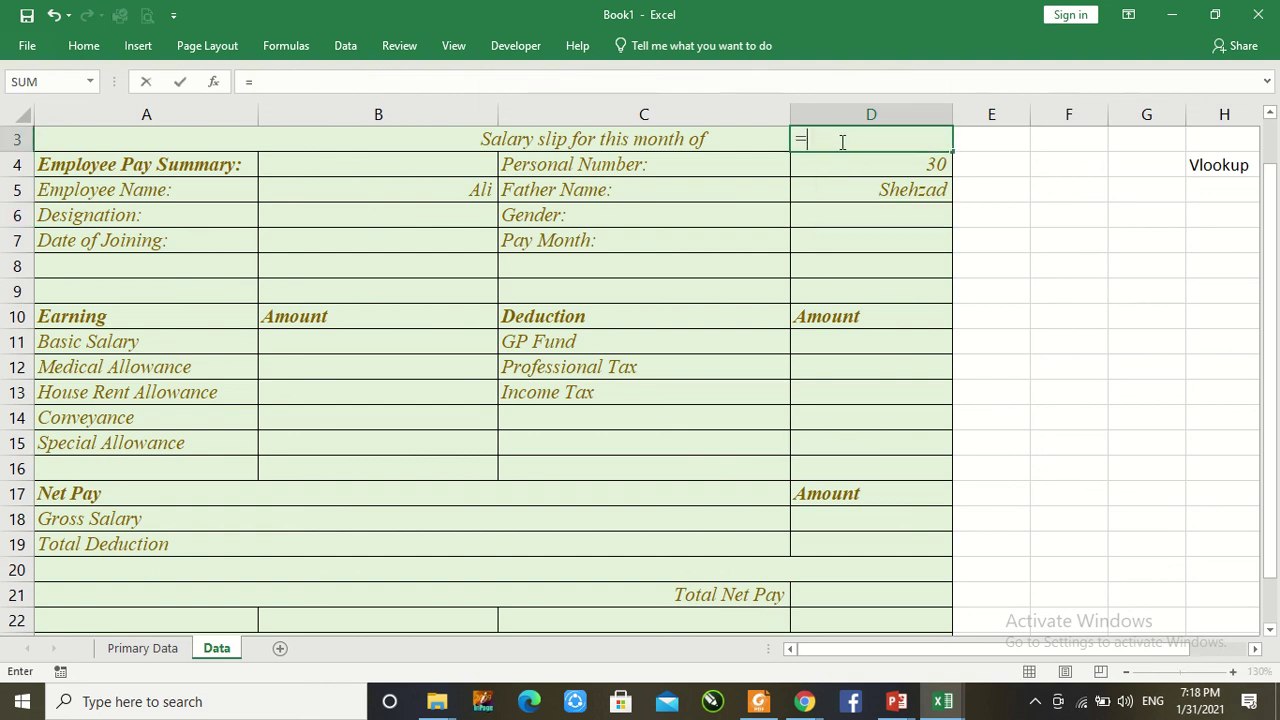
text(now())
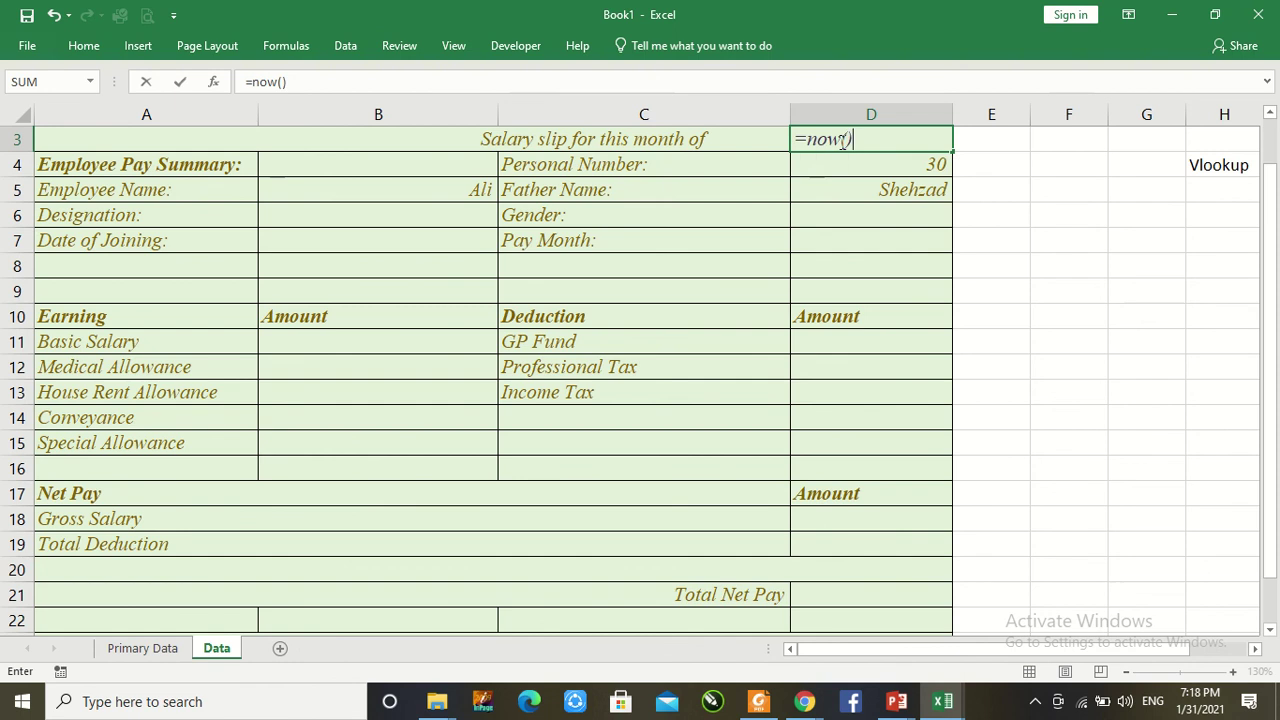
key(Return)
click(841, 141)
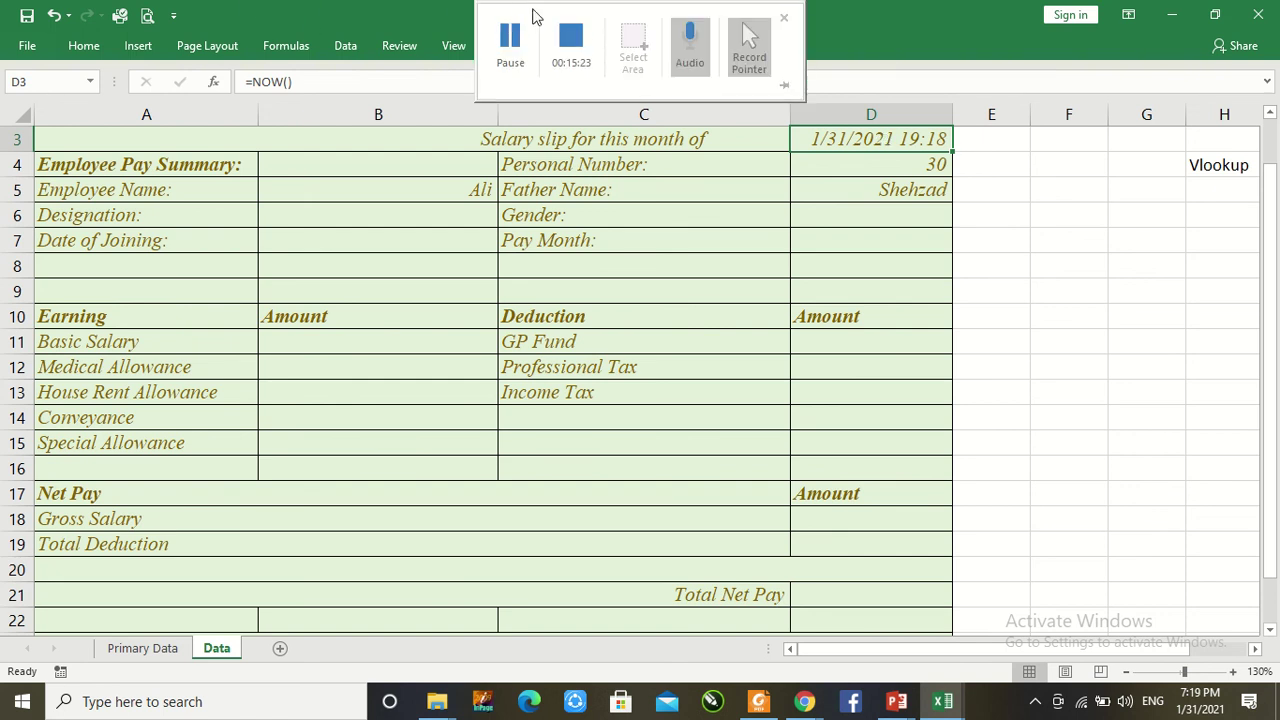
click(424, 215)
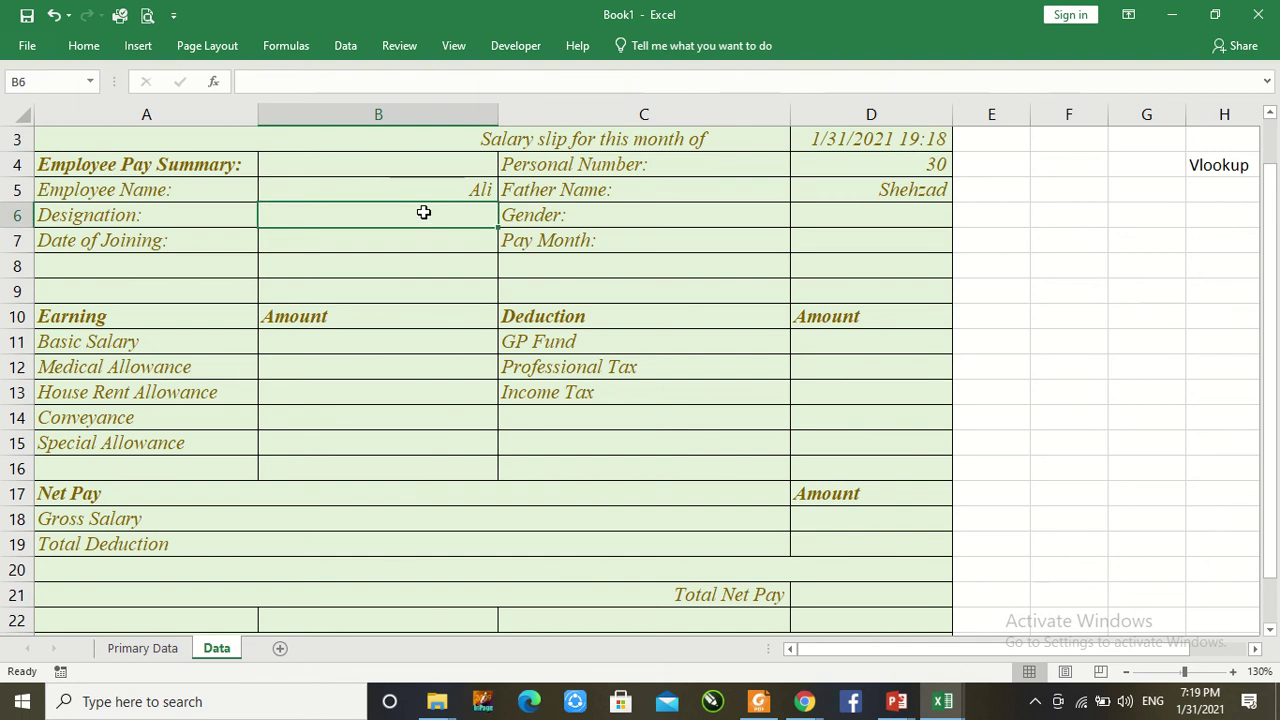
click(448, 192)
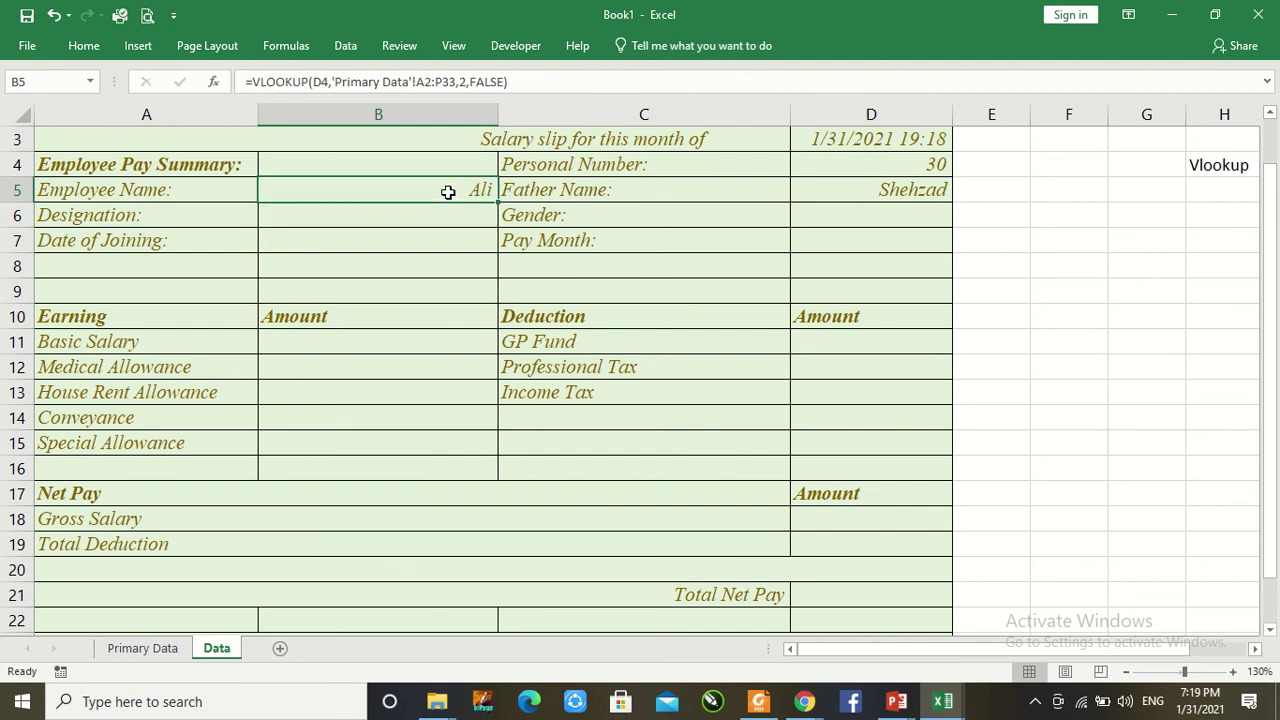
click(524, 79)
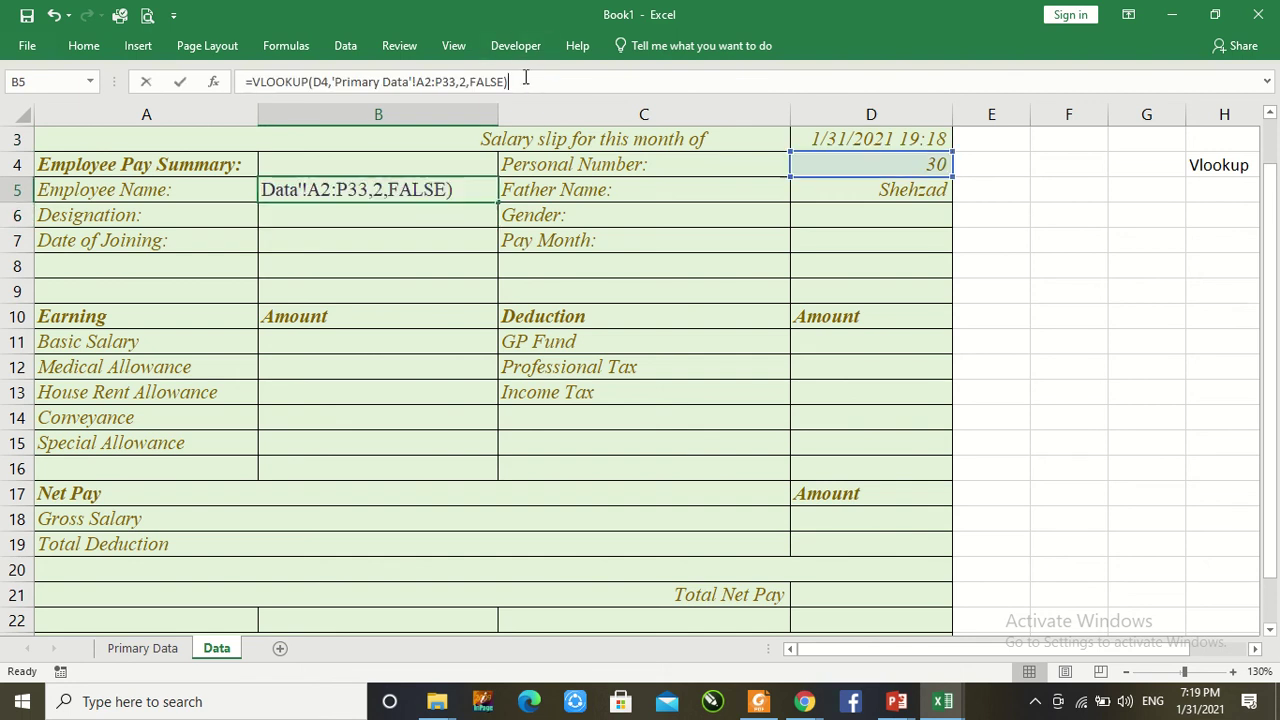
key(ctrl+a)
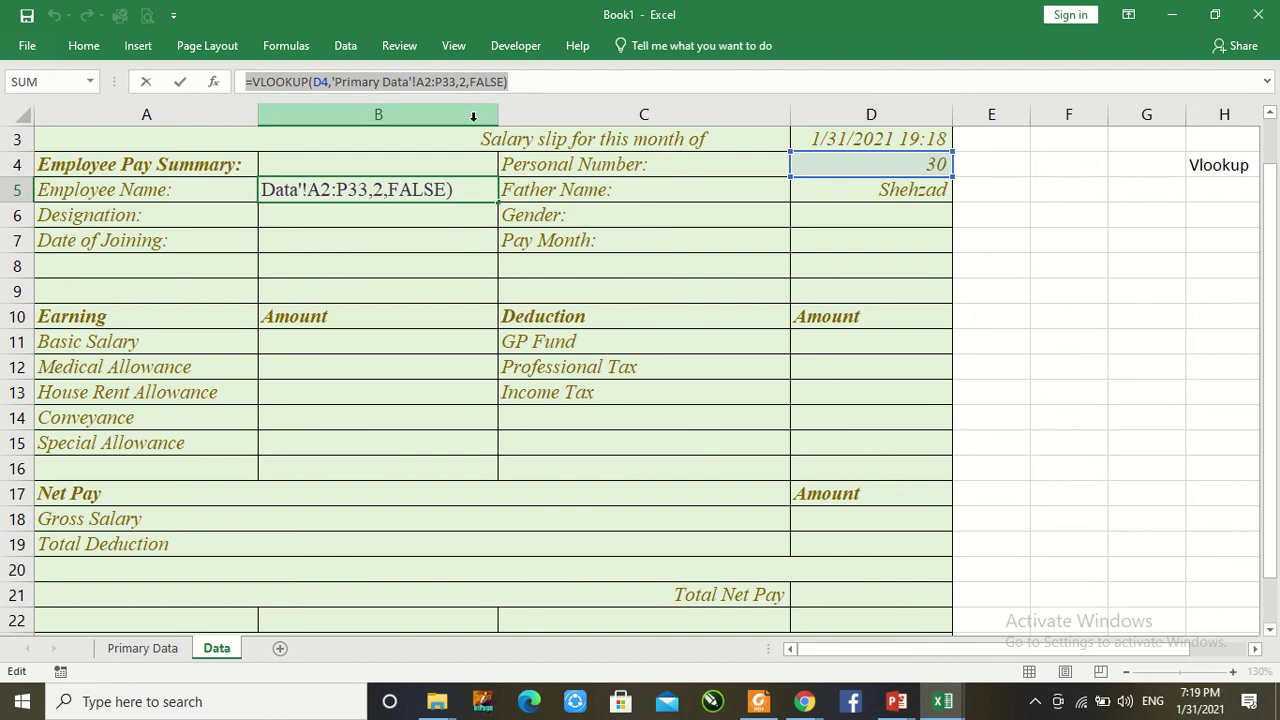
key(Escape)
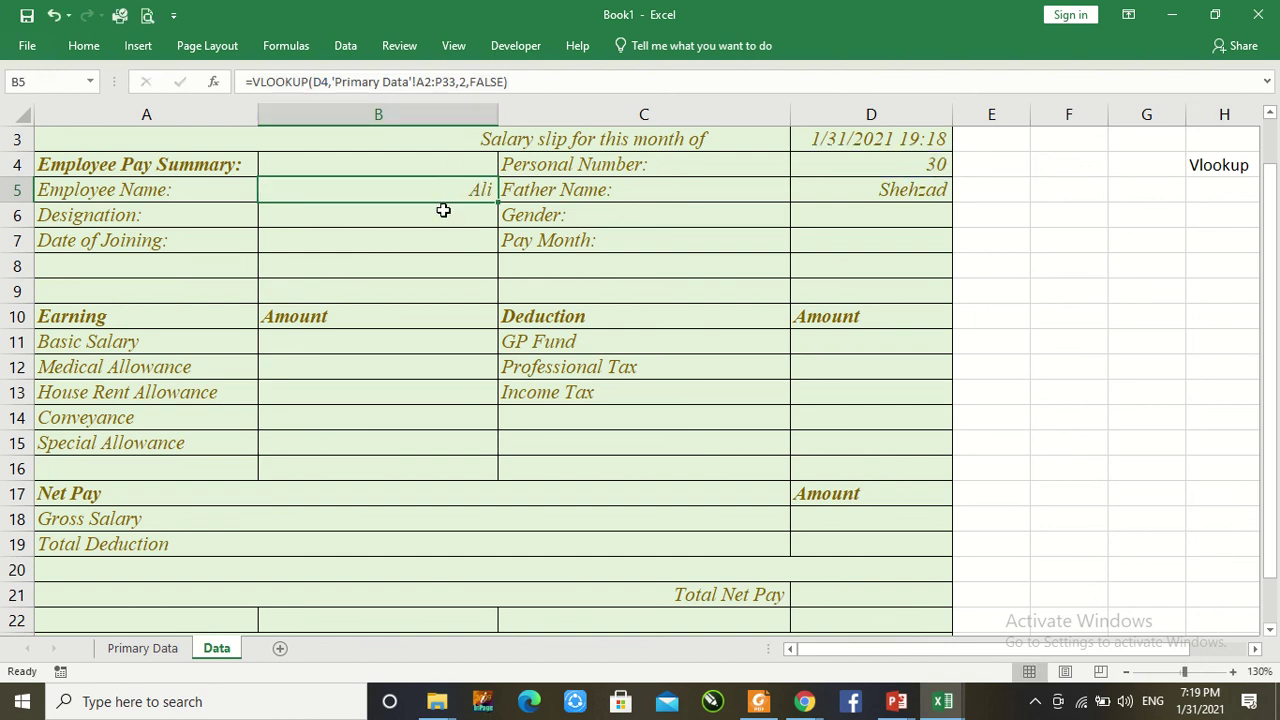
click(443, 210)
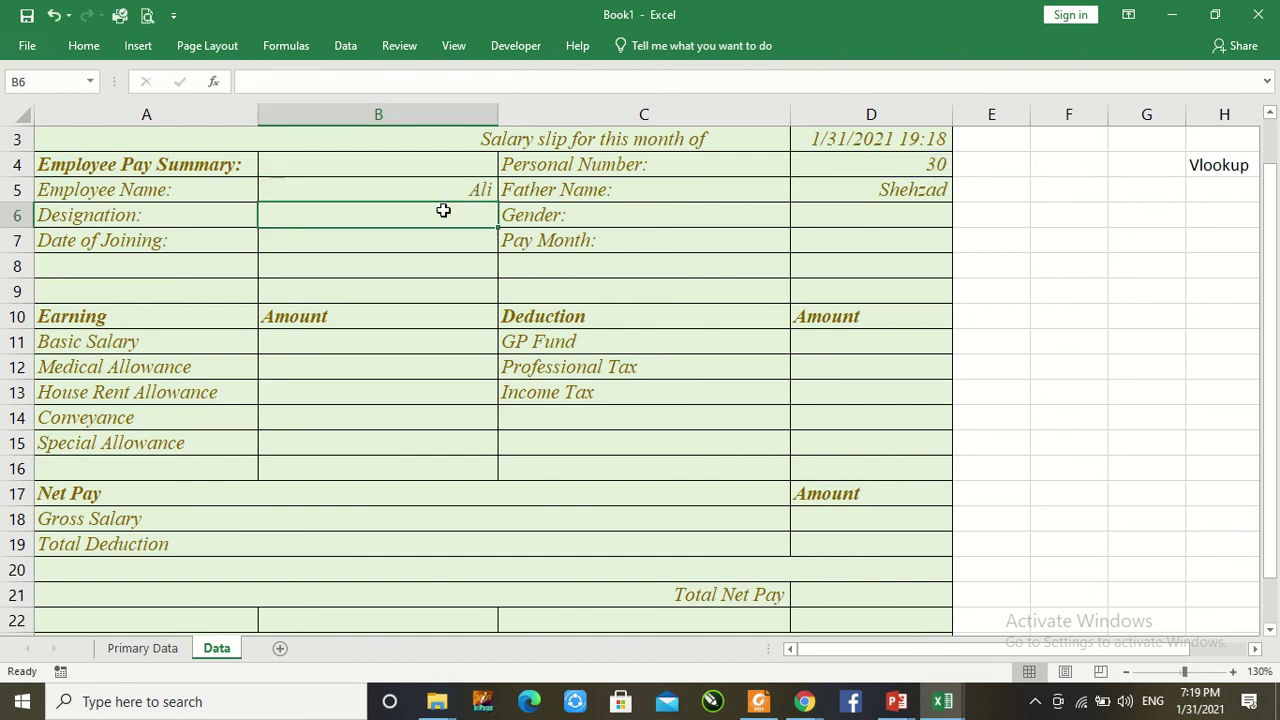
Step: Add the heading "Colum NO." in E4 beside the slip form
click(1012, 162)
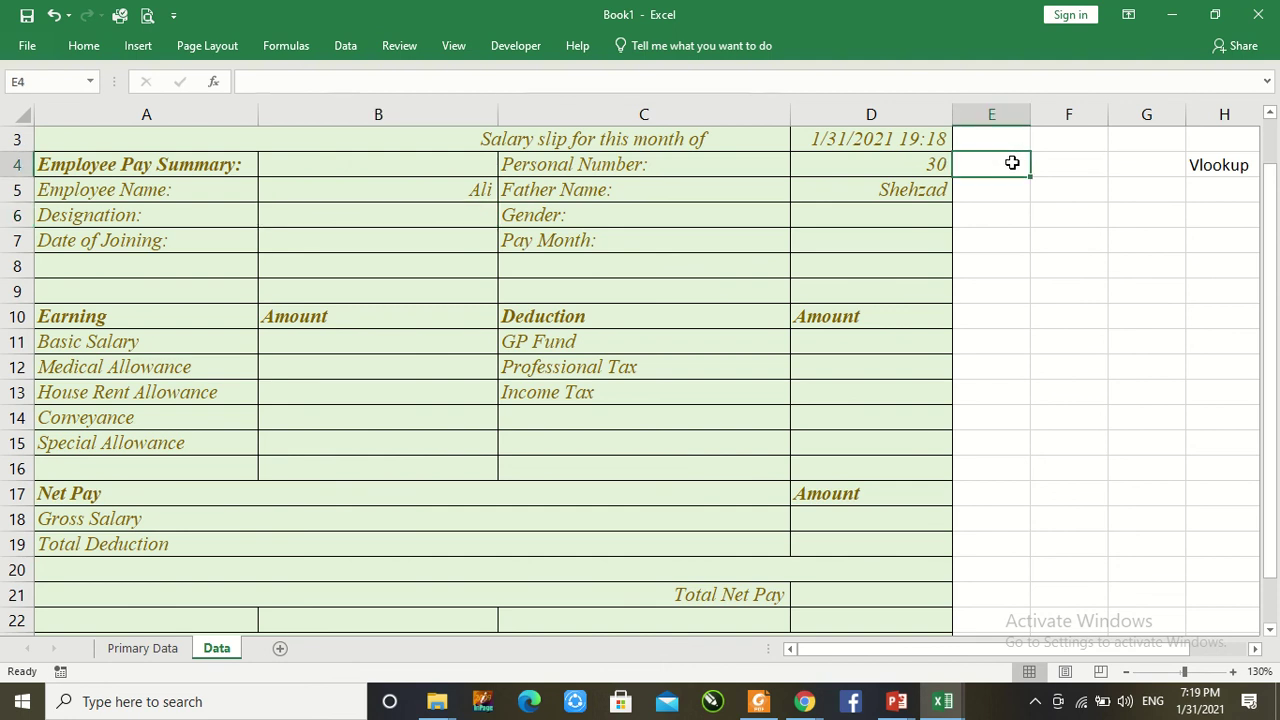
text(C)
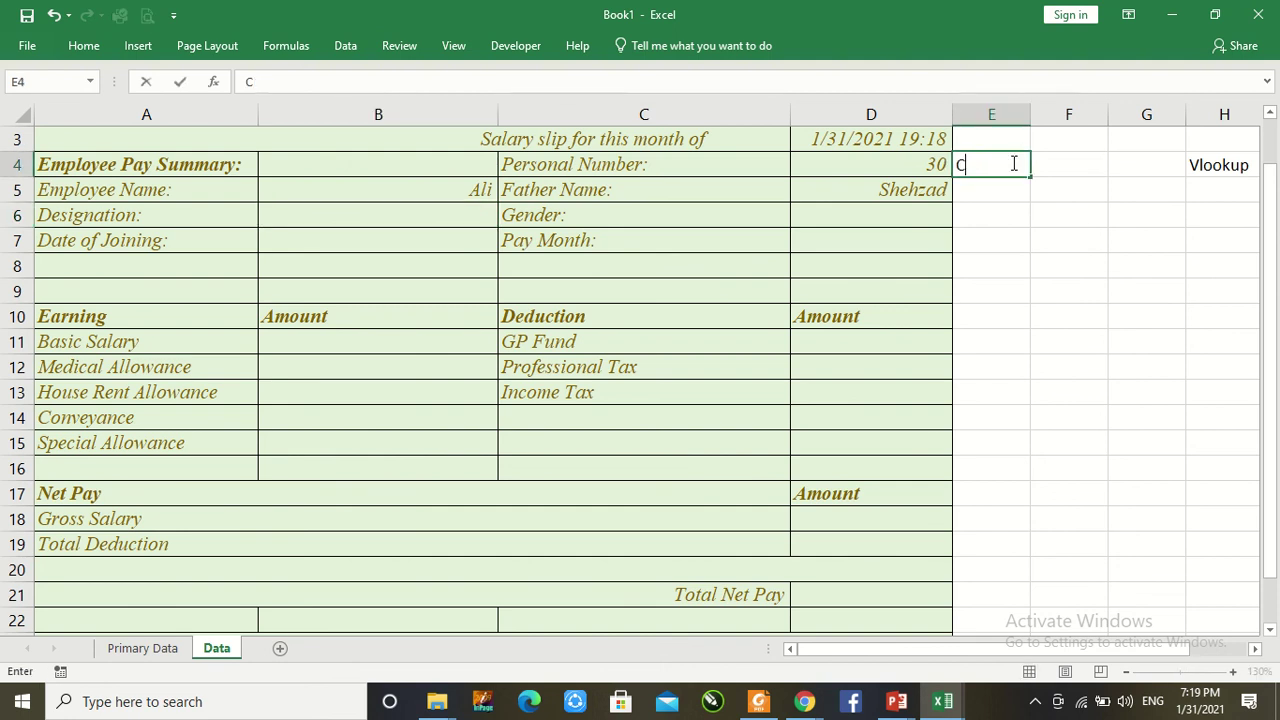
text(lolum NO.)
key(Return)
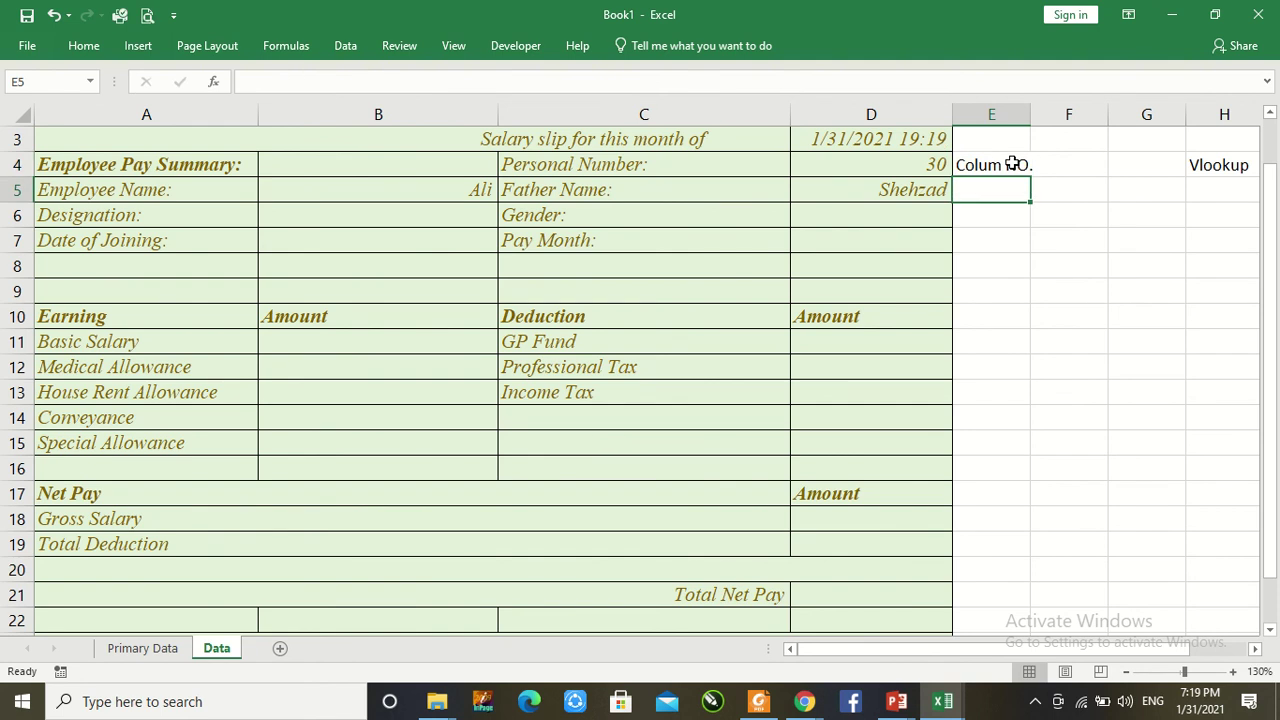
Step: List the column numbers 1 to 16 down cells E5 to E20 under the Colum NO. heading
text(1)
key(Return)
text(2)
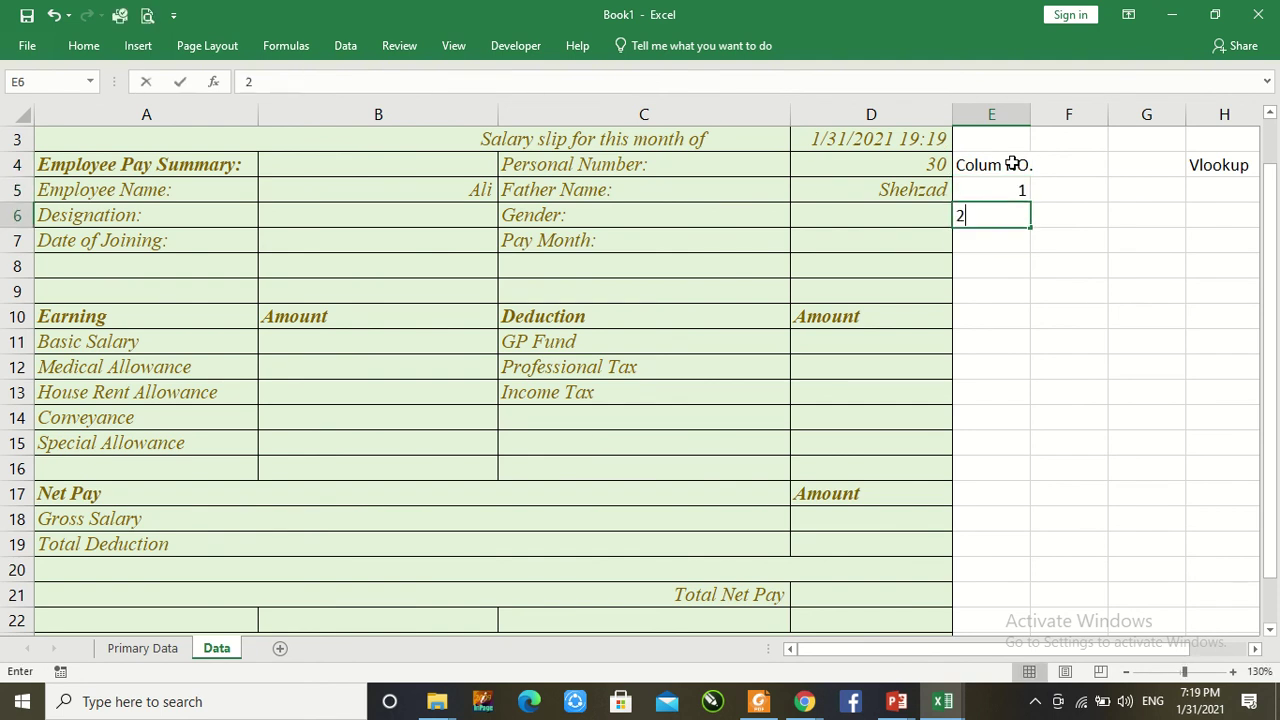
key(Return)
text(3)
key(Return)
text(4 5 6)
key(Return)
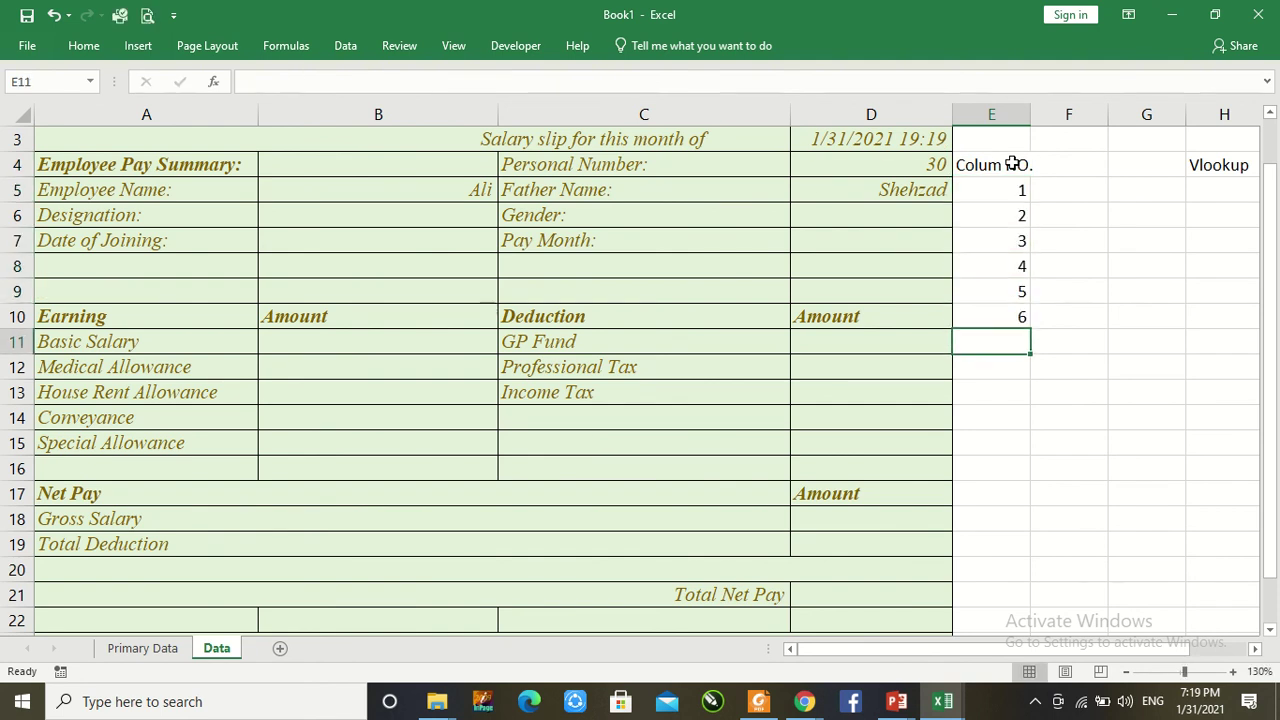
text(7)
key(Return)
text(8)
key(Return)
text(9)
key(Return)
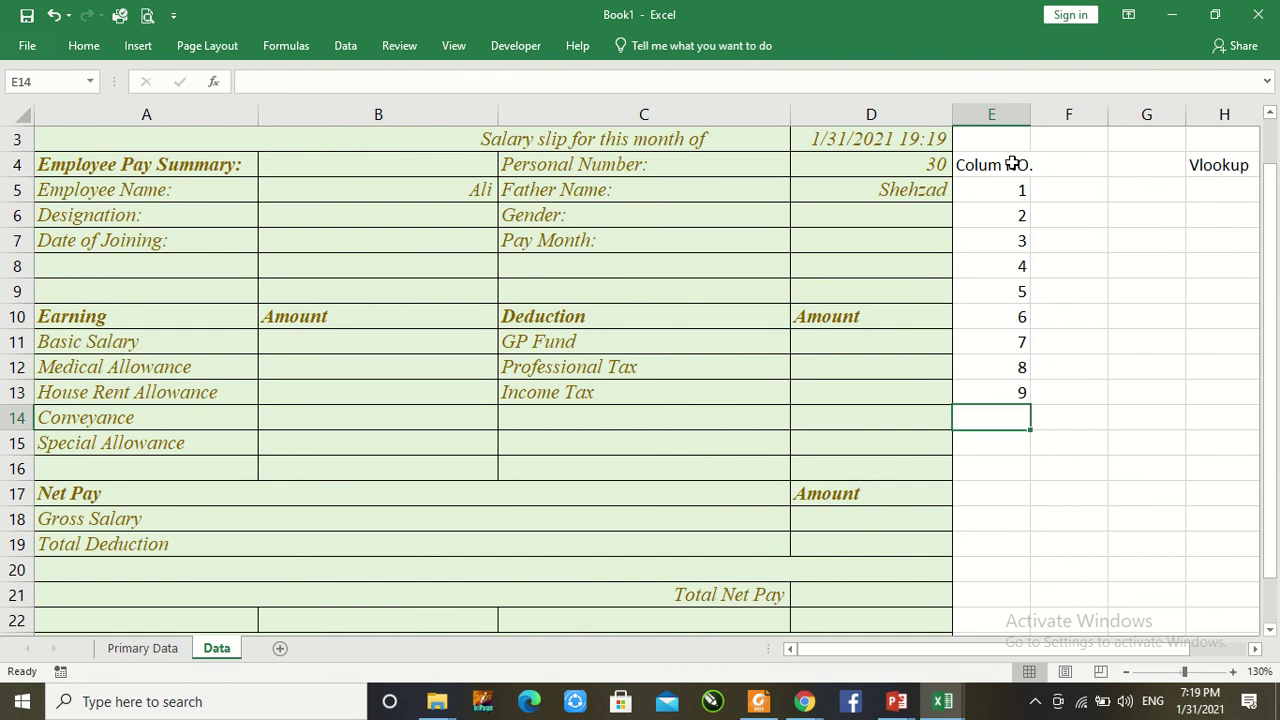
text(10)
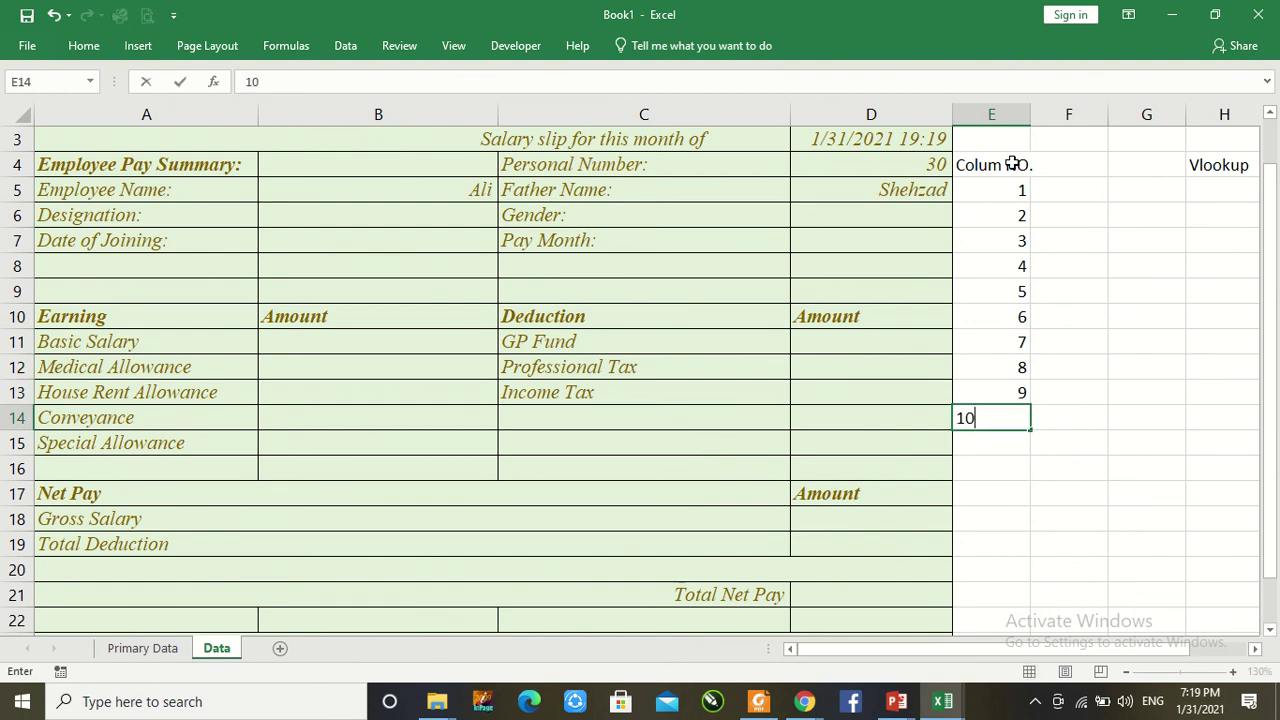
key(Return)
text(11)
key(Return)
text(12)
key(ctrl+Return)
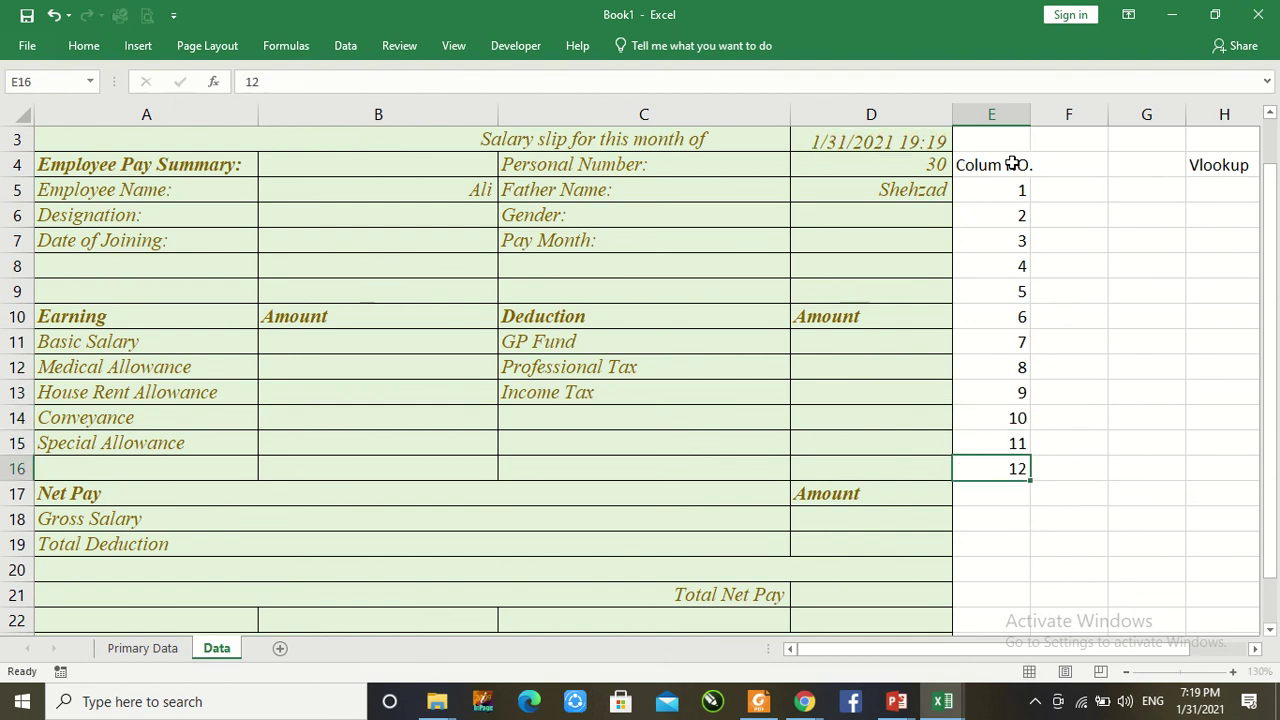
key(Return)
text(13)
key(Return)
text(14)
key(Return)
text(15)
key(Return)
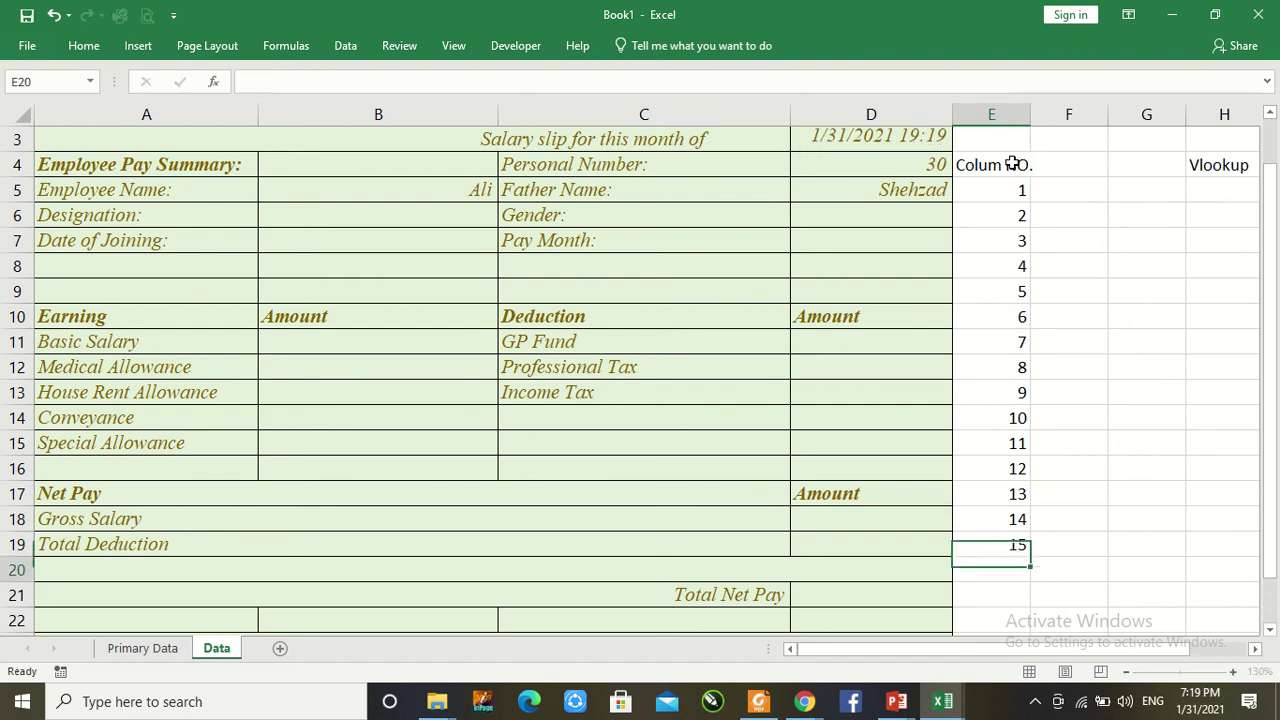
text(16)
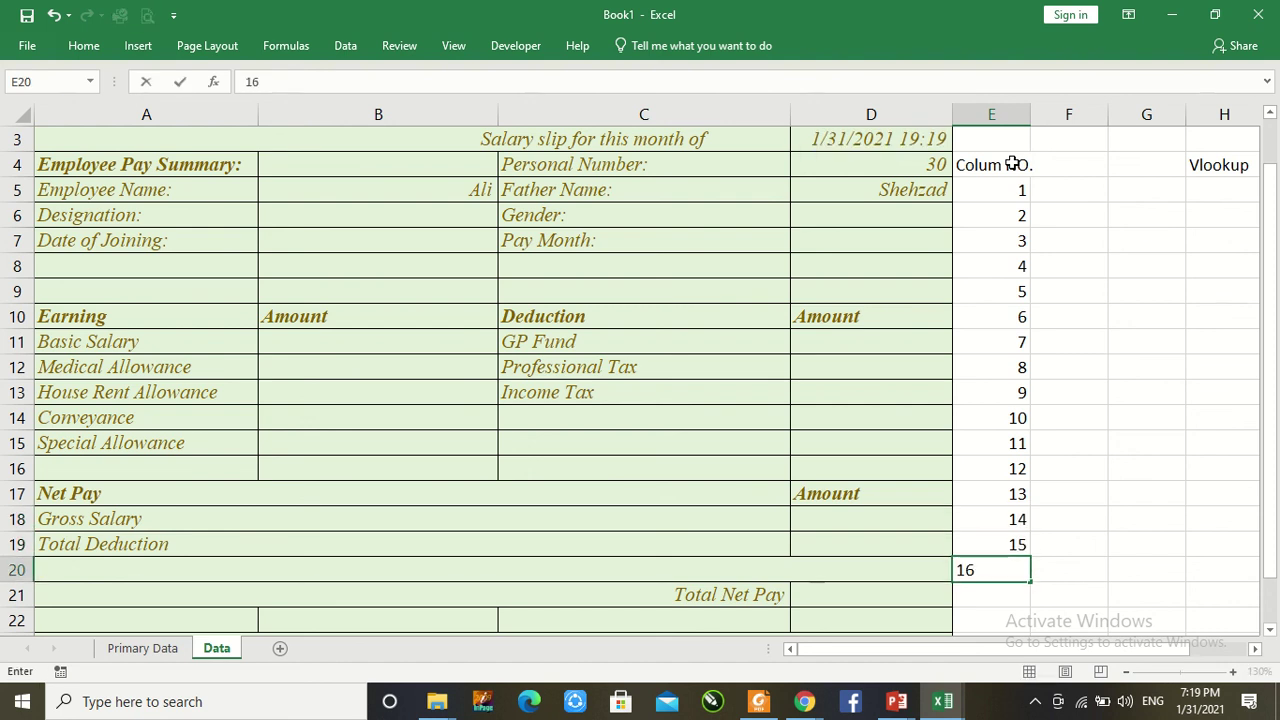
key(Tab)
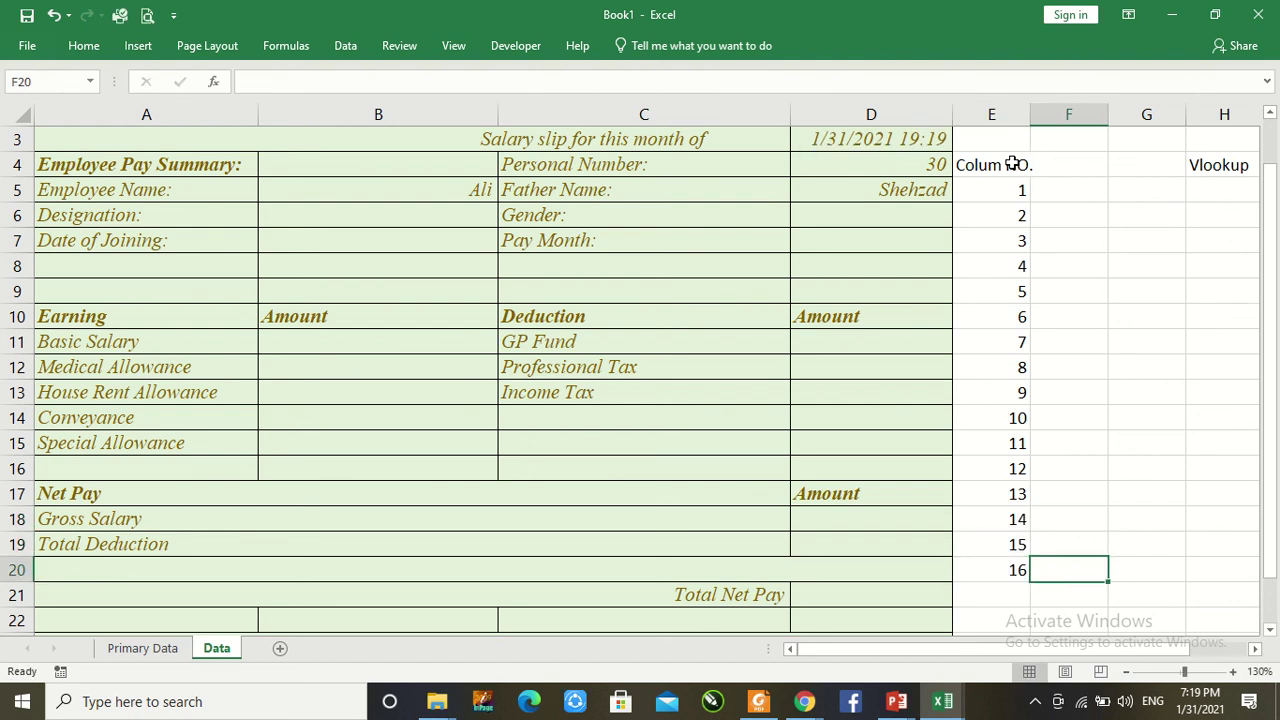
Step: Label column numbers 1 to 3 as code, name and father in cells F5 to F7
key(Up)
key(Up)
key(Up)
key(Up)
key(Up)
key(Up)
key(Up)
key(Up)
key(Up)
key(Up)
key(Up)
key(Up)
key(Up)
key(Up)
key(Up)
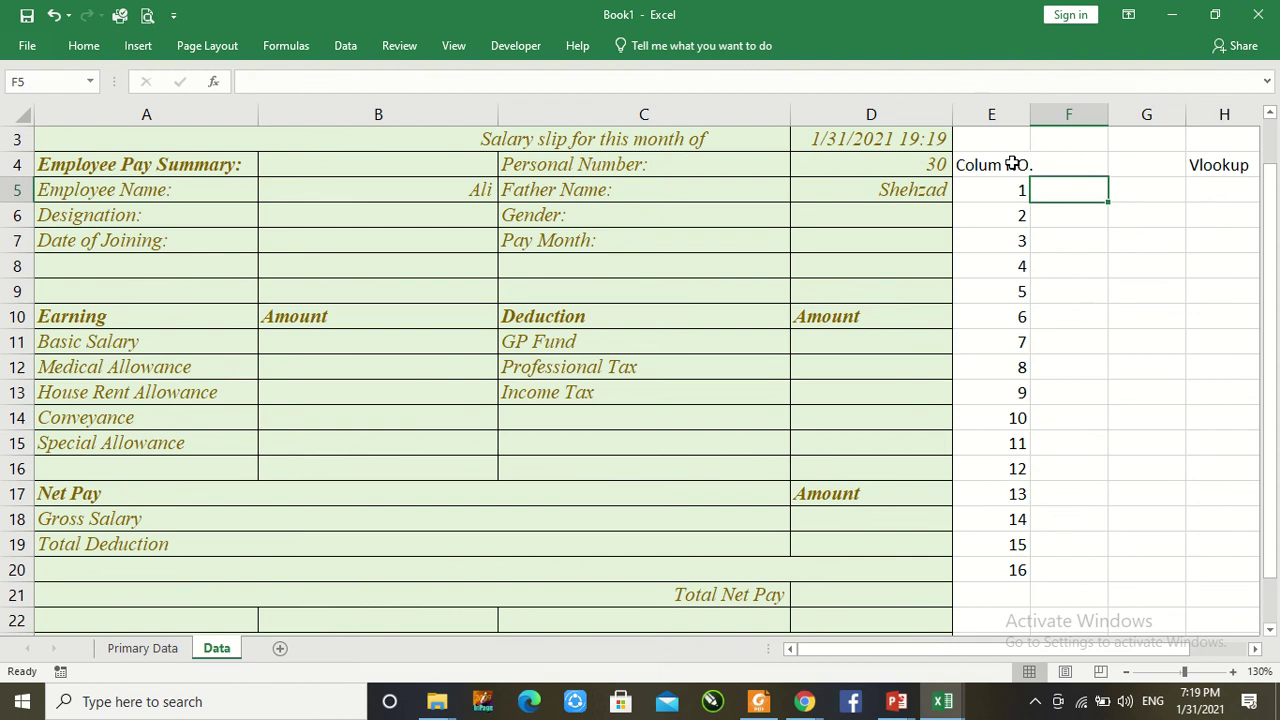
text(code)
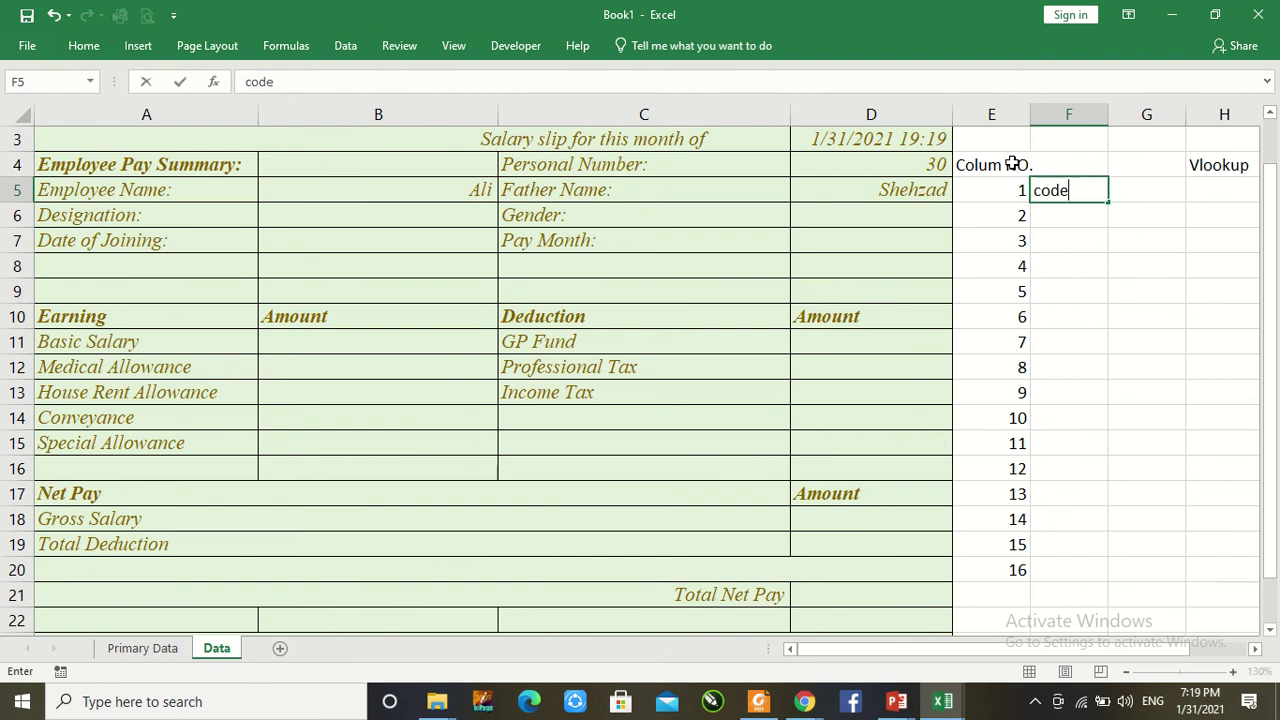
key(Return)
text(name)
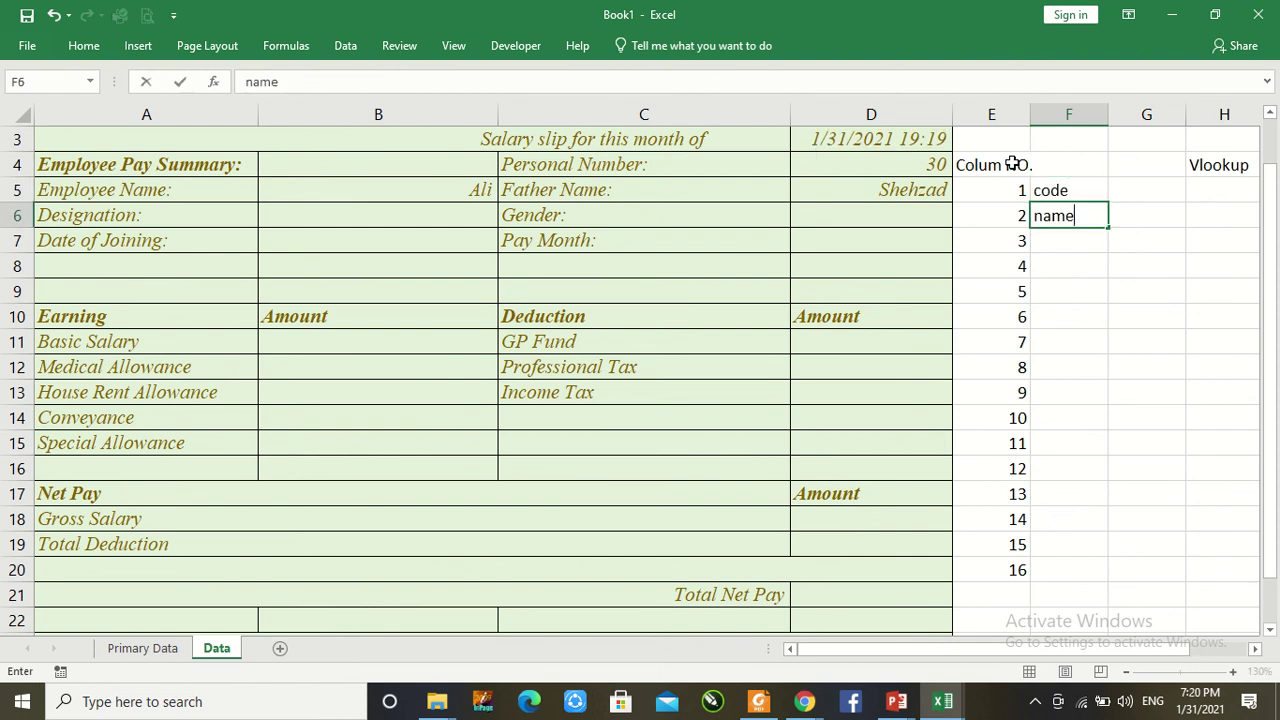
key(Return)
text(father)
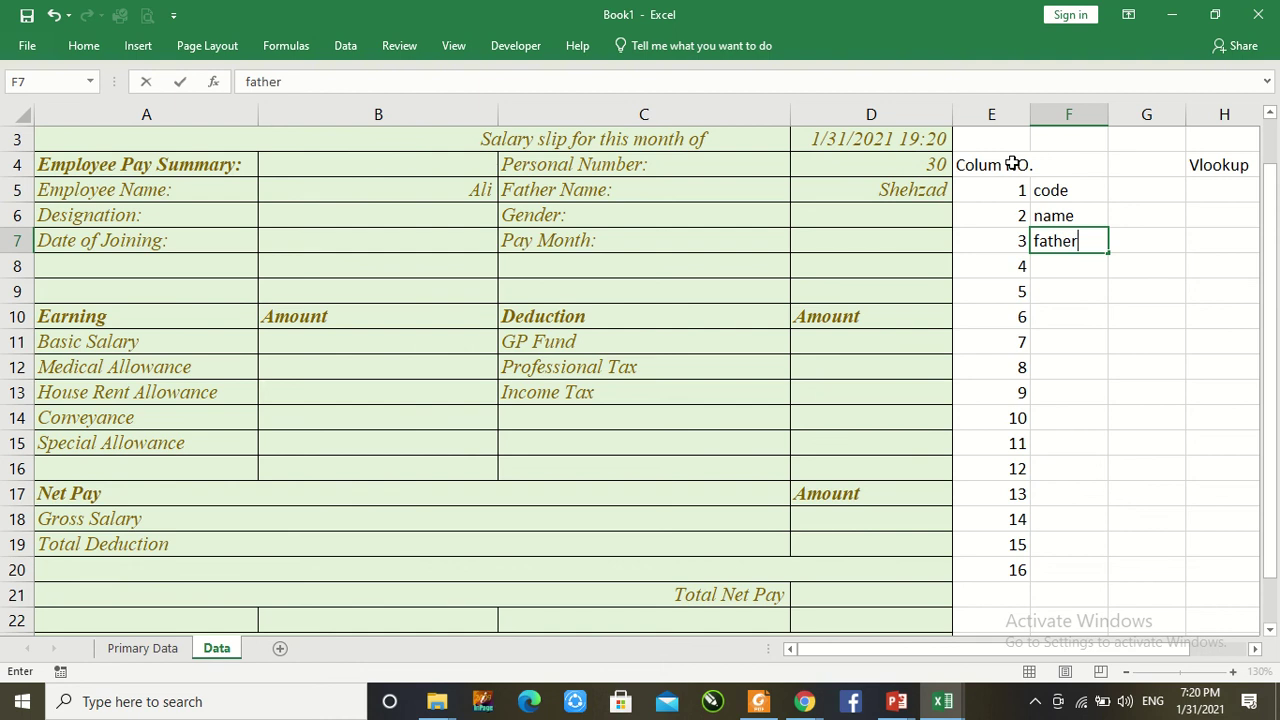
key(Return)
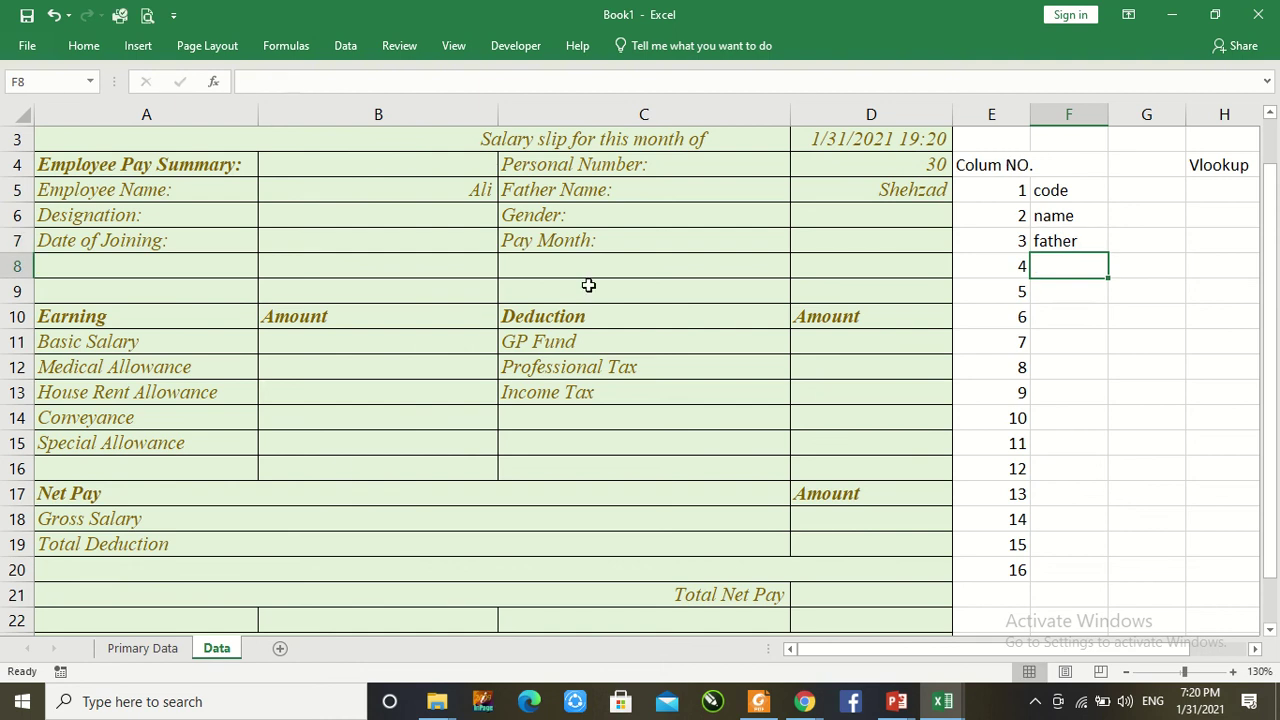
Step: Check the Primary Data column headings and label column numbers 4 to 6 as gender, design and basi in F8 to F10 of the Data sheet
click(150, 650)
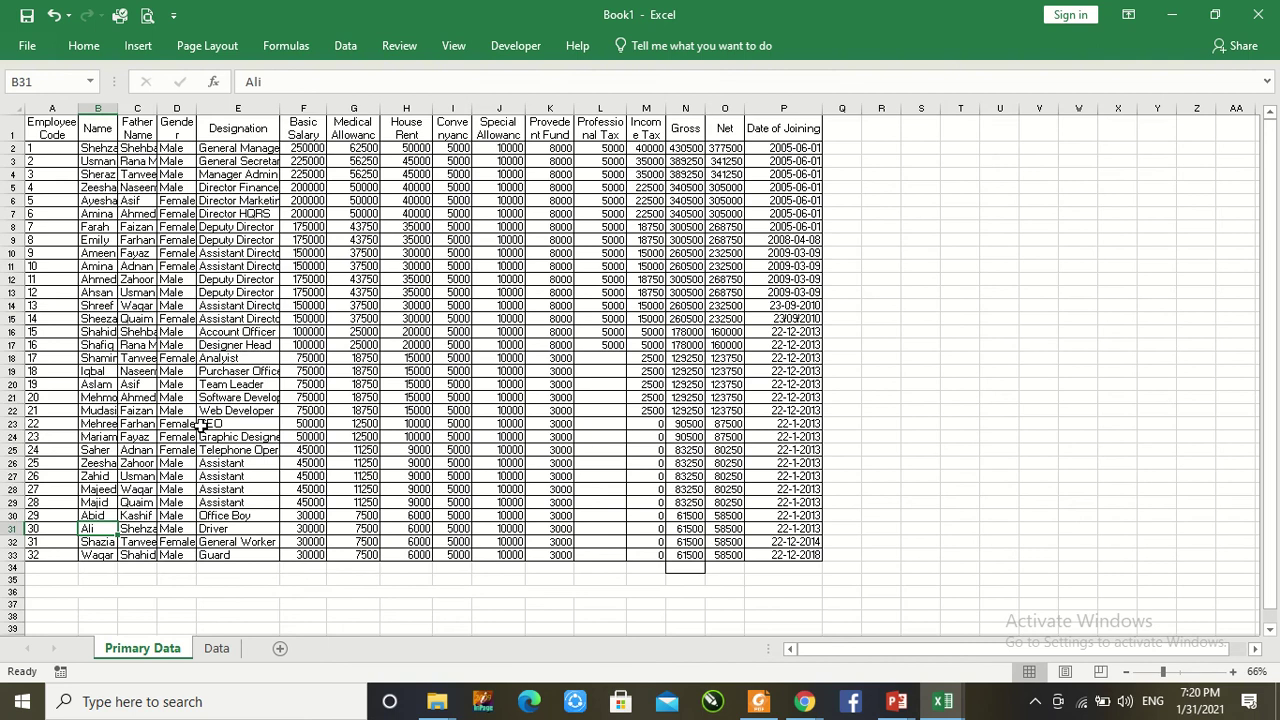
click(218, 649)
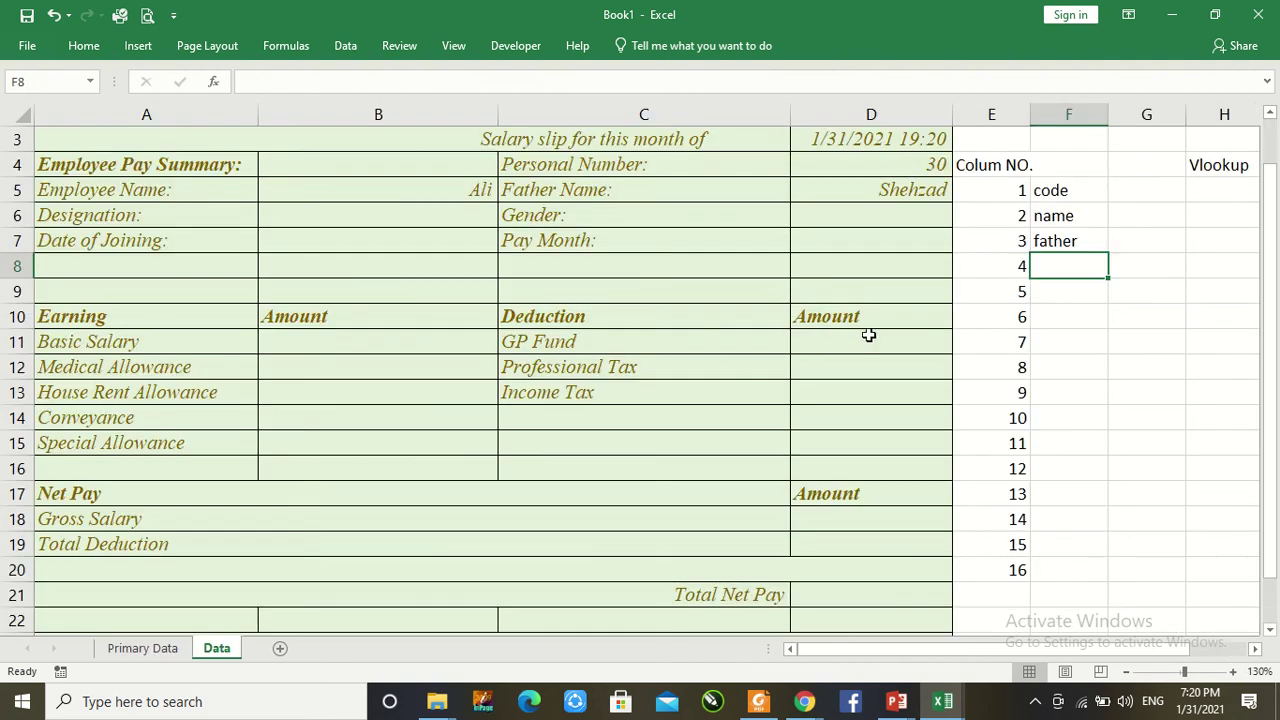
text(gender)
key(Return)
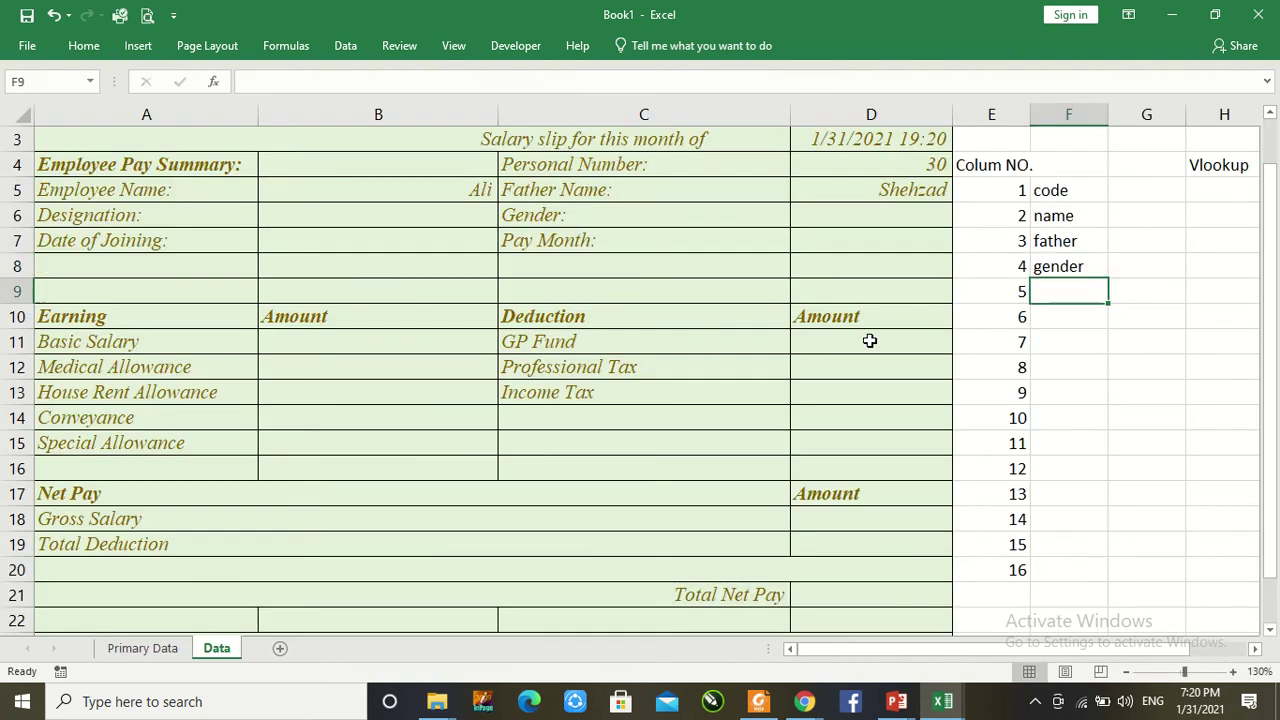
text(design)
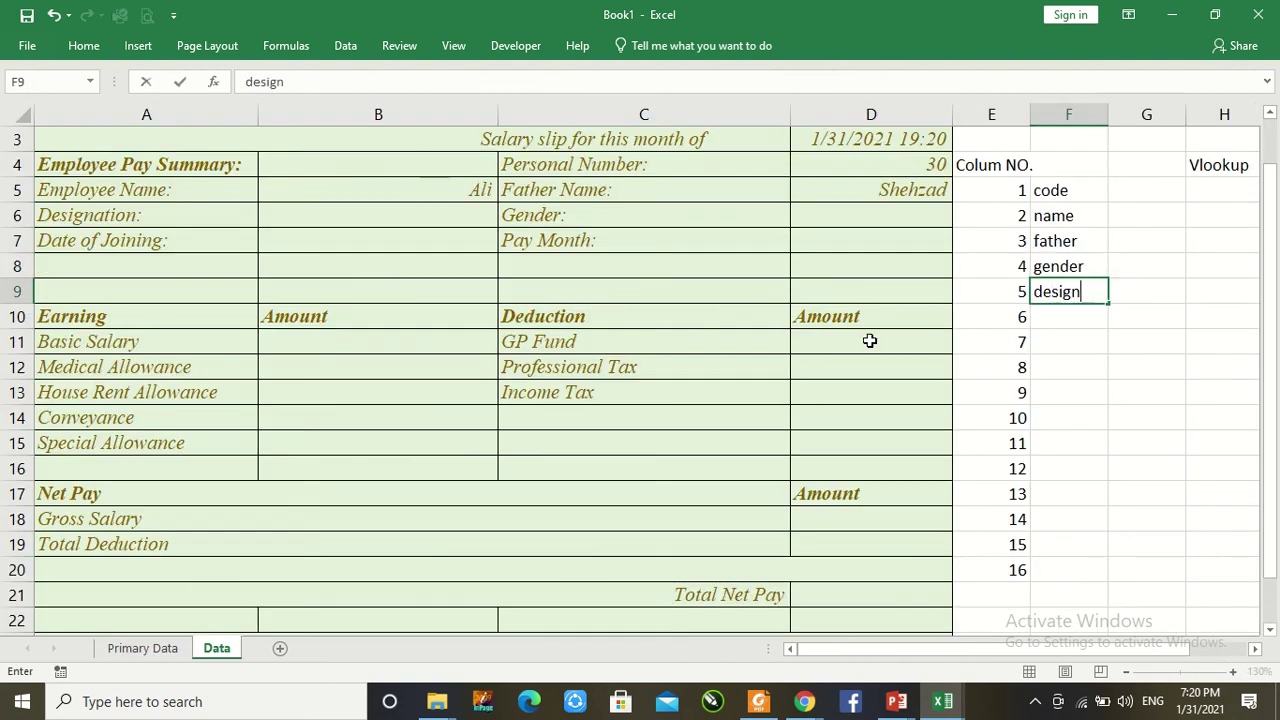
key(Return)
text(basi)
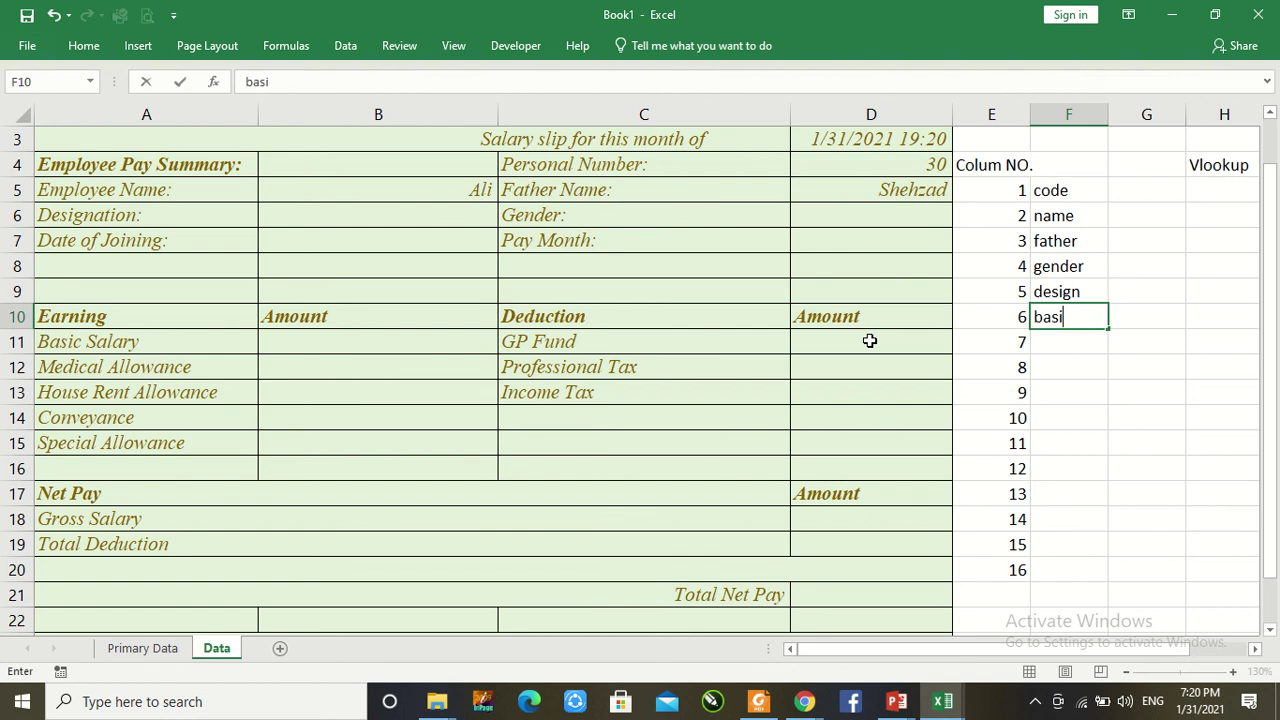
key(Return)
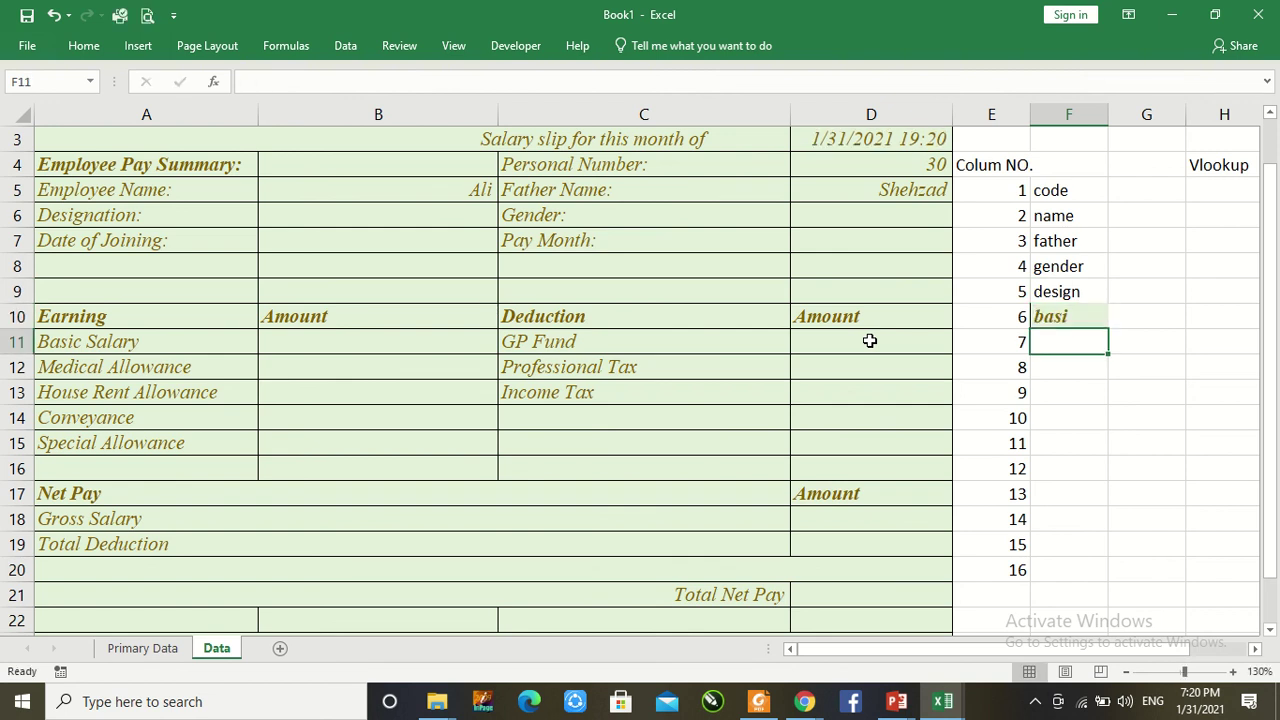
Step: Fill Designation in B6 with =VLOOKUP(D4,'Primary Data'!A2:P33,4,FALSE)
click(380, 218)
text(=VLOOKUP(D4,'Primary Data'!A2:P33,2,FALSE))
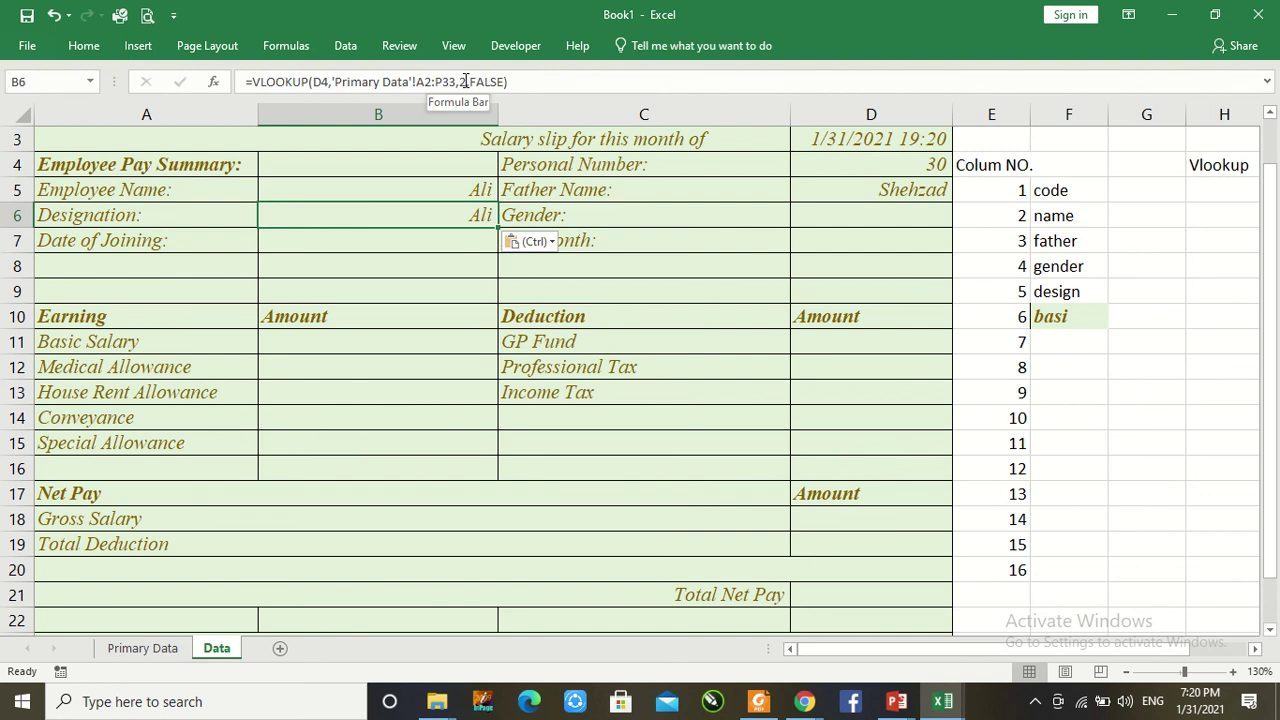
click(464, 81)
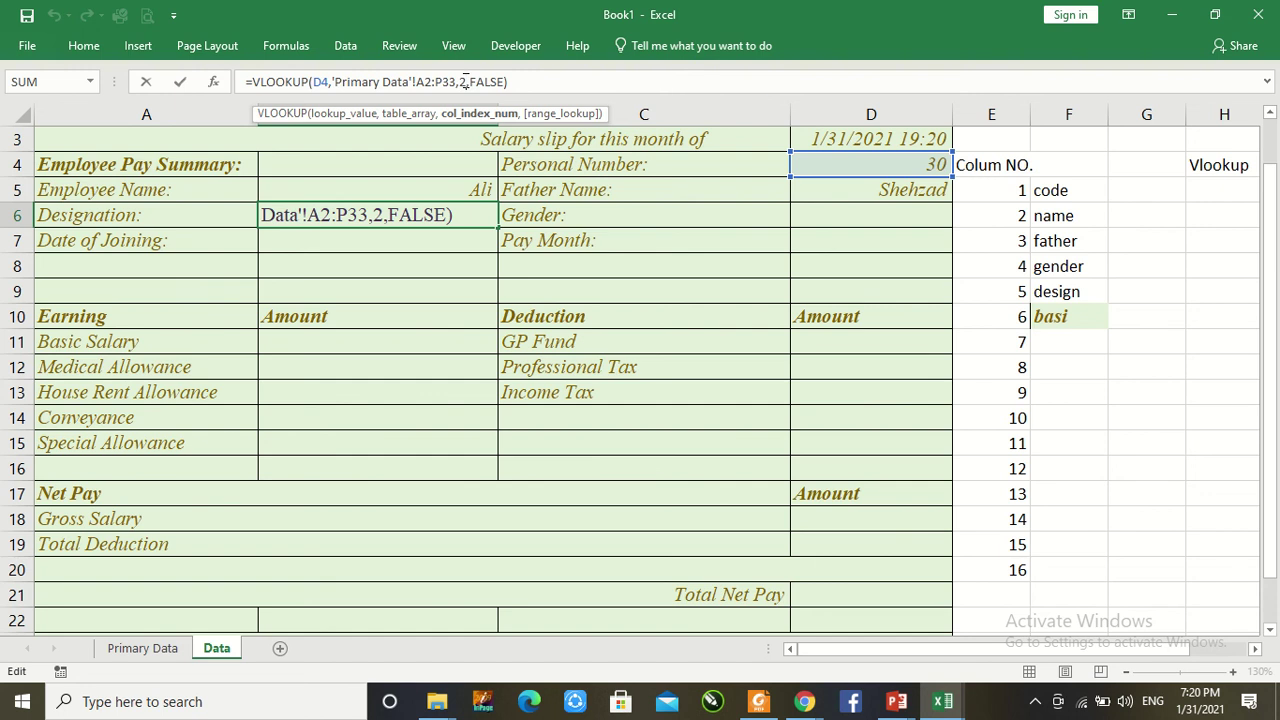
key(BackSpace)
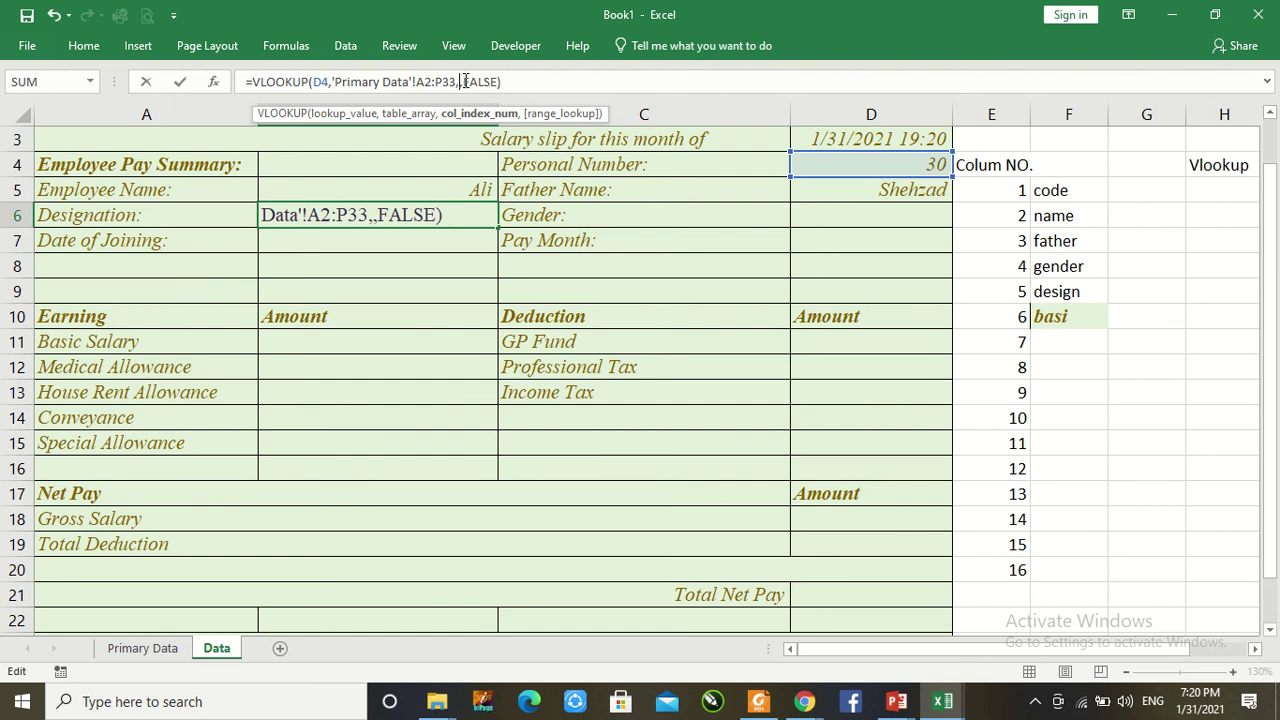
text(4)
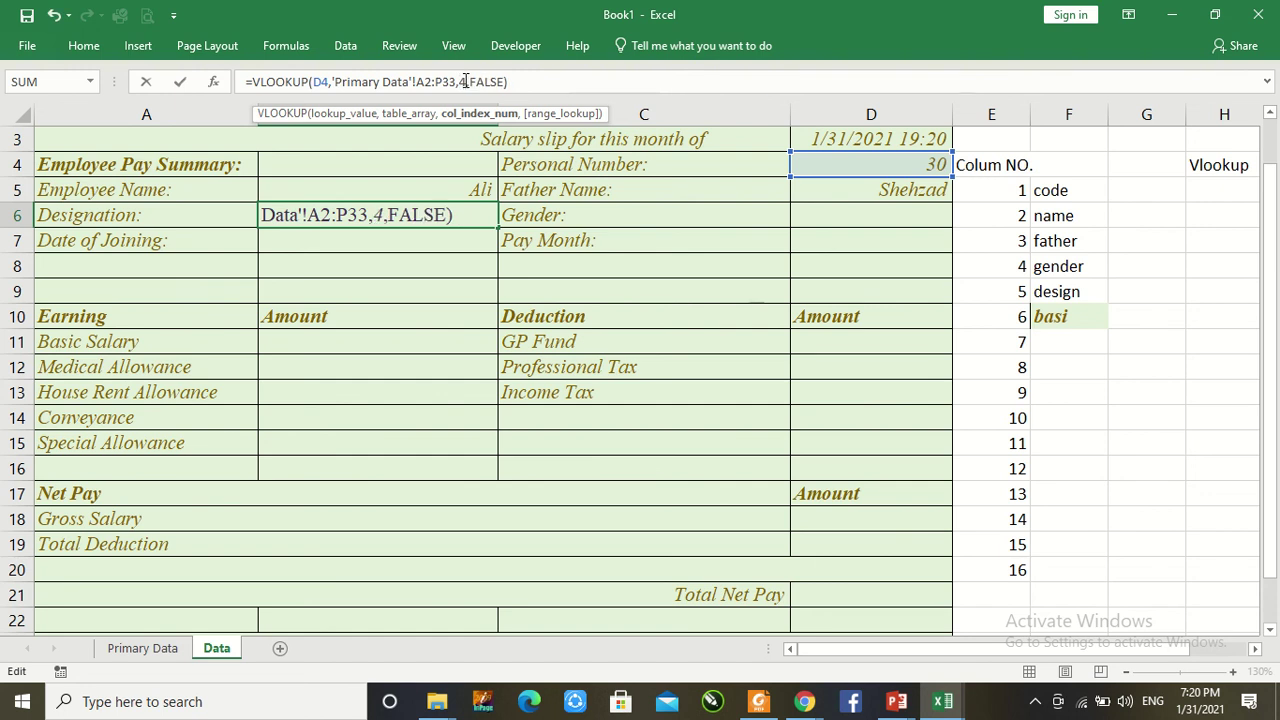
key(Return)
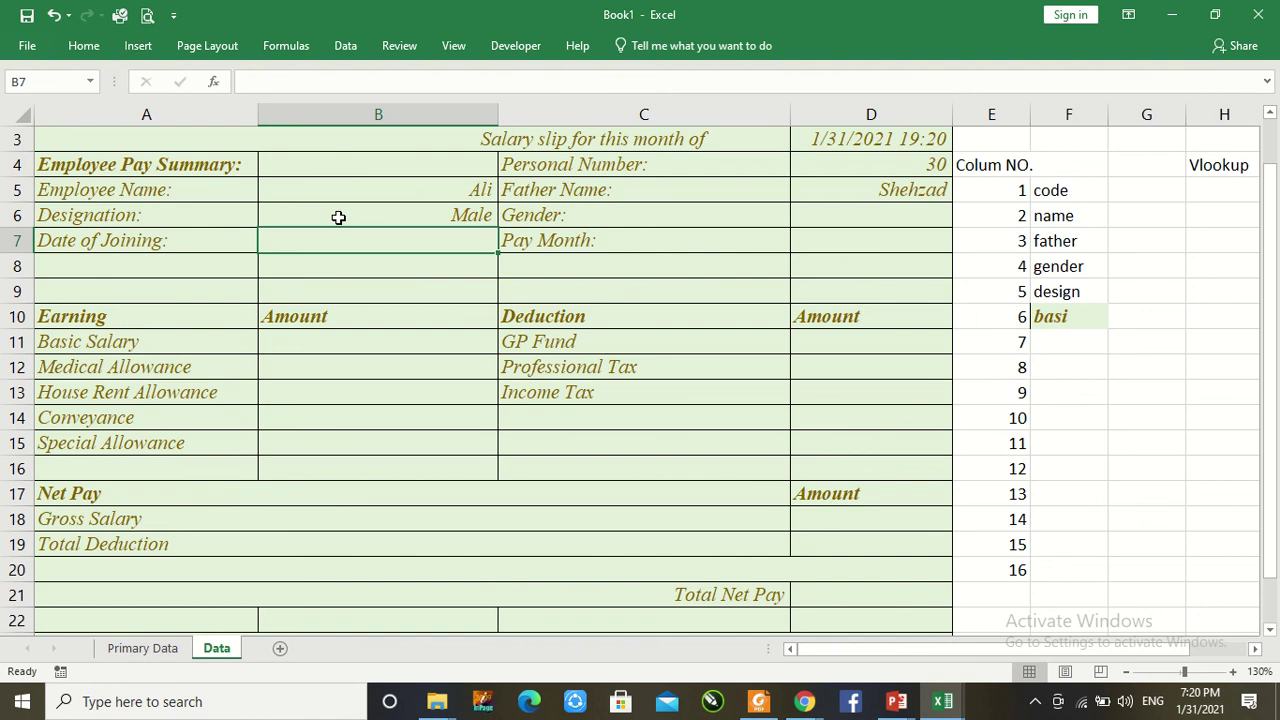
Step: Change the column index in the Designation formula in B6 to 5
click(409, 212)
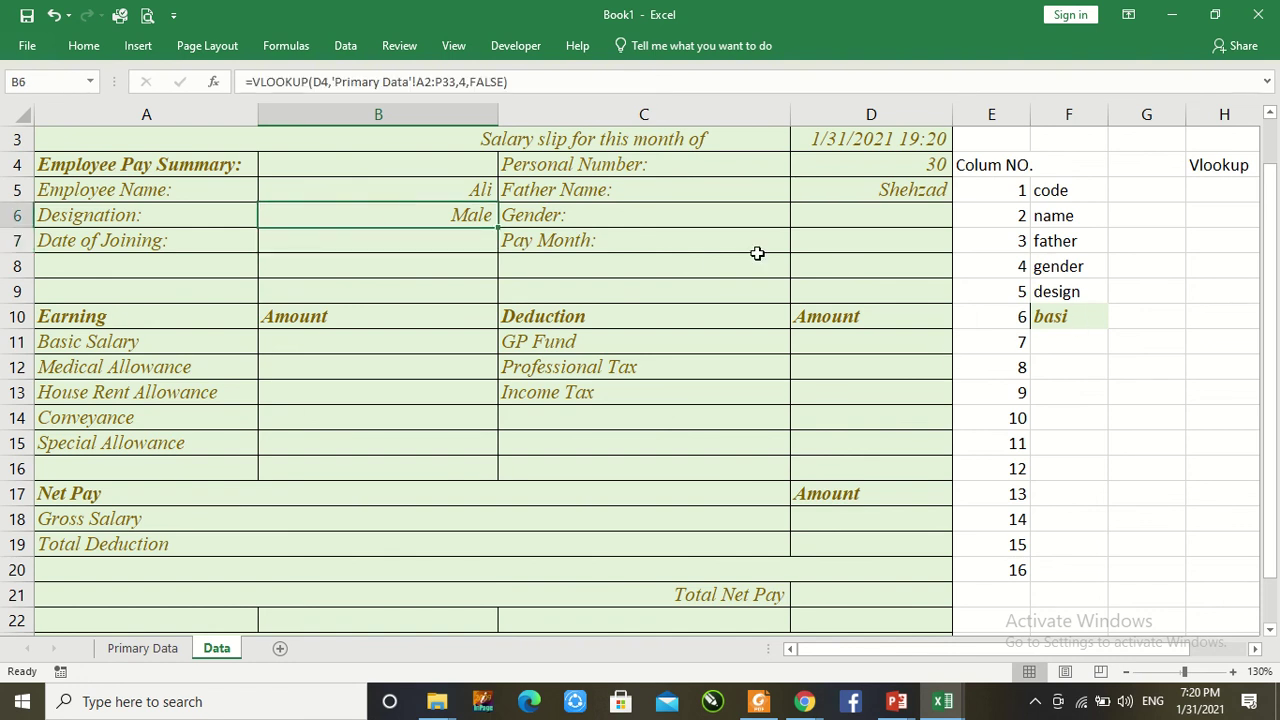
click(467, 81)
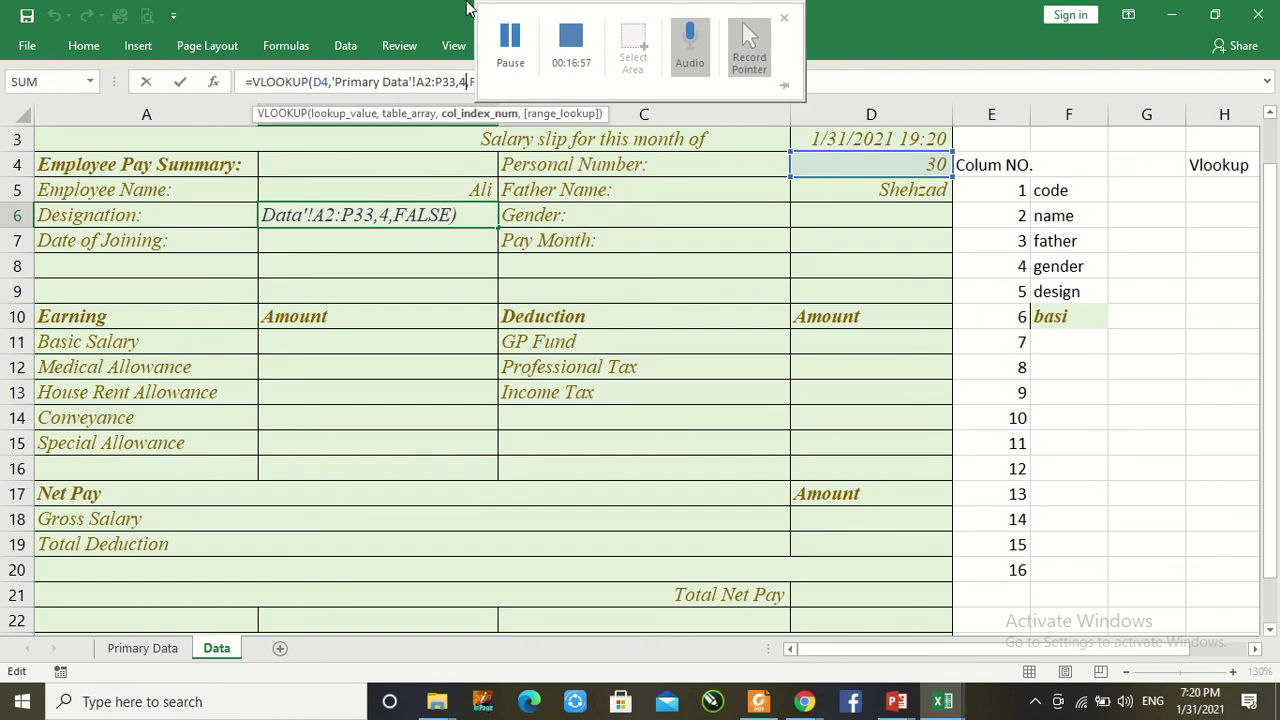
key(BackSpace)
text(5)
key(Return)
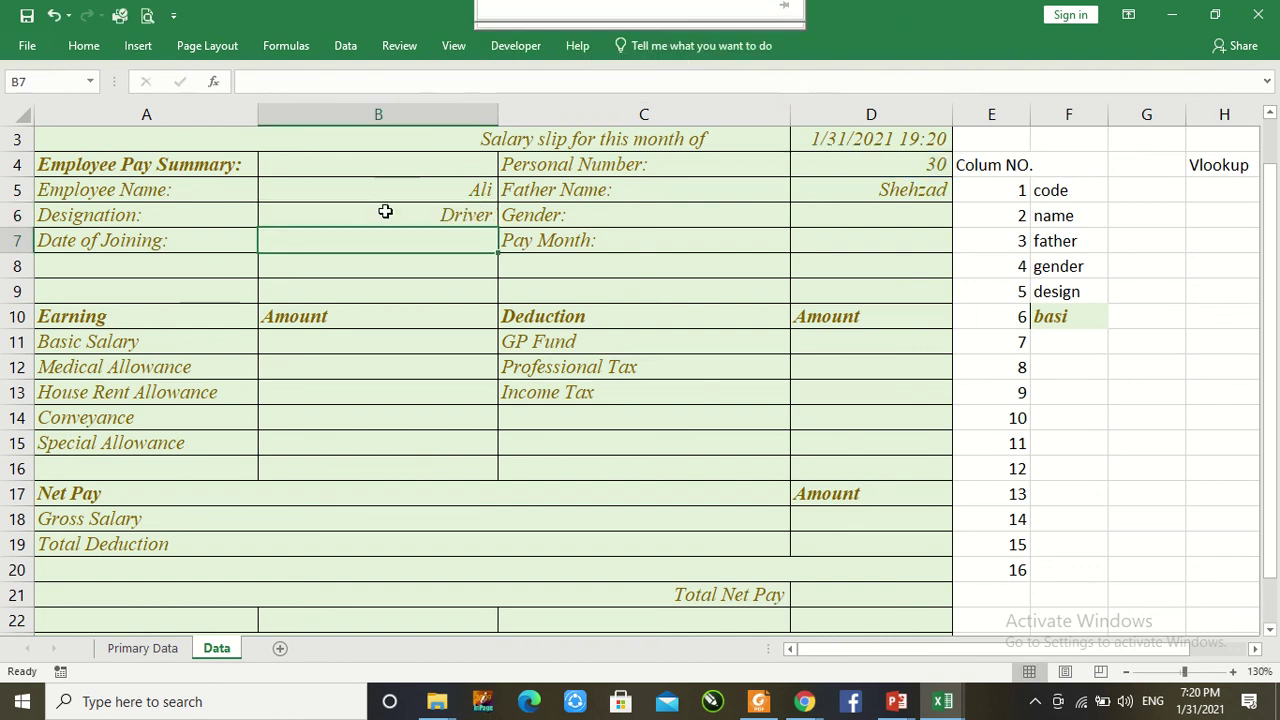
Step: Fill Gender in D6 with =VLOOKUP(D4,'Primary Data'!A2:P33,4,FALSE)
click(871, 219)
text(=VLOOKUP(D4,'Primary Data'!A2:P33,2,FALSE))
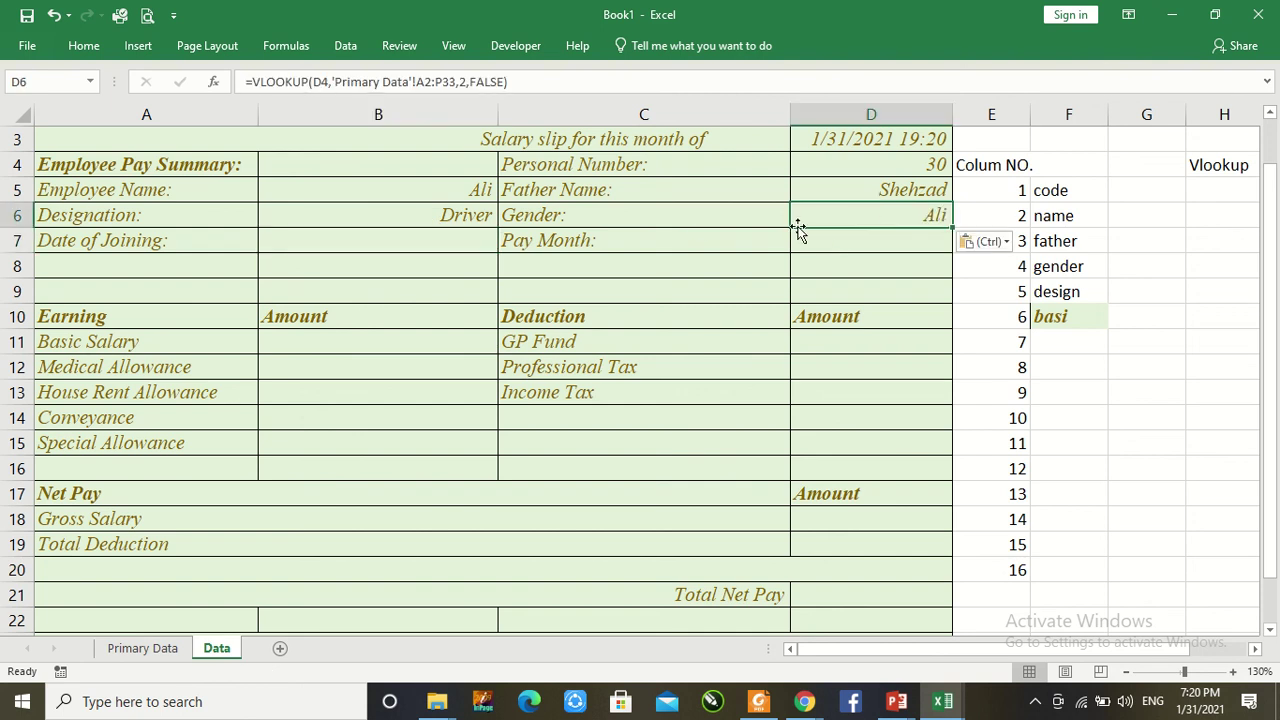
click(463, 80)
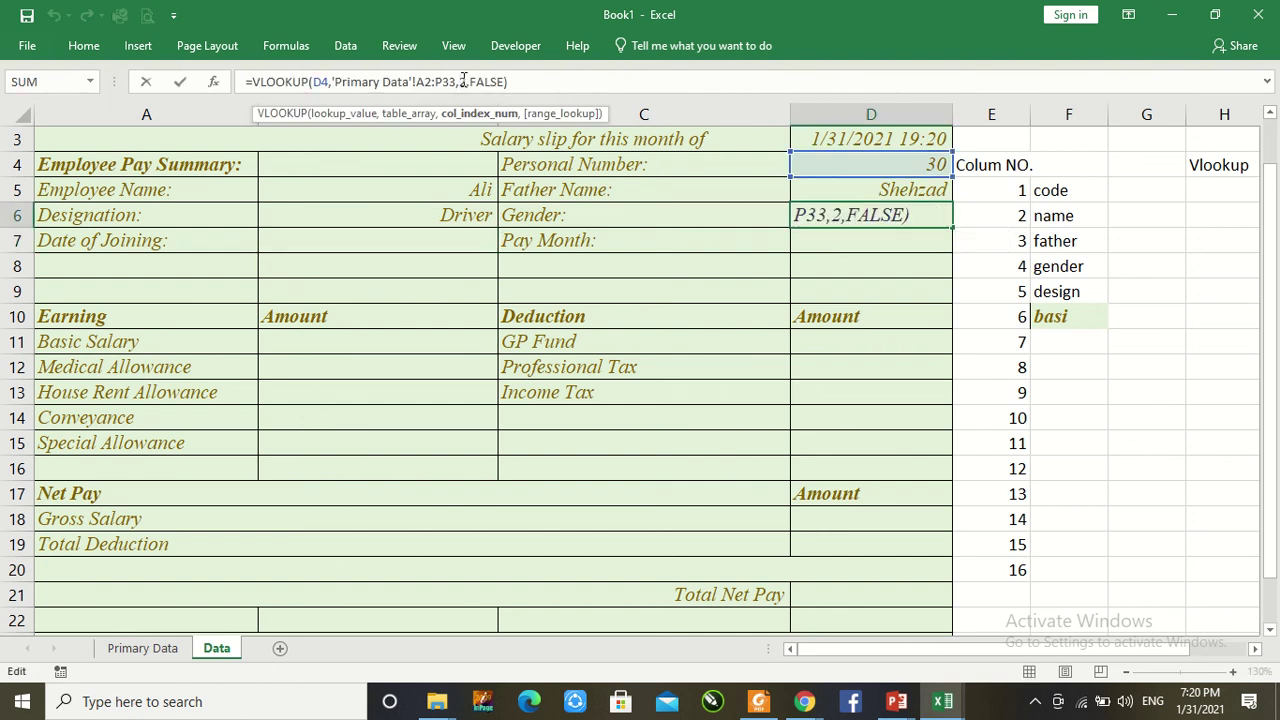
key(BackSpace)
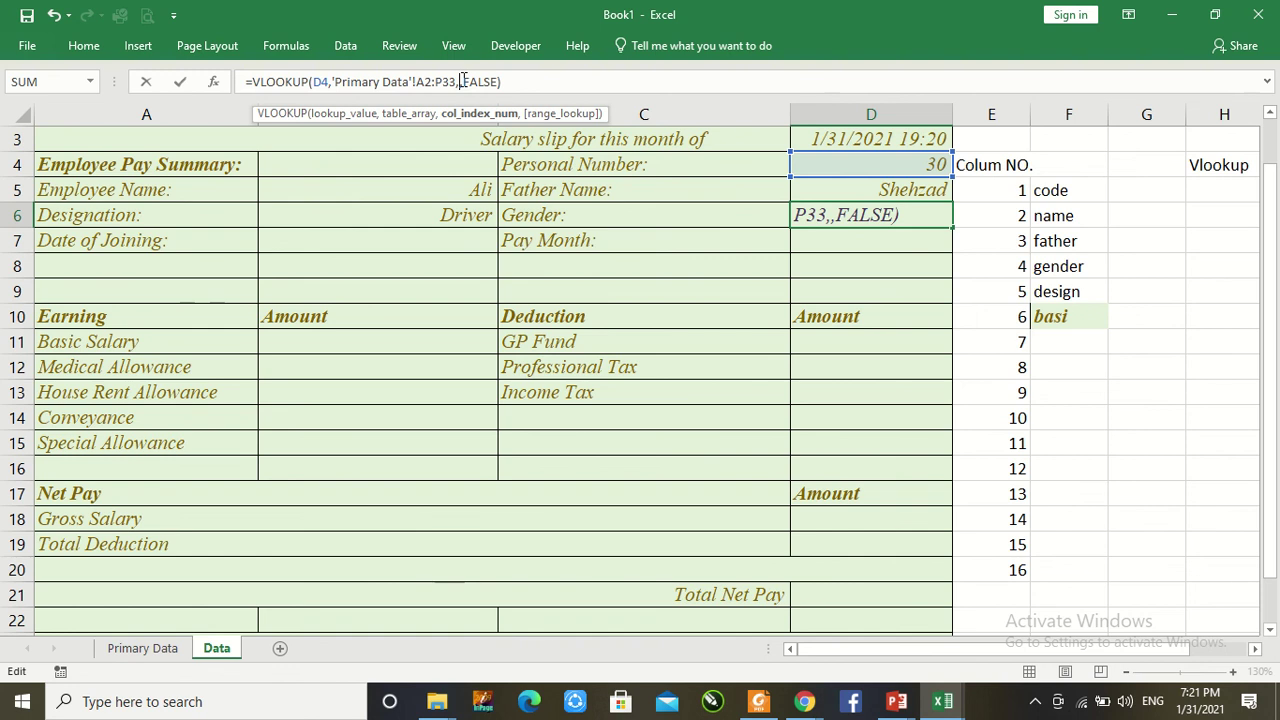
text(4)
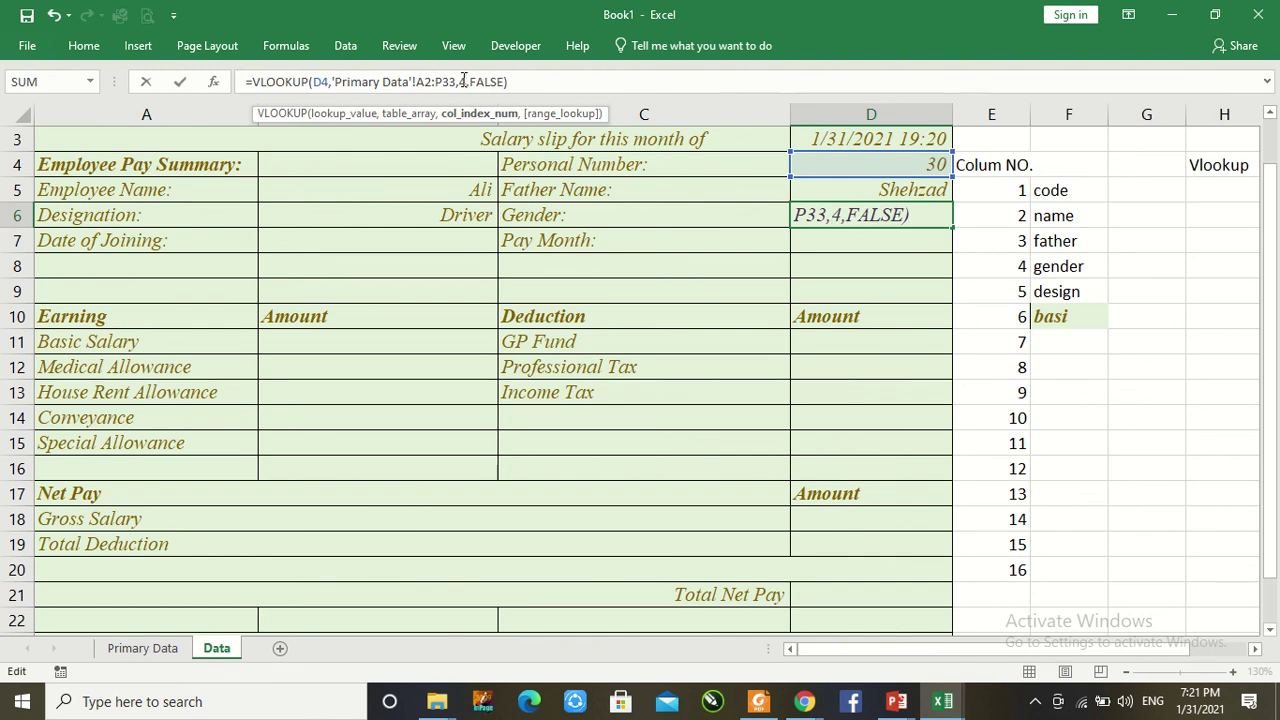
key(Return)
Step: Replace the Personal Number in D4 with 11 to test the lookup formulas
scroll(464, 79, up, 2)
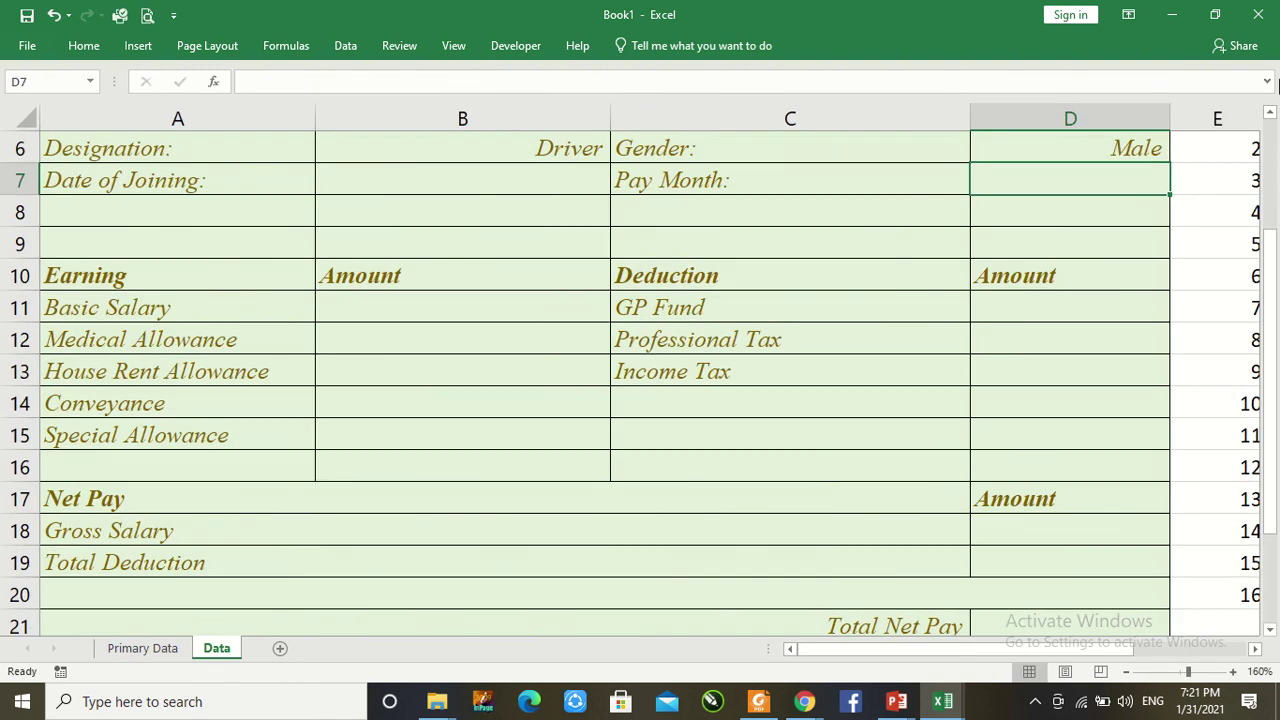
click(1127, 673)
click(1127, 673)
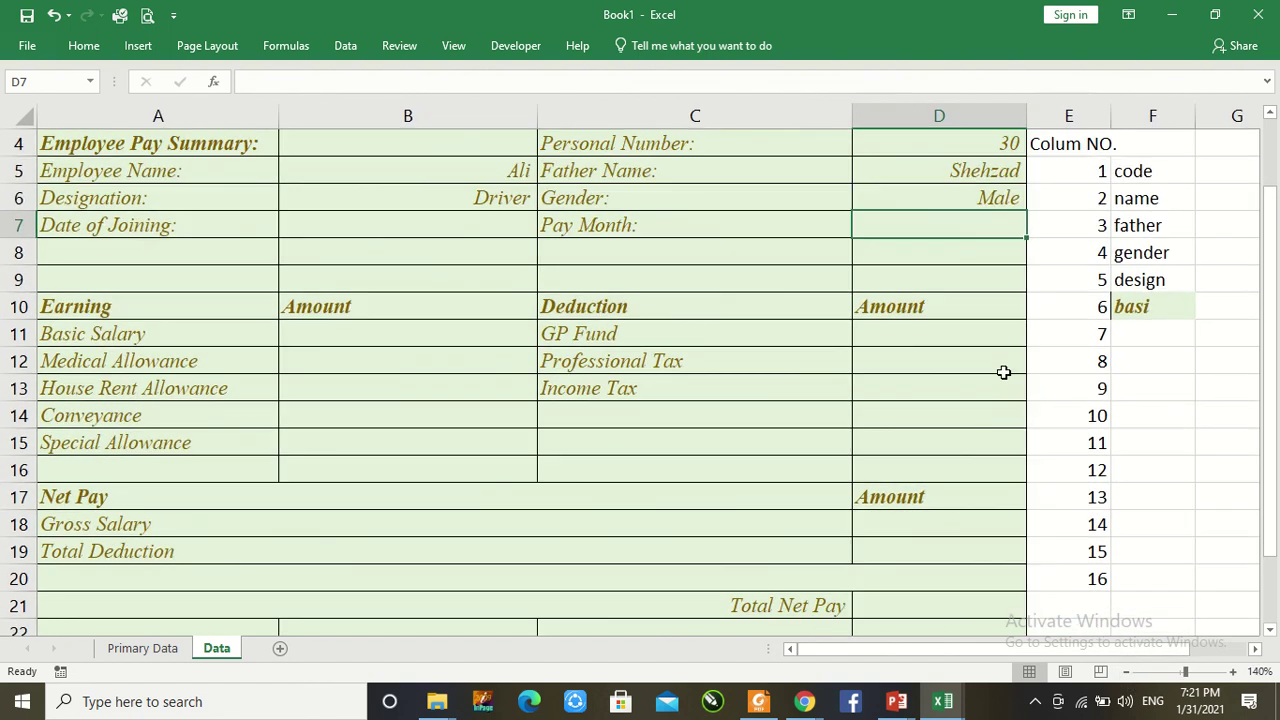
click(970, 196)
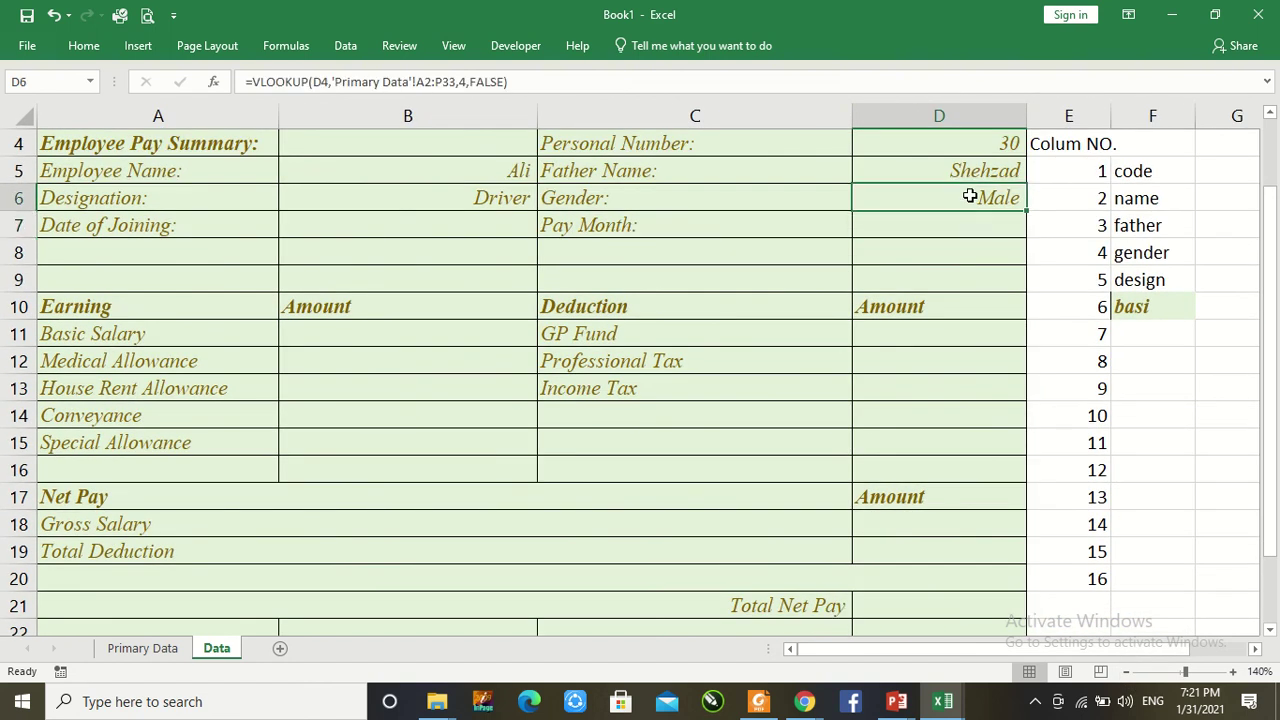
click(1002, 145)
key(Delete)
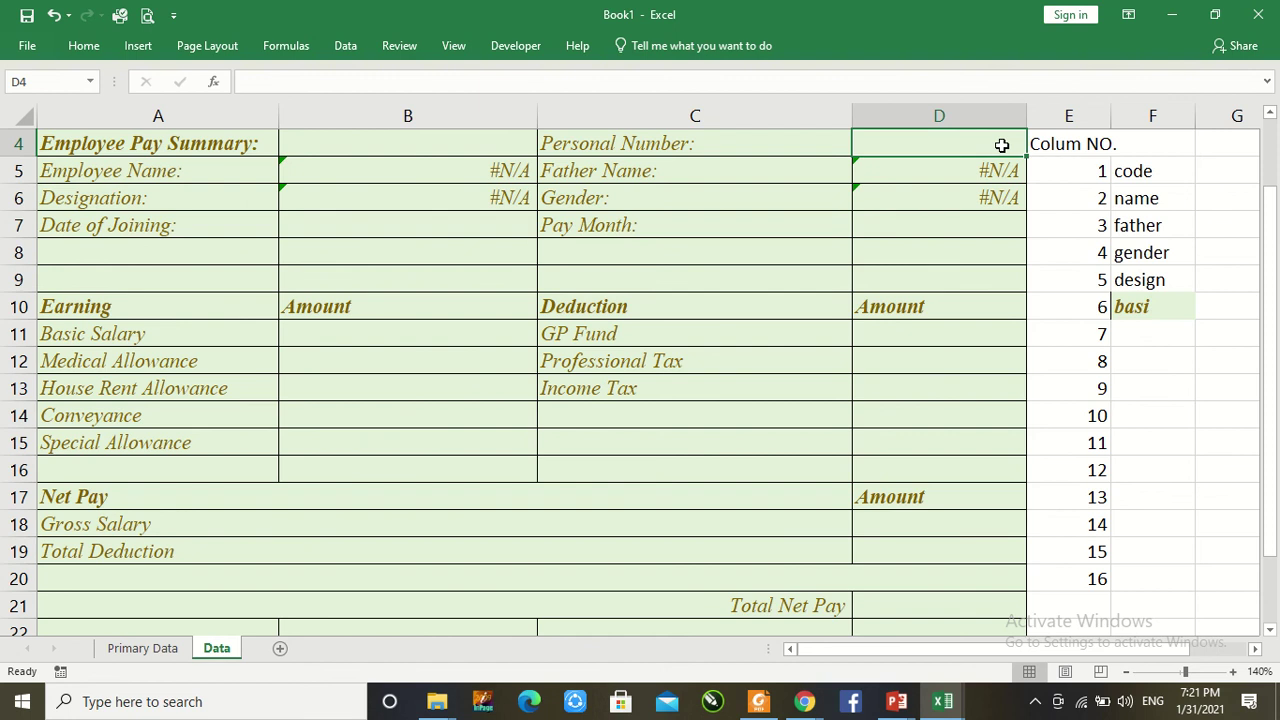
text(1)
key(Return)
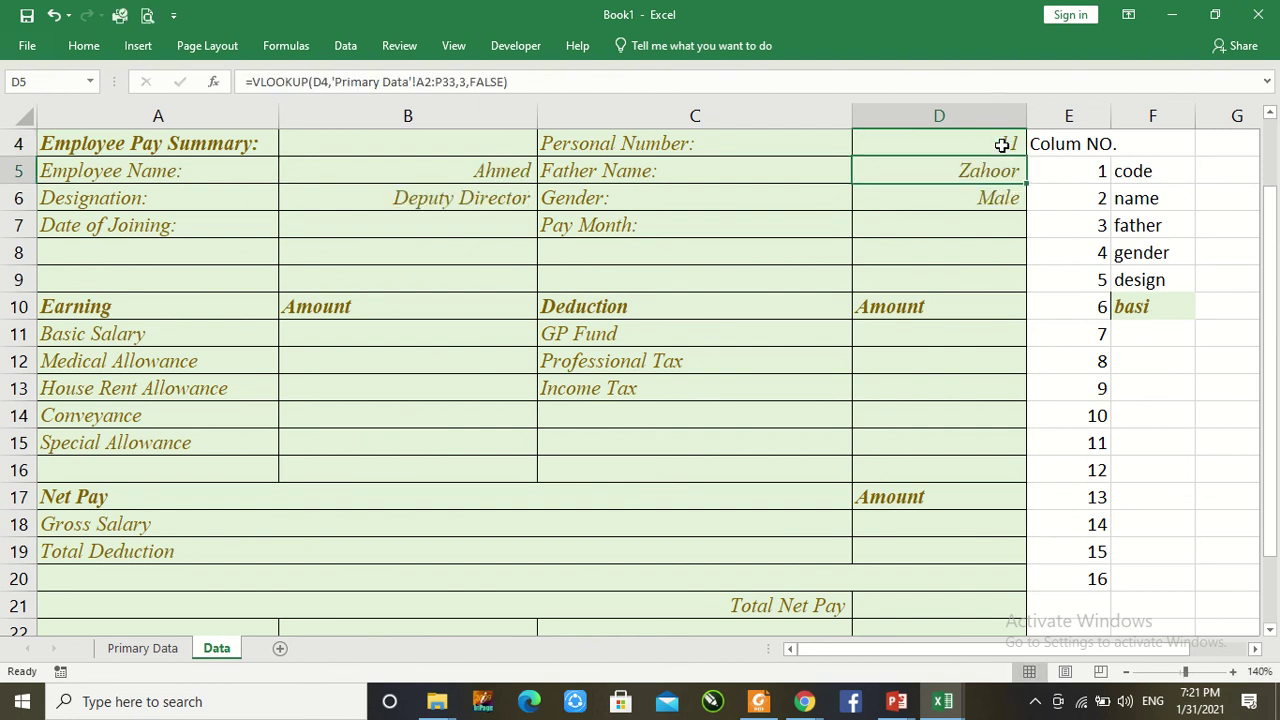
click(1002, 145)
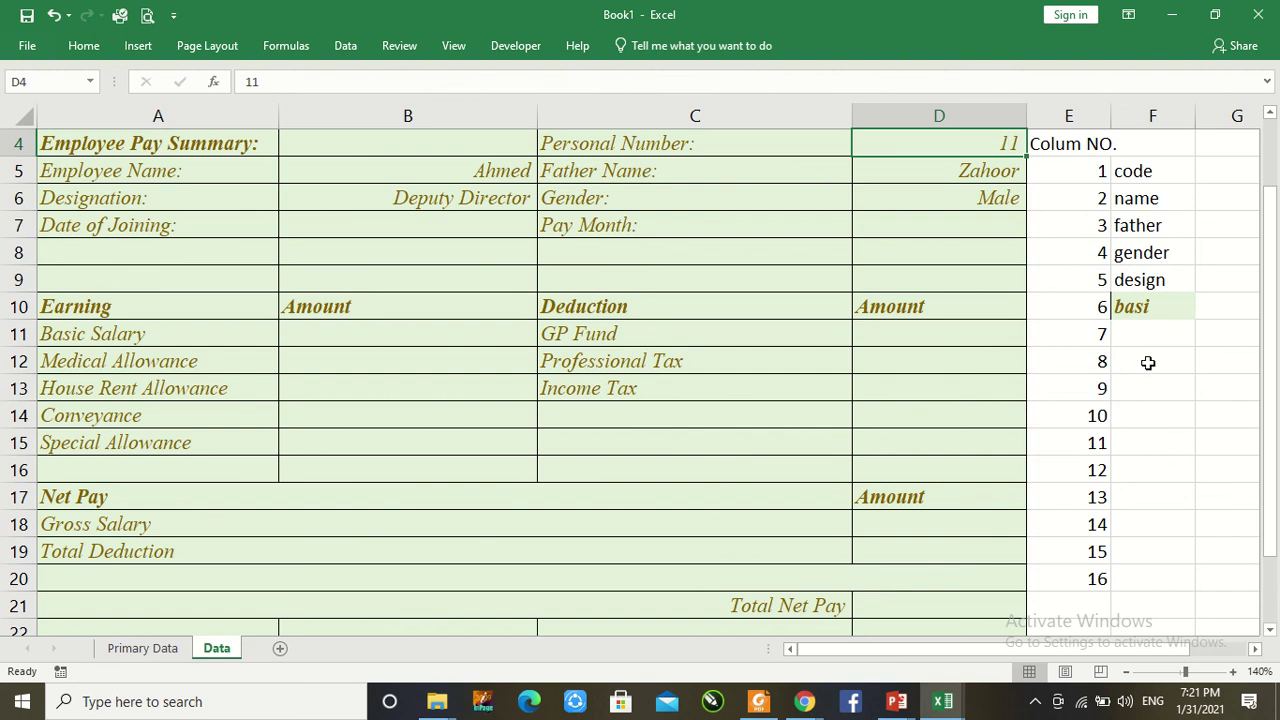
mouse_move(344, 8)
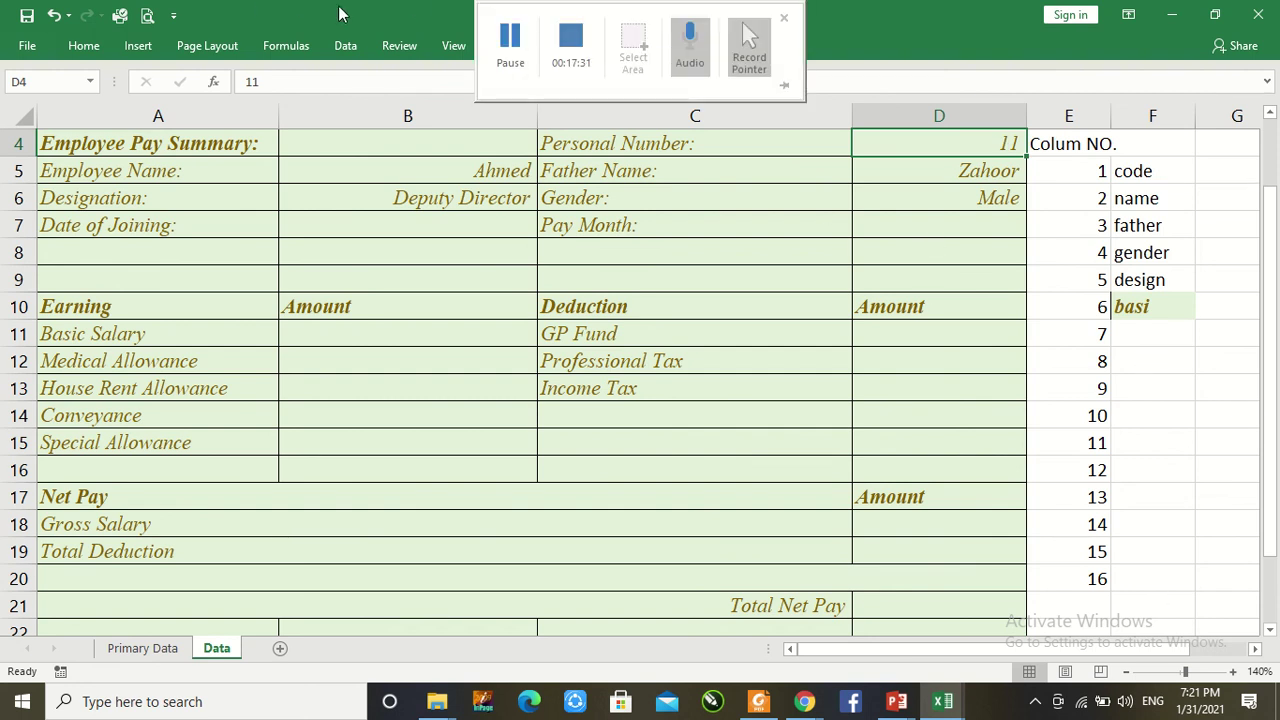
click(512, 40)
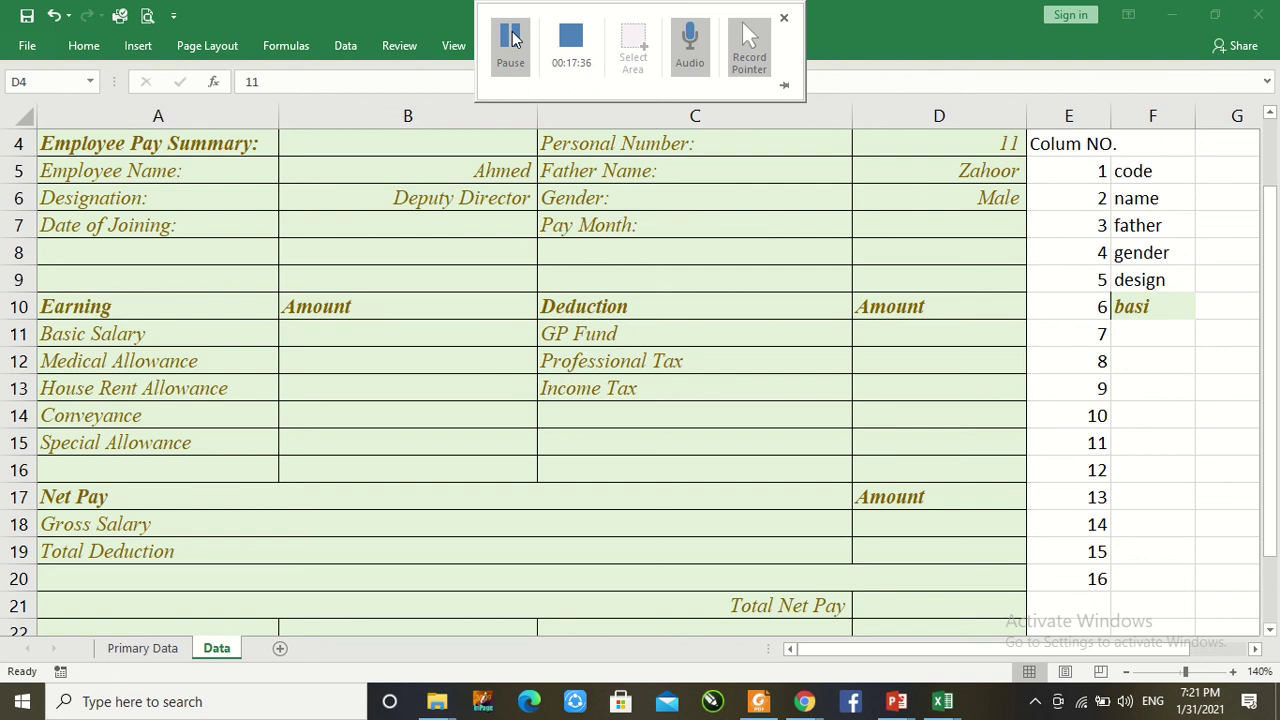
Step: Fill the Basic Salary amount in B11 with =VLOOKUP(D4,'Primary Data'!A2:P33,6,FALSE)
click(384, 334)
text(=VLOOKUP(D4,'Primary Data'!A2:P33,2,FALSE))
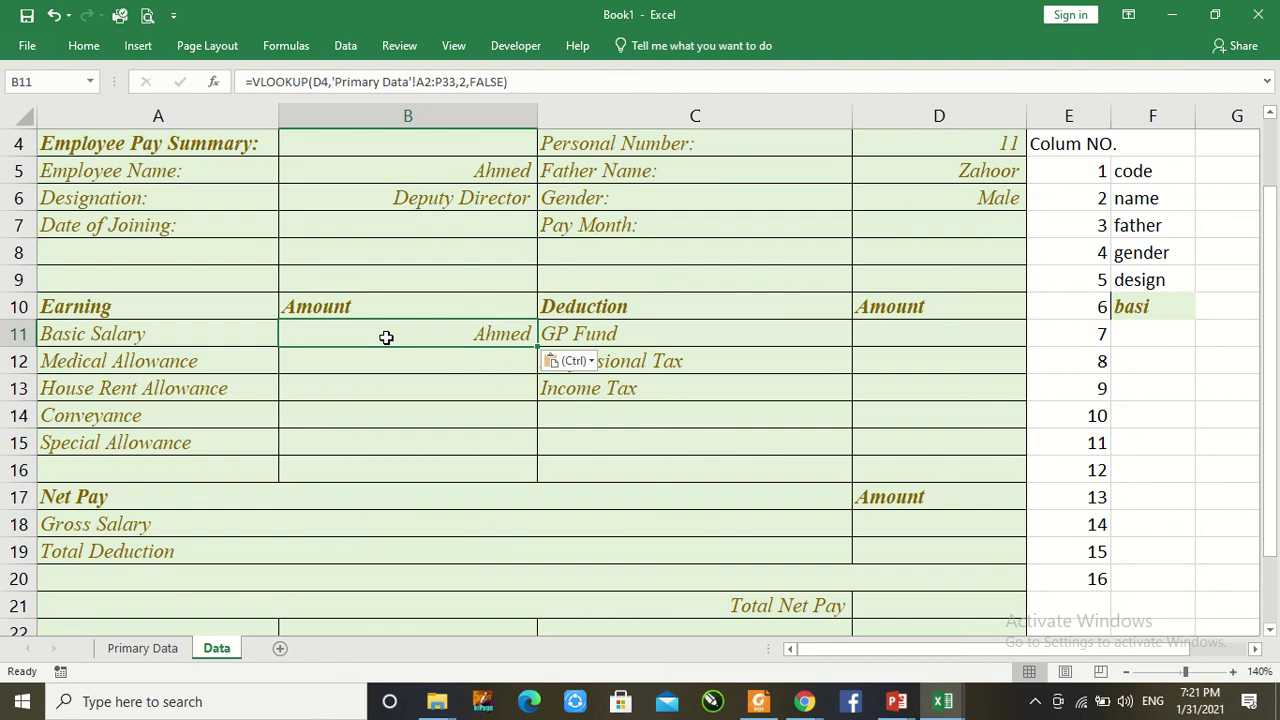
click(466, 84)
key(BackSpace)
text(6)
key(Return)
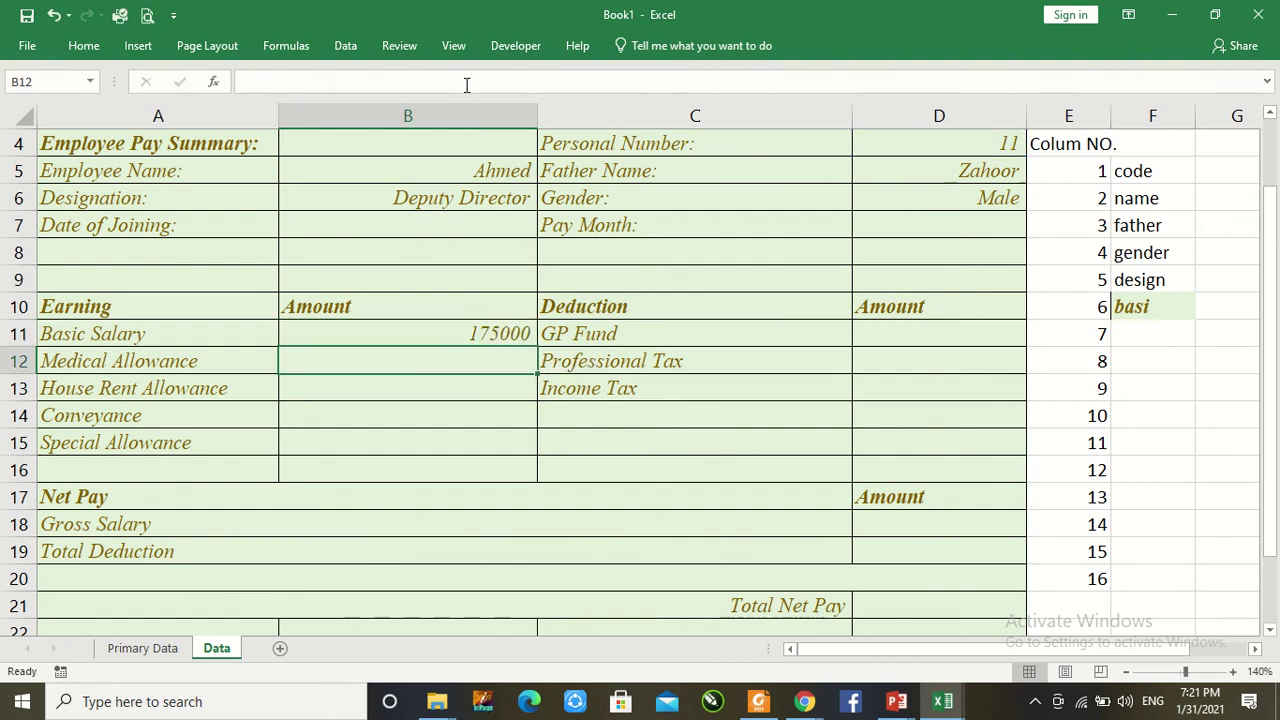
click(441, 331)
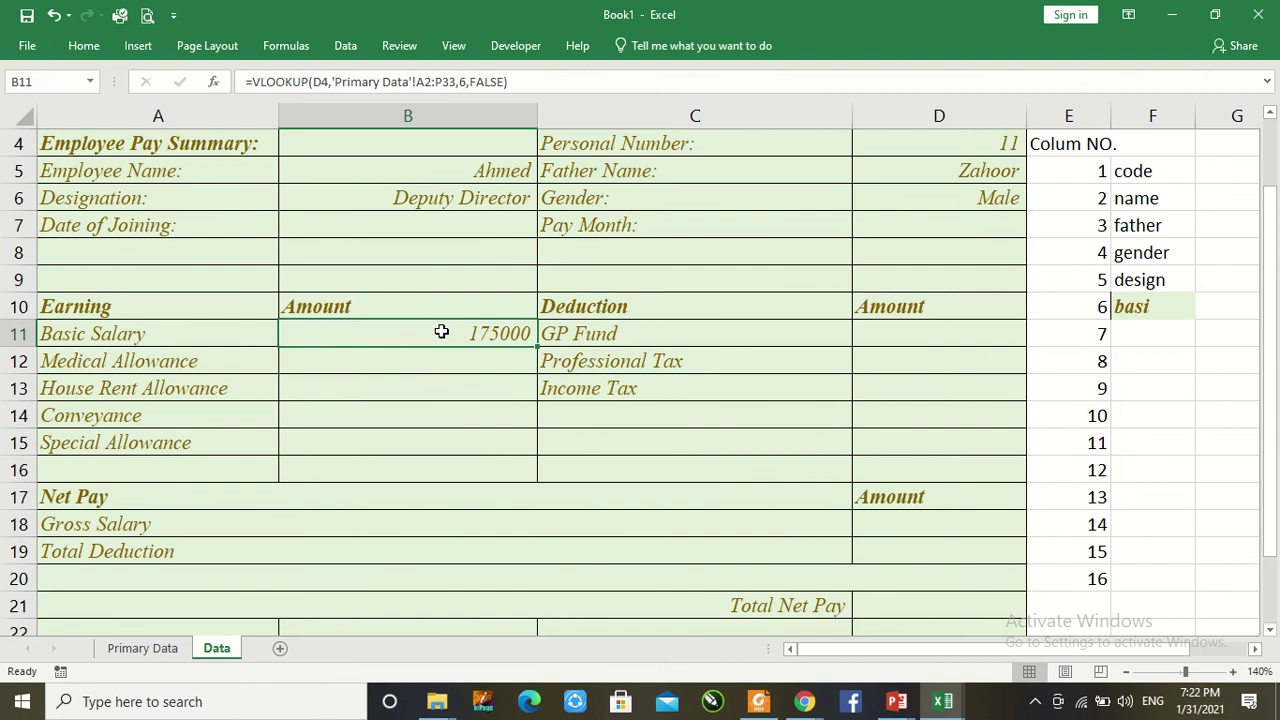
key(Left)
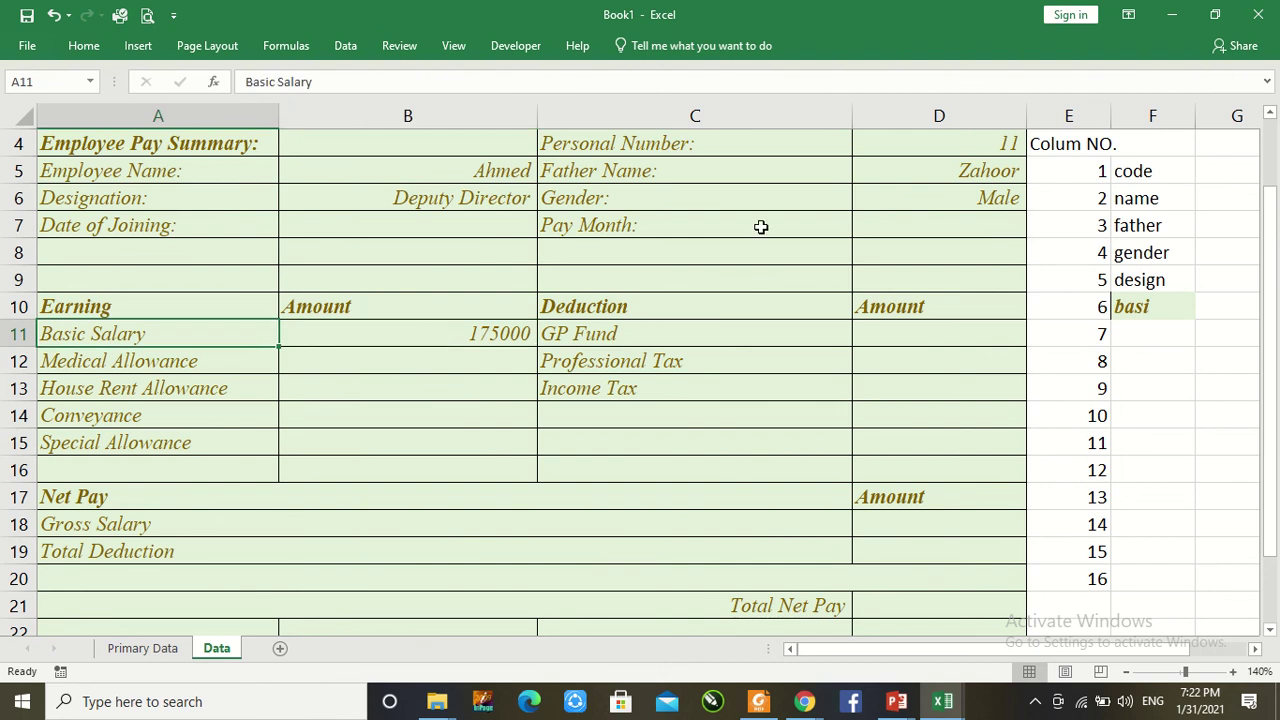
Step: Replace the Personal Number in D4 with 1 to test the lookup formulas
click(1014, 148)
key(BackSpace)
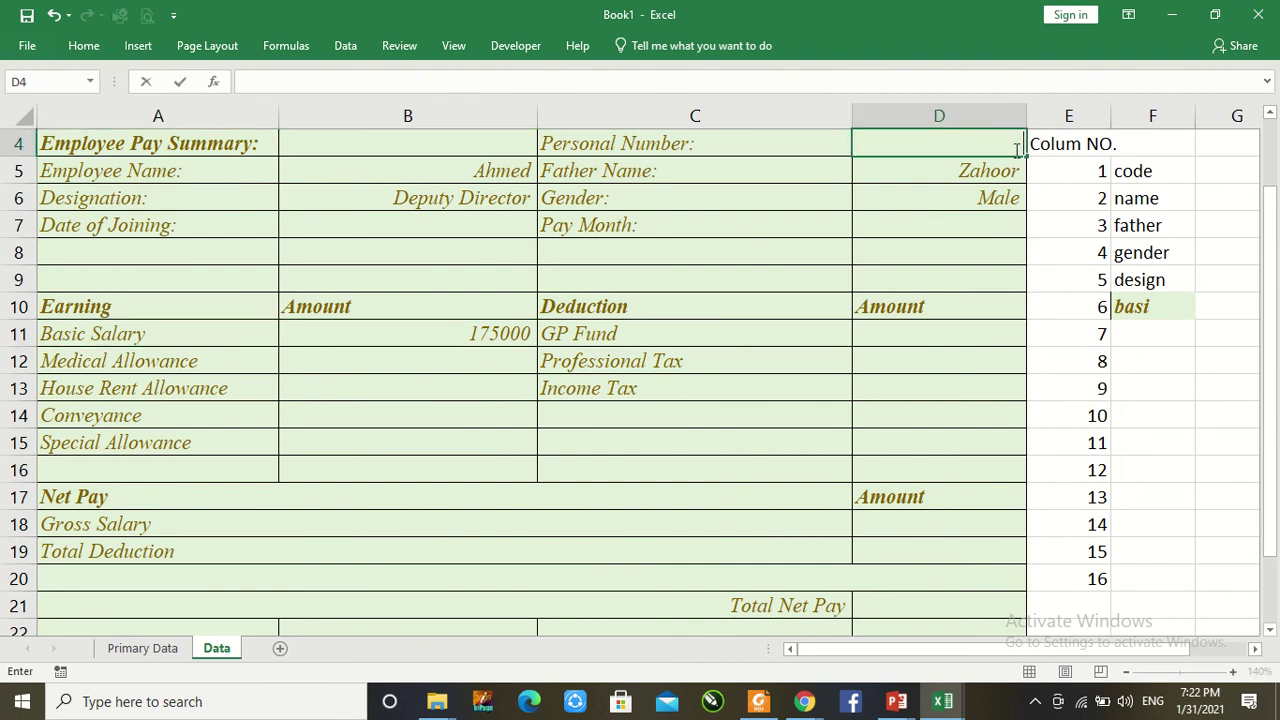
key(Return)
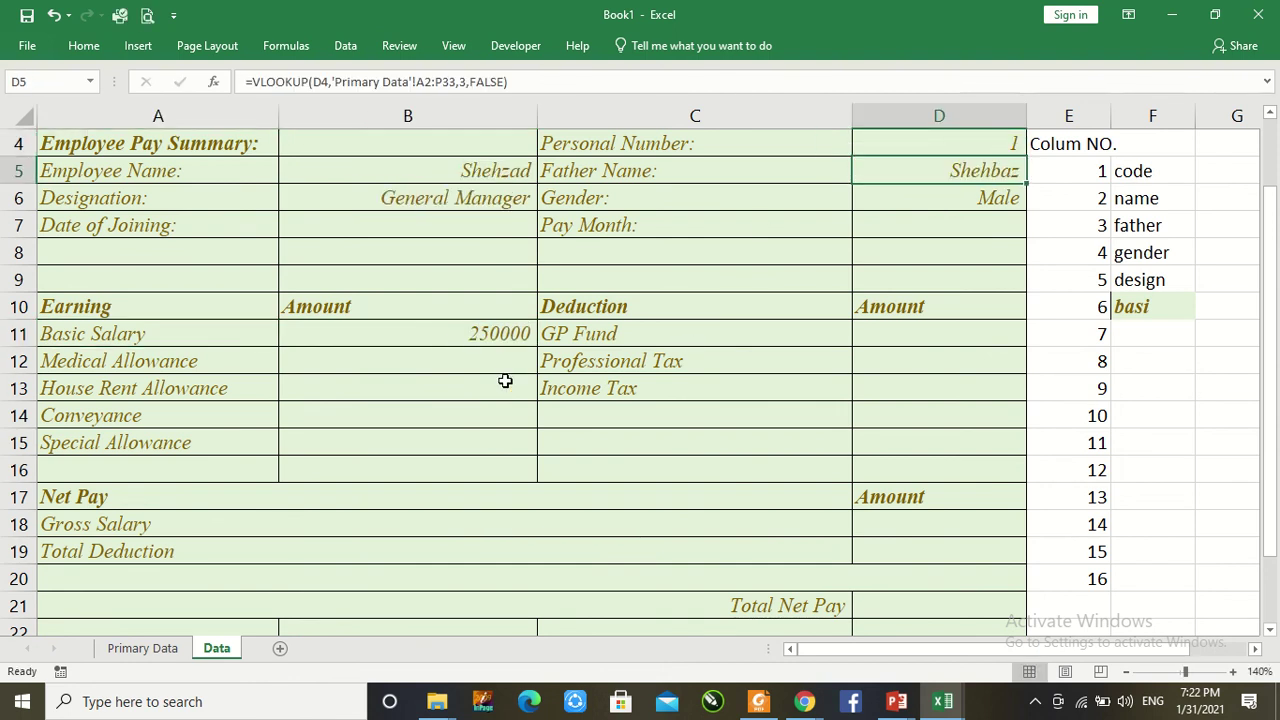
Step: Check the first employee's Basic Salary in F2 of the Primary Data sheet, and return to the Data sheet
click(167, 648)
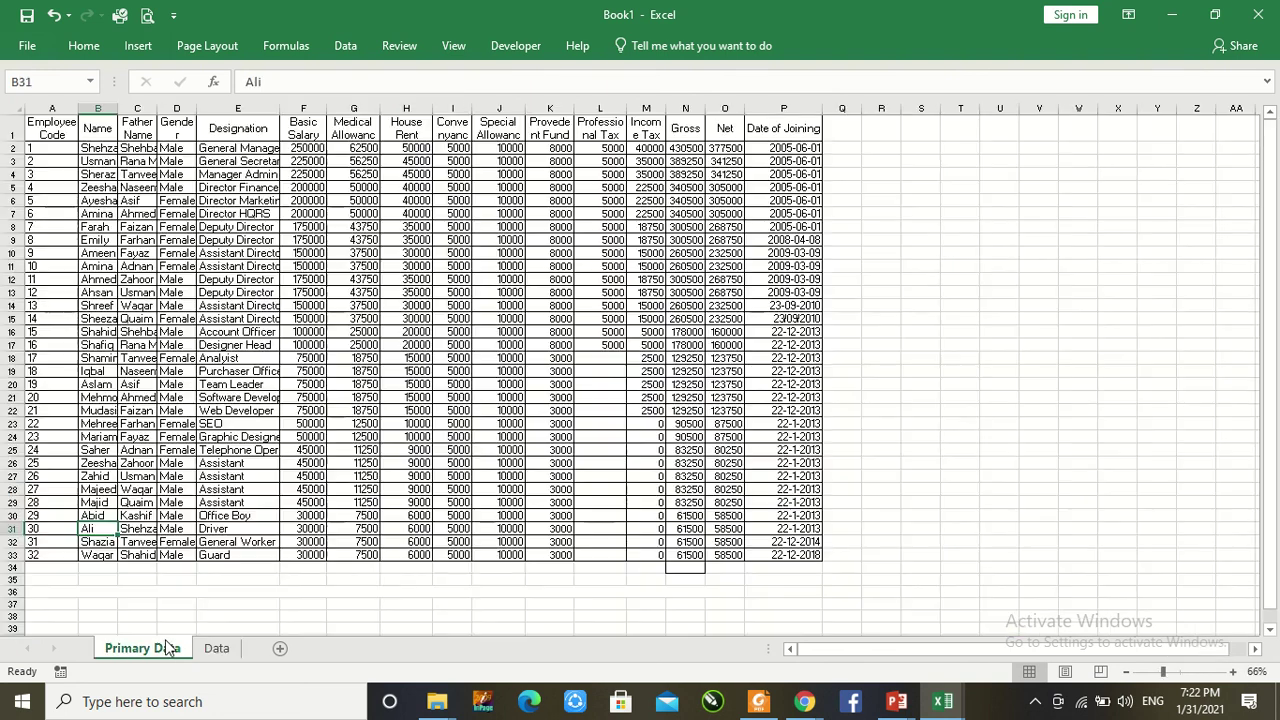
click(302, 148)
drag(297, 81, 244, 81)
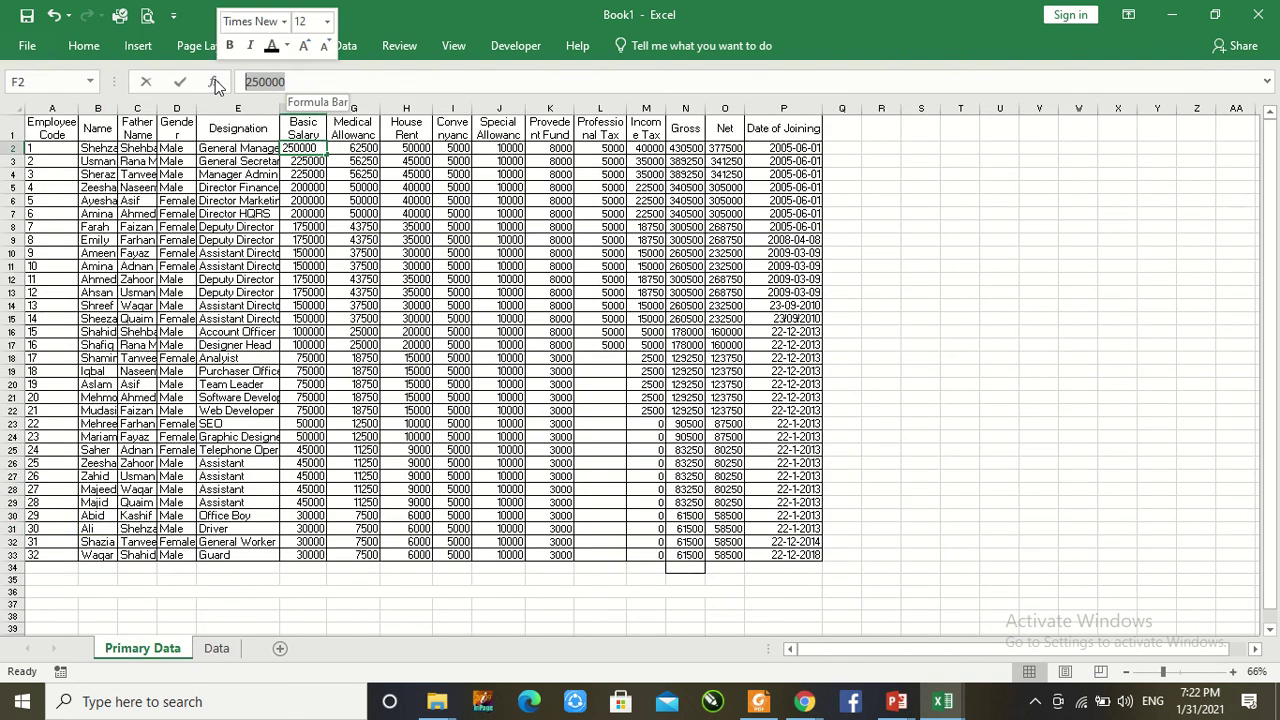
key(Escape)
click(217, 648)
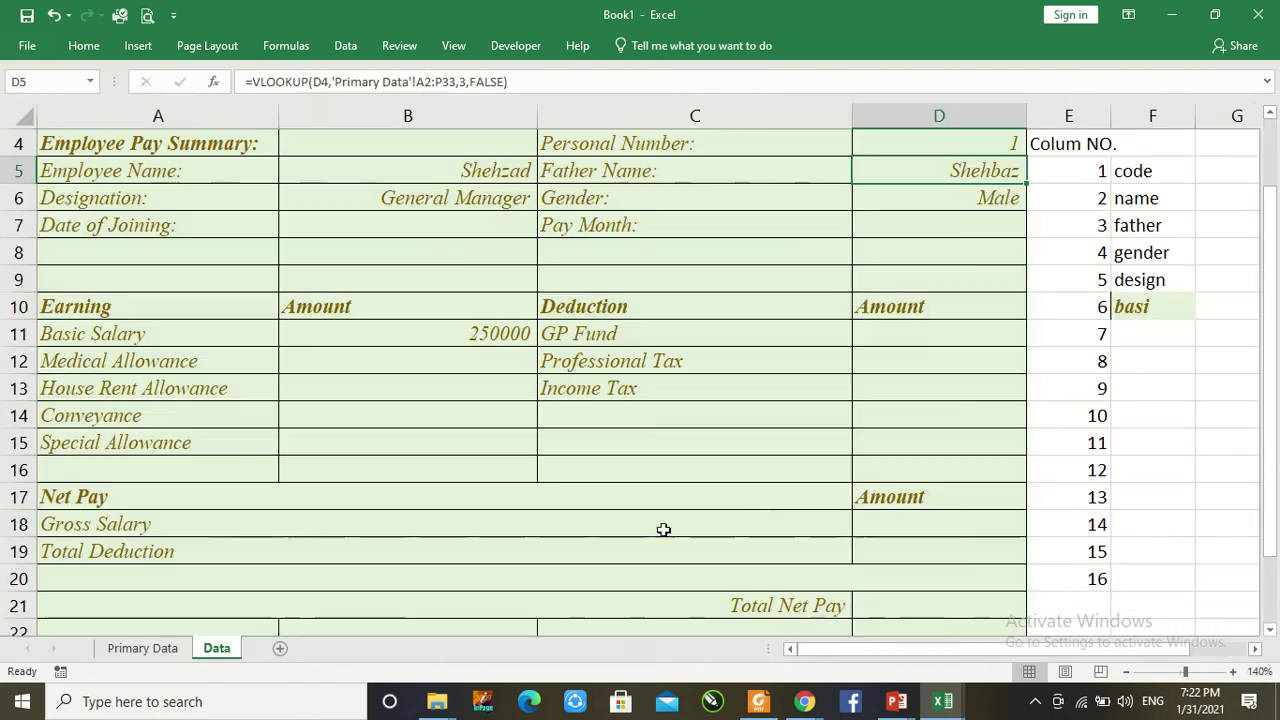
Step: Fill the Medical Allowance amount in B12 with =VLOOKUP(D4,'Primary Data'!A2:P33,7,FALSE)
click(439, 367)
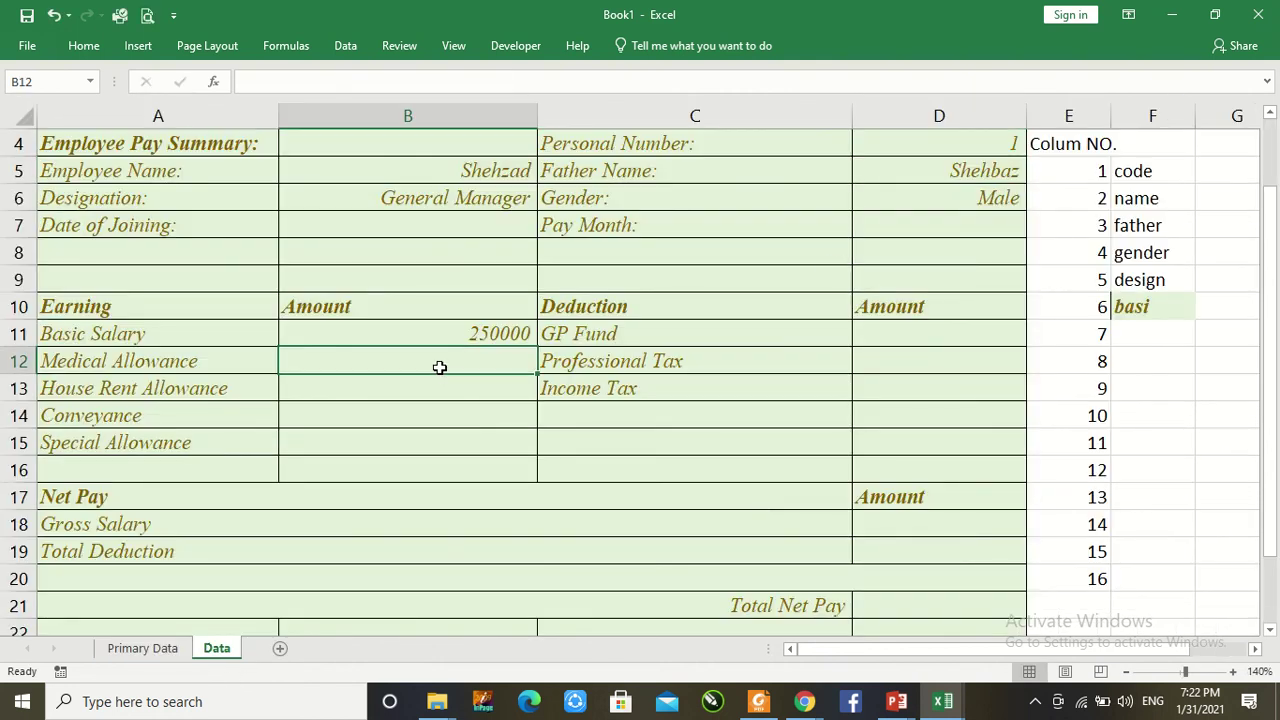
text(=VLOOKUP(D4,'Primary Data'!A2:P33,2,FALSE))
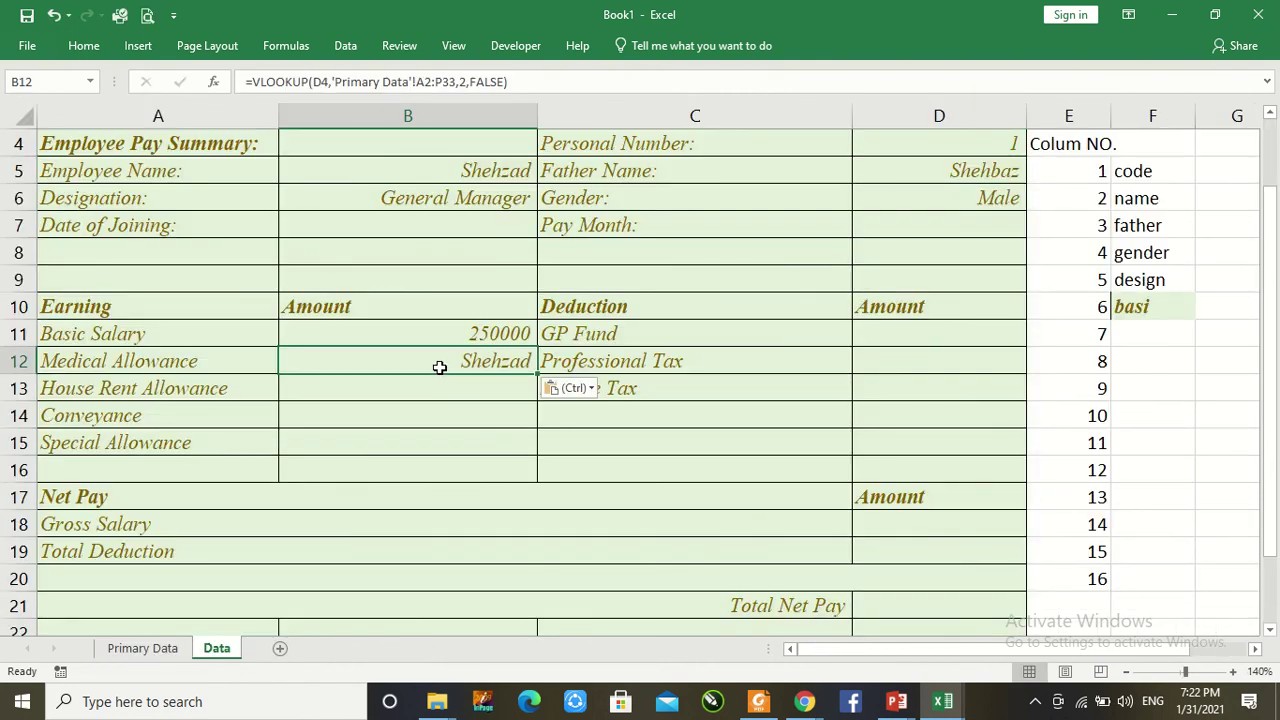
click(466, 81)
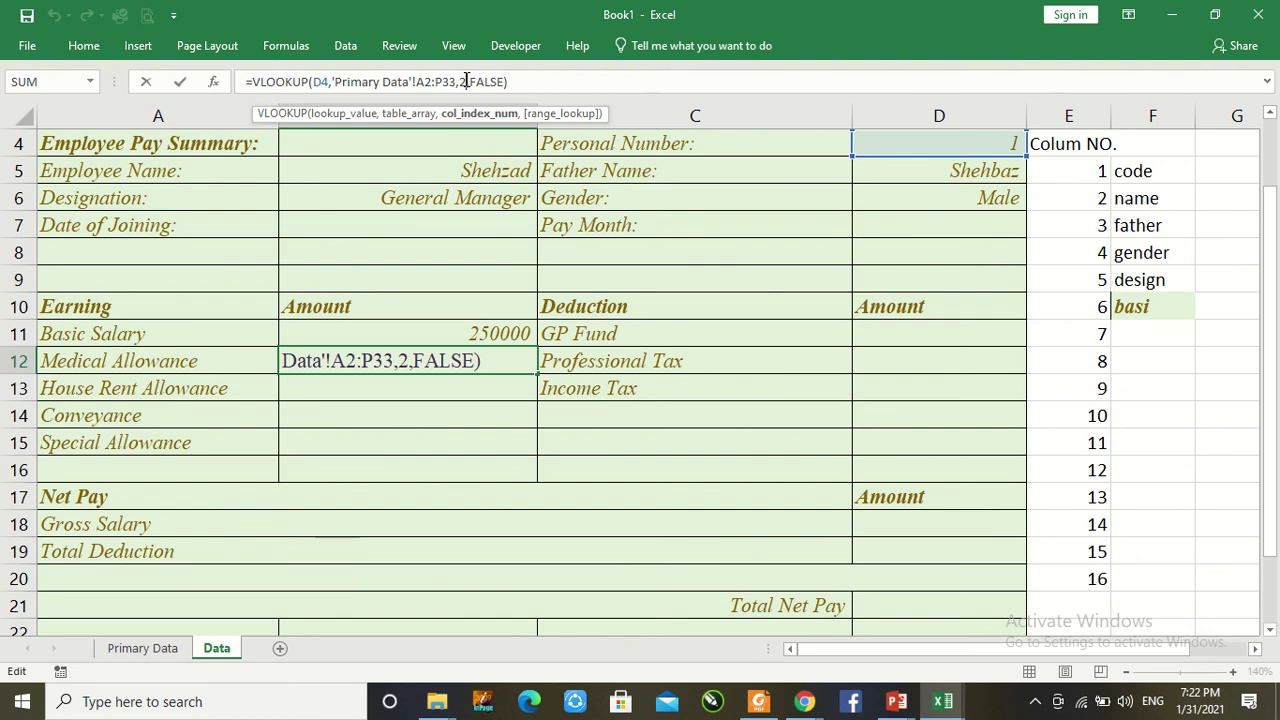
key(BackSpace)
text(7)
key(Return)
Step: Enter =VLOOKUP(D4,'Primary Data'!A2:P33,2,FALSE) in B13 for the House Rent Allowance amount
text(=VLOOKUP(D4,'Primary Data'!A2:P33,2,FALSE))
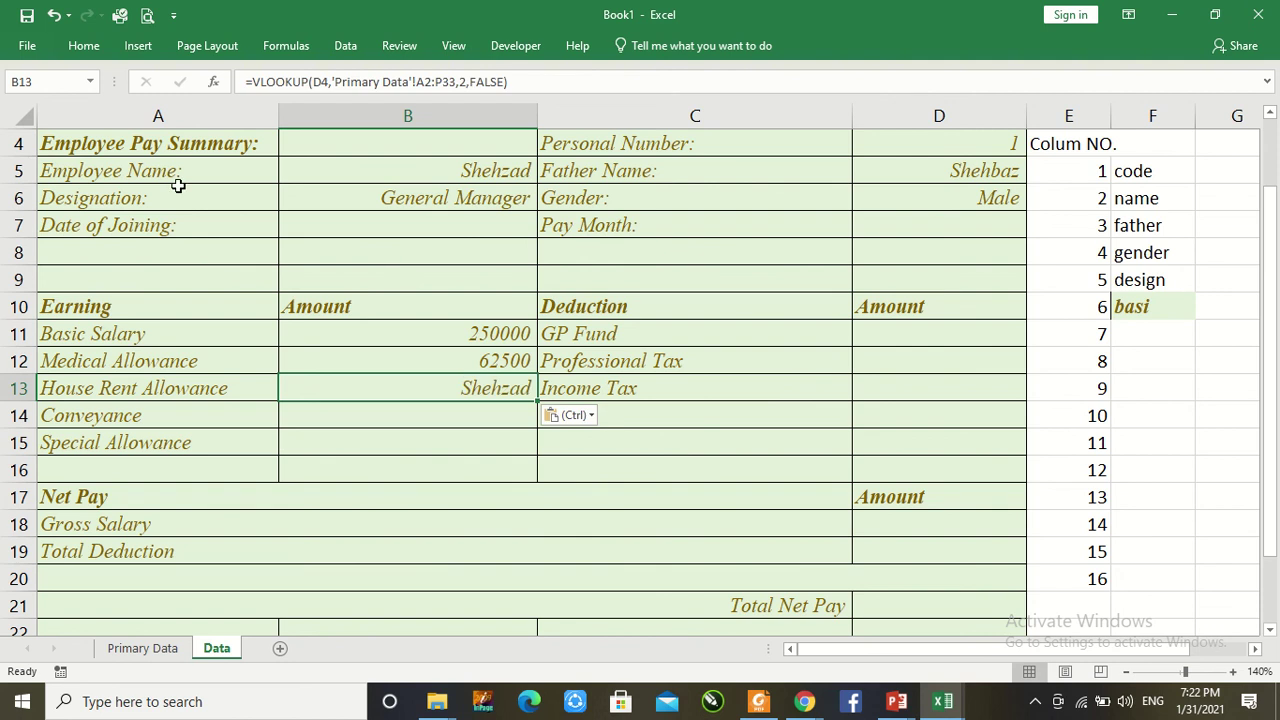
mouse_move(452, 14)
click(509, 33)
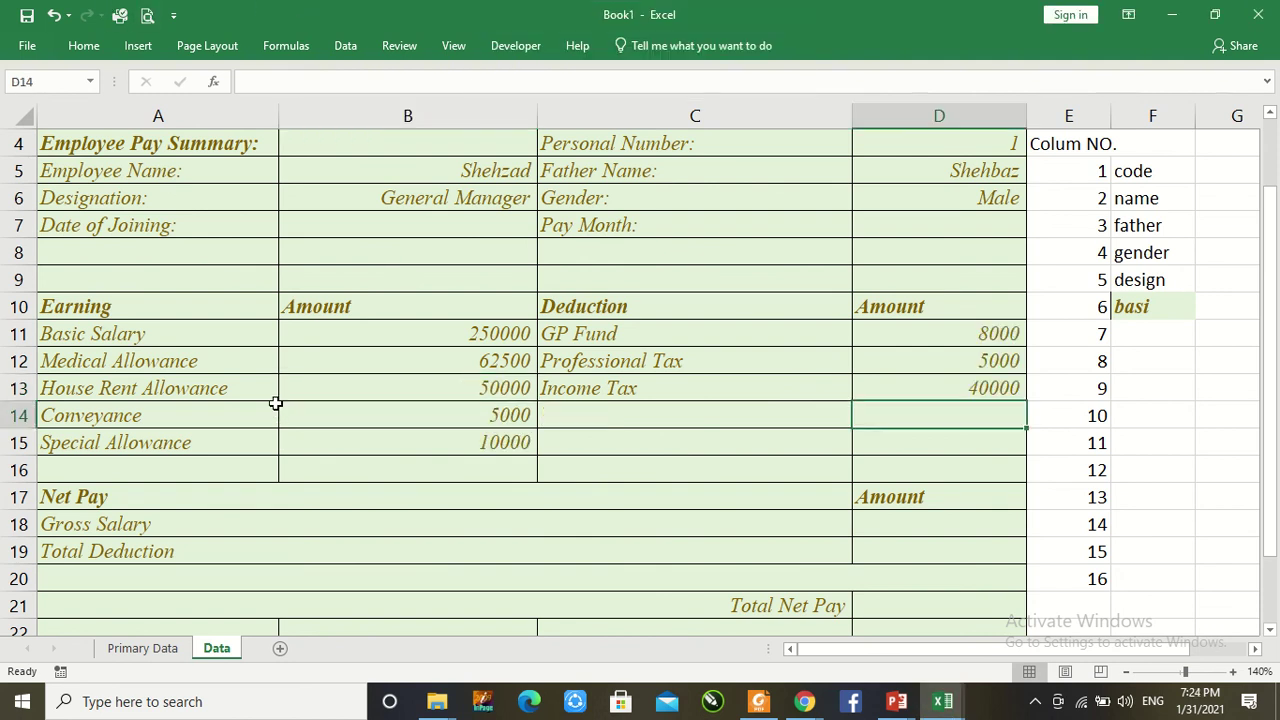
Step: Delete the column-number reference columns E and F, and clear the leftover Vlookup text beside the form
key(Up)
key(Up)
key(Up)
key(Up)
key(Up)
key(Up)
key(Up)
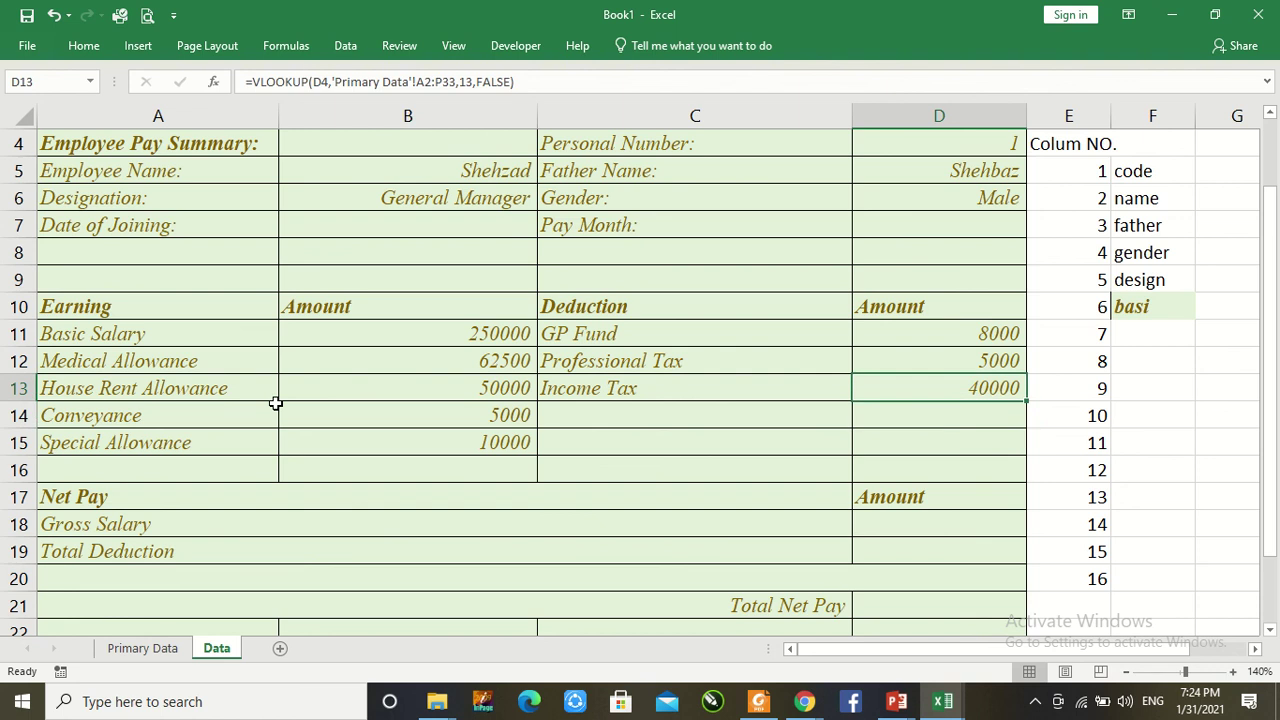
key(ctrl+Home)
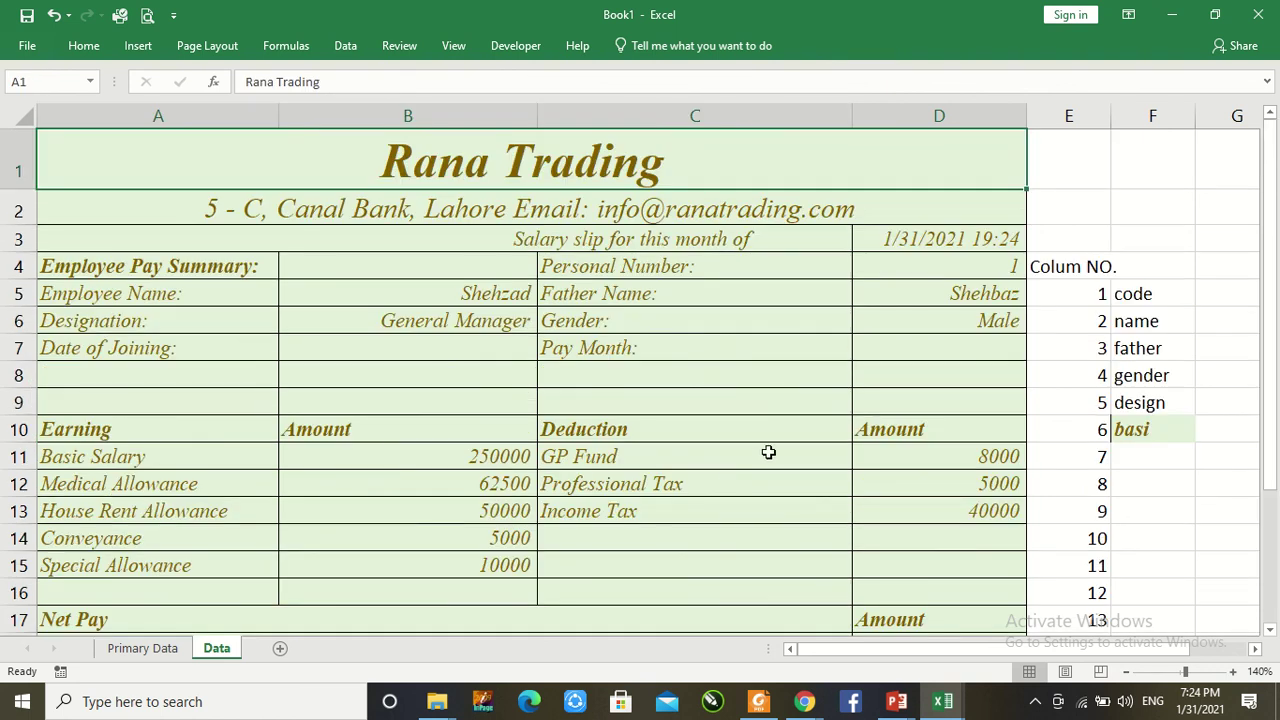
click(1069, 116)
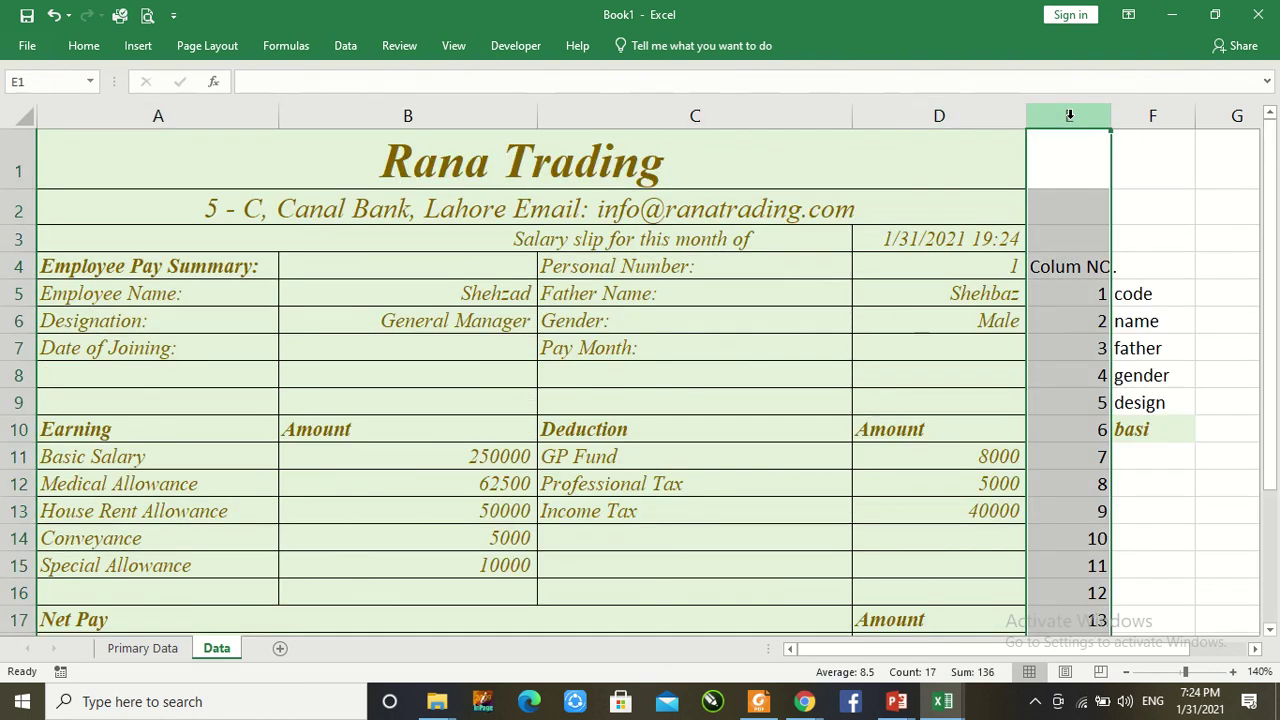
key(shift+Right)
right_click(1069, 116)
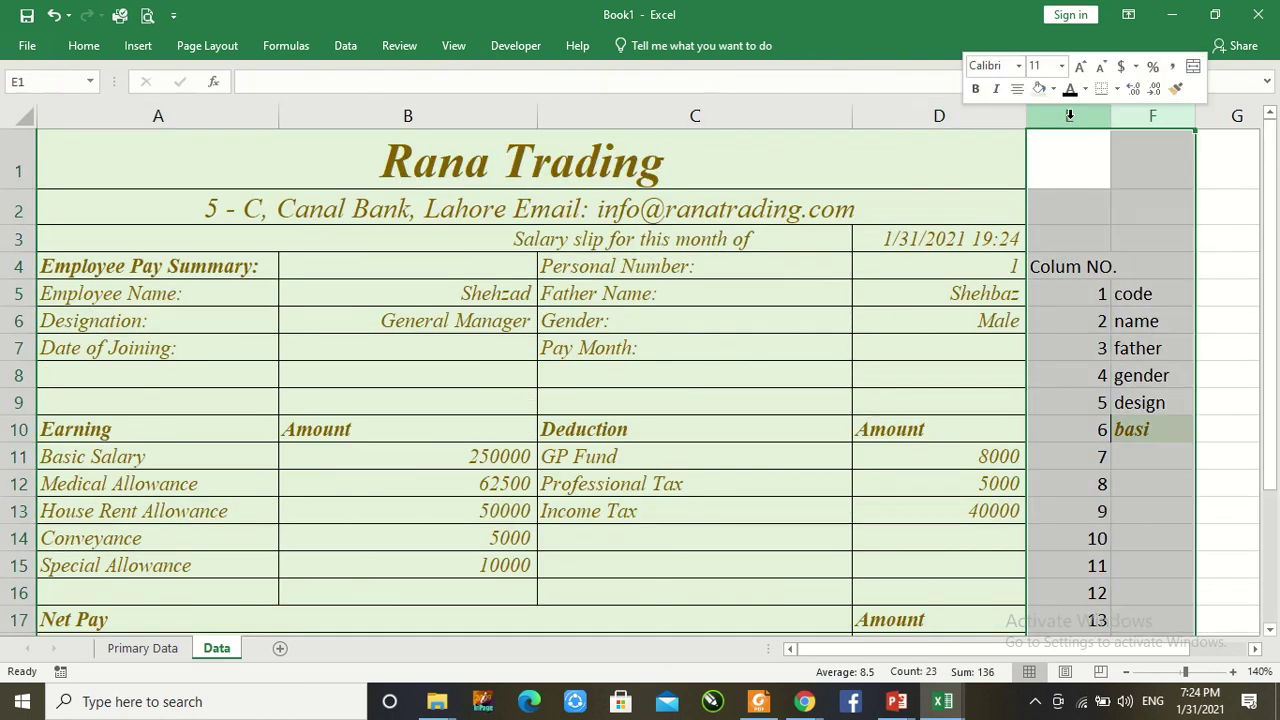
click(1118, 272)
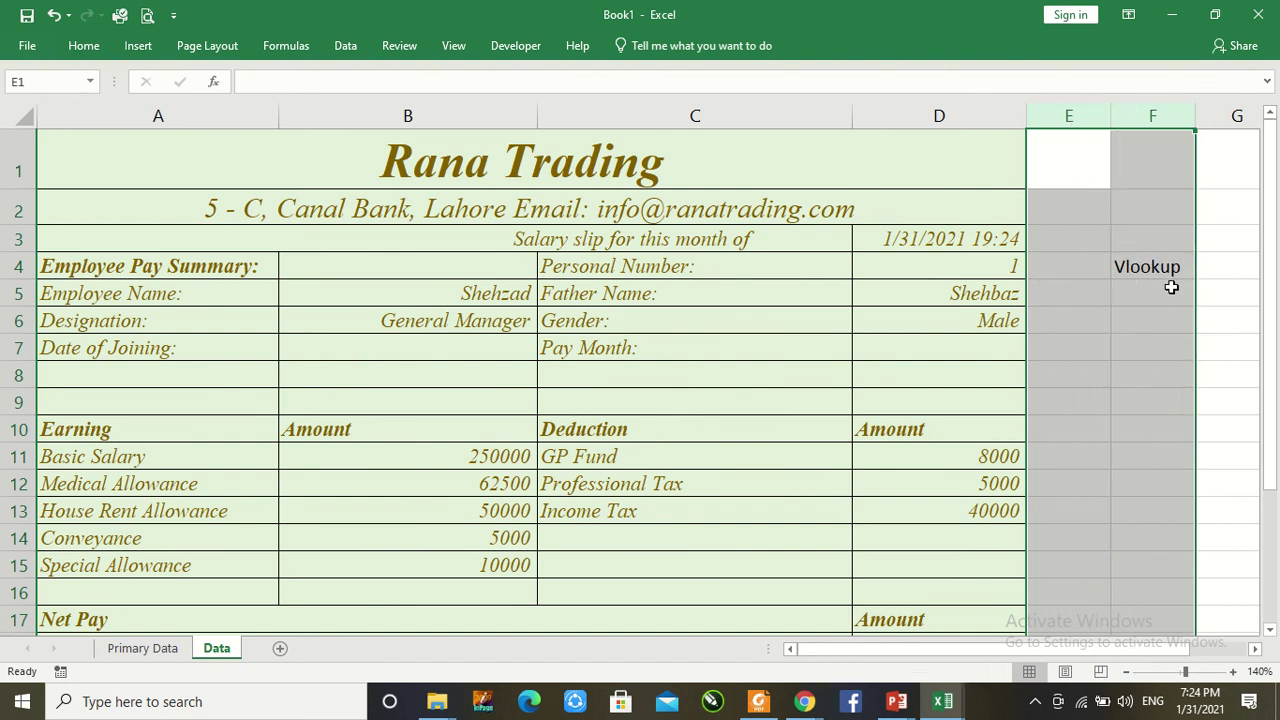
key(Delete)
click(777, 325)
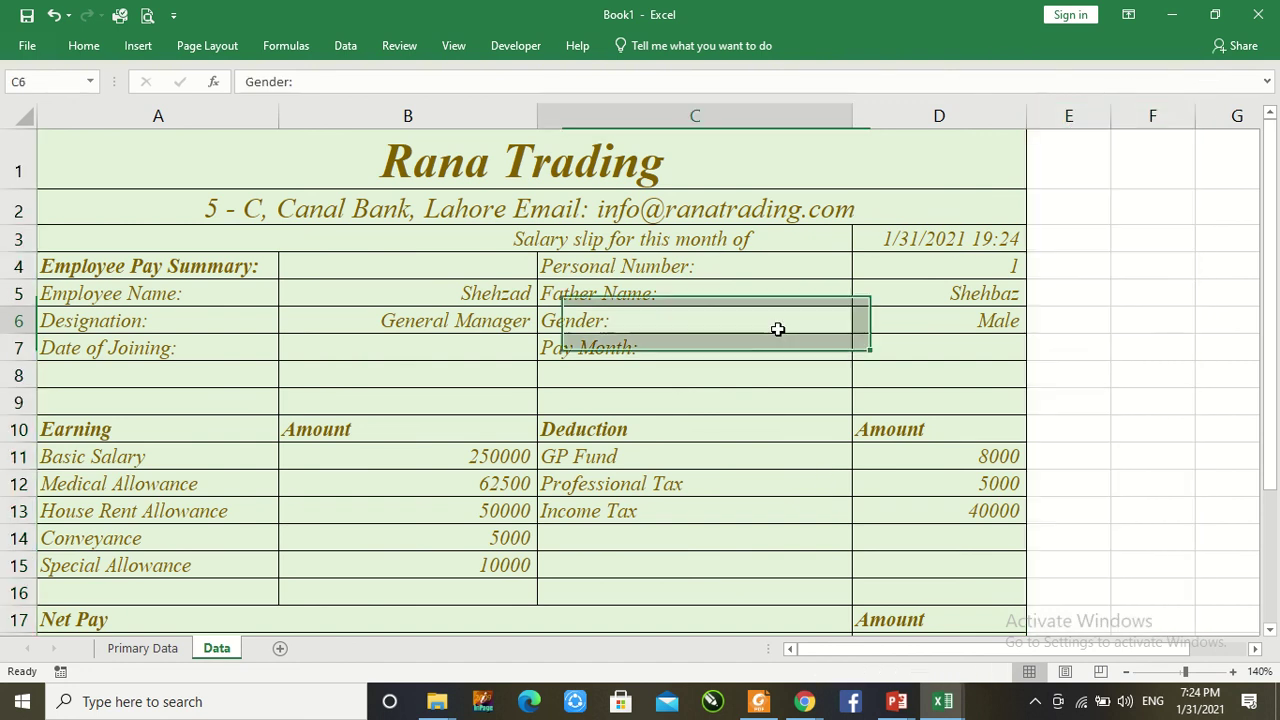
Step: Replace the Personal Number in D4 with 22 to test the salary slip
click(1000, 261)
key(Delete)
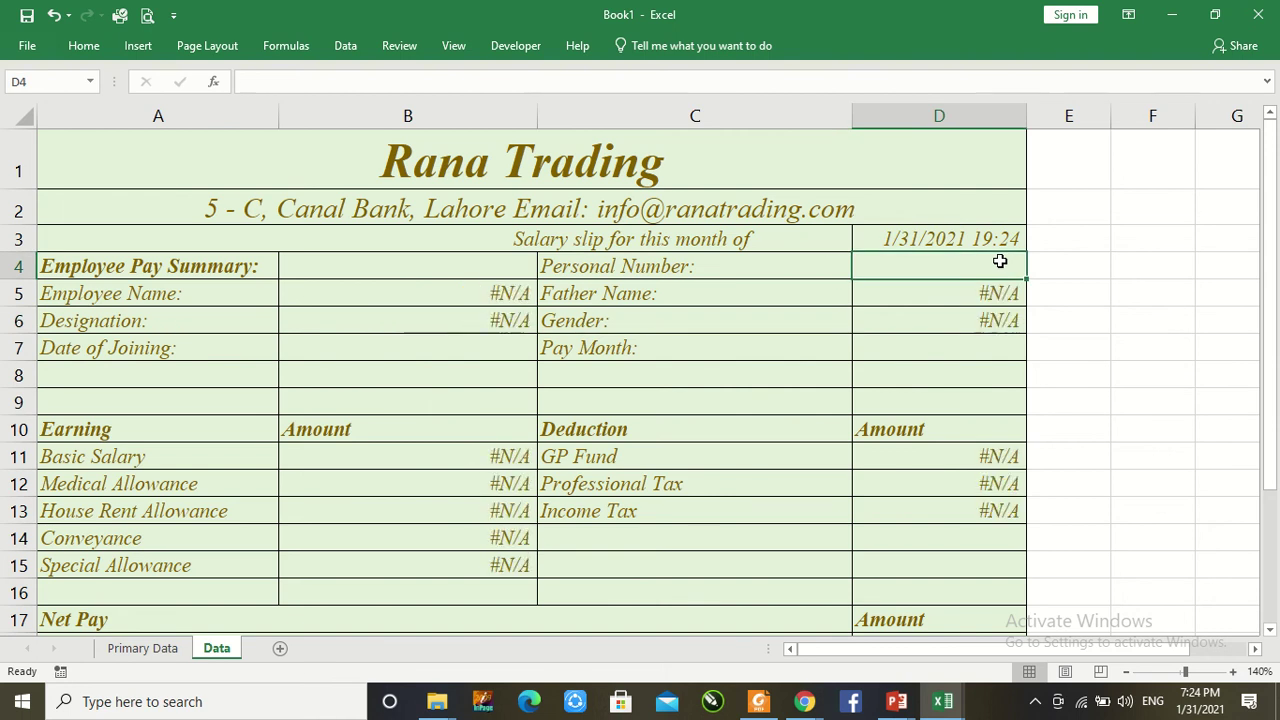
text(22)
key(Return)
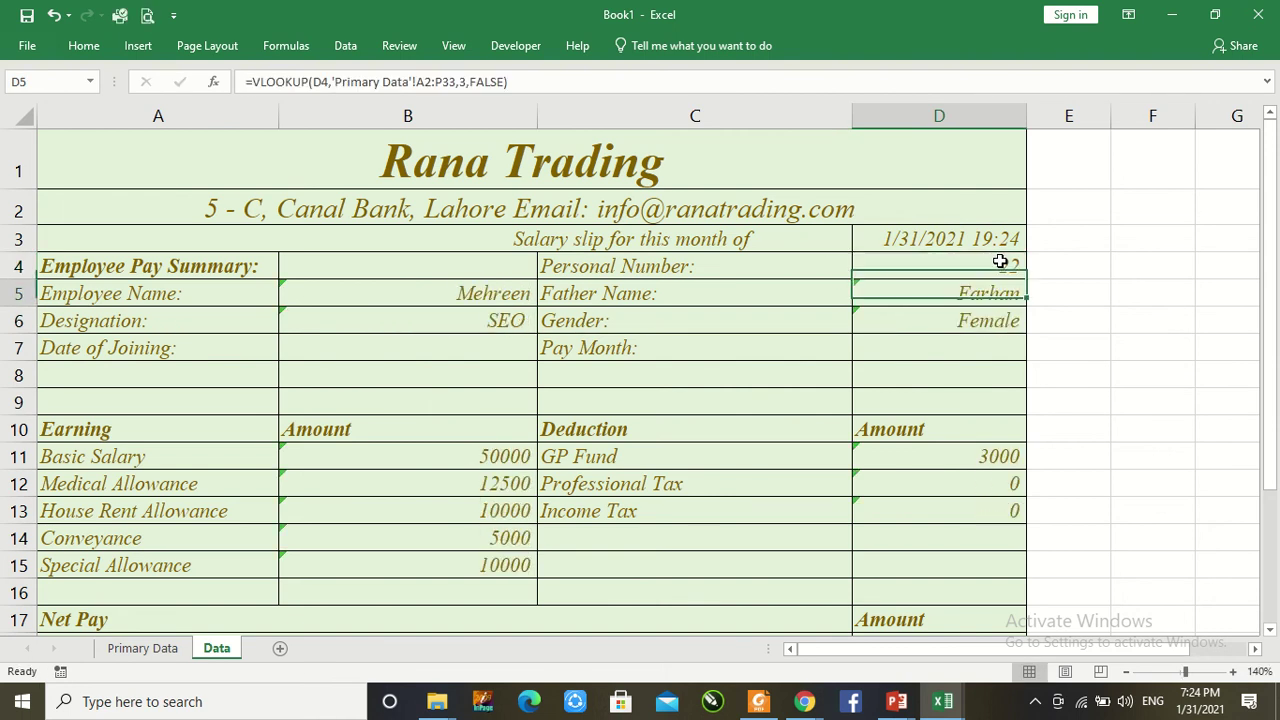
Step: Set the Personal Number in D4 to 12 to load another employee's slip
click(1008, 261)
key(Delete)
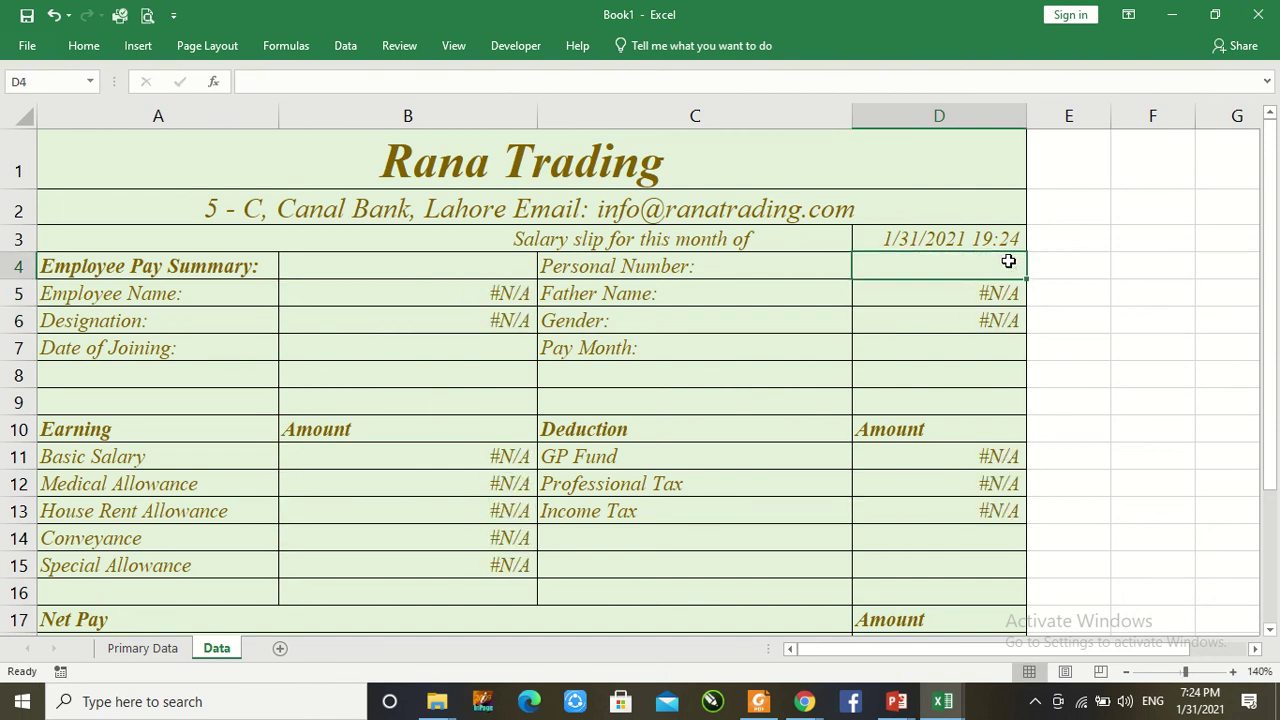
text(12)
key(Return)
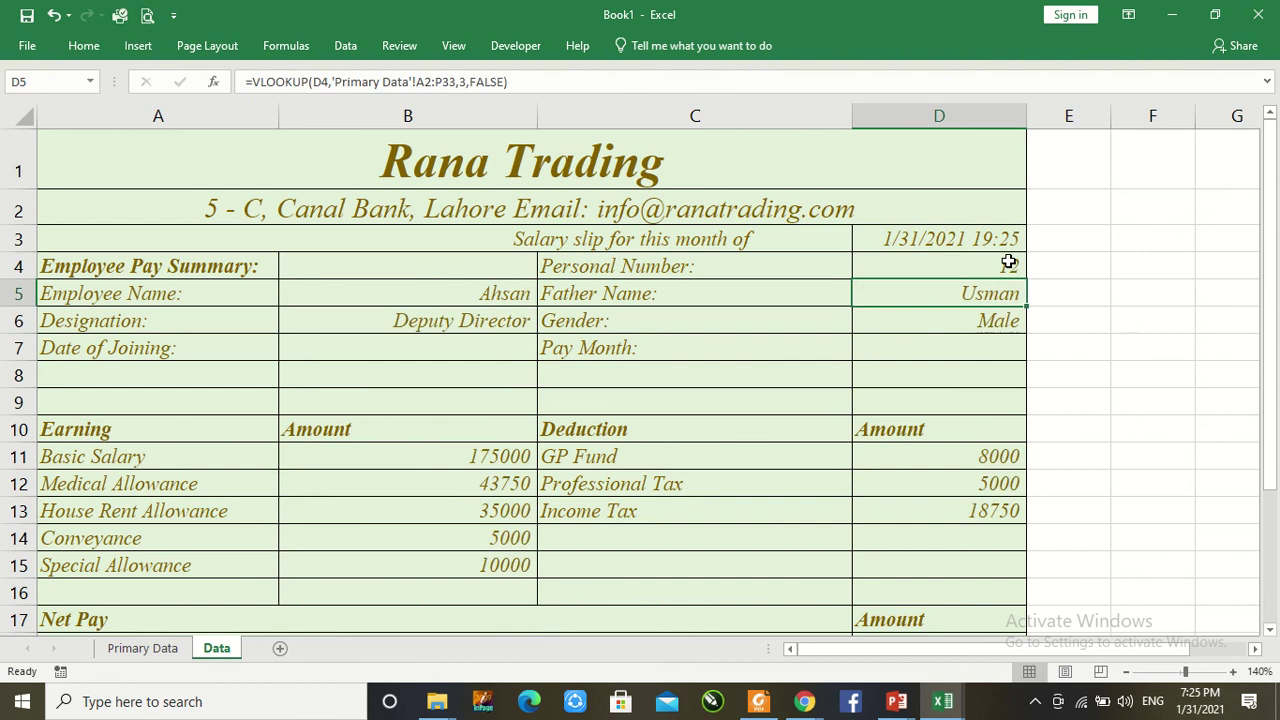
Step: Calculate Gross Salary in D18 with =SUM(B11:D16)
drag(1276, 440, 1277, 527)
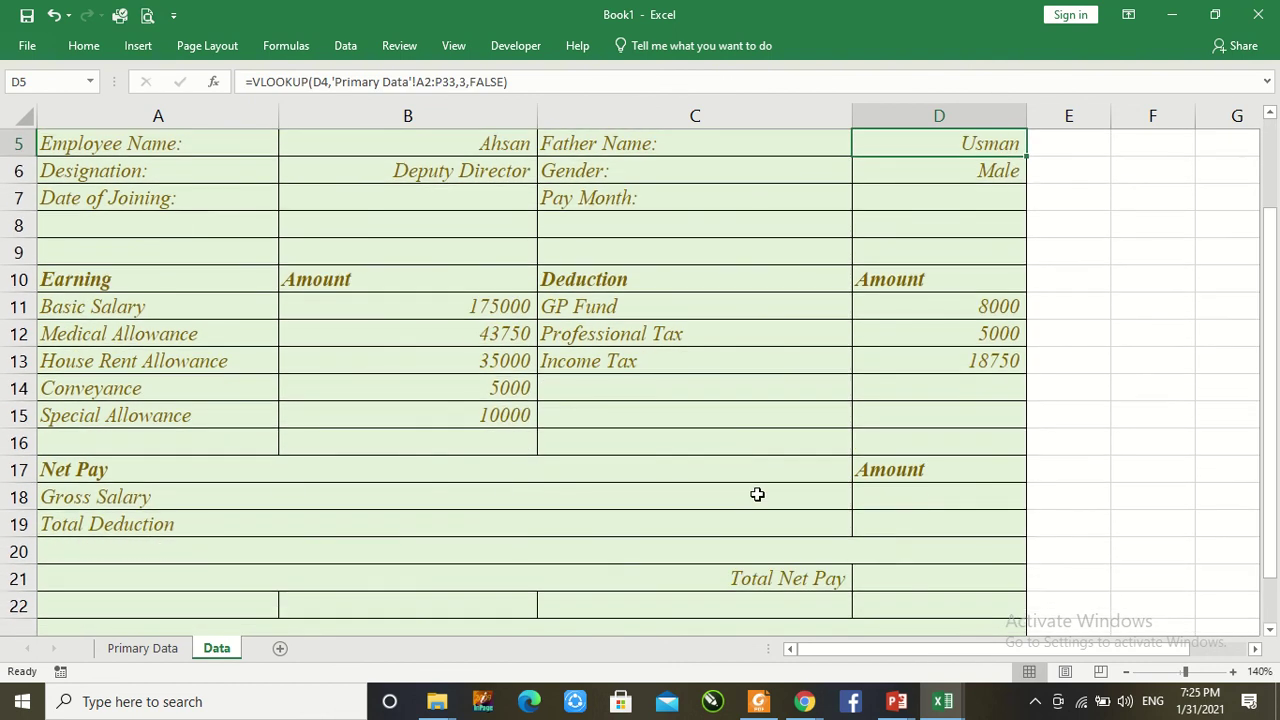
click(866, 497)
text(=si,)
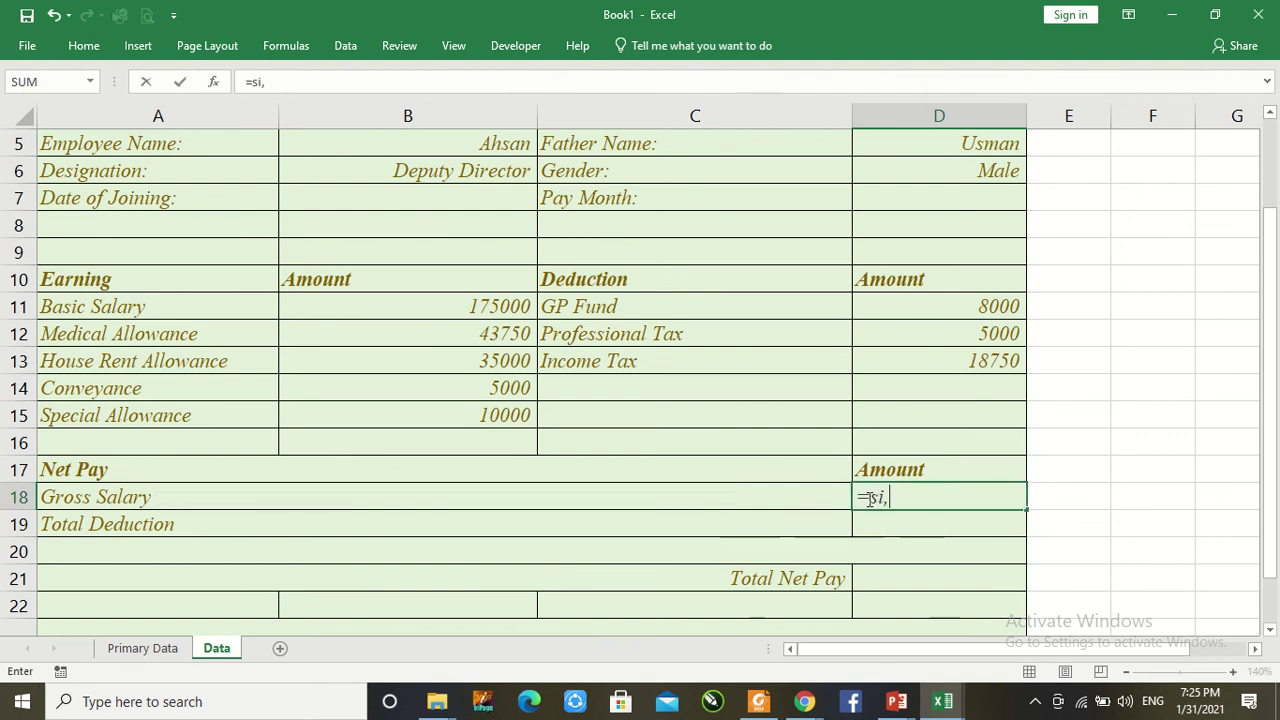
key(BackSpace)
key(BackSpace)
text(um)
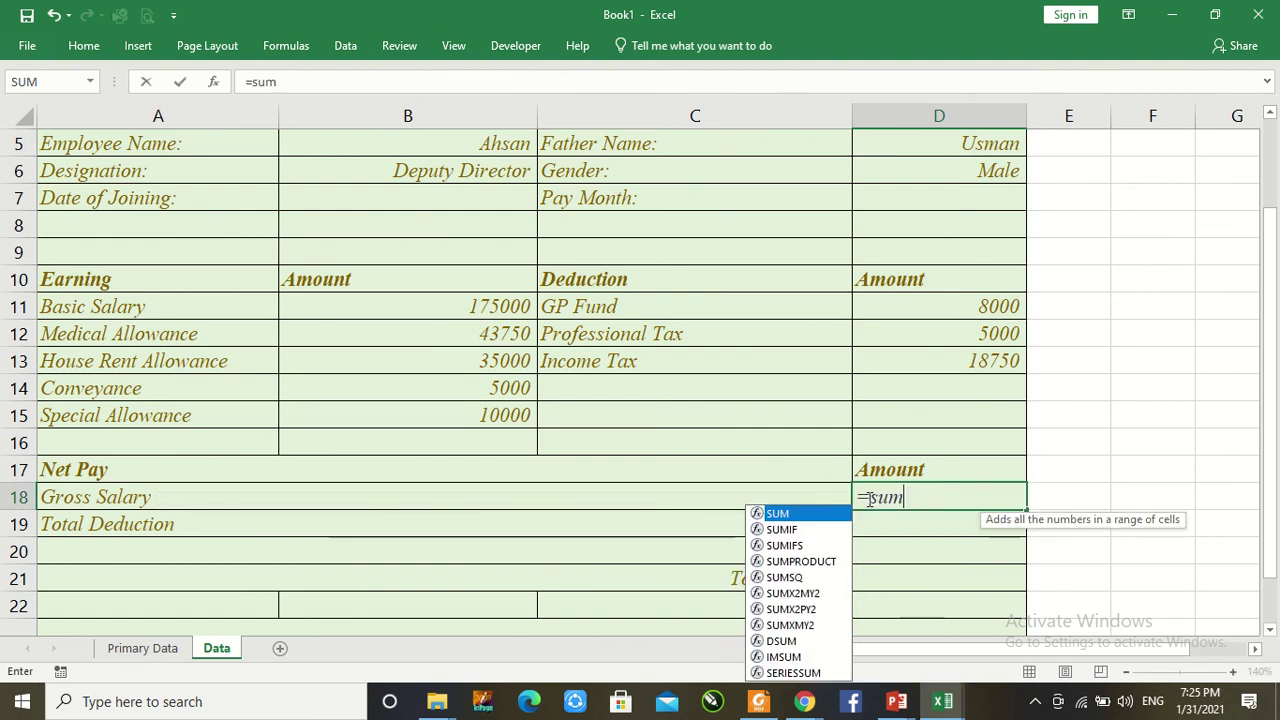
text(()
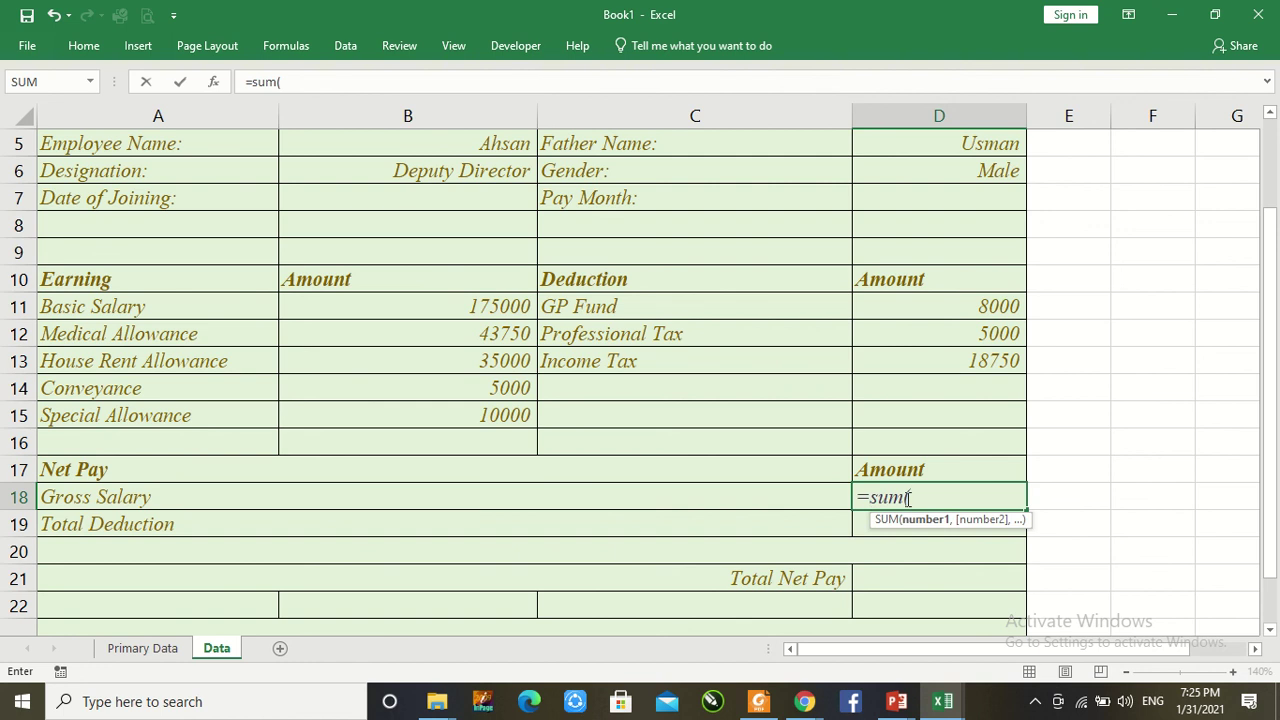
drag(399, 314, 902, 429)
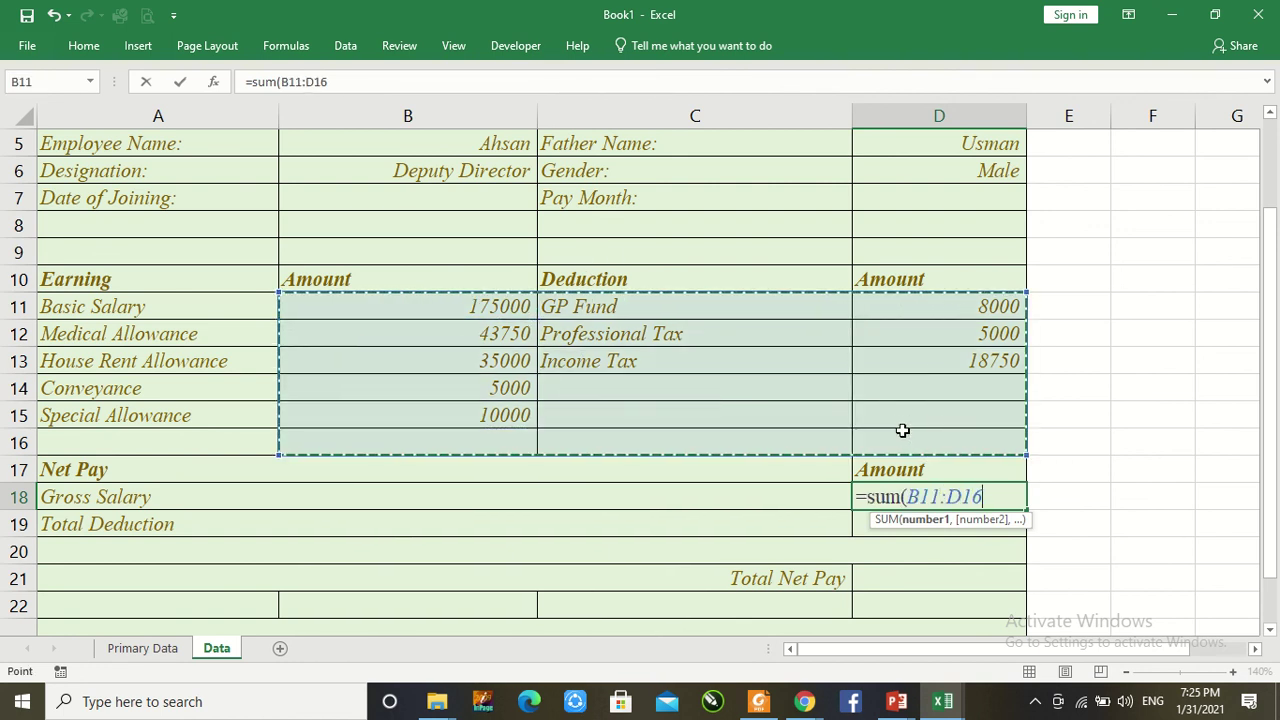
text())
key(Return)
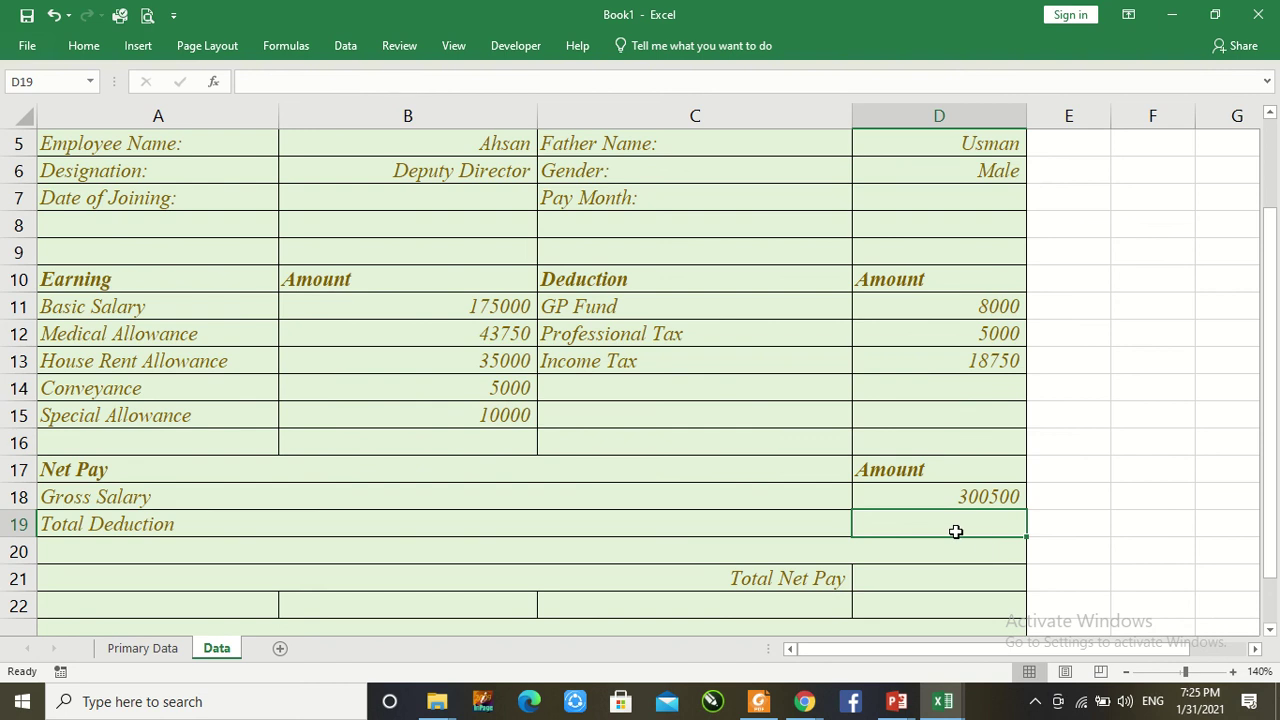
text(=)
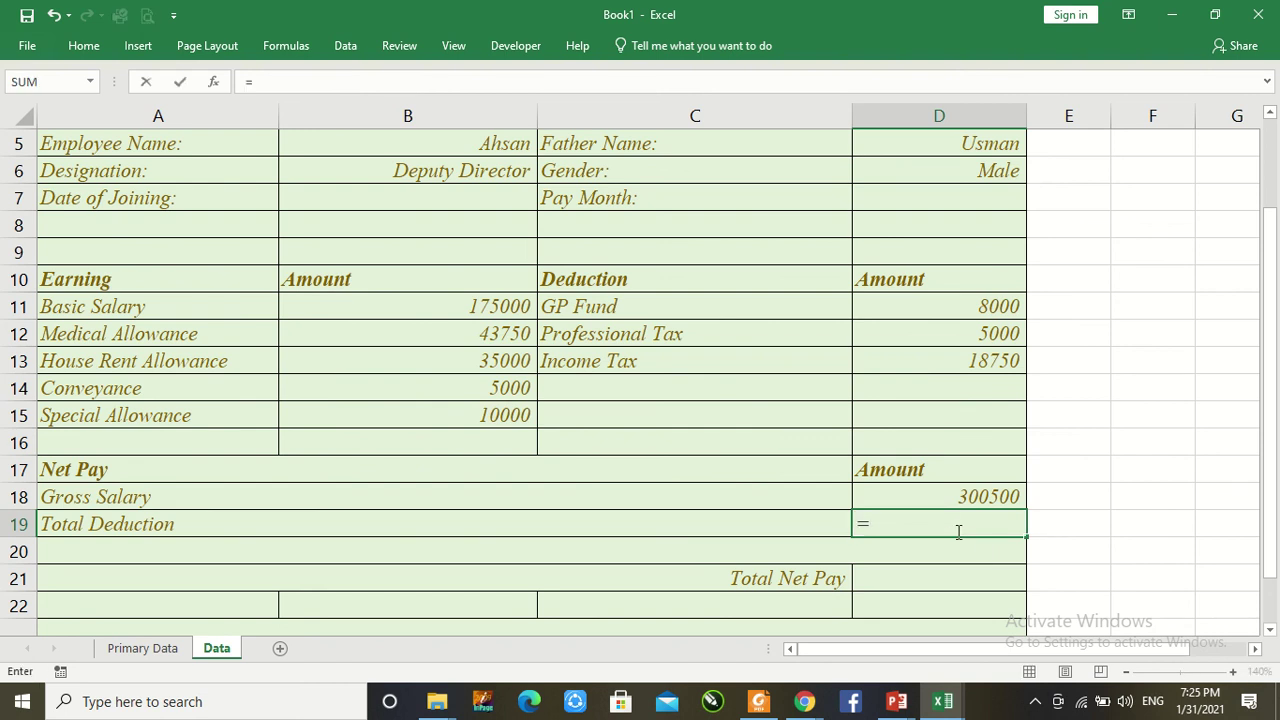
text(su,)
key(BackSpace)
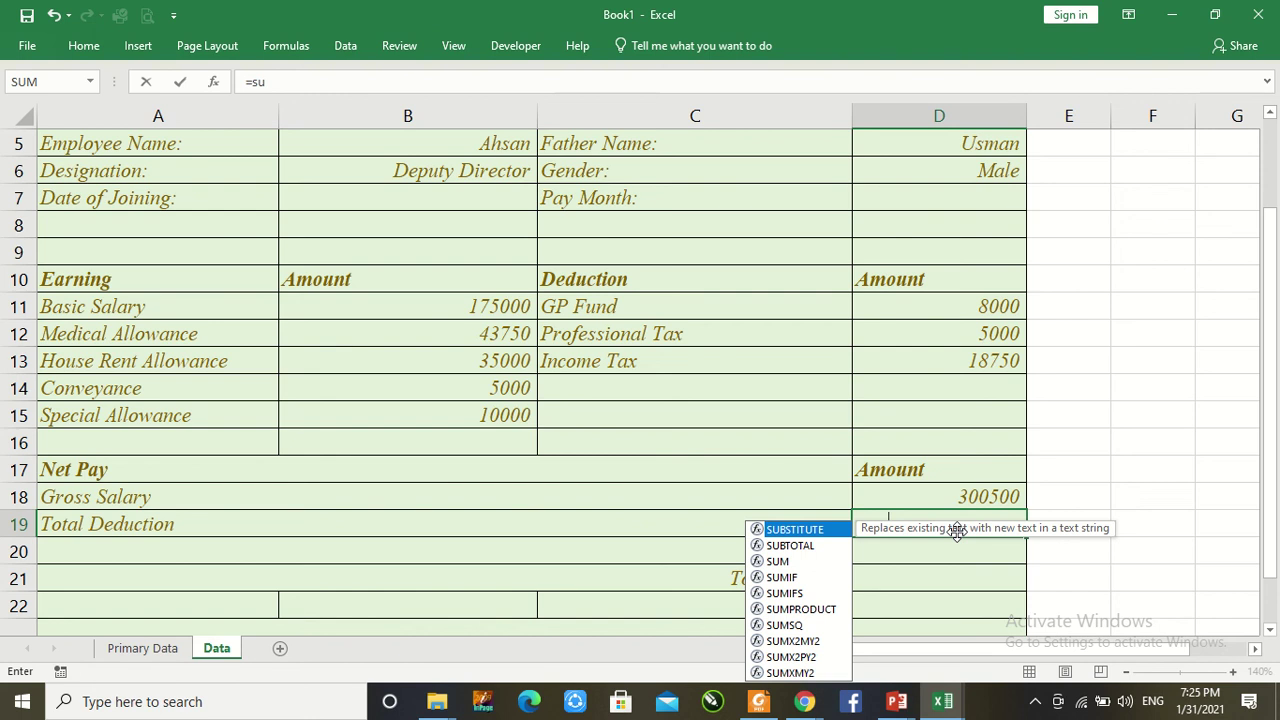
click(1150, 548)
click(992, 529)
key(Delete)
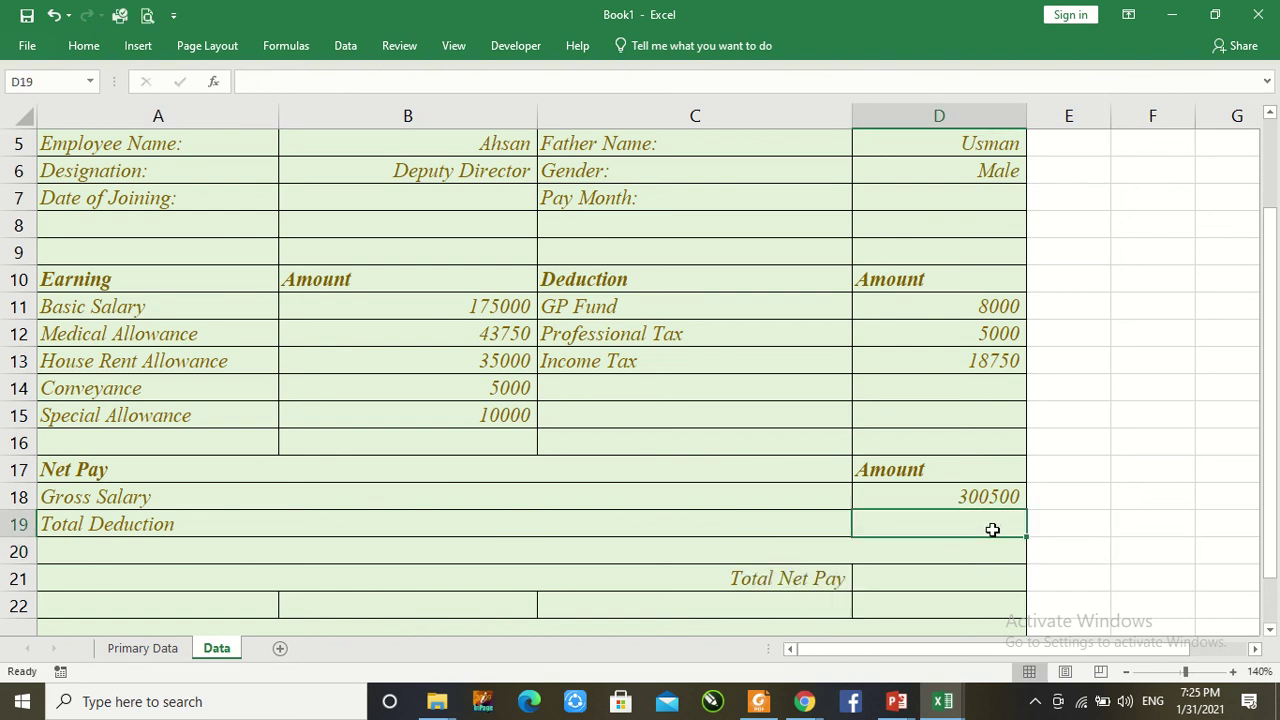
Step: Calculate Total Deduction in D19 with =SUM(D11:D15)
text(=sum)
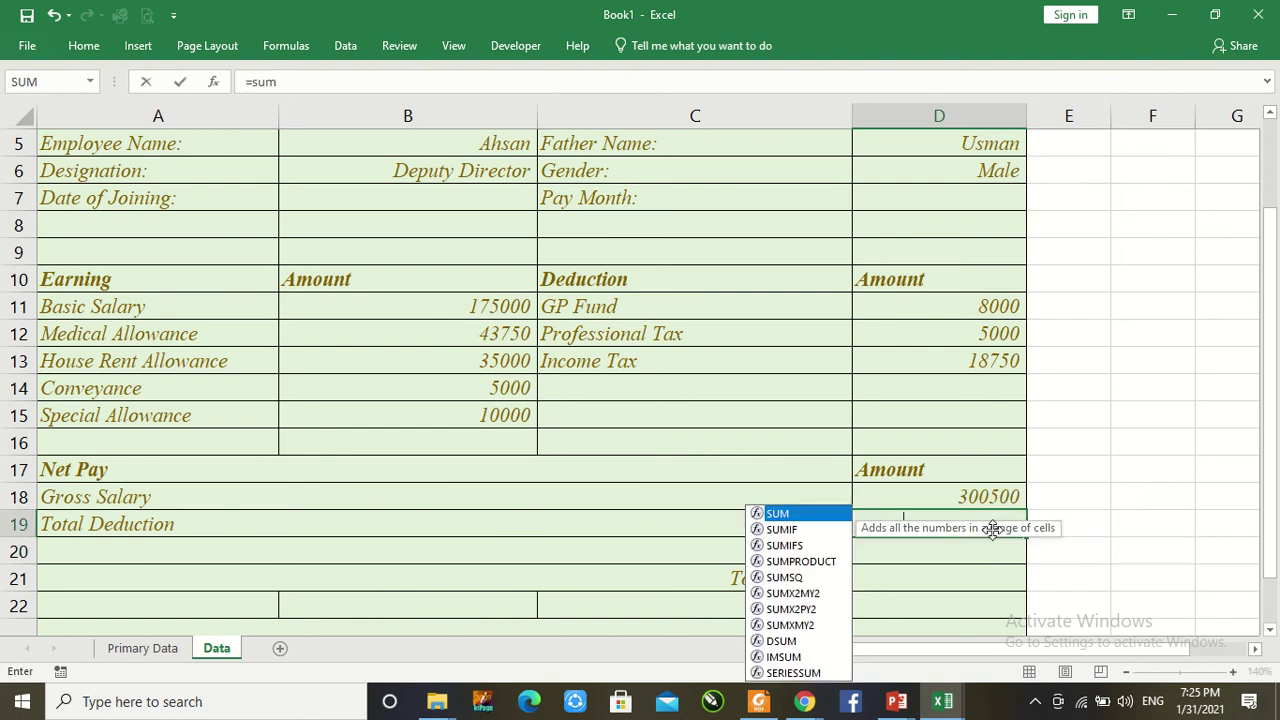
text(()
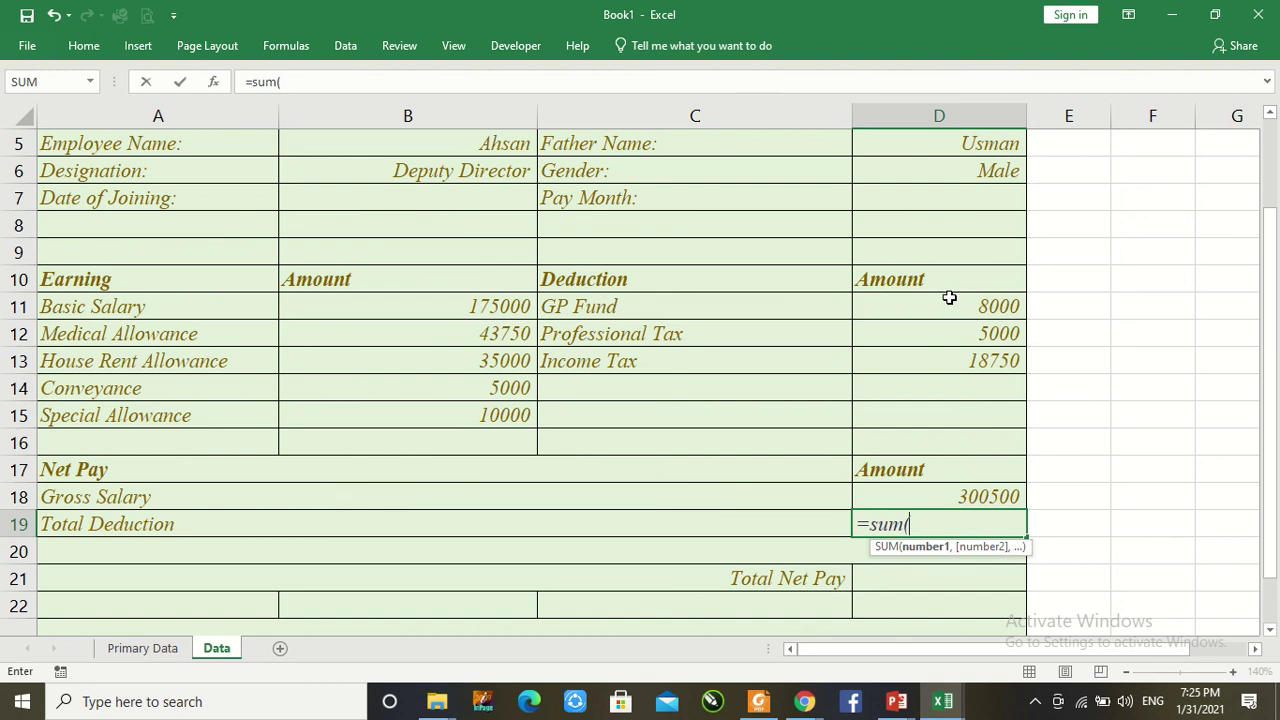
drag(949, 299, 977, 408)
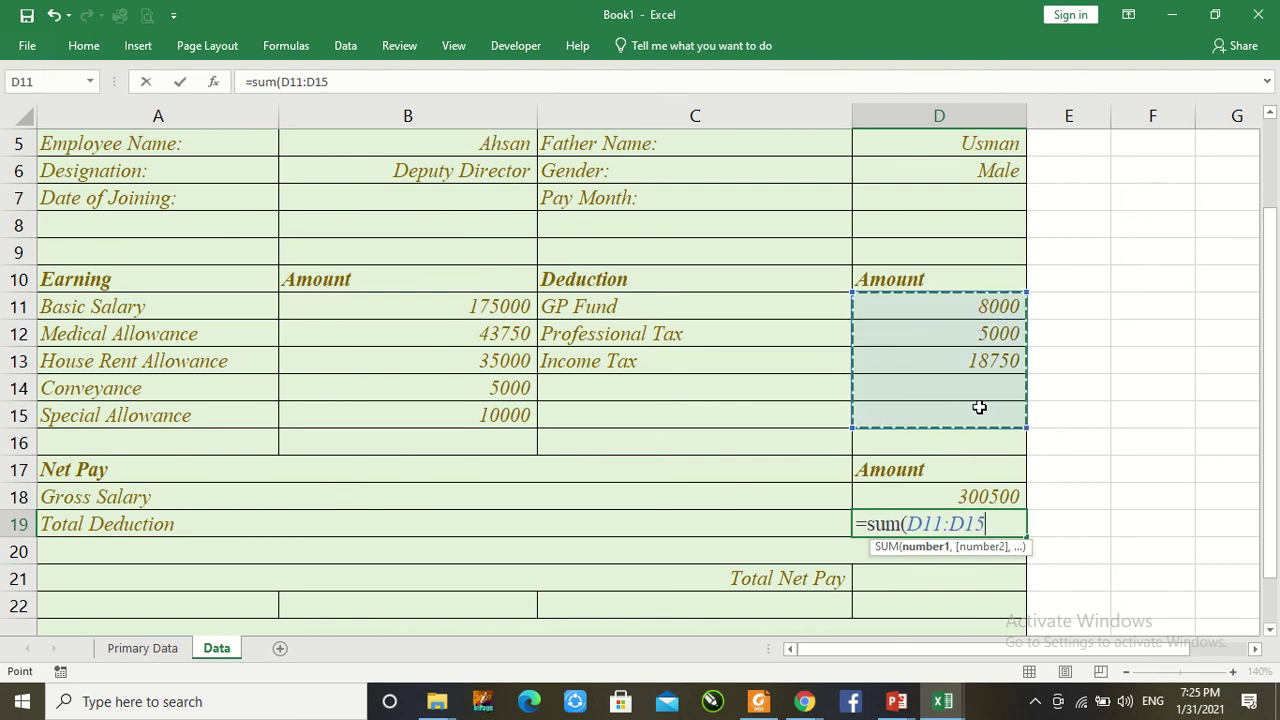
text())
key(Return)
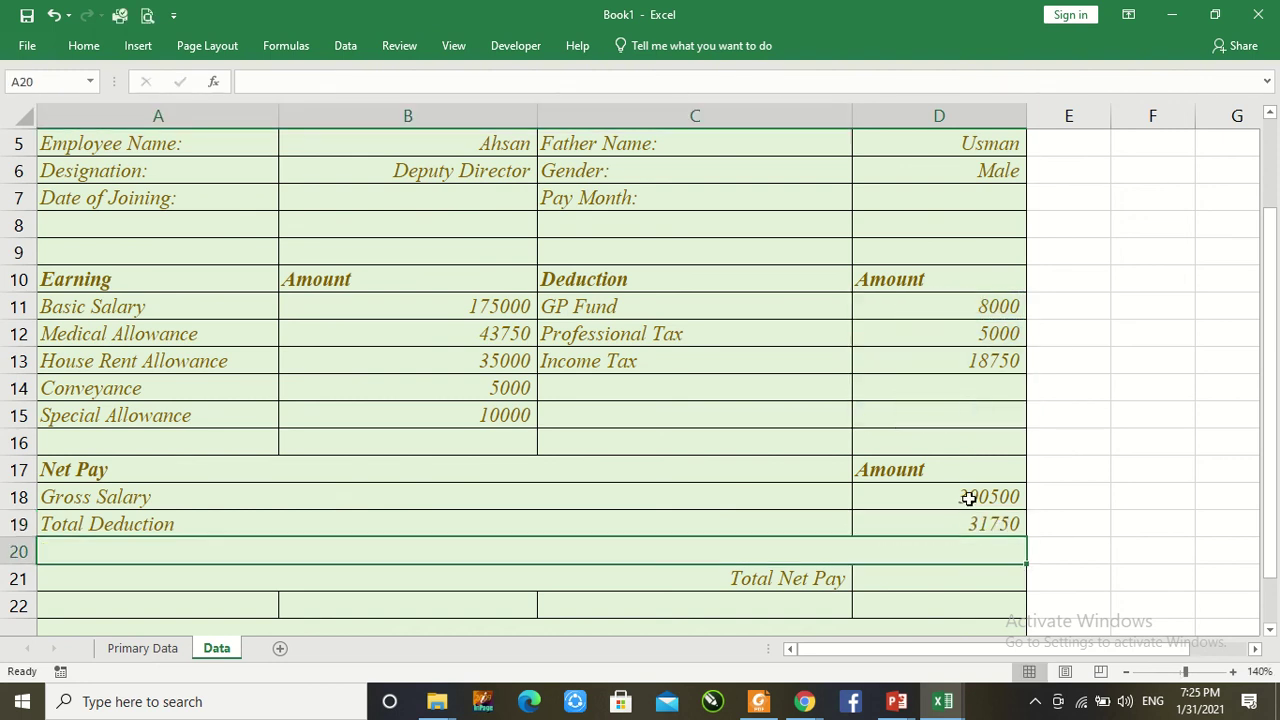
Step: Calculate Total Net Pay in D21 with =SUM(D18-D19)
click(951, 584)
text(=)
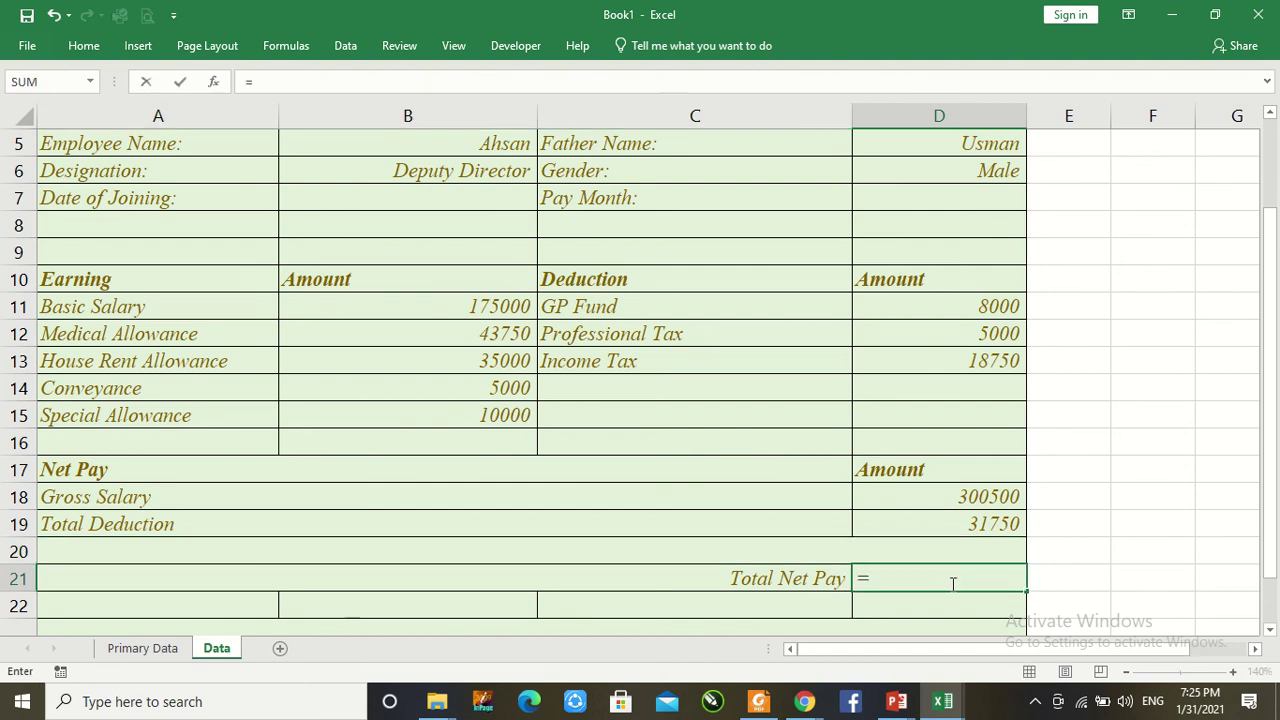
text(sum)
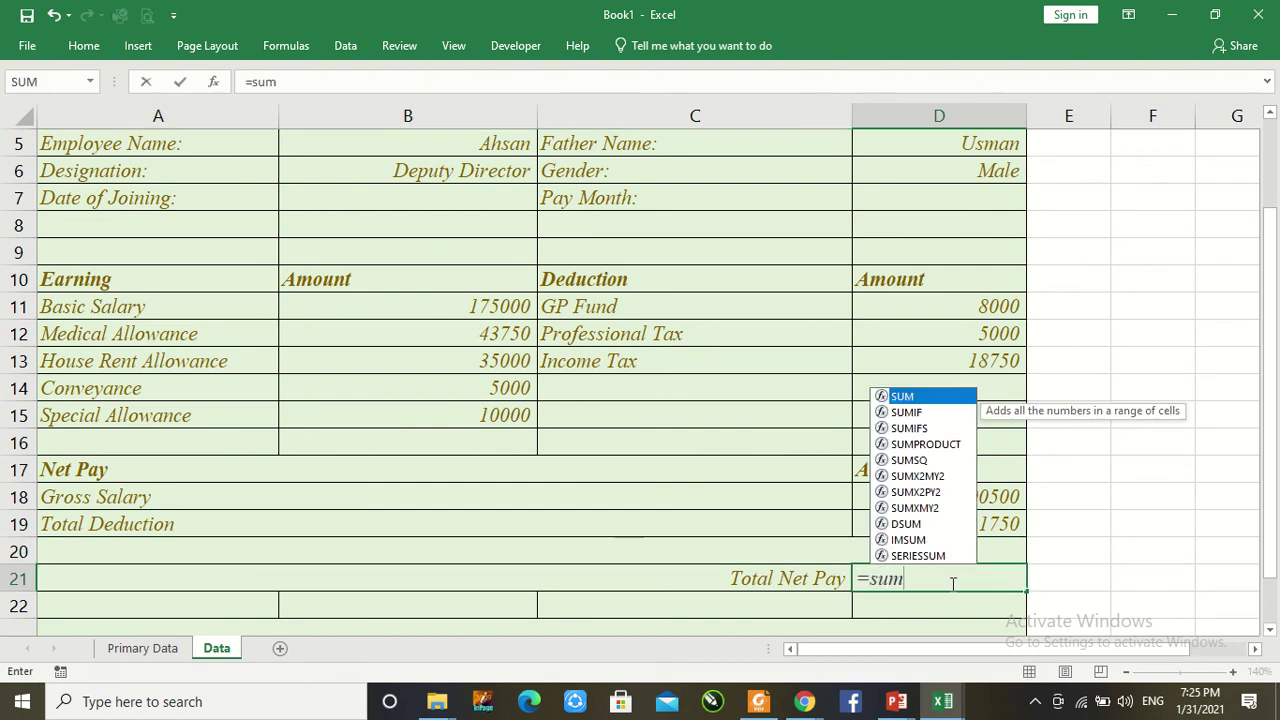
text(()
key(Up)
key(Up)
key(Up)
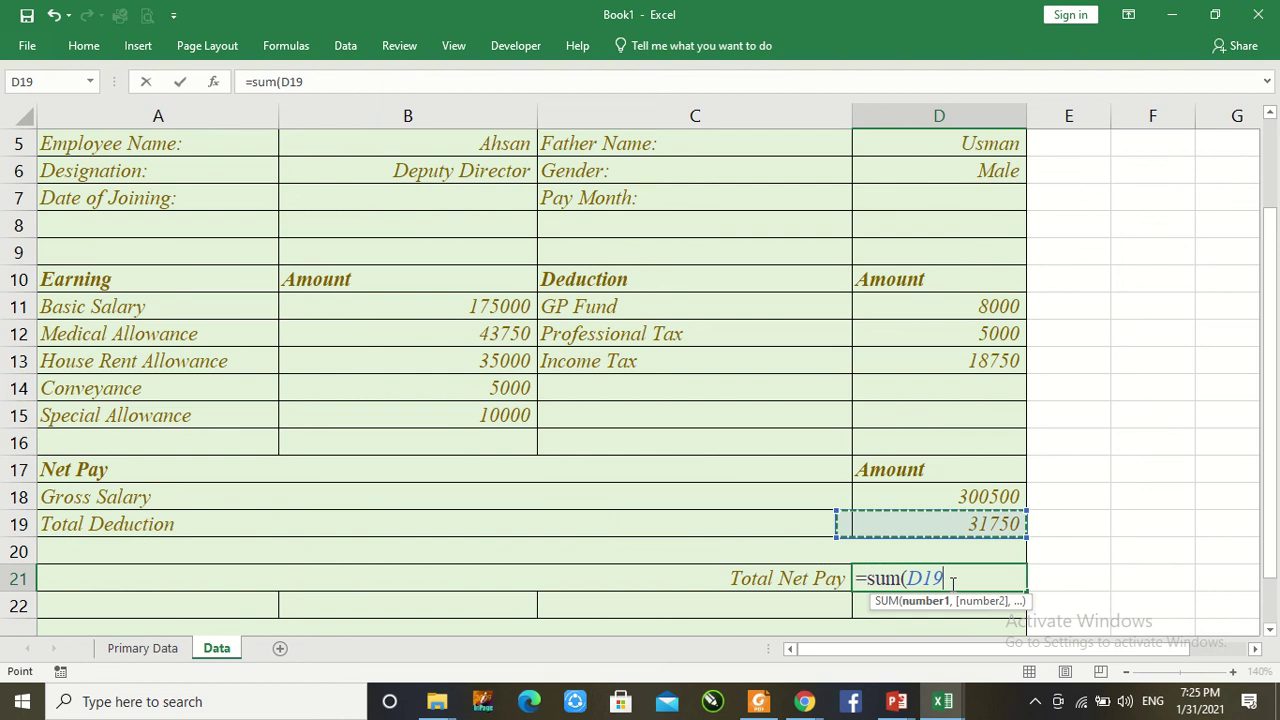
text(-)
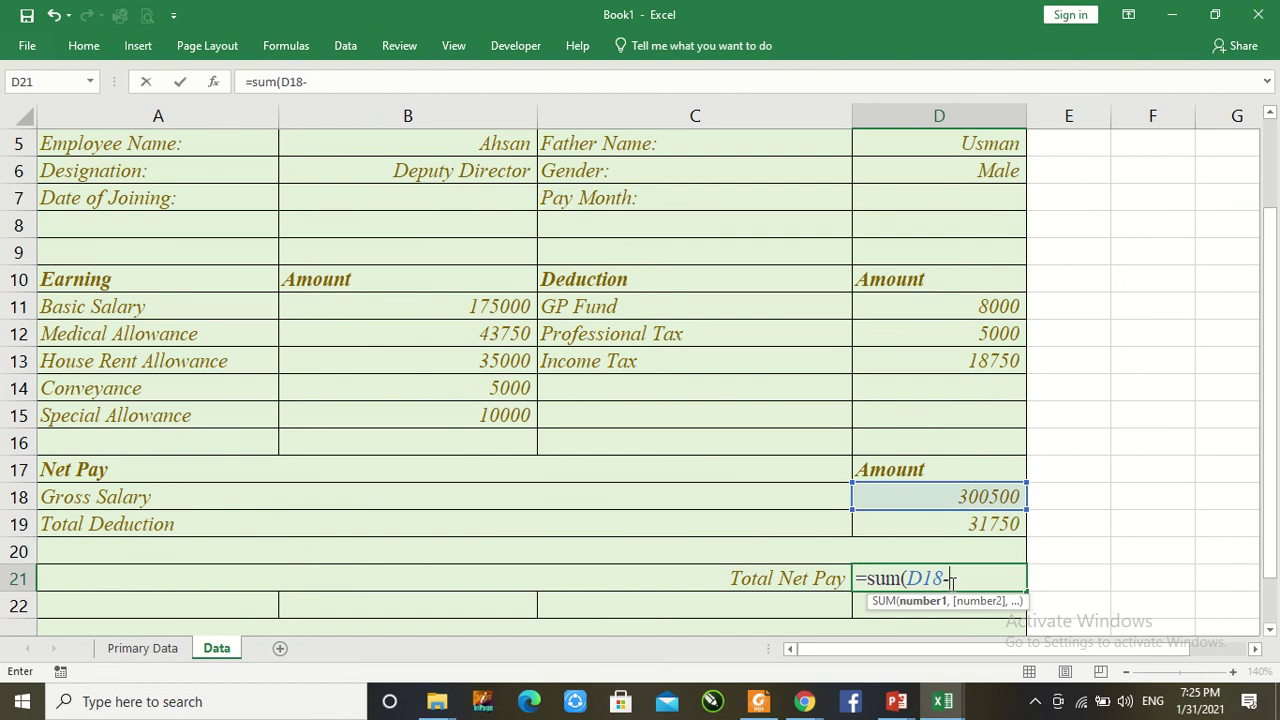
key(Up)
key(Up)
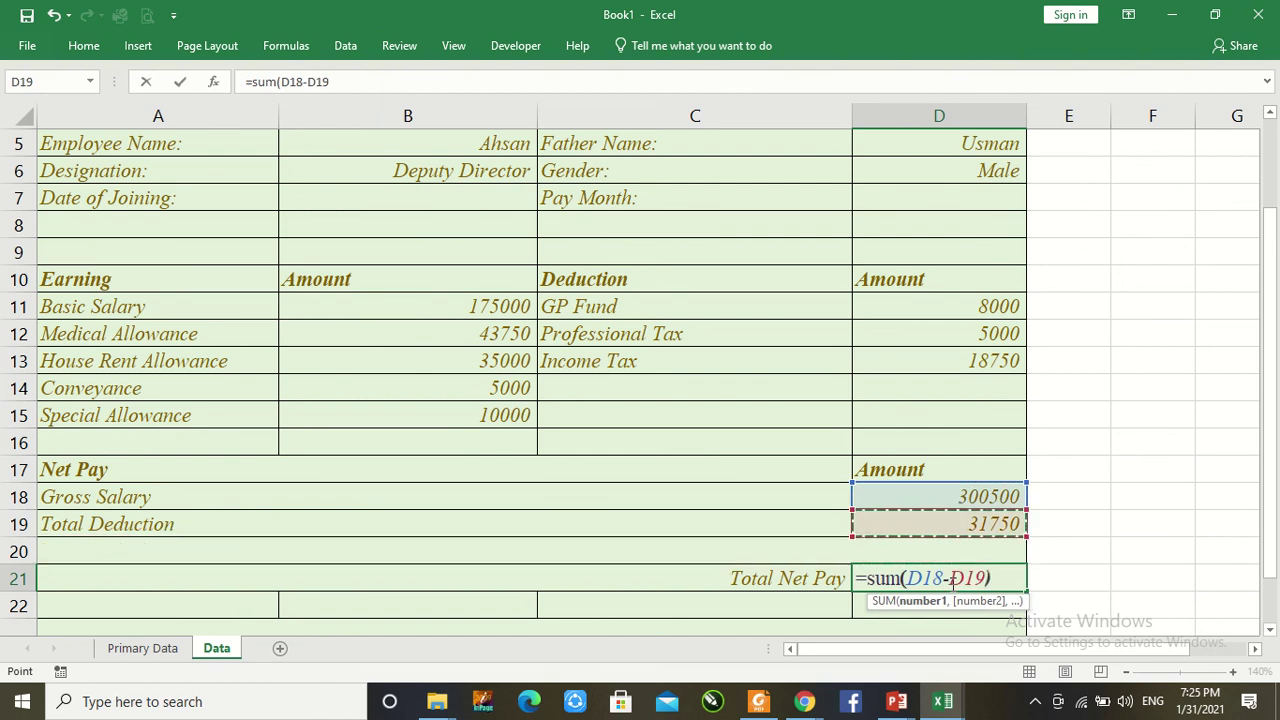
text())
key(Return)
click(951, 583)
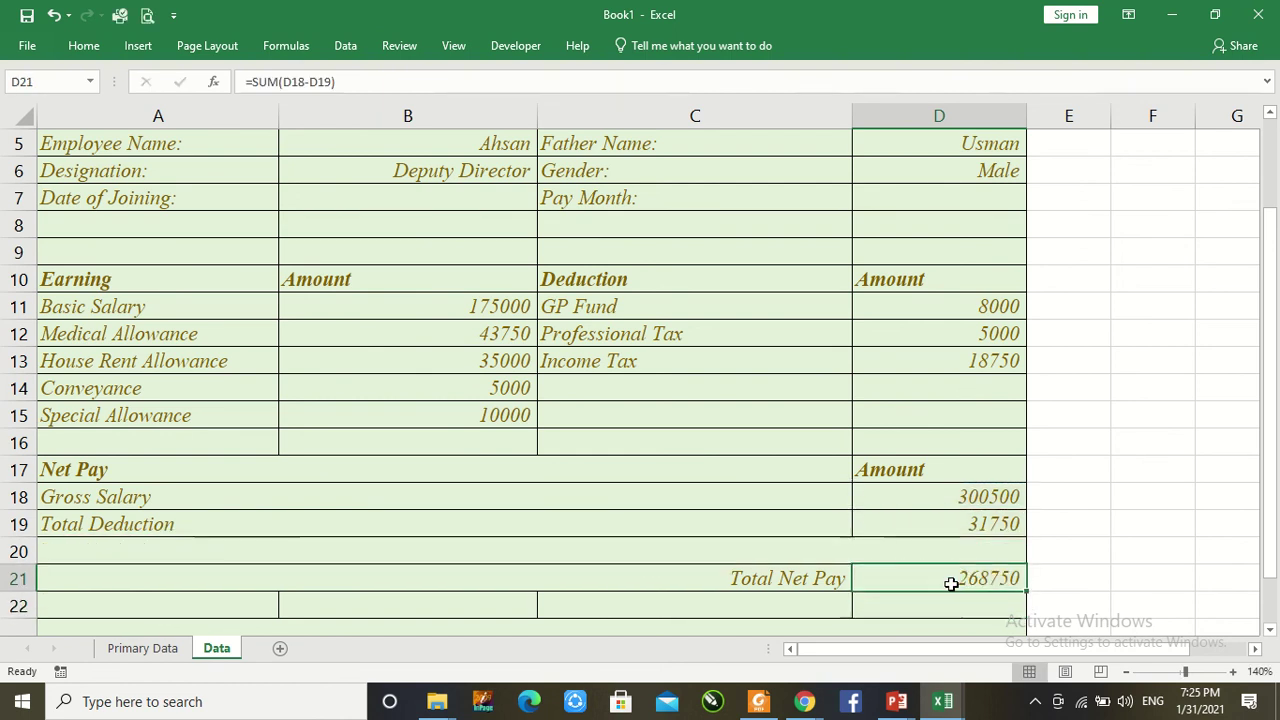
Step: Set the Personal Number in D4 to 1 to test the completed salary slip
key(ctrl+Home)
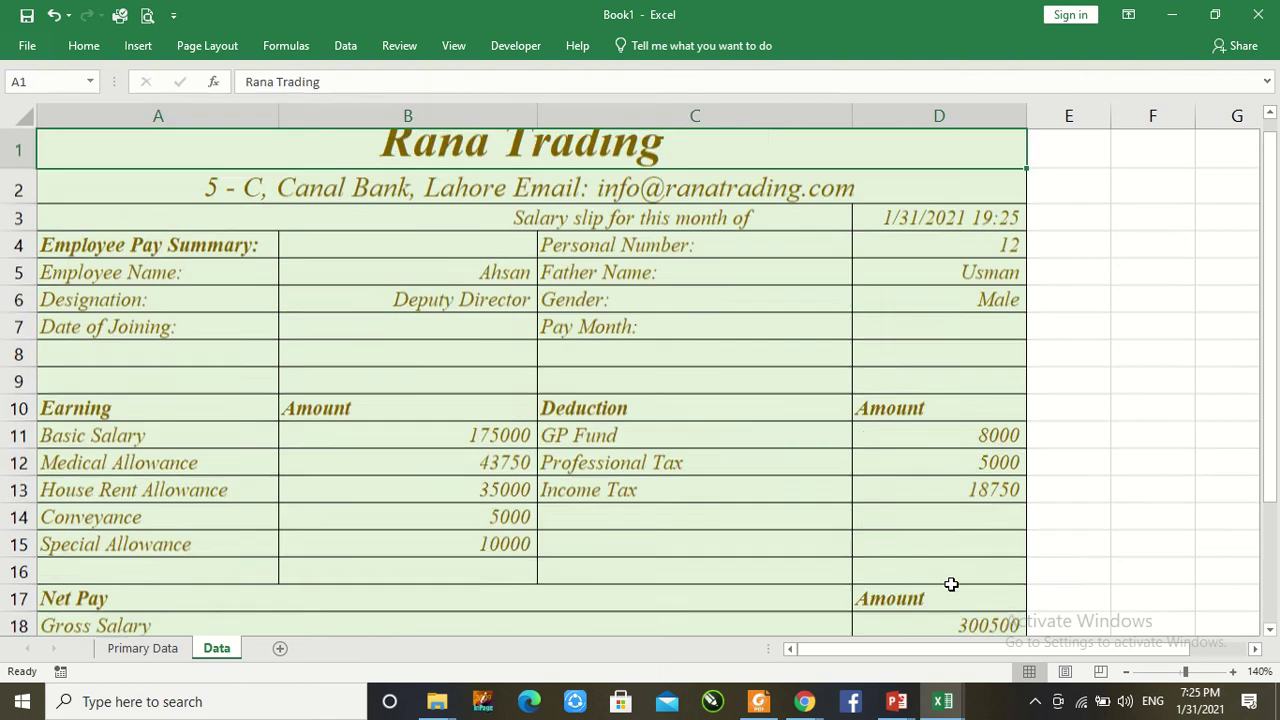
click(1004, 263)
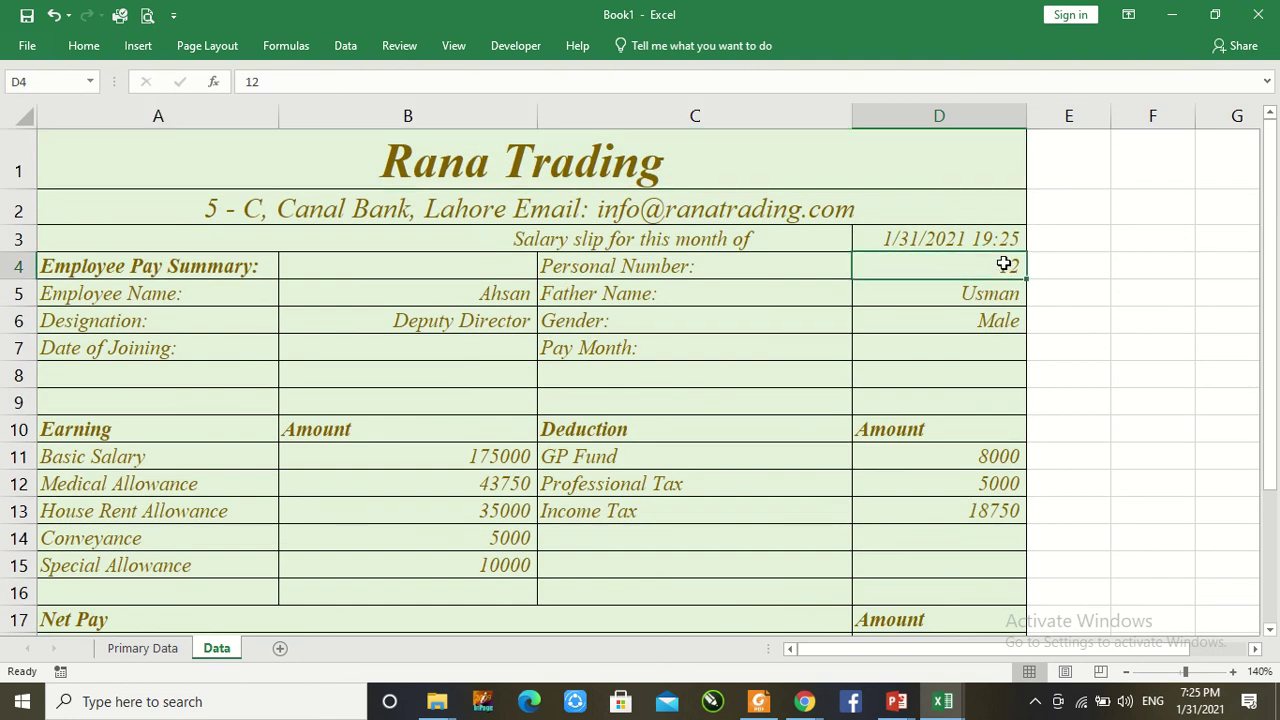
click(1127, 671)
click(1127, 671)
click(1127, 671)
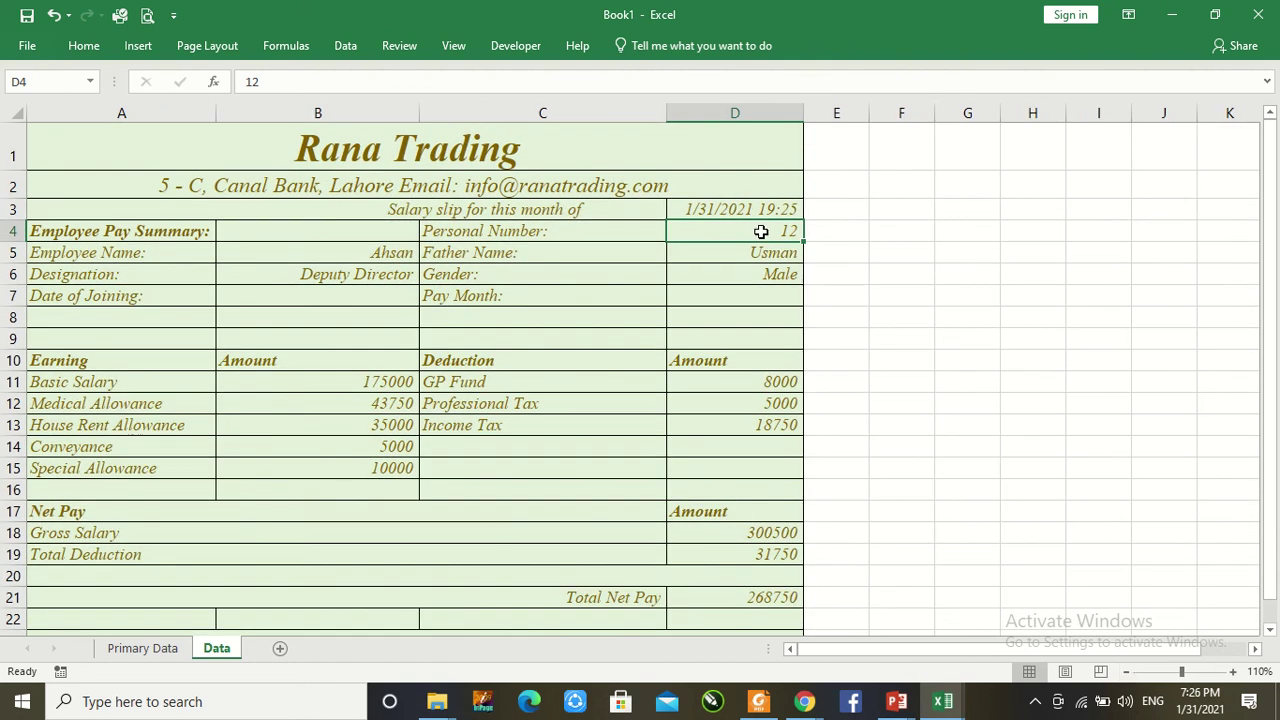
text(1)
key(Return)
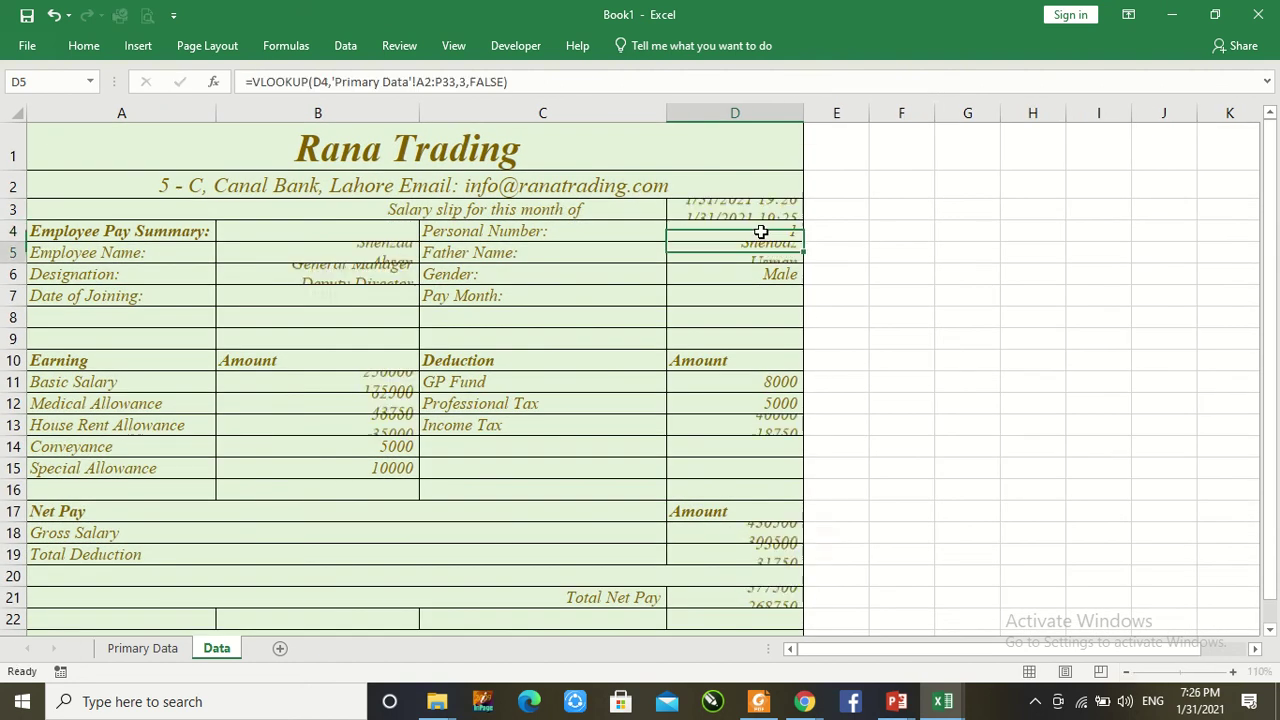
Step: Examine the whole salary slip from the employee summary down to the net payable note for the loaded employee
key(Down)
key(Down)
key(Down)
key(Down)
key(Down)
key(Down)
key(Down)
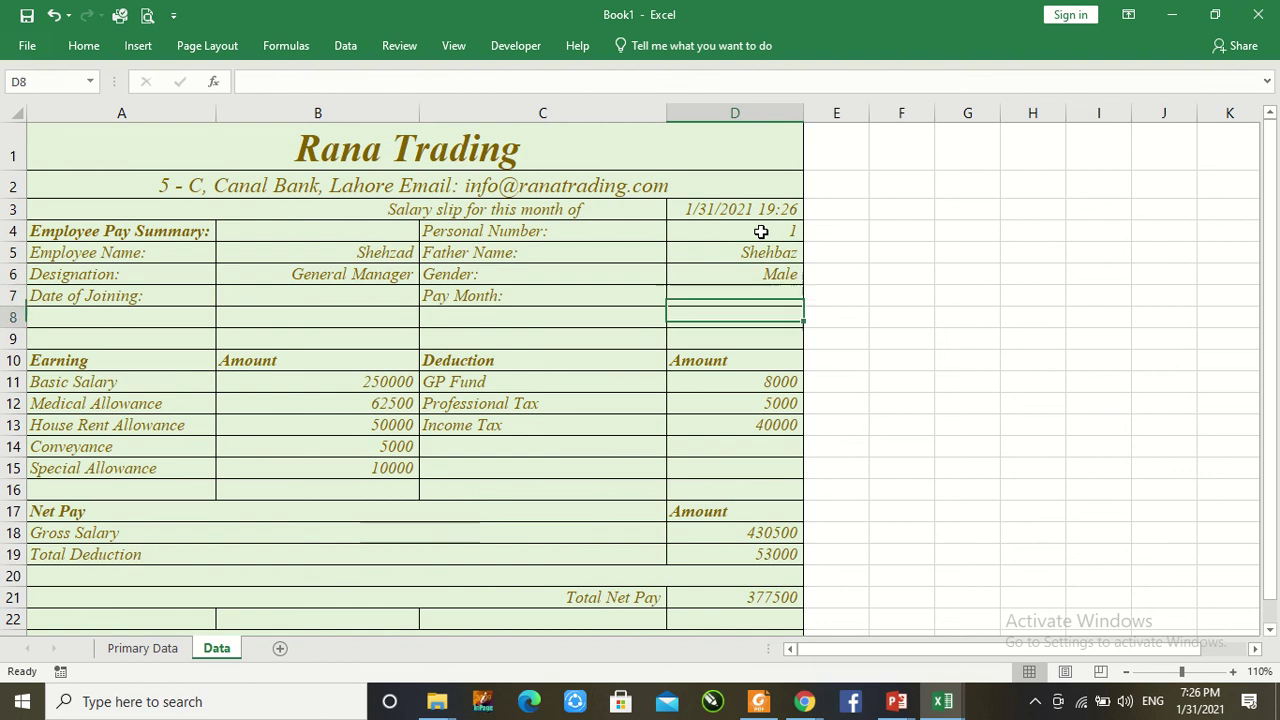
key(Down)
key(Down)
key(Down)
key(Down)
key(Down)
key(Down)
key(Down)
key(Down)
key(Down)
key(Down)
key(Down)
key(Down)
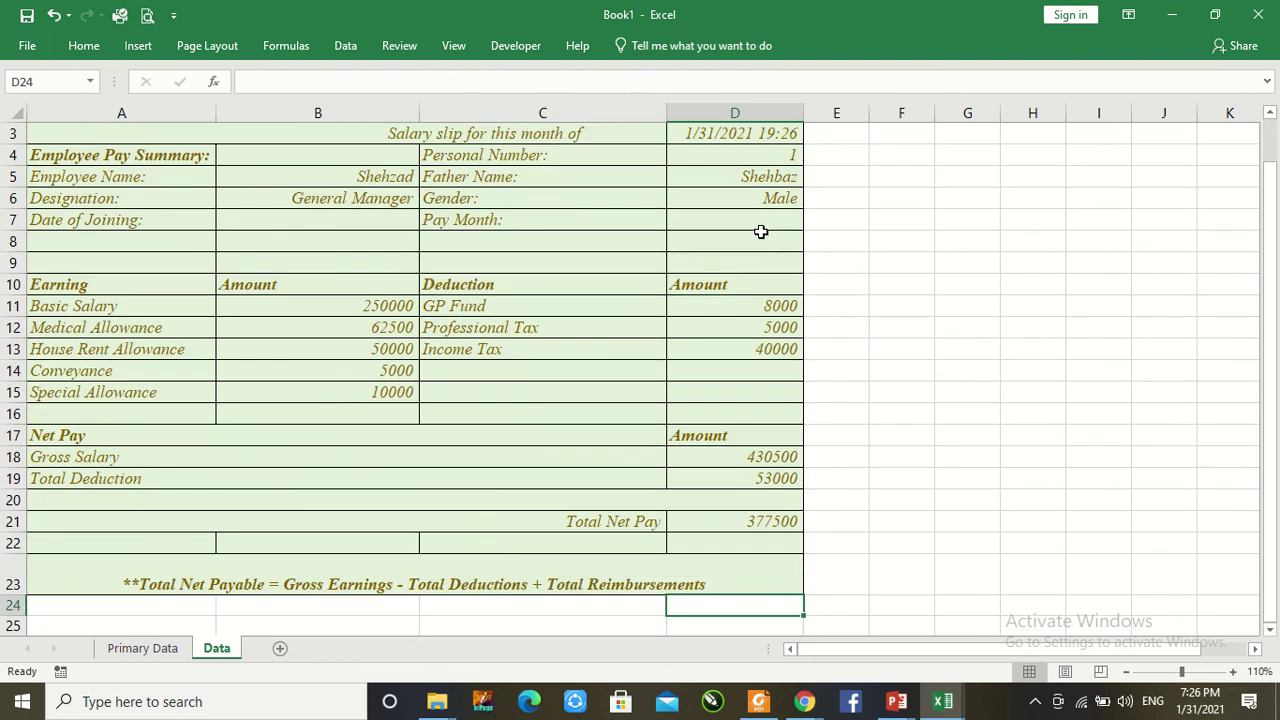
key(Up)
key(Up)
key(Up)
key(Up)
key(Up)
key(Up)
key(Up)
key(Up)
key(Up)
key(Up)
key(Up)
key(Up)
key(Up)
key(Up)
key(Up)
key(Up)
key(Up)
key(Up)
key(Up)
key(Up)
key(Up)
key(Up)
key(Up)
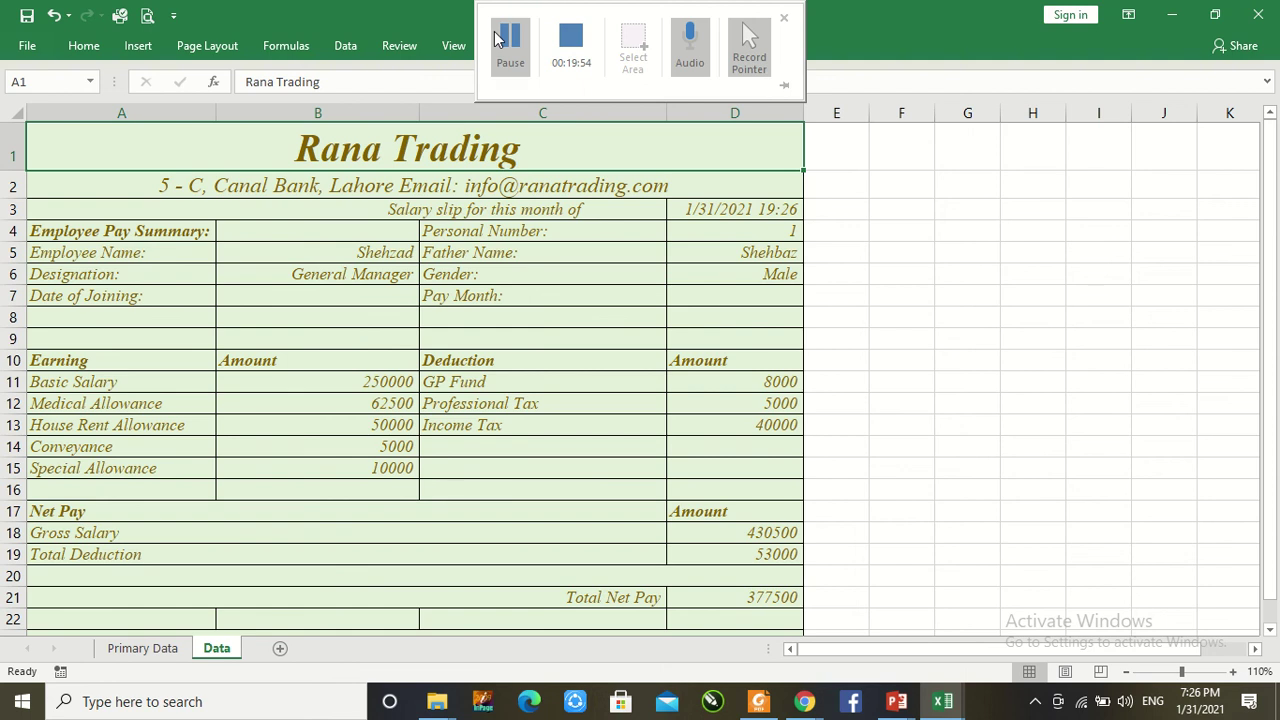
click(509, 40)
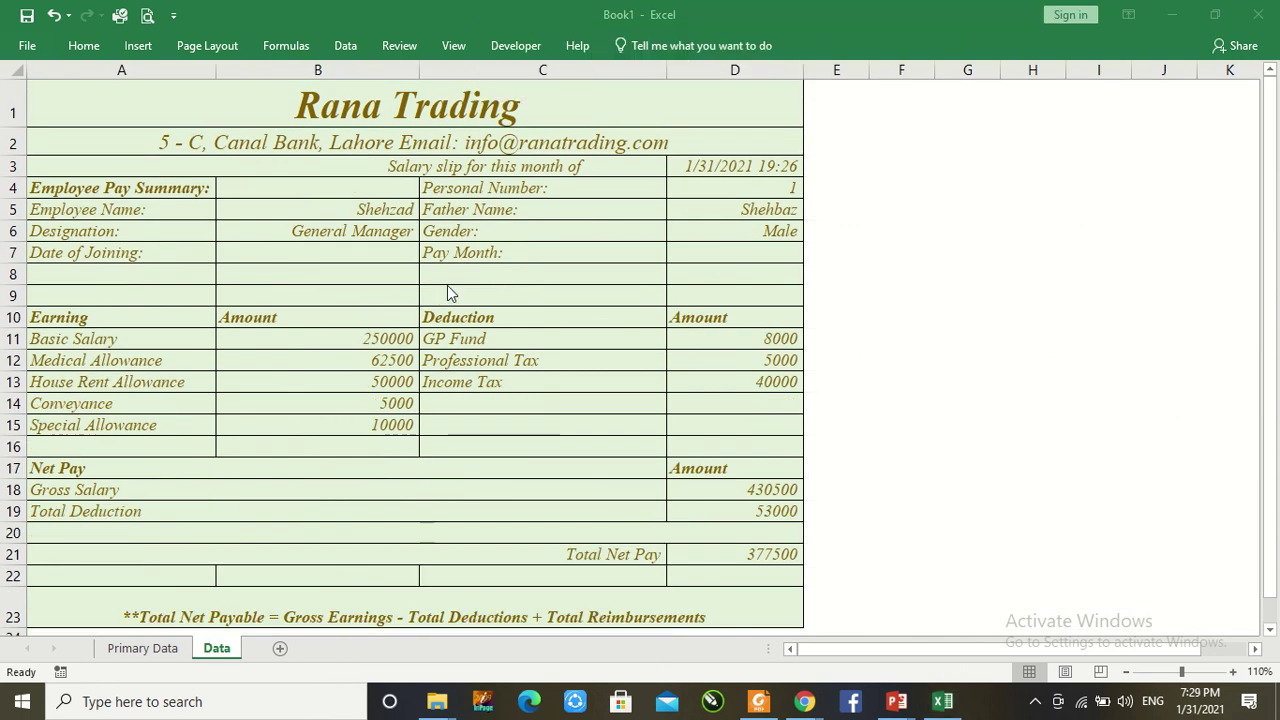
Step: Hide the Primary Data sheet
right_click(165, 648)
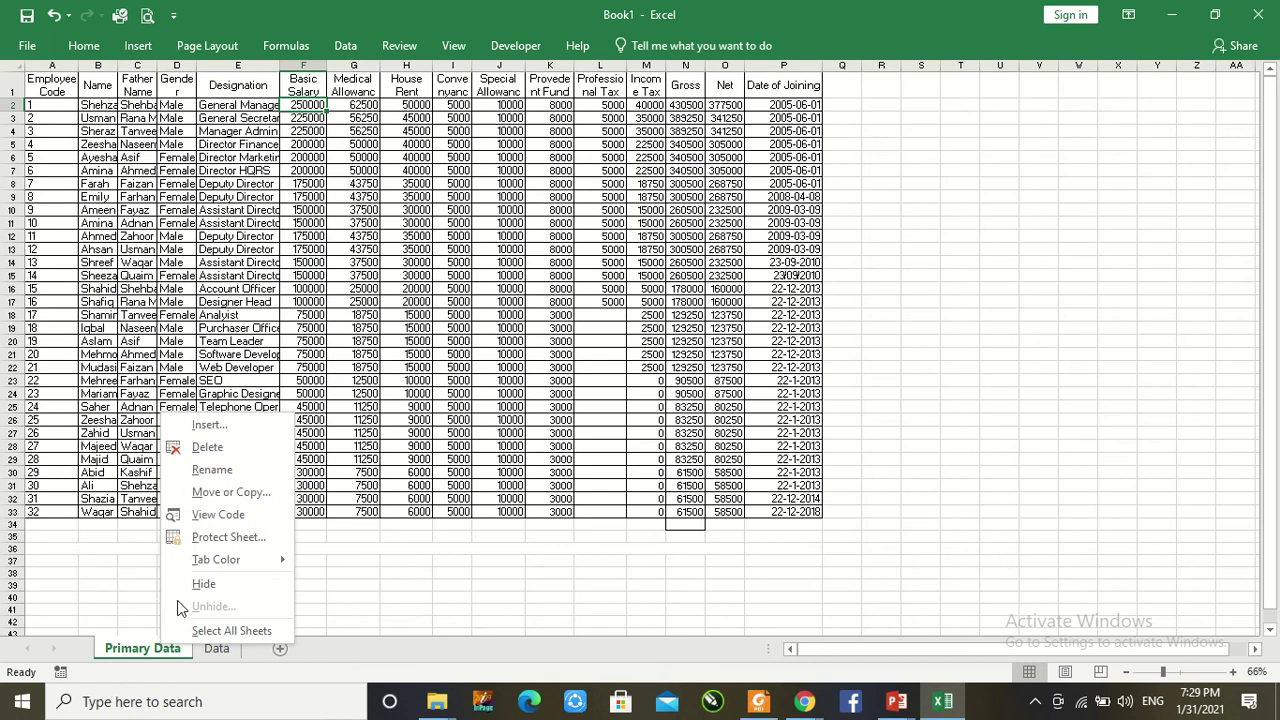
click(190, 584)
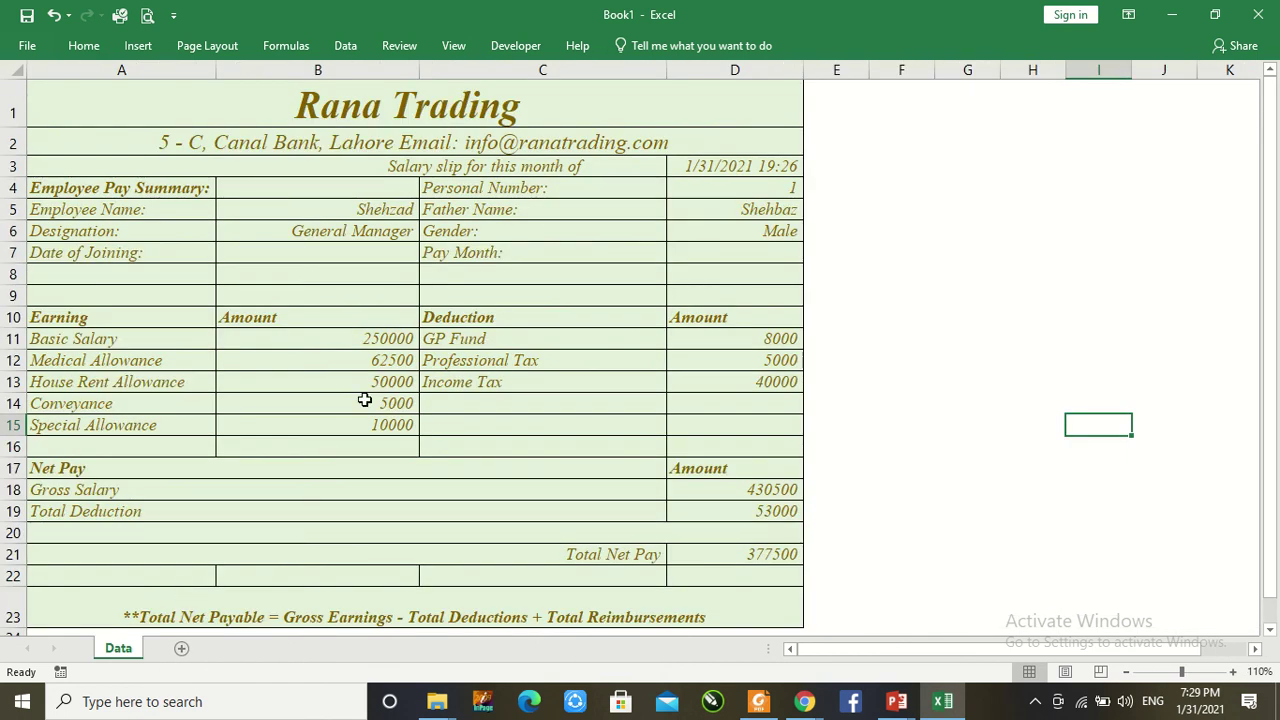
Step: Clear the Personal Number in D4 and enter 5 to test the slip with the source sheet hidden
click(787, 185)
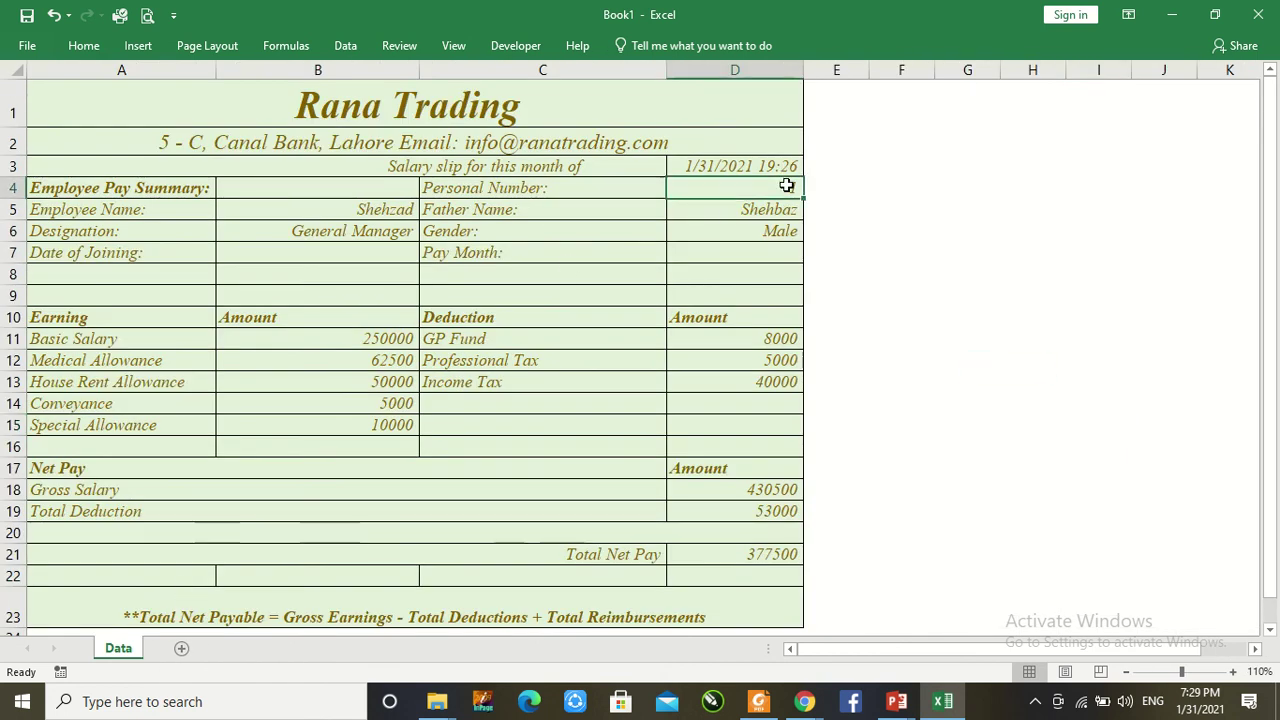
key(Delete)
text(5)
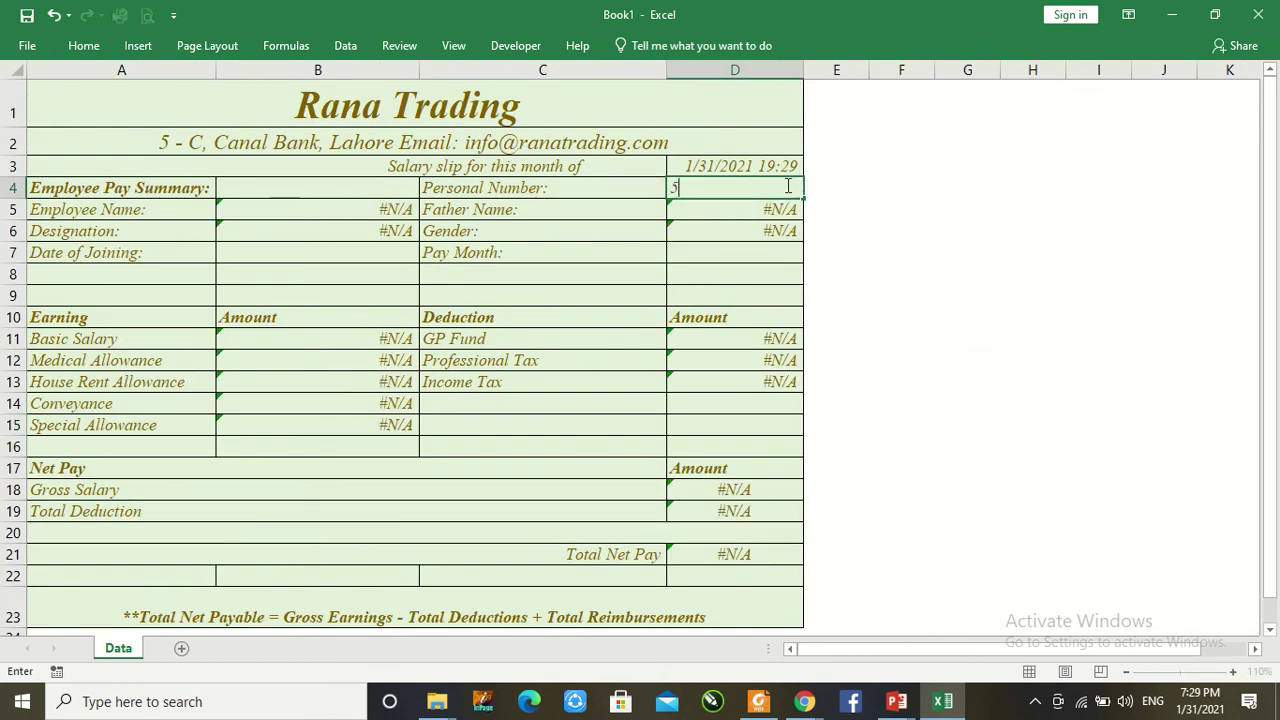
key(Return)
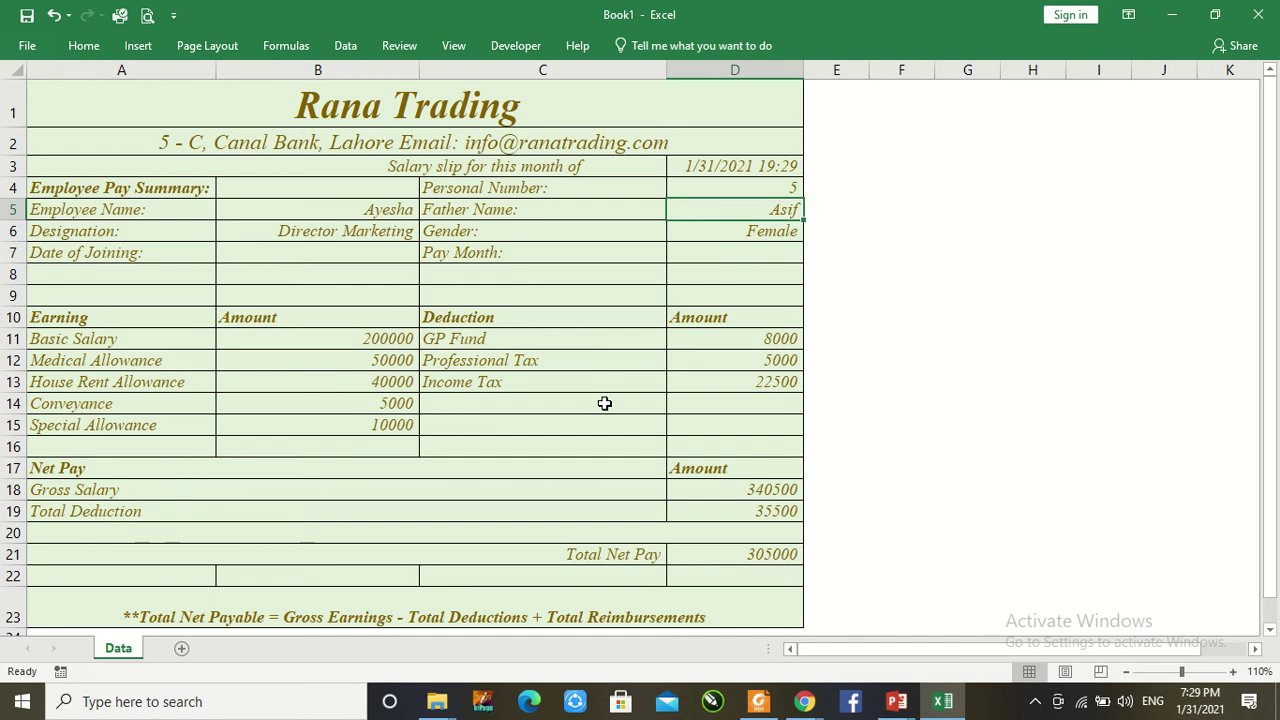
Step: Show the formula bar again to make the Designation formula in B6 available
click(338, 254)
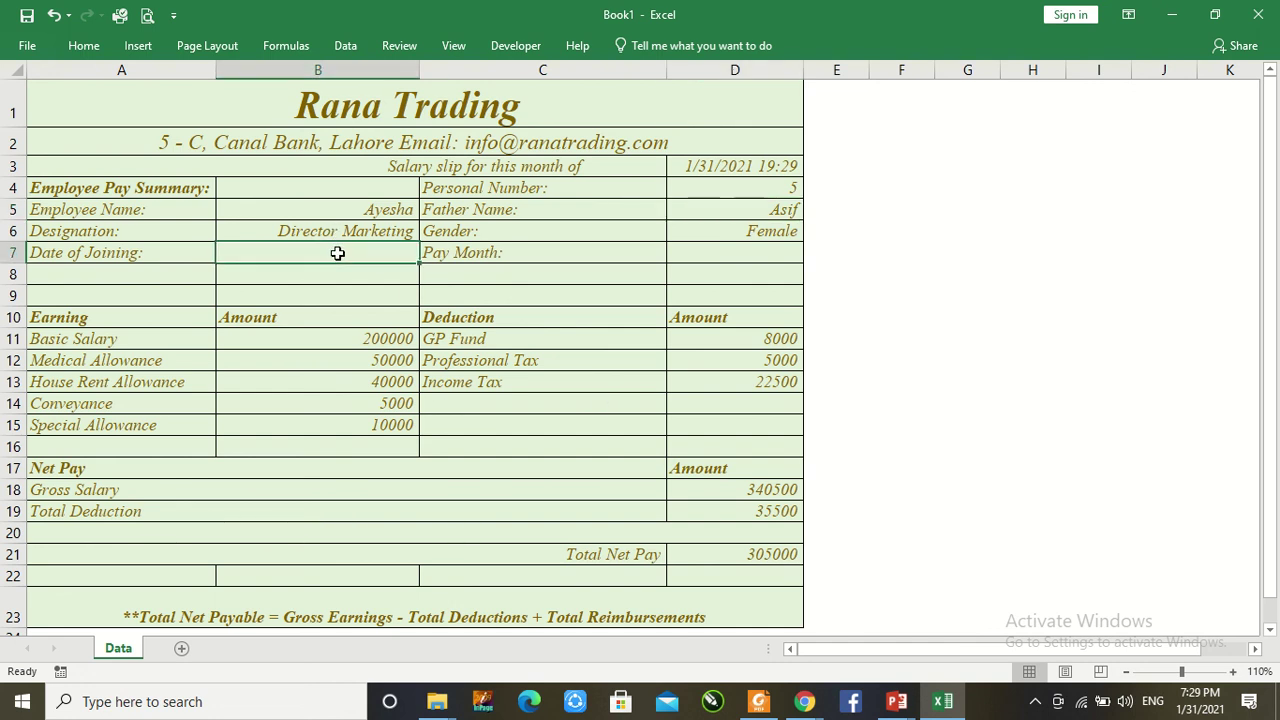
click(350, 231)
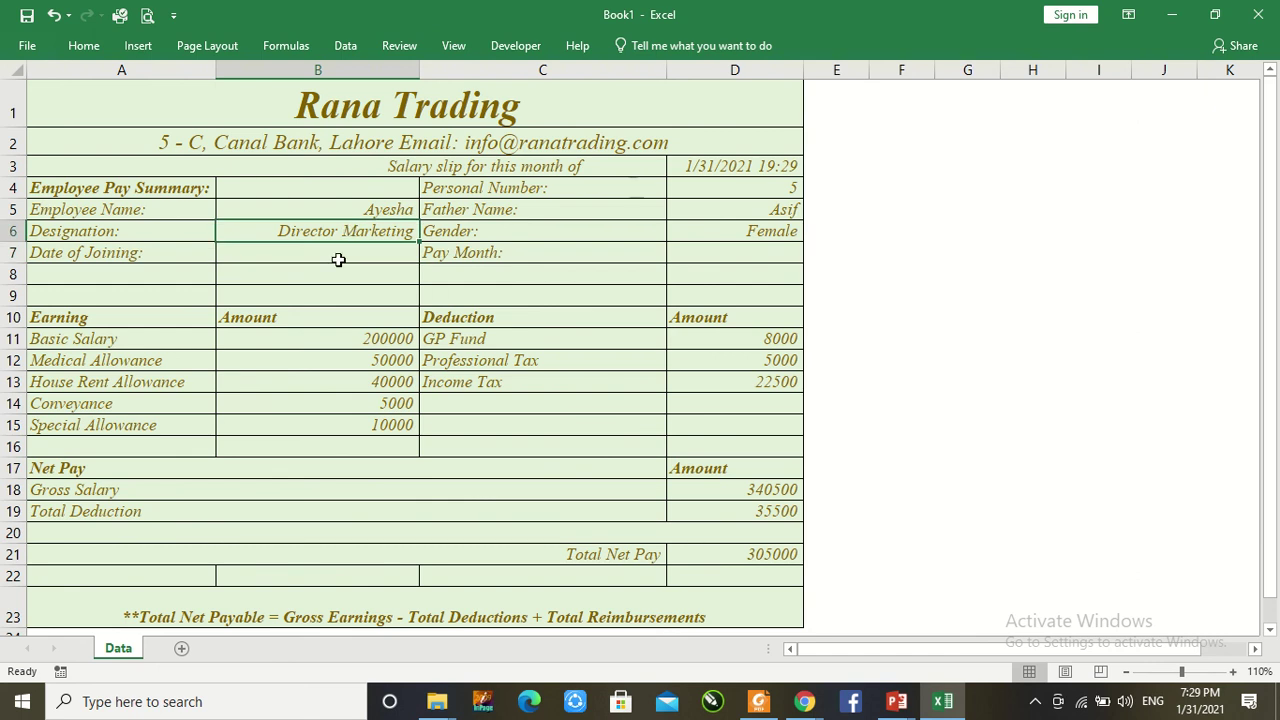
click(451, 45)
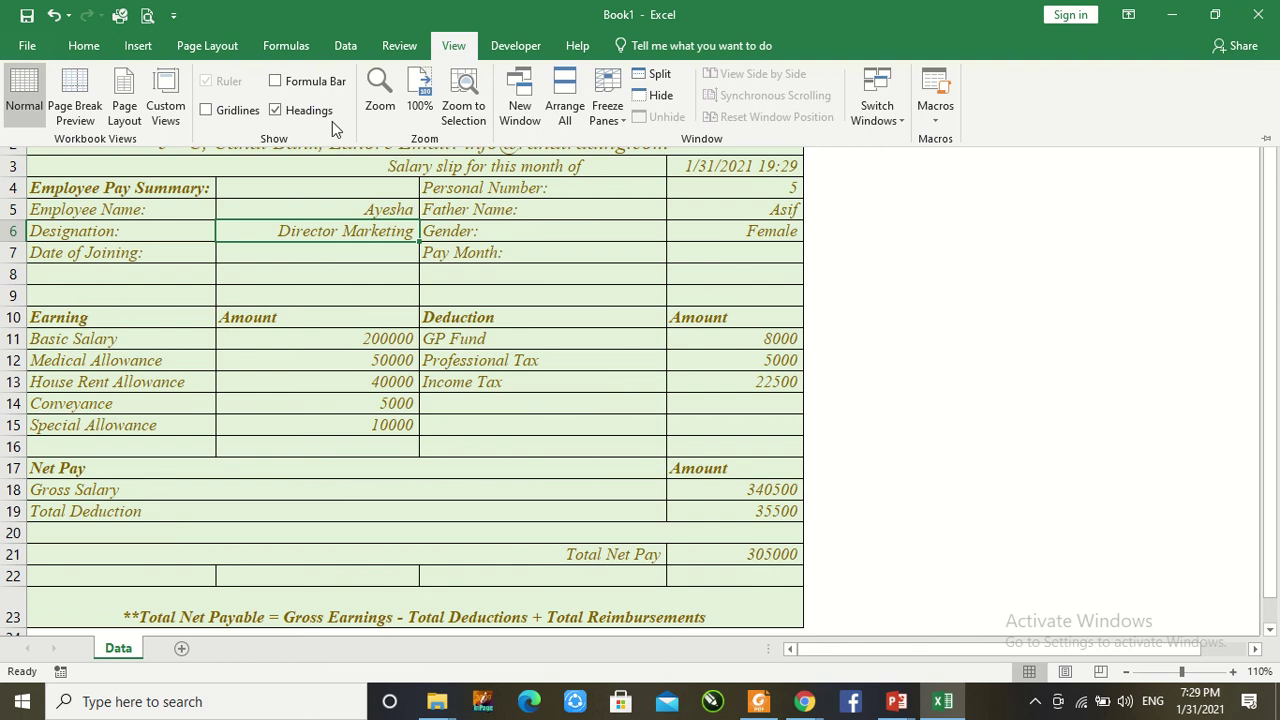
click(275, 81)
click(408, 242)
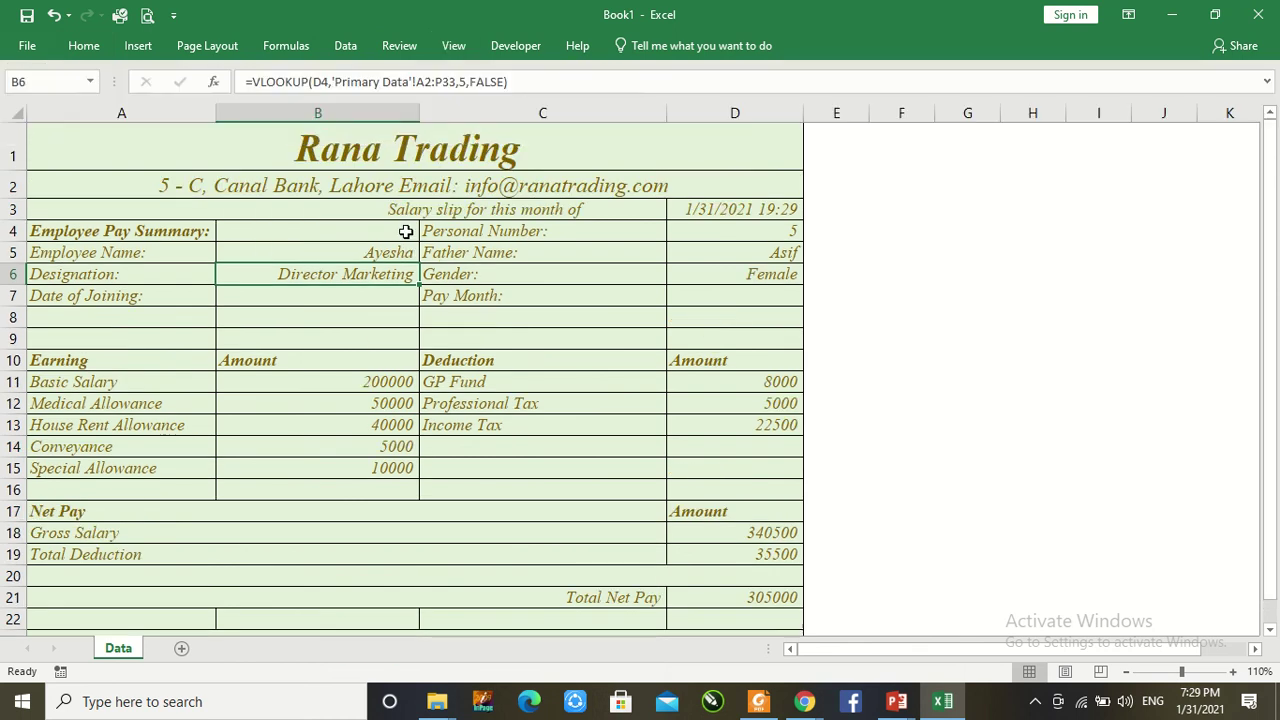
Step: Copy the Designation formula from B6 into Date of Joining in B7 and change its column index to 16
click(433, 82)
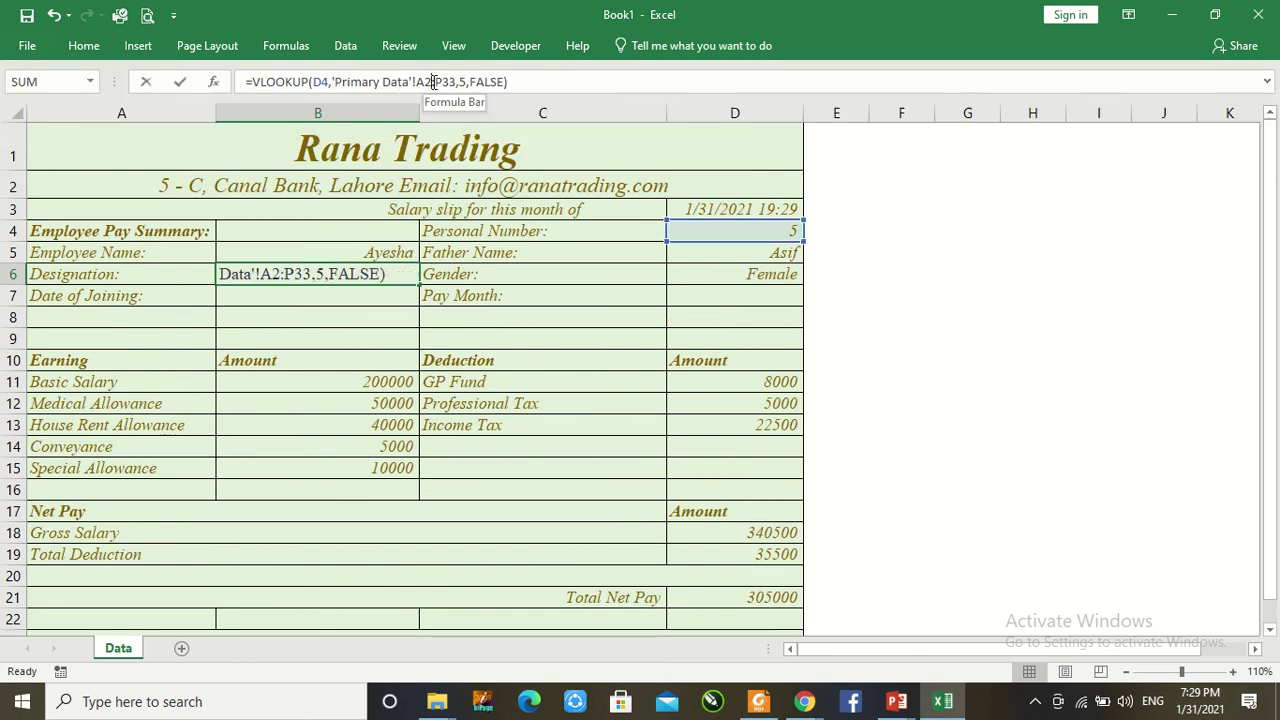
triple_click(433, 82)
key(ctrl+c)
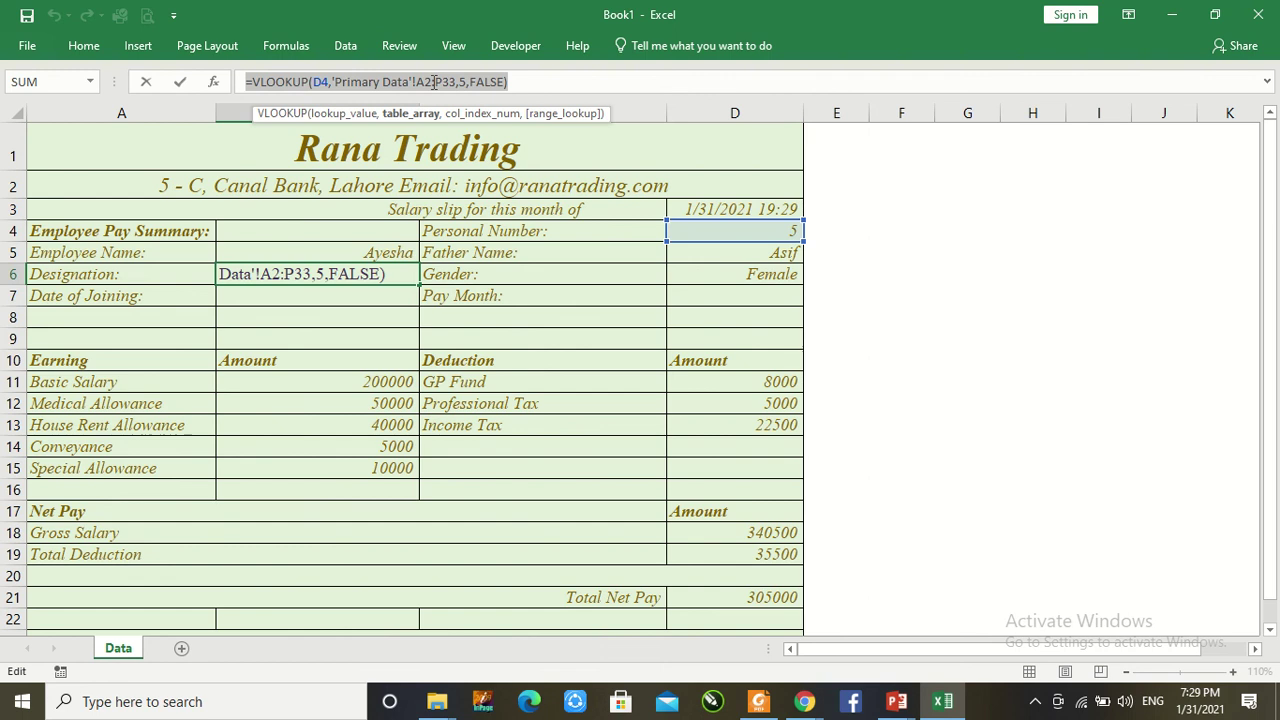
key(Escape)
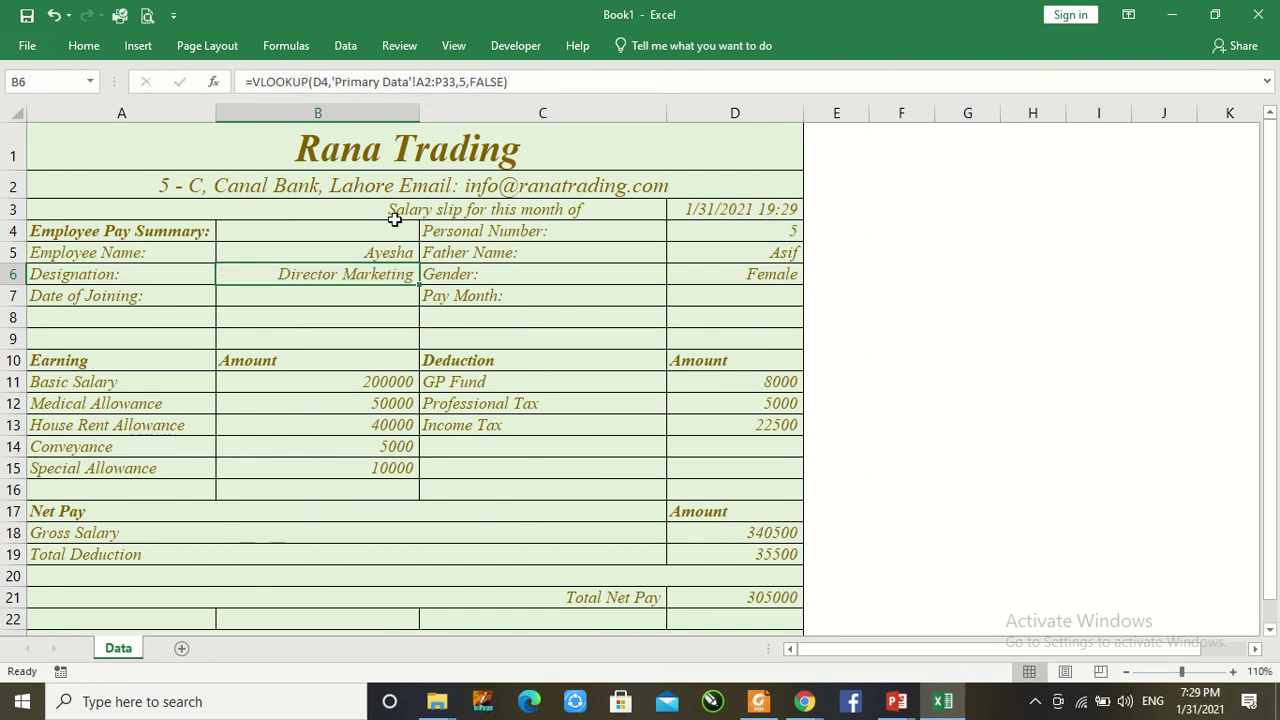
click(371, 295)
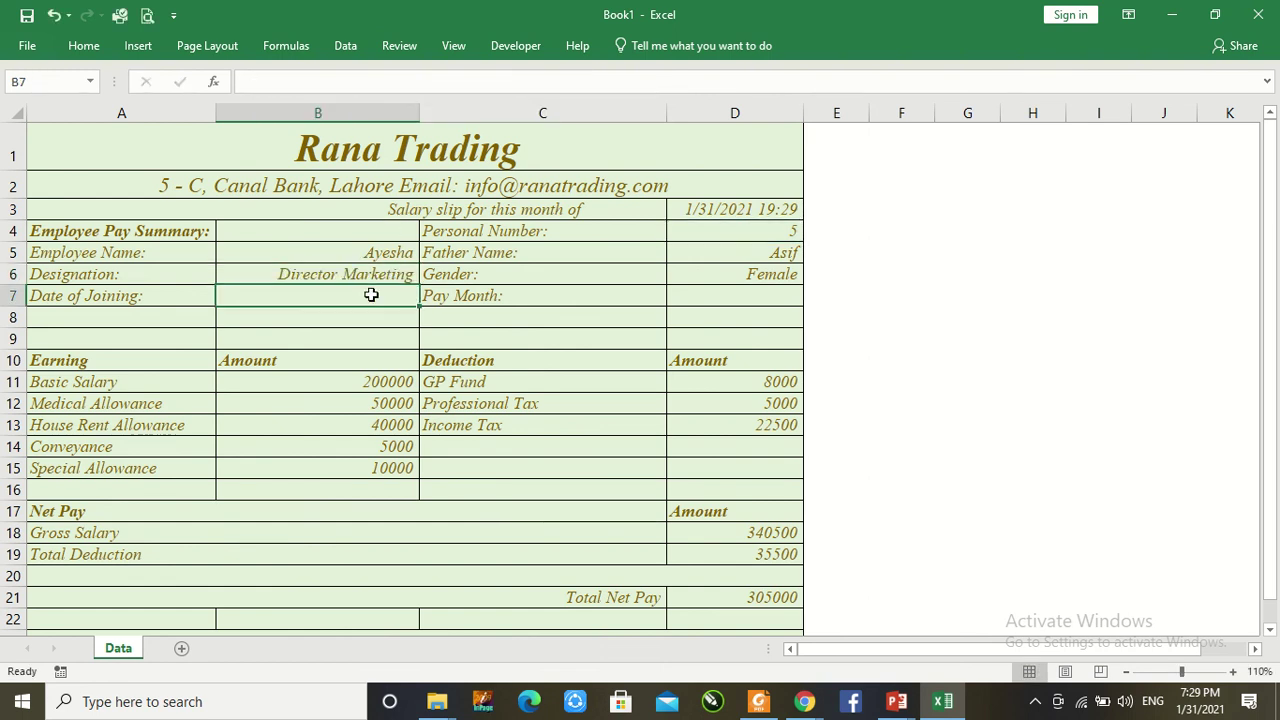
key(ctrl+v)
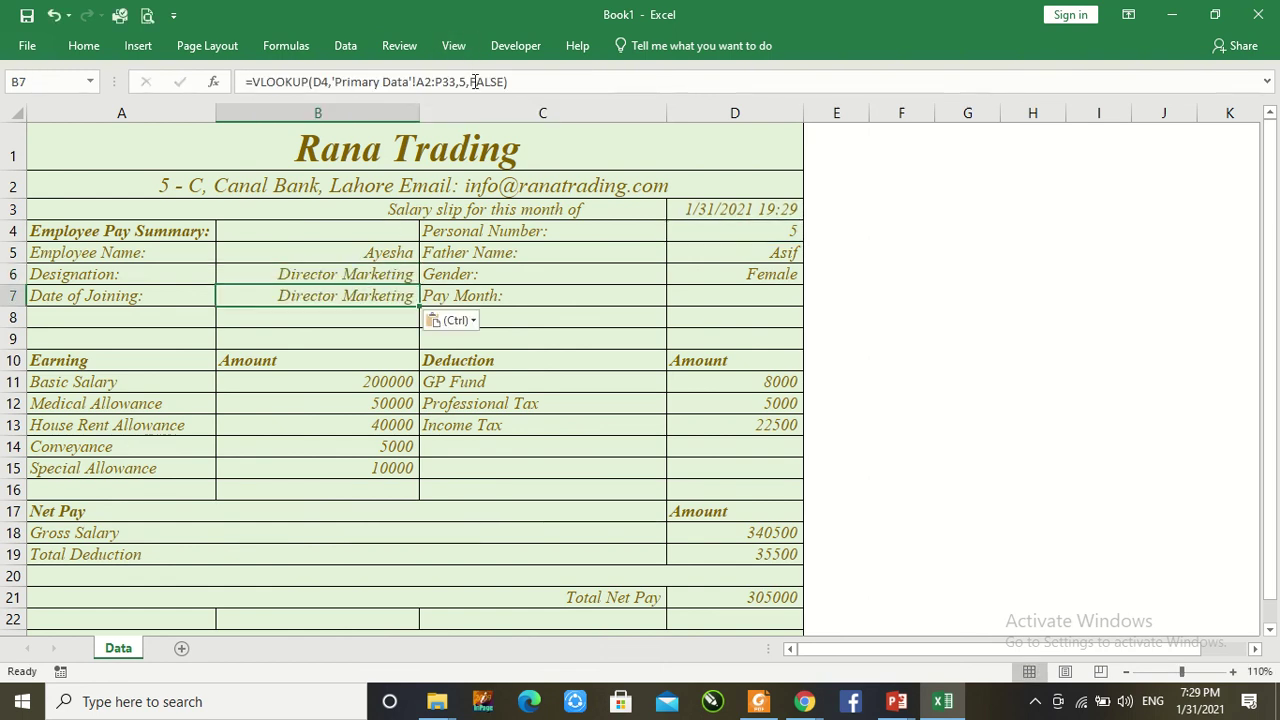
click(466, 84)
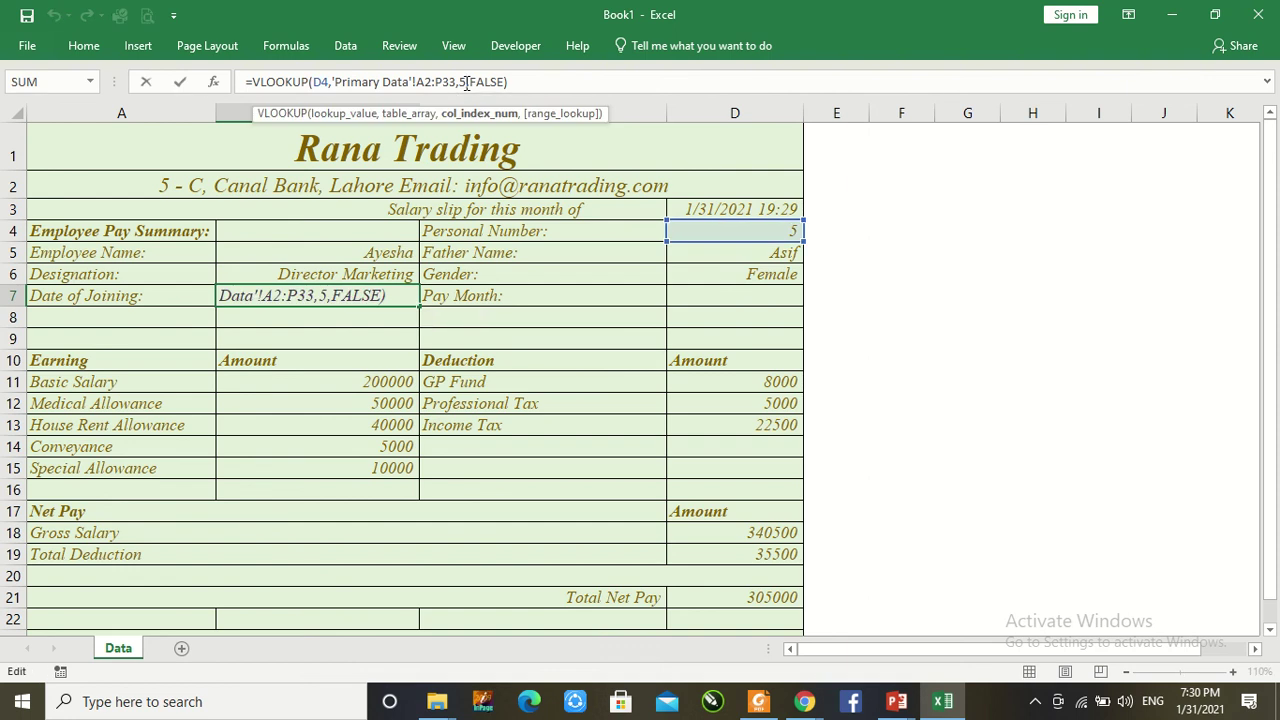
key(BackSpace)
text(16)
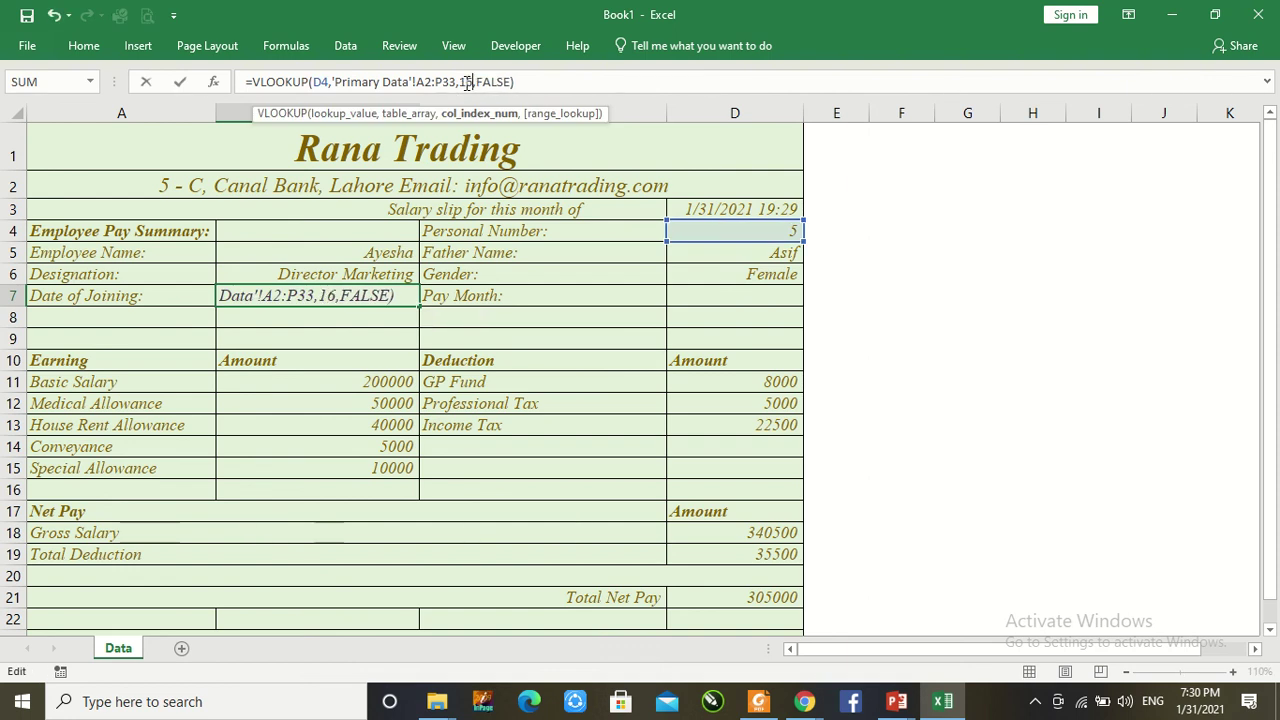
key(Return)
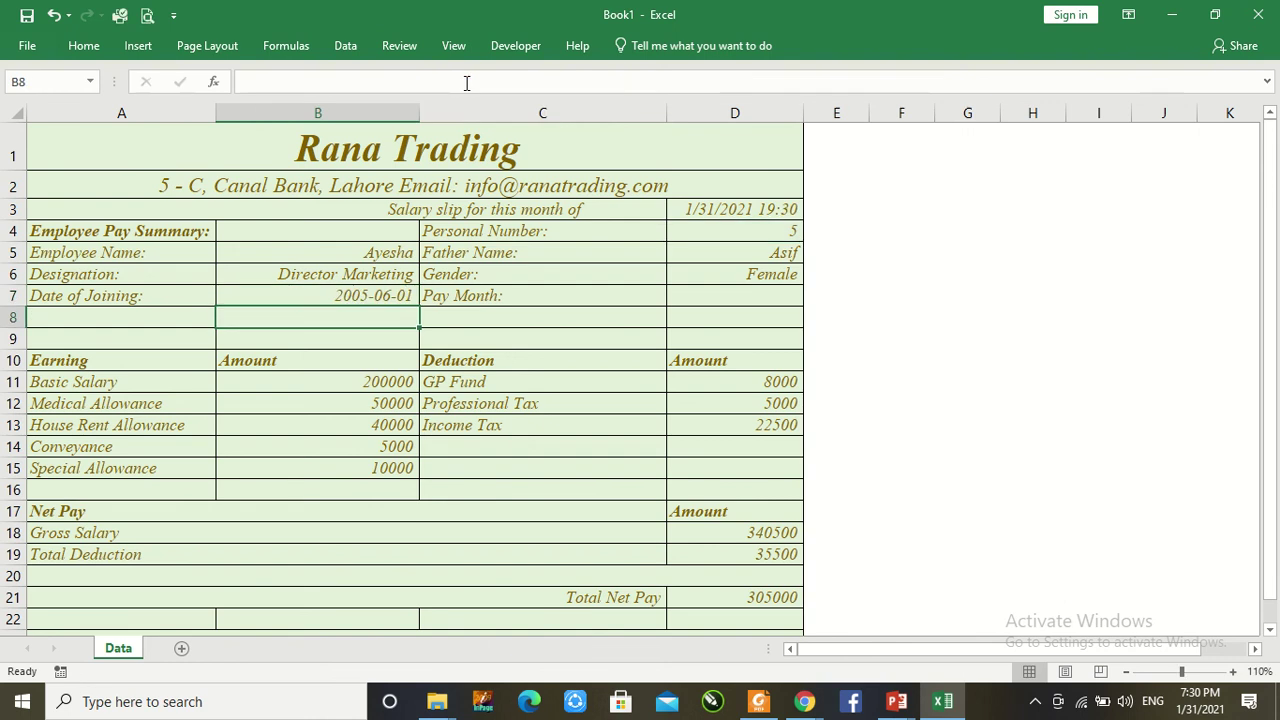
Step: Set the Personal Number in D4 to 1 to test the Date of Joining lookup
click(746, 228)
text(1)
key(ctrl+Return)
key(Return)
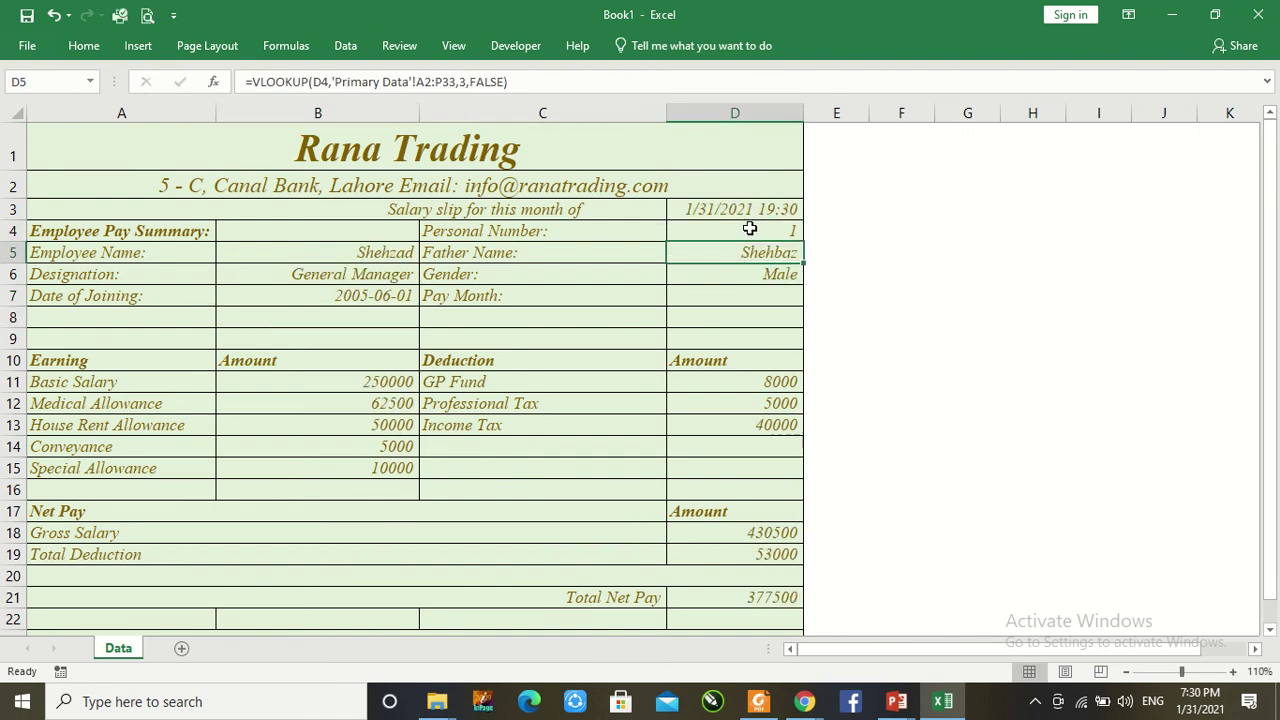
Step: Replace the Personal Number in D4 with 25 to load another employee's slip
click(770, 236)
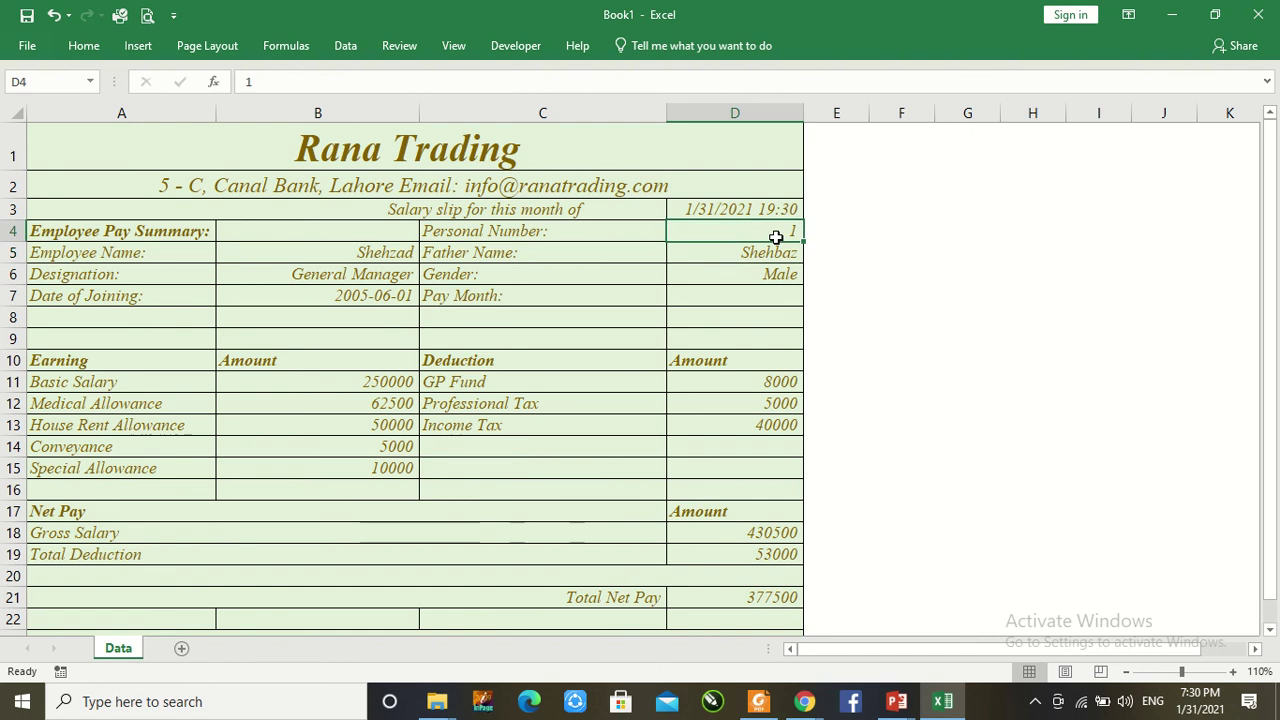
text(25)
key(Return)
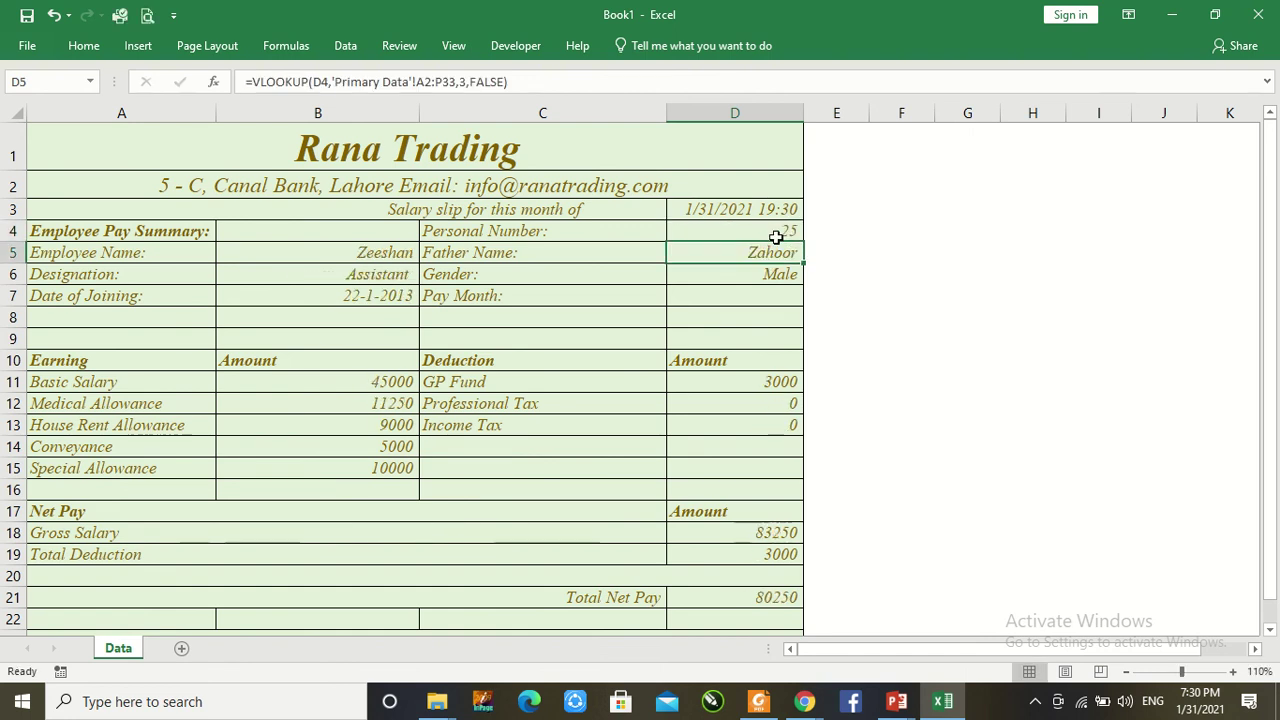
Step: Enter Jan-2021 as the Pay Month in D7
click(774, 298)
text(Jan)
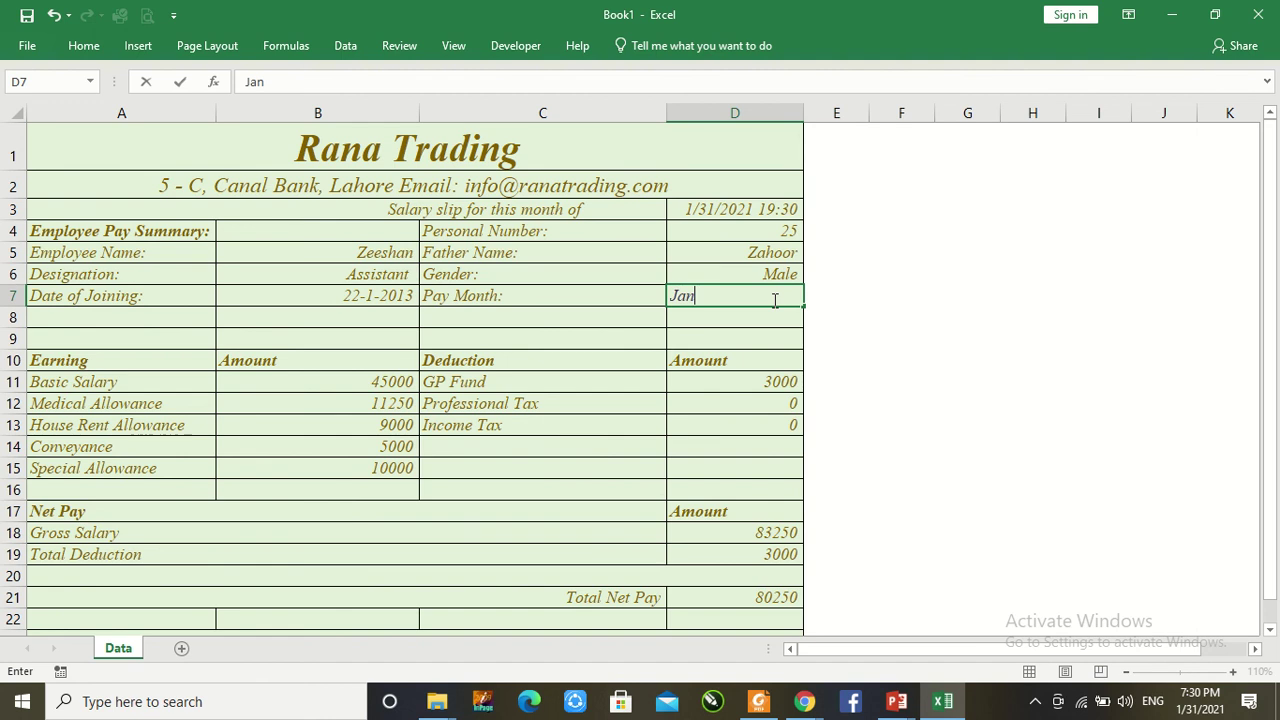
text(-2021)
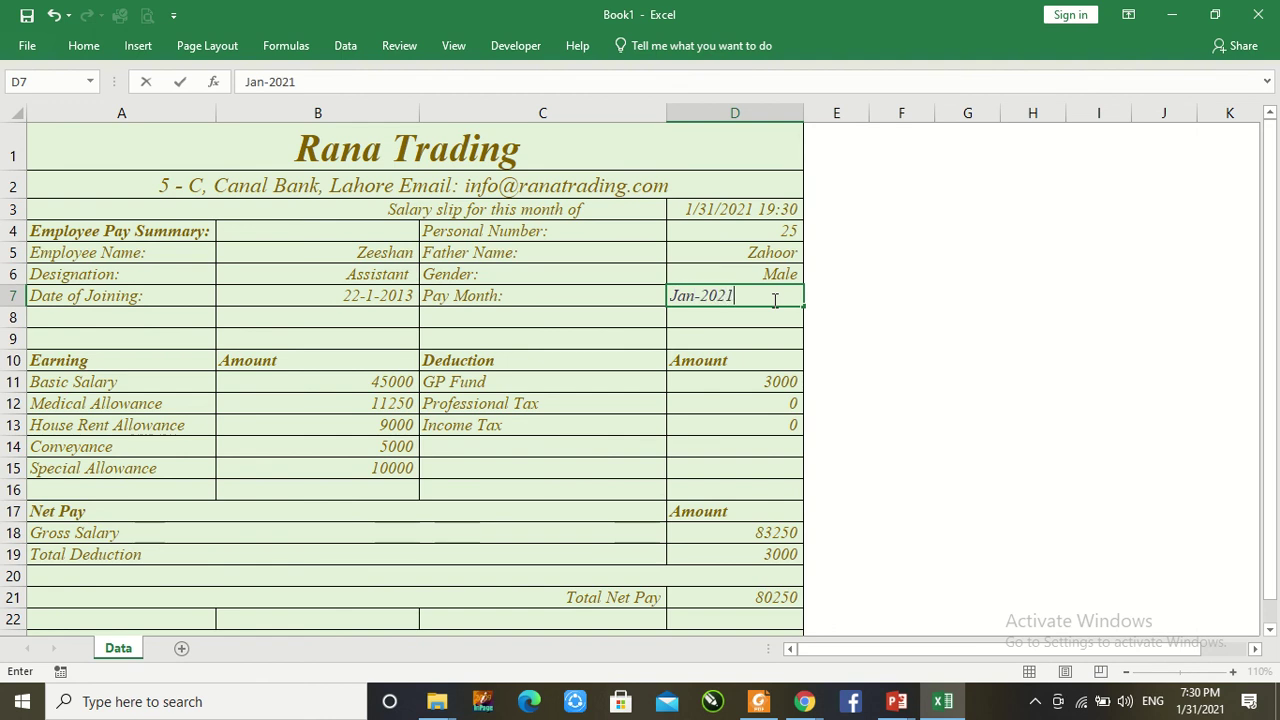
key(Tab)
click(774, 300)
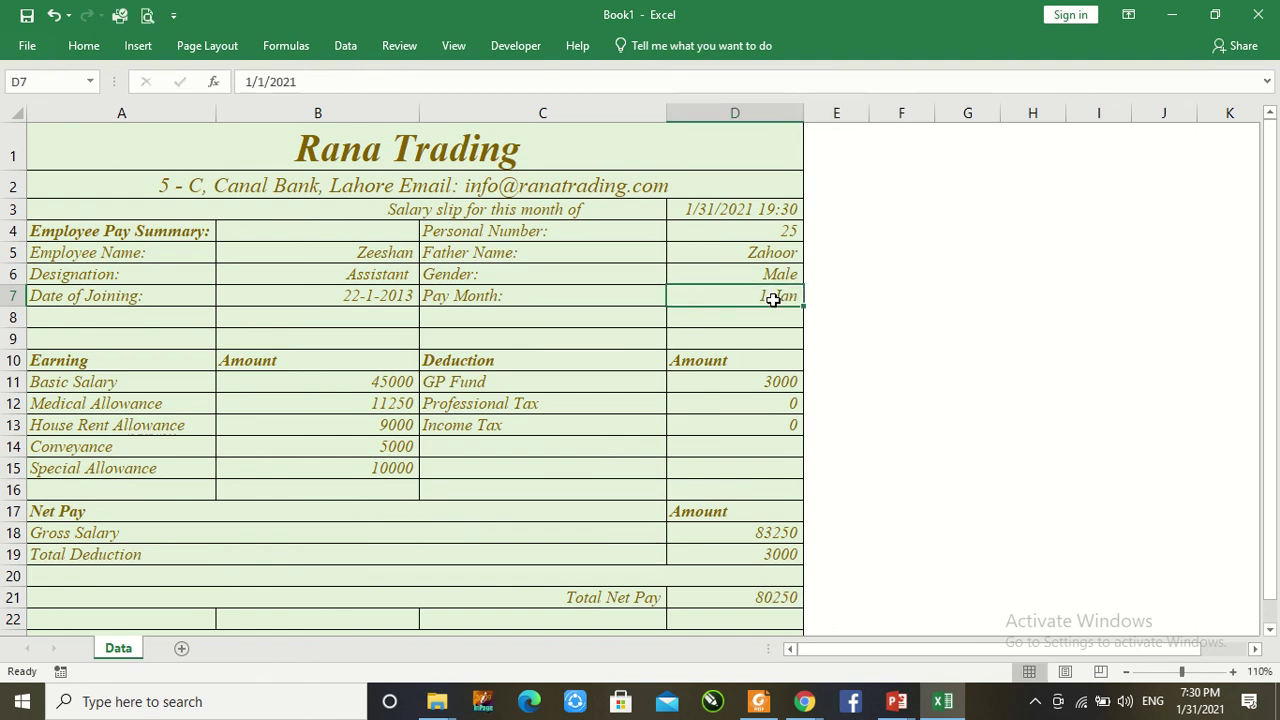
click(964, 334)
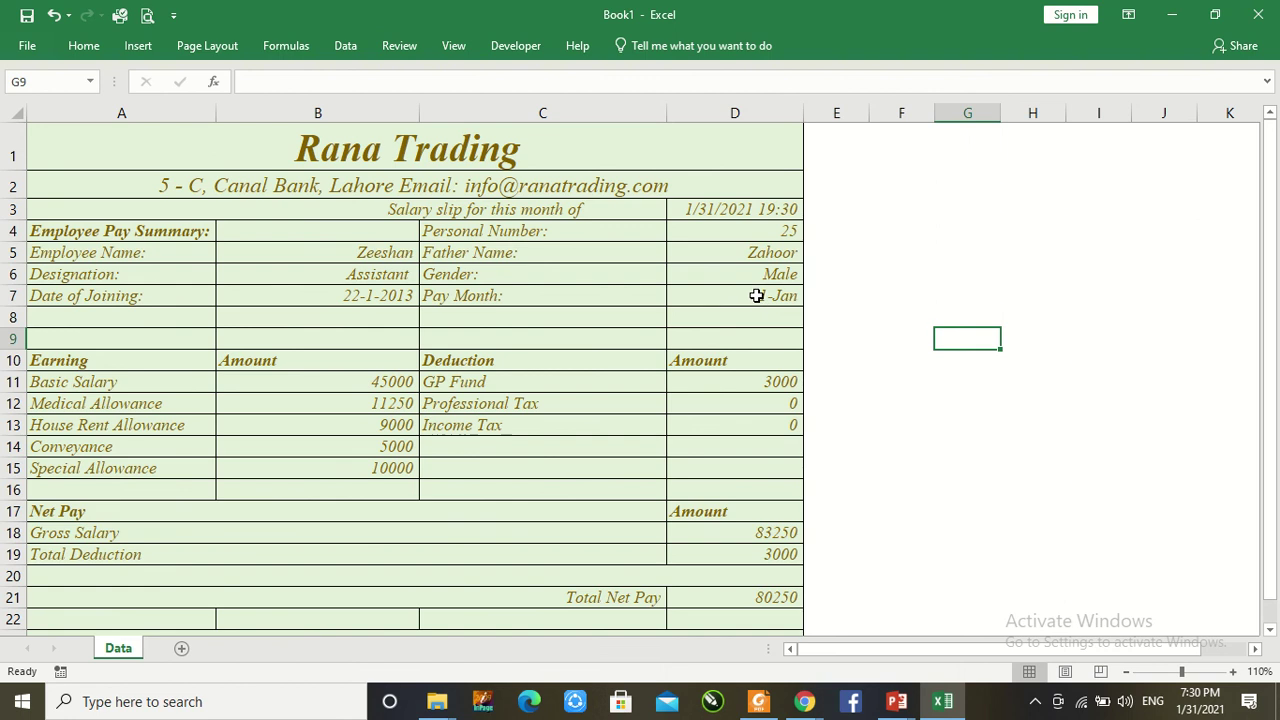